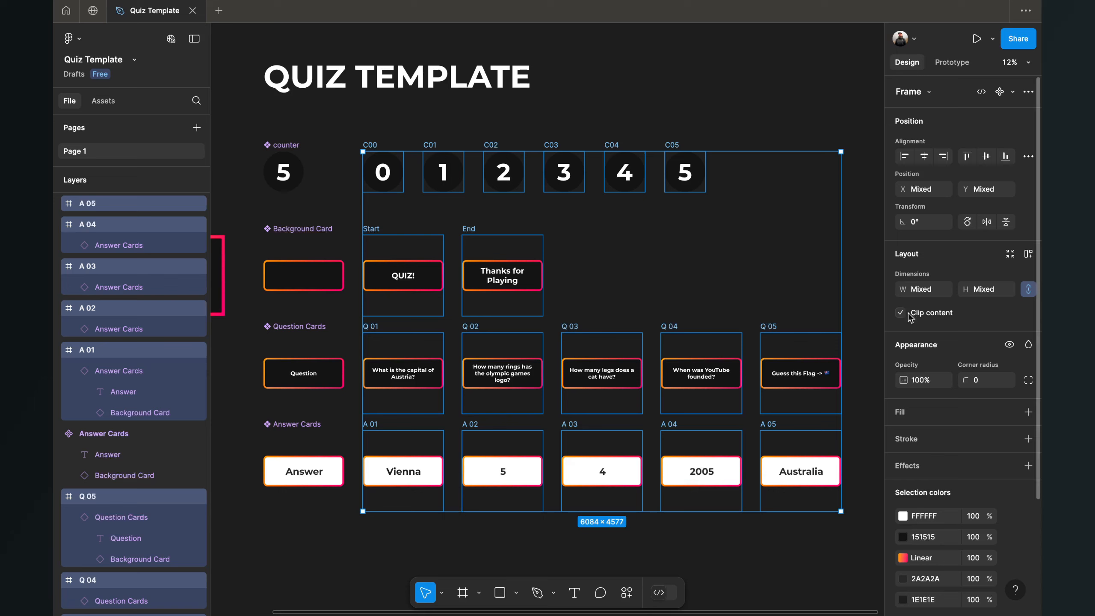
Step: Export the 18 selected frames as 1x PNG images, switch to Effect House and import all of them into the project's assets
{"action": "scroll", "coordinate": [950, 317], "scroll_direction": "down", "scroll_amount": 3}
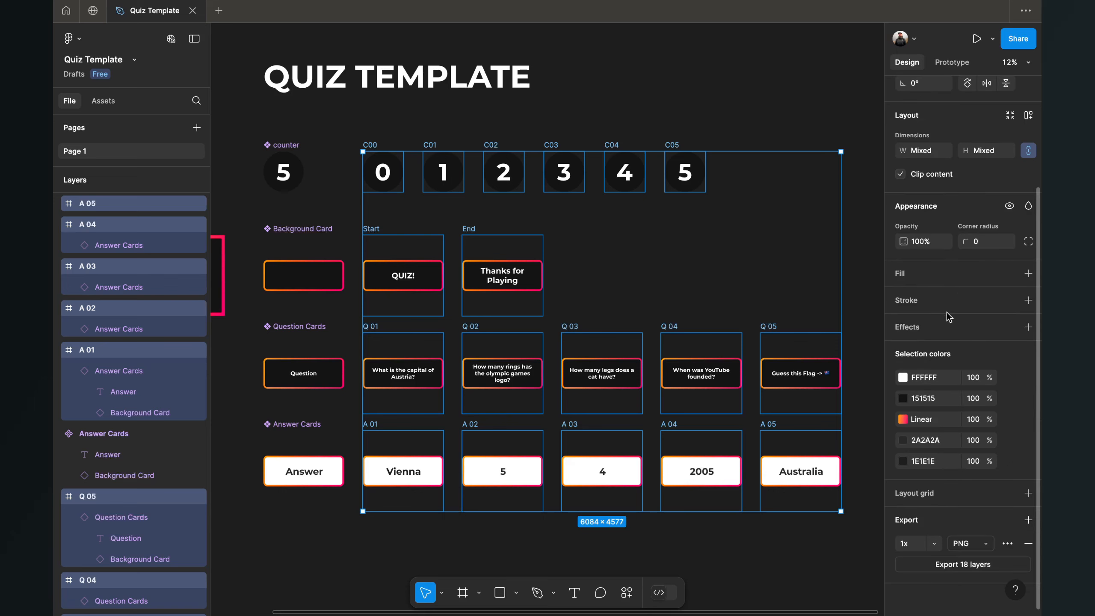
{"action": "left_click", "coordinate": [940, 565]}
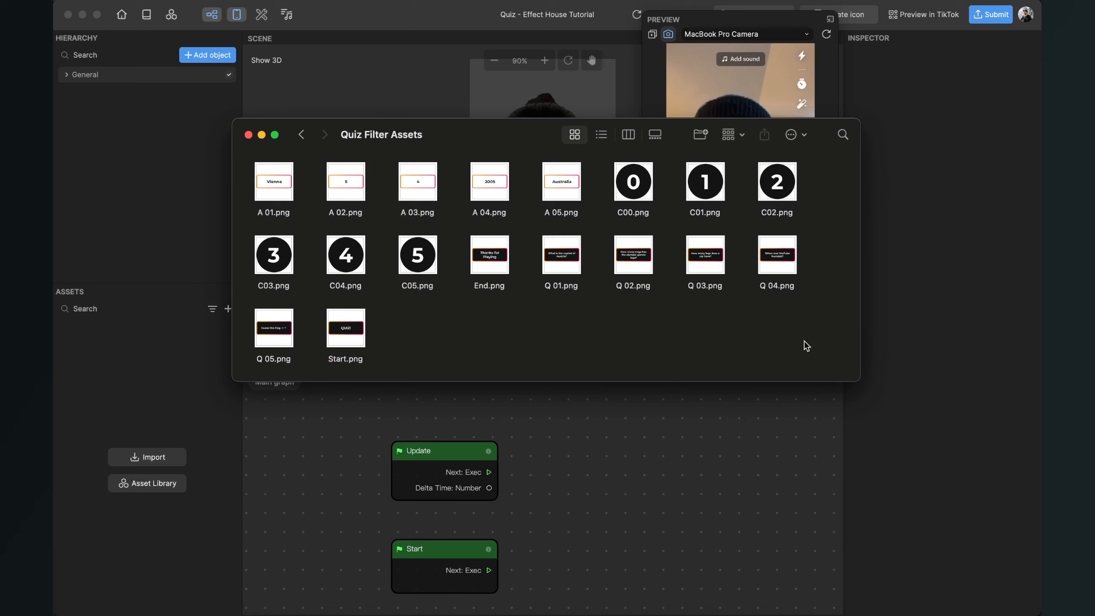
{"action": "left_click_drag", "start_coordinate": [843, 368], "coordinate": [139, 383]}
{"action": "left_click", "coordinate": [330, 421]}
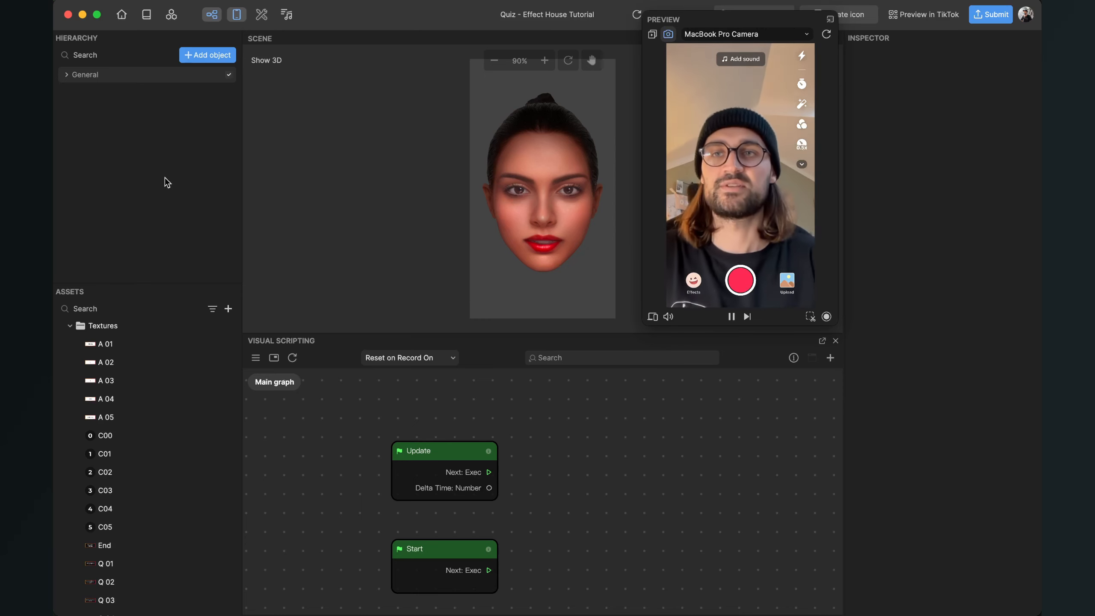
Step: Add a Scene Object to the hierarchy and rename it Quiz
{"action": "left_click", "coordinate": [208, 56]}
{"action": "type", "text": "s"}
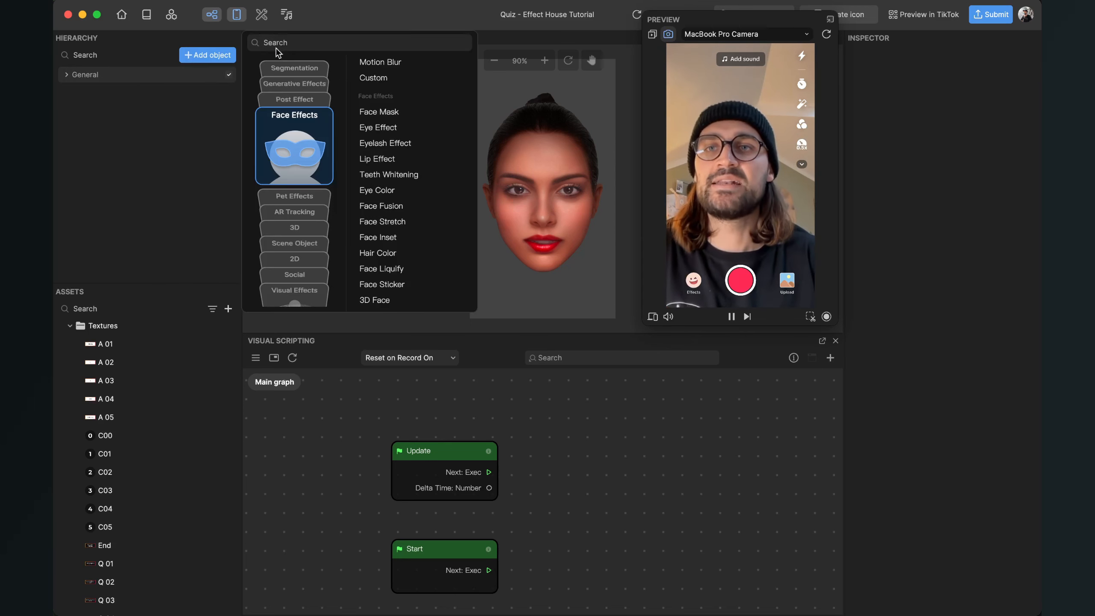
{"action": "type", "text": "ce"}
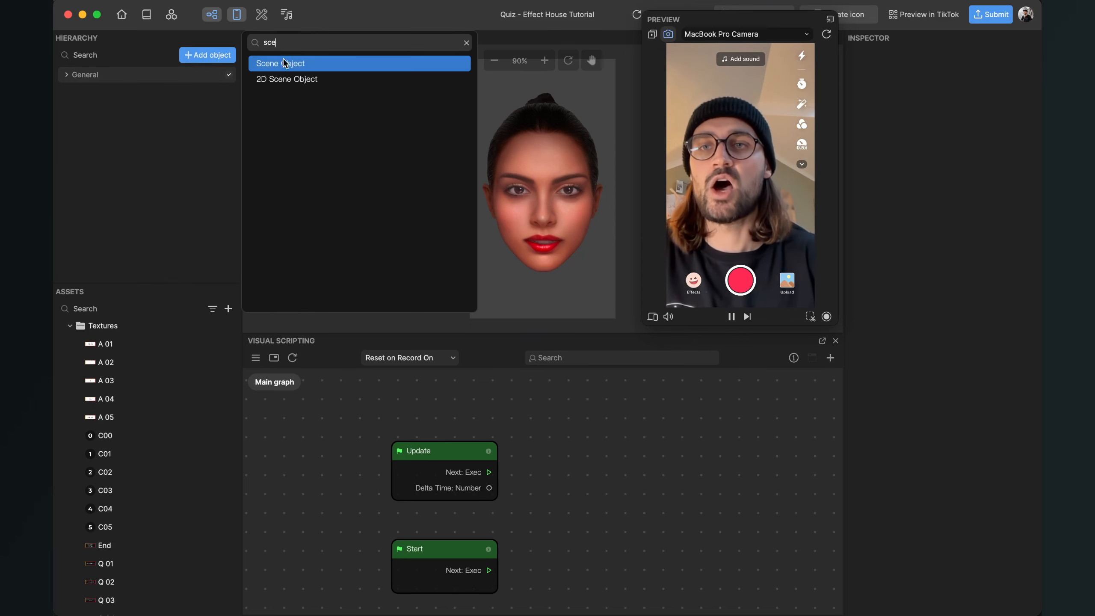
{"action": "left_click", "coordinate": [282, 63]}
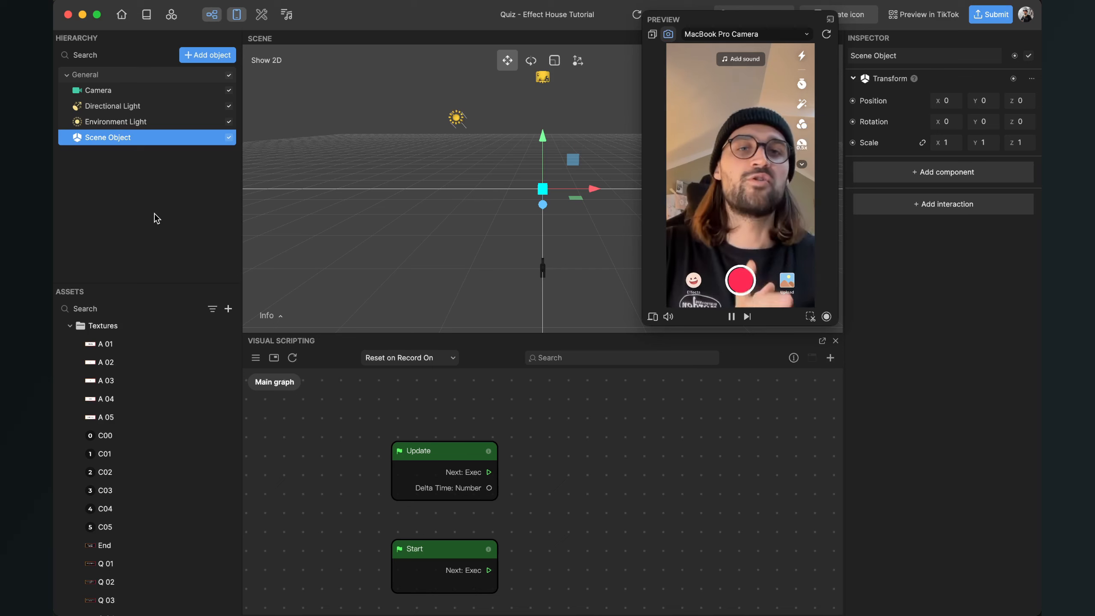
{"action": "double_click", "coordinate": [105, 138]}
{"action": "type", "text": "Quiz"}
{"action": "key", "text": "Return"}
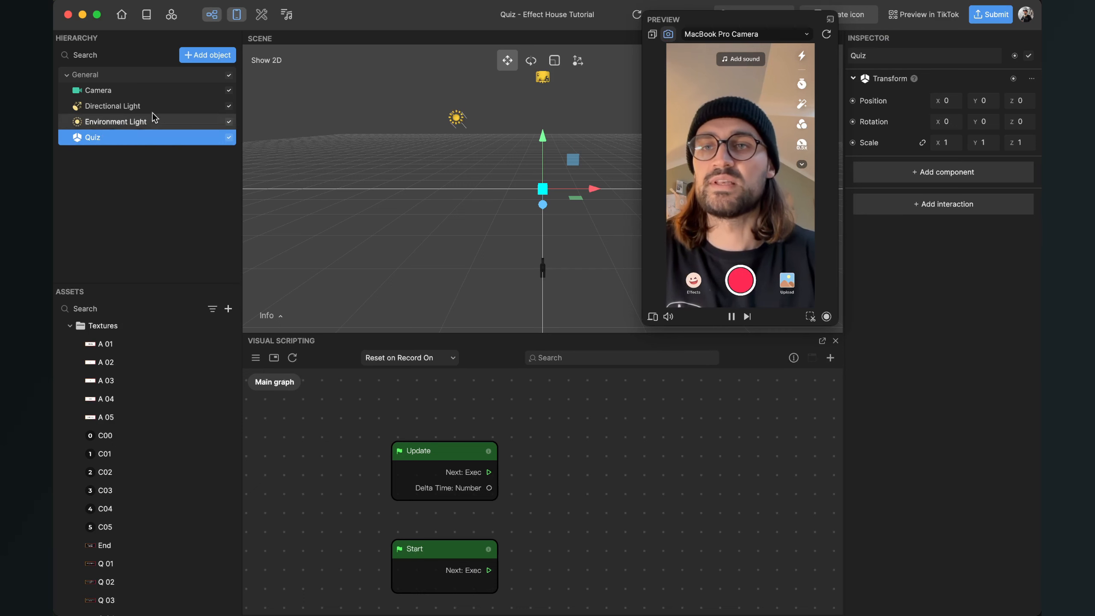
Step: Add a second Scene Object to the hierarchy
{"action": "left_click", "coordinate": [208, 56]}
{"action": "left_click", "coordinate": [283, 46]}
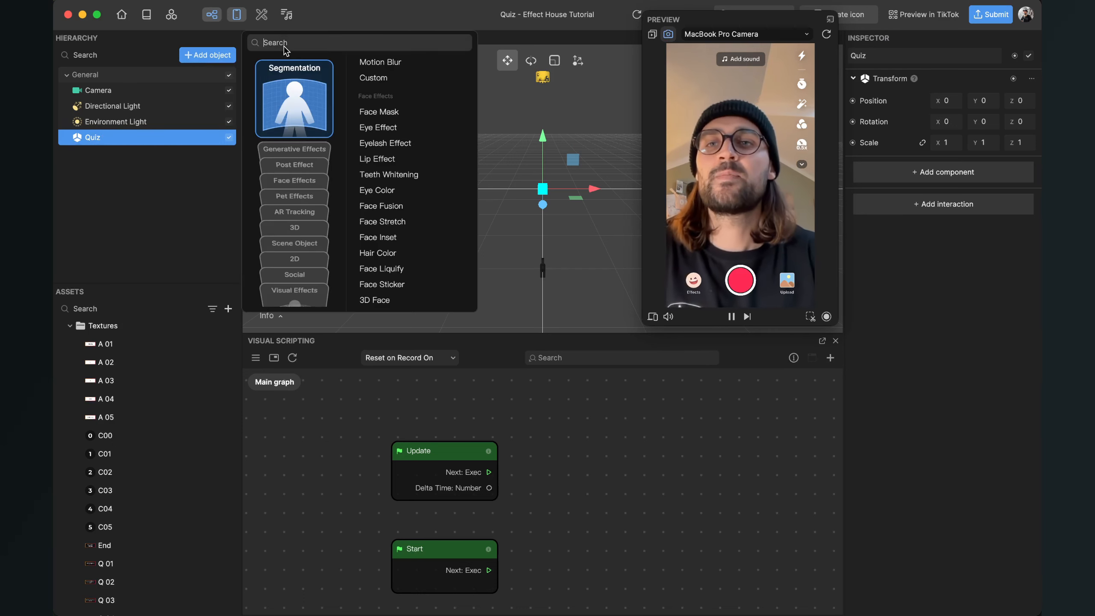
{"action": "type", "text": "sce"}
{"action": "key", "text": "Return"}
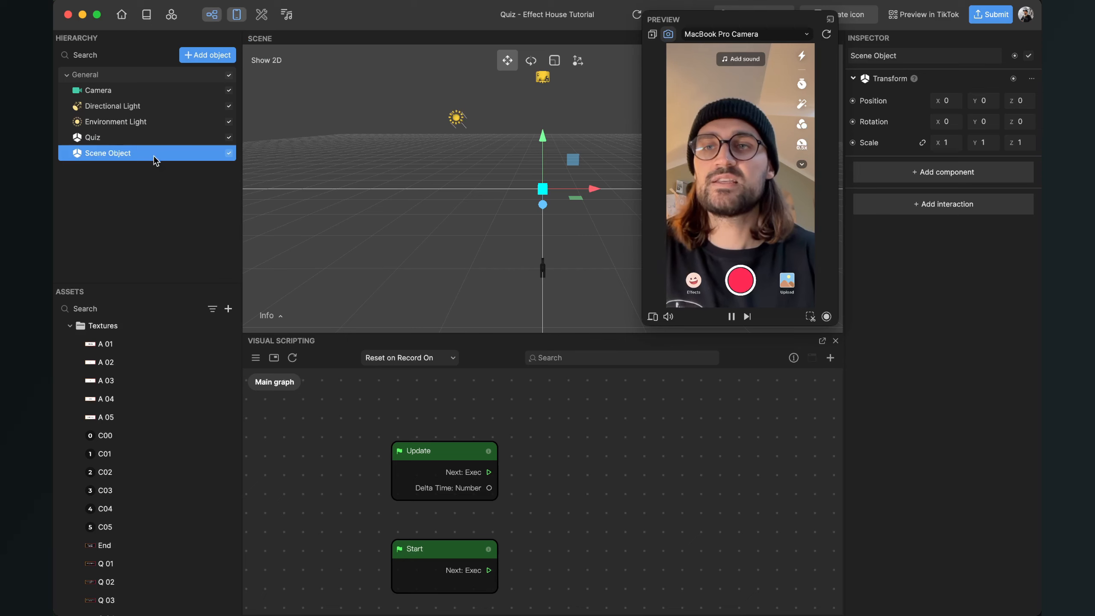
{"action": "mouse_move", "coordinate": [99, 157]}
{"action": "left_mouse_down"}
{"action": "mouse_move", "coordinate": [113, 140]}
{"action": "mouse_move", "coordinate": [111, 155]}
{"action": "left_mouse_up"}
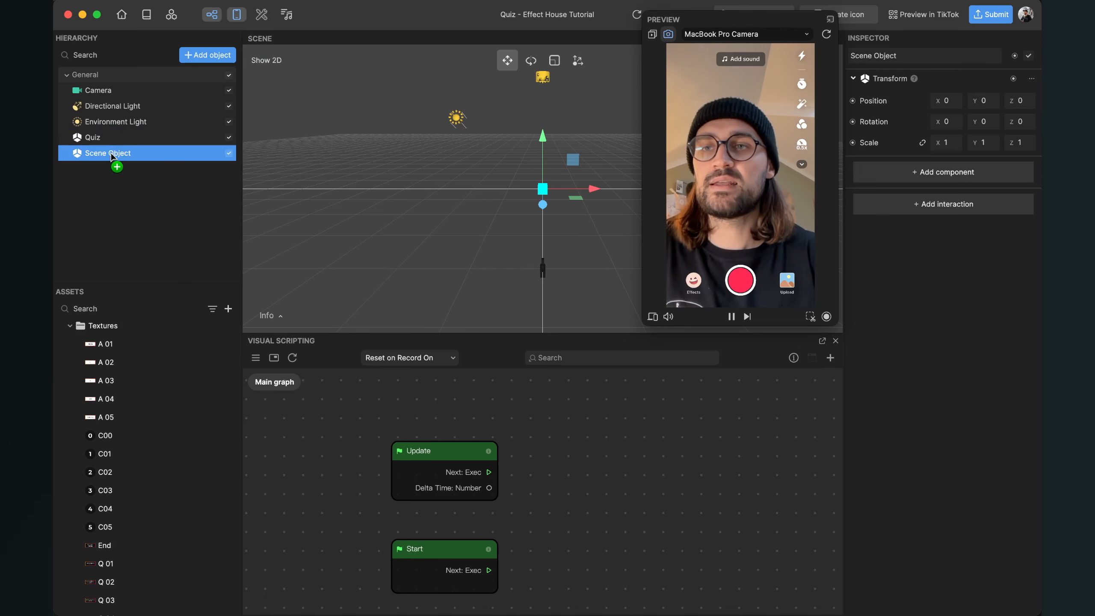
{"action": "left_click", "coordinate": [130, 224]}
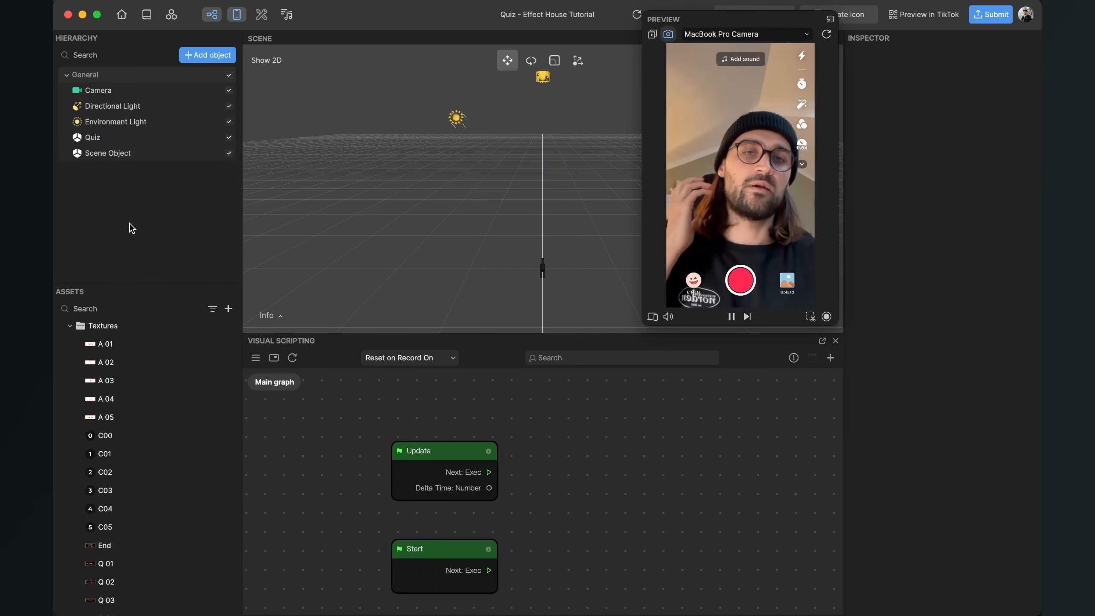
Step: Nest the new Scene Object under Quiz and rename it In Game
{"action": "left_click", "coordinate": [97, 153]}
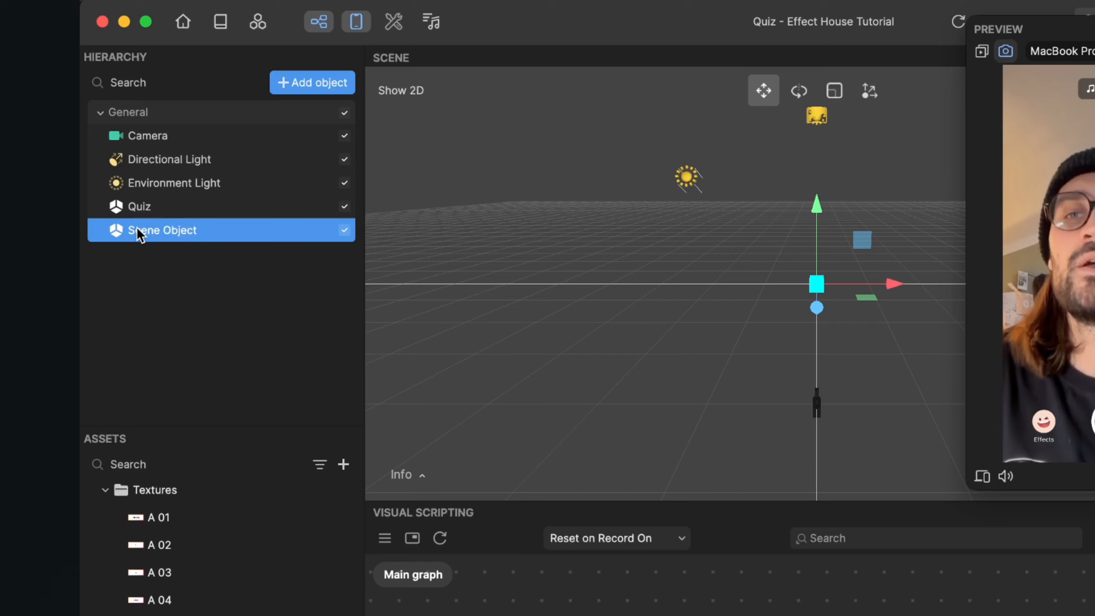
{"action": "left_click_drag", "start_coordinate": [139, 236], "coordinate": [122, 211]}
{"action": "left_click", "coordinate": [101, 209]}
{"action": "left_click", "coordinate": [101, 209]}
{"action": "left_click", "coordinate": [101, 209]}
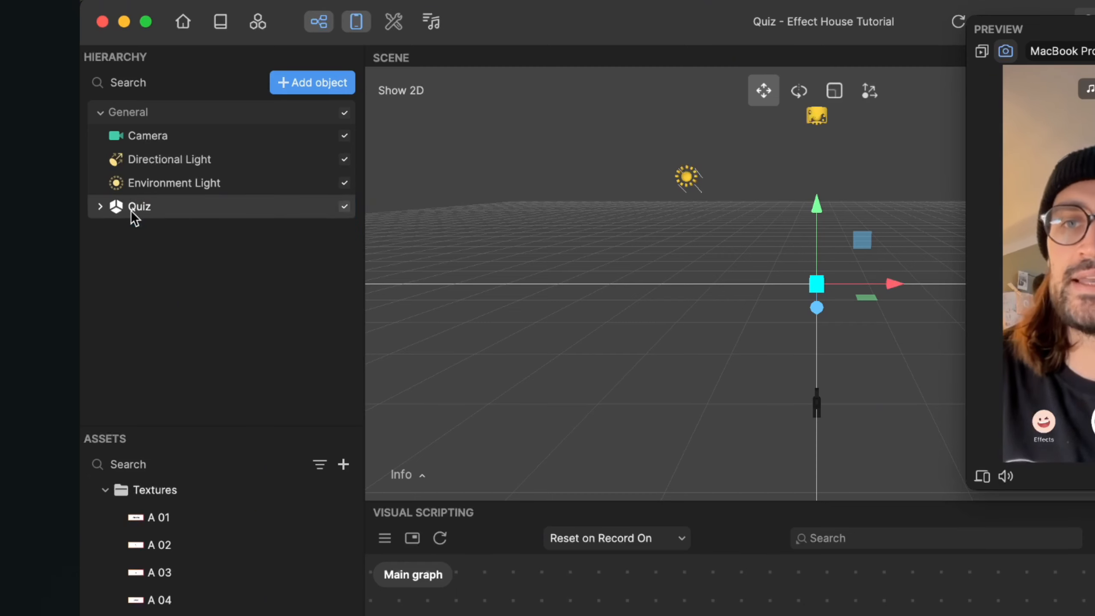
{"action": "left_click", "coordinate": [100, 207]}
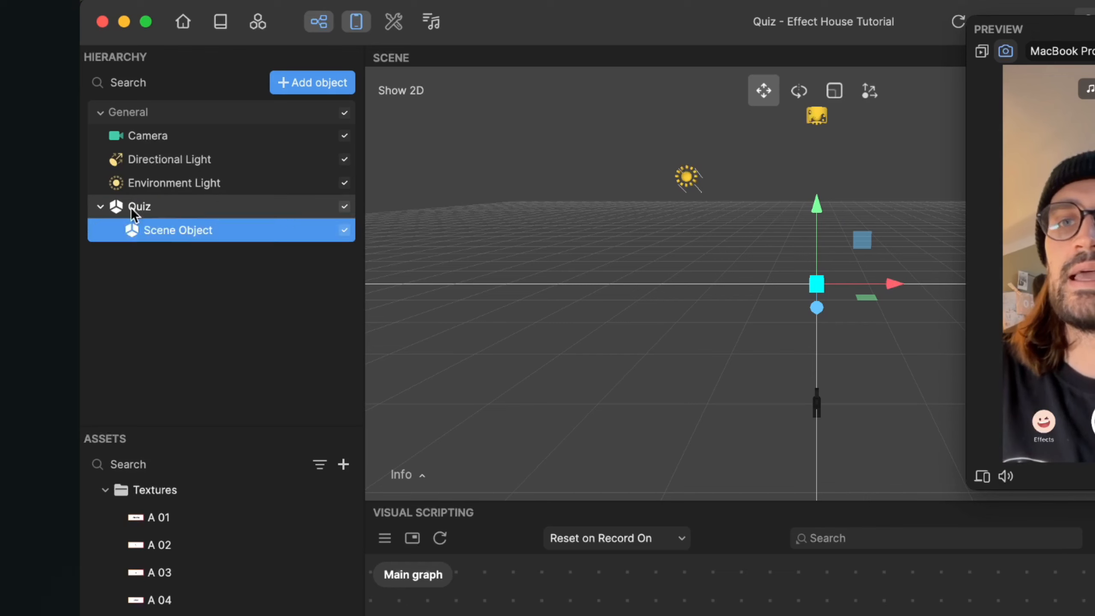
{"action": "double_click", "coordinate": [159, 233]}
{"action": "type", "text": "In Game"}
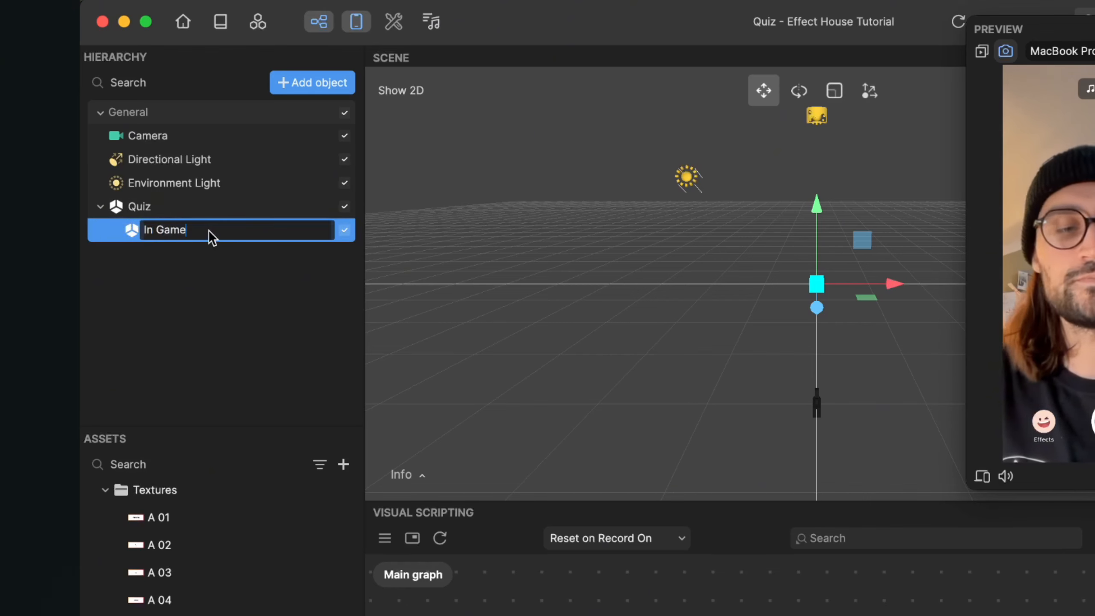
{"action": "key", "text": "Return"}
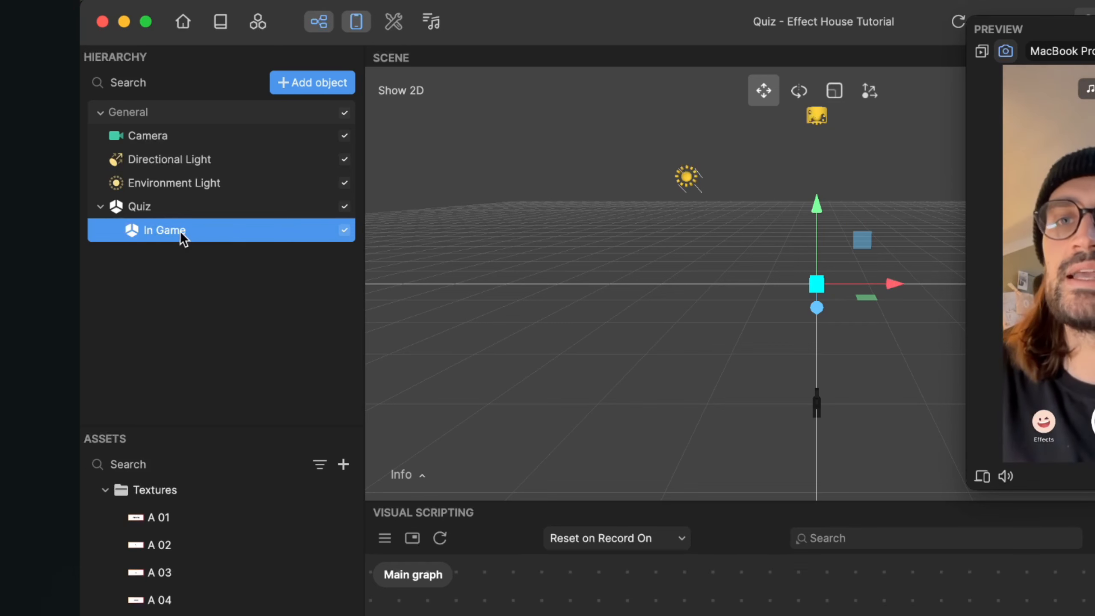
Step: Add an Image object and nest it under In Game
{"action": "left_click", "coordinate": [306, 84]}
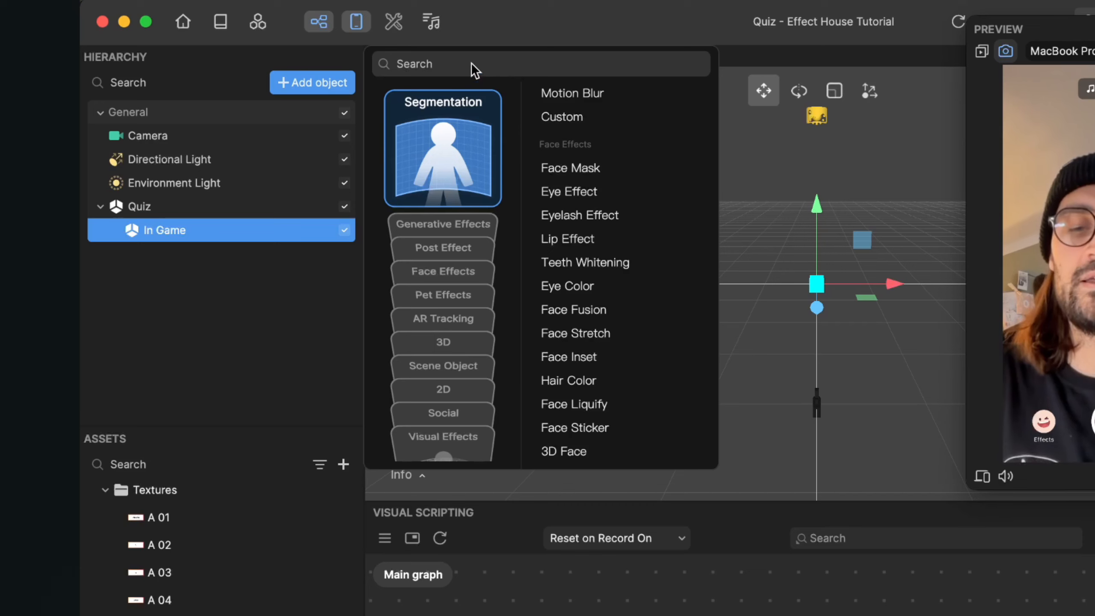
{"action": "type", "text": "im"}
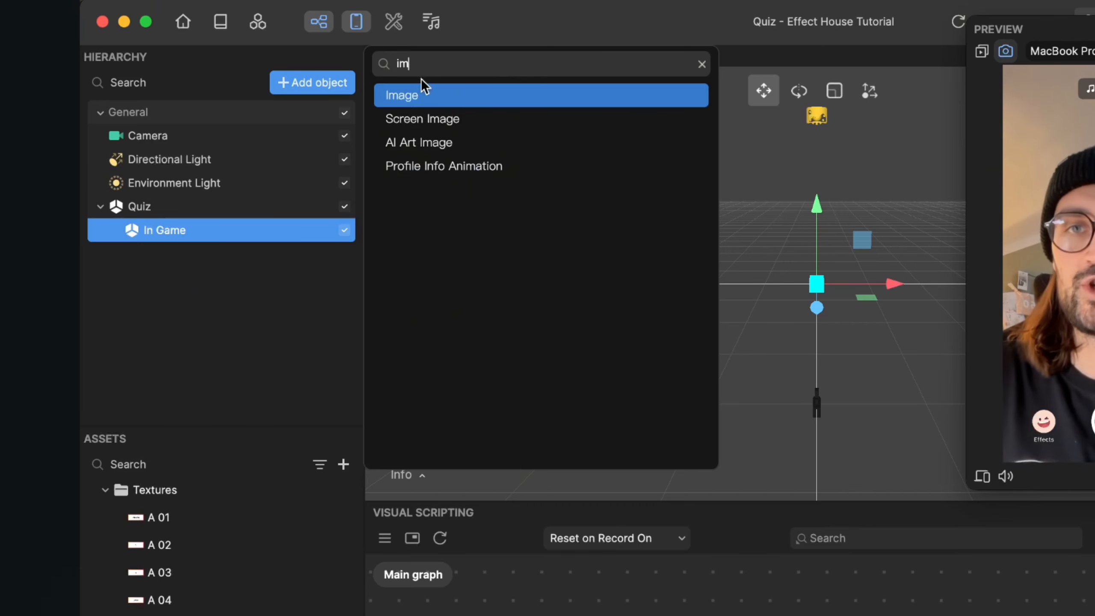
{"action": "left_click", "coordinate": [408, 96]}
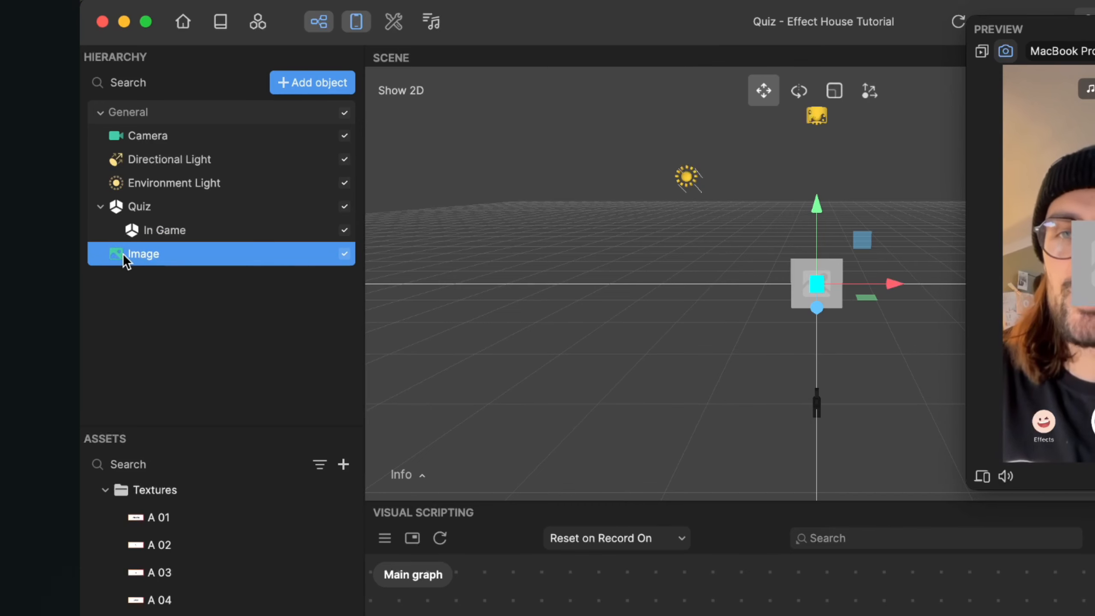
{"action": "left_click_drag", "start_coordinate": [124, 259], "coordinate": [143, 235]}
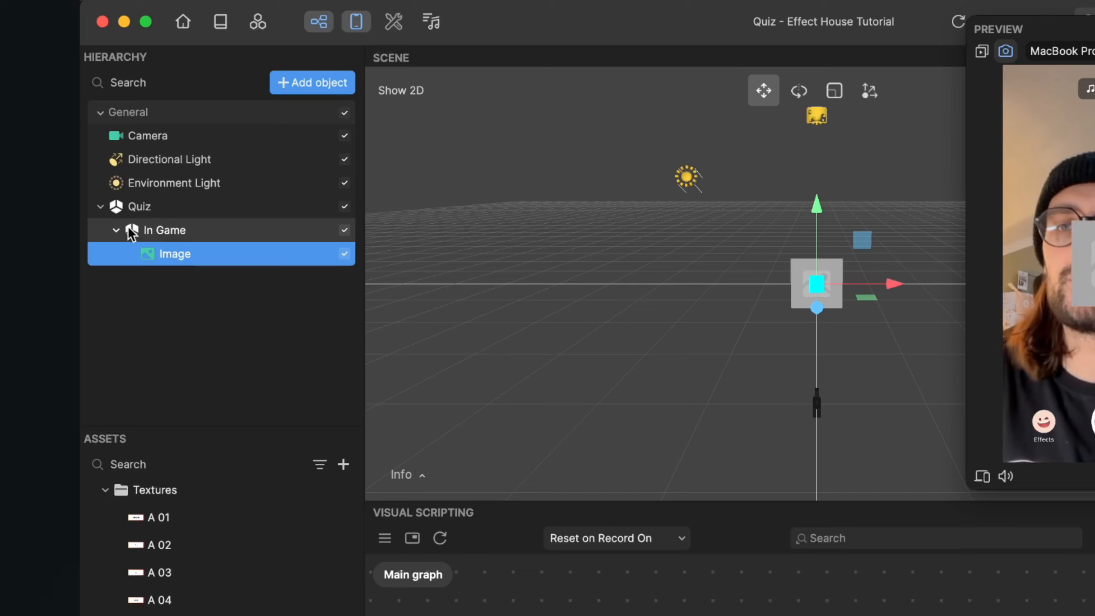
{"action": "left_click", "coordinate": [101, 206]}
{"action": "left_click", "coordinate": [101, 206]}
{"action": "left_click", "coordinate": [115, 230]}
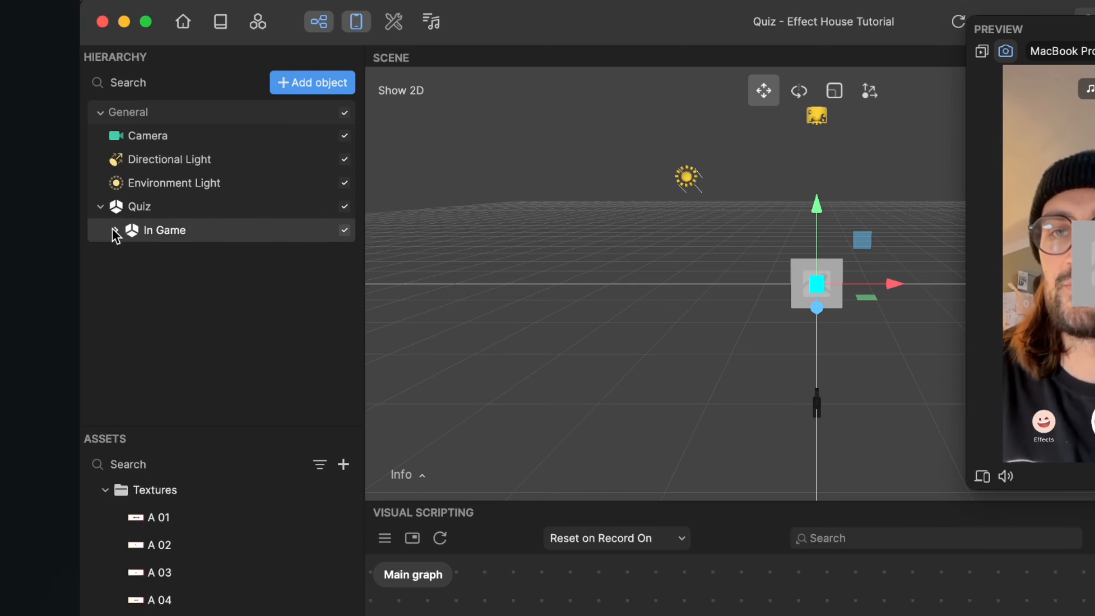
{"action": "left_click", "coordinate": [121, 233]}
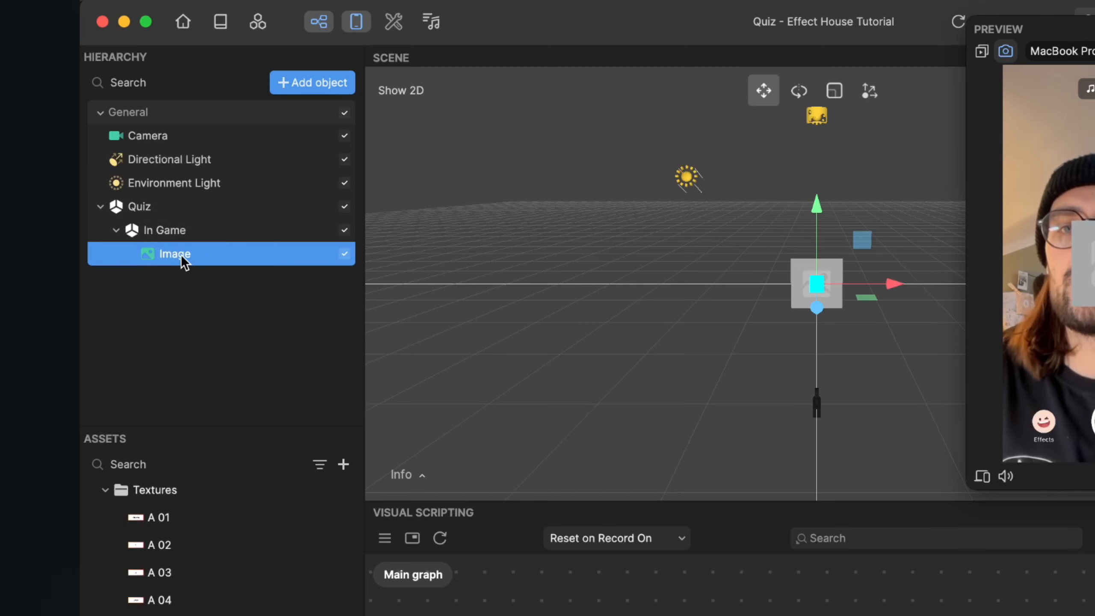
Step: Rename the image inside In Game as Question
{"action": "double_click", "coordinate": [183, 254]}
{"action": "right_click", "coordinate": [183, 255]}
{"action": "left_click", "coordinate": [189, 259]}
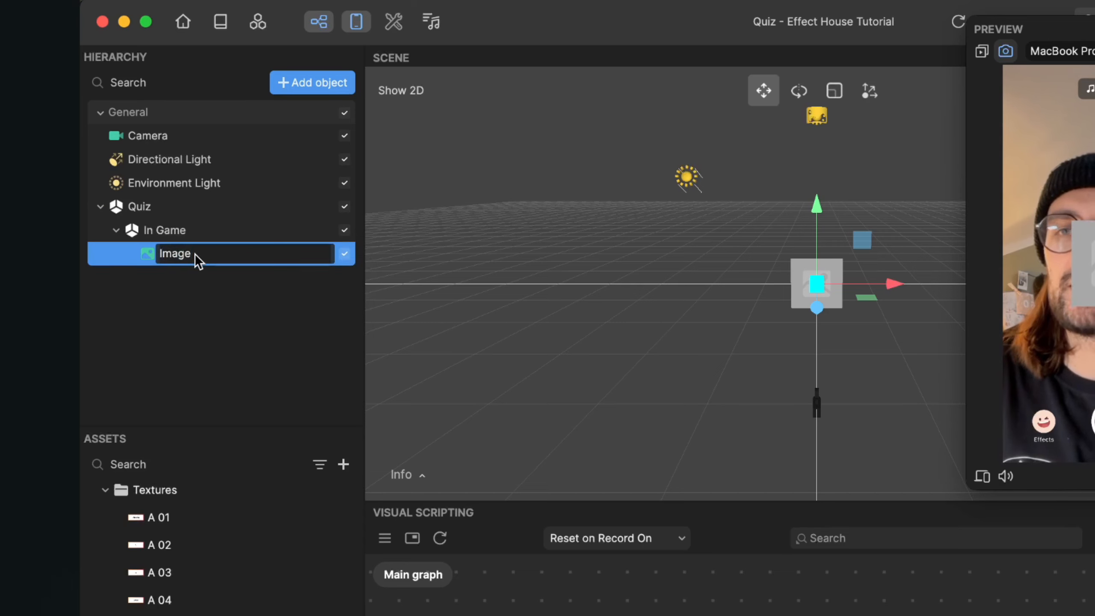
{"action": "double_click", "coordinate": [197, 259]}
{"action": "type", "text": "Questio"}
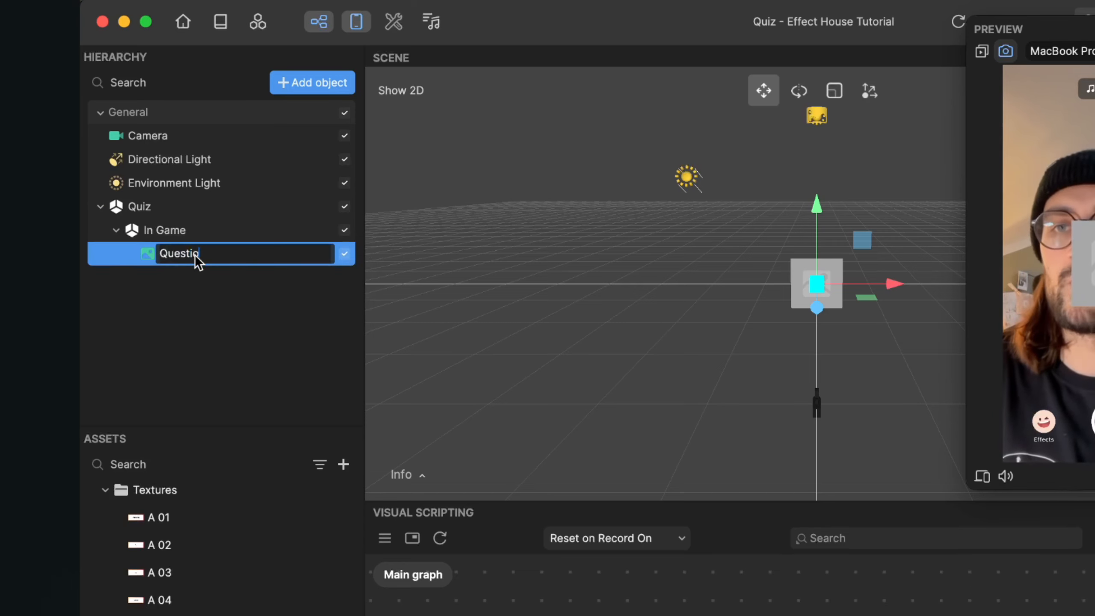
{"action": "type", "text": "n"}
{"action": "key", "text": "Return"}
Step: Duplicate the Question image and rename the copy Answer
{"action": "right_click", "coordinate": [197, 260]}
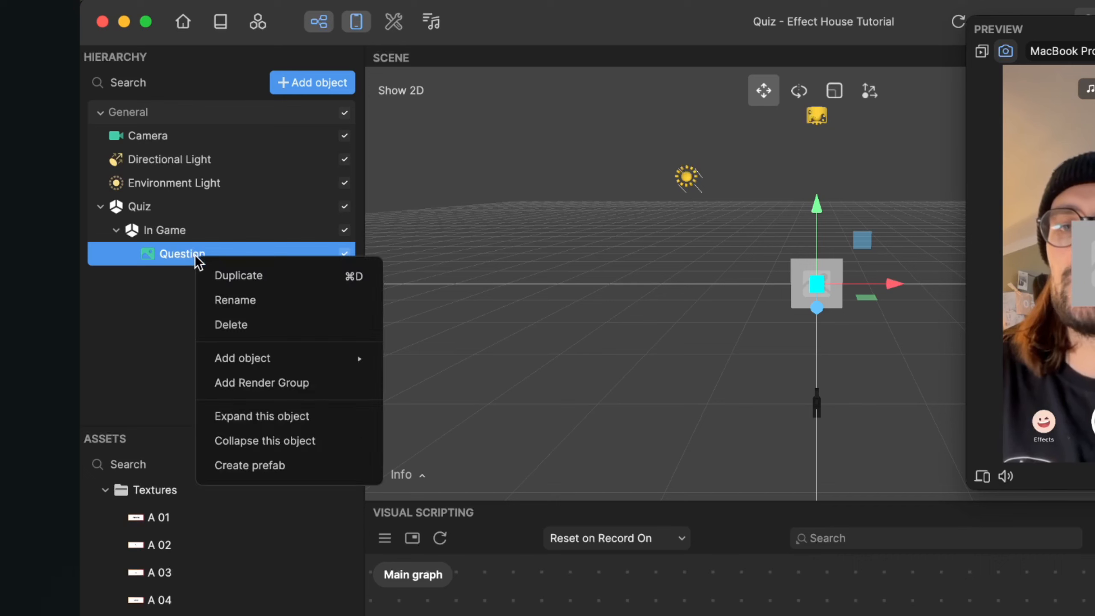
{"action": "left_click", "coordinate": [235, 279]}
{"action": "right_click", "coordinate": [195, 280]}
{"action": "left_click", "coordinate": [232, 318]}
{"action": "type", "text": "Answer"}
{"action": "key", "text": "Return"}
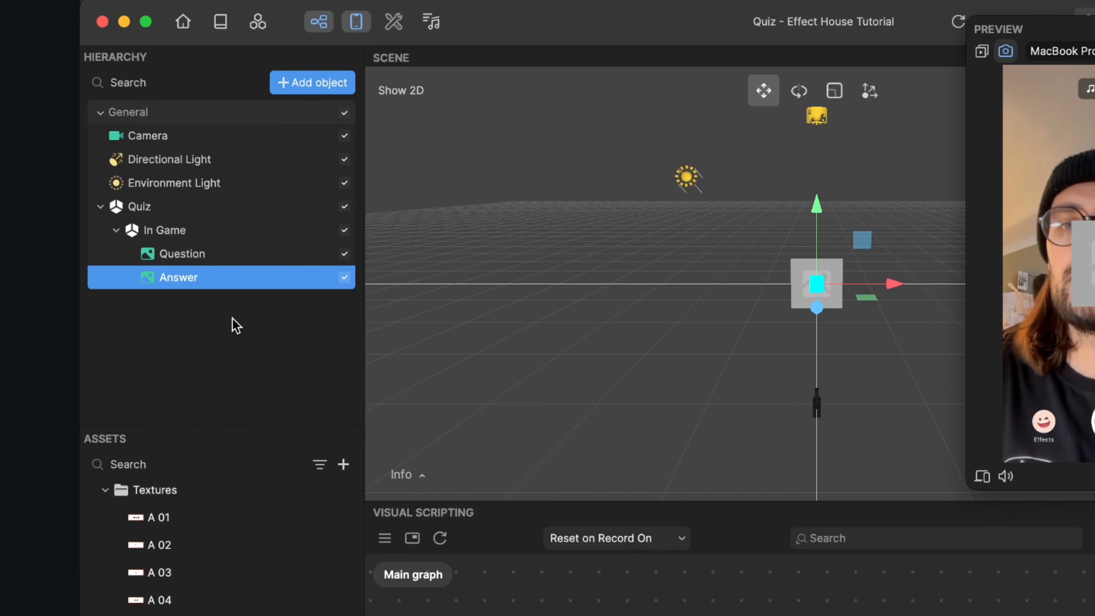
Step: Duplicate the Answer image and rename the copy Counter
{"action": "right_click", "coordinate": [190, 278]}
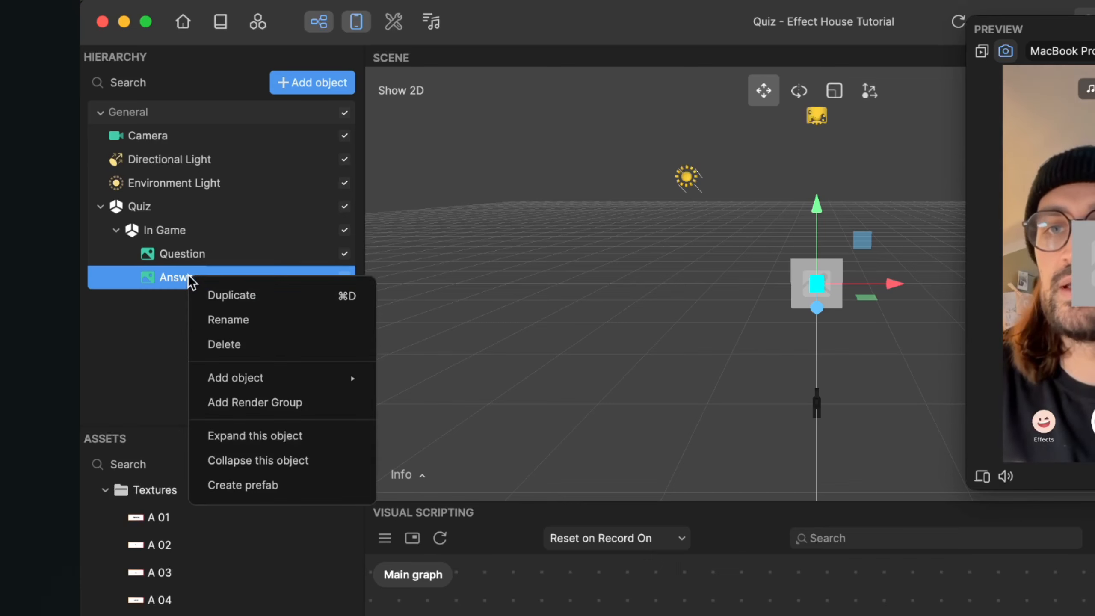
{"action": "left_click", "coordinate": [216, 302]}
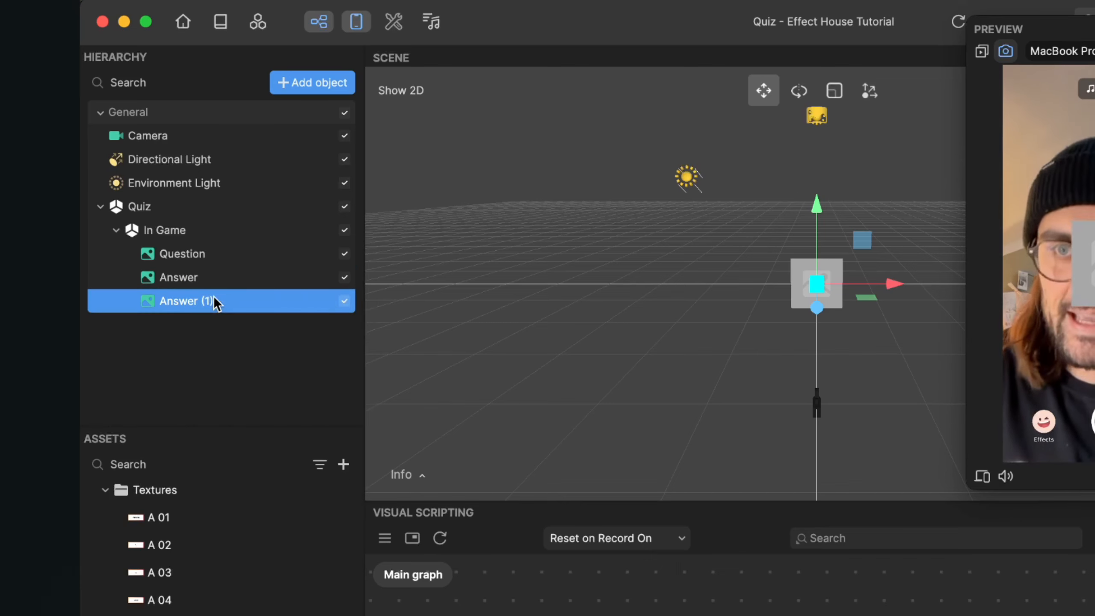
{"action": "right_click", "coordinate": [184, 304]}
{"action": "left_click", "coordinate": [248, 350]}
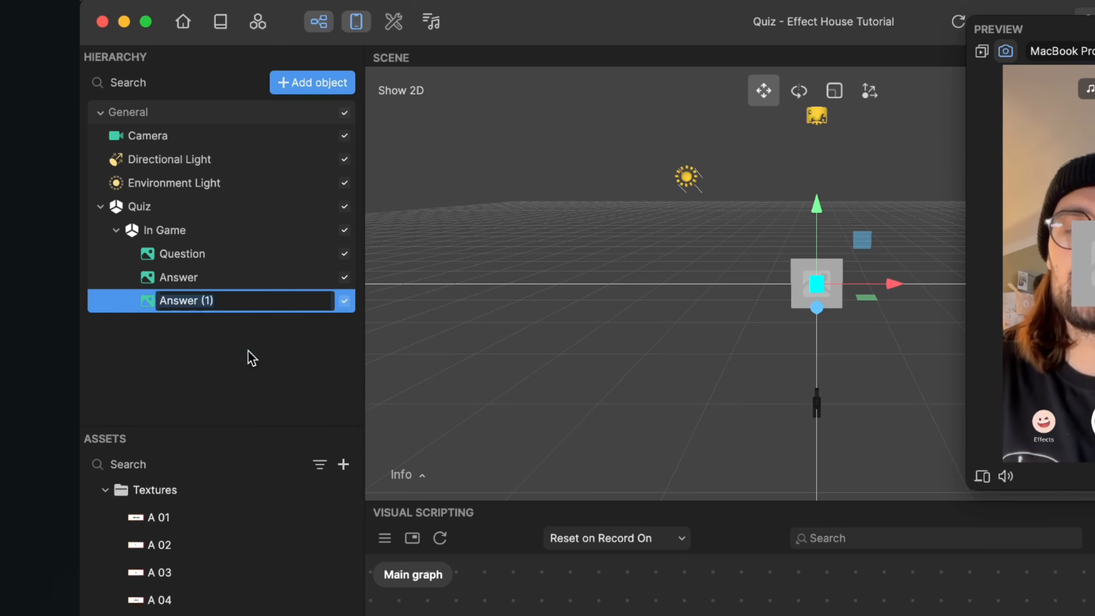
{"action": "type", "text": "Counter"}
{"action": "key", "text": "Return"}
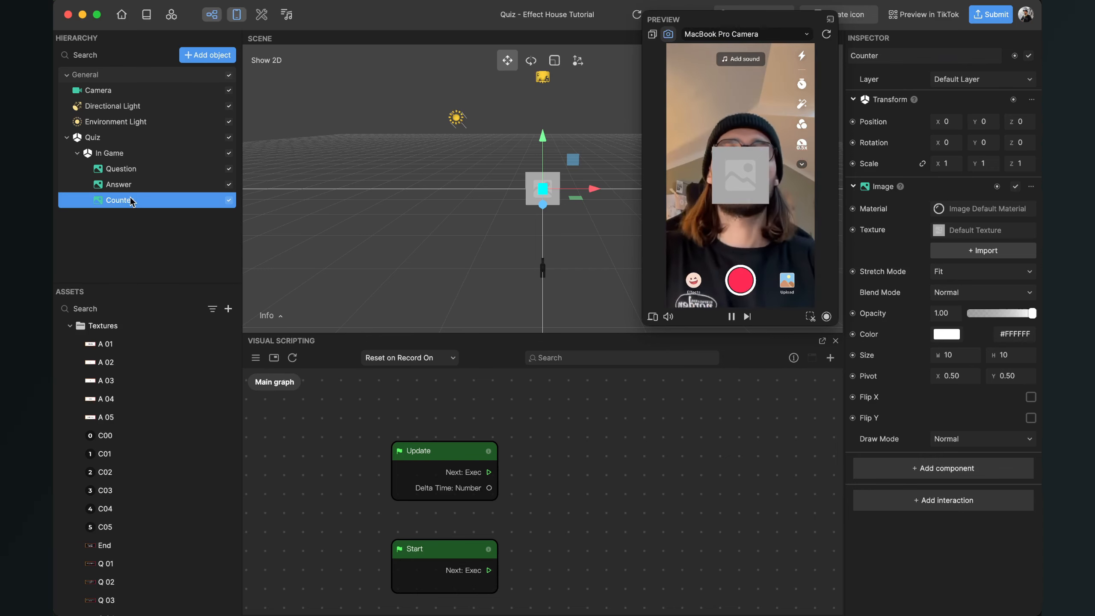
Step: Assign the Q 01 texture to the Question image
{"action": "left_click", "coordinate": [132, 174]}
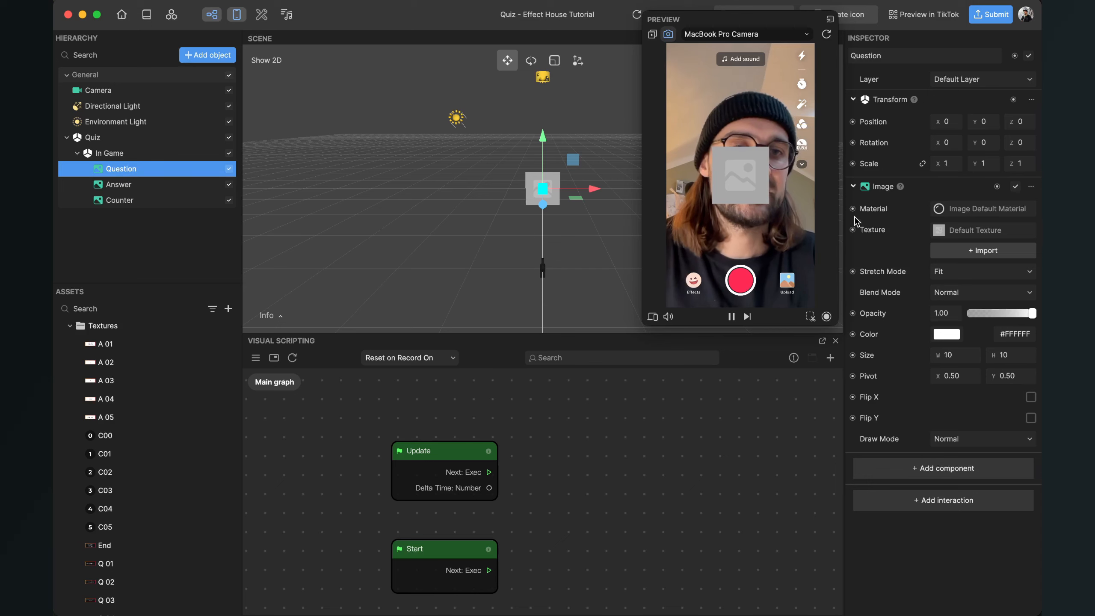
{"action": "left_click", "coordinate": [975, 230]}
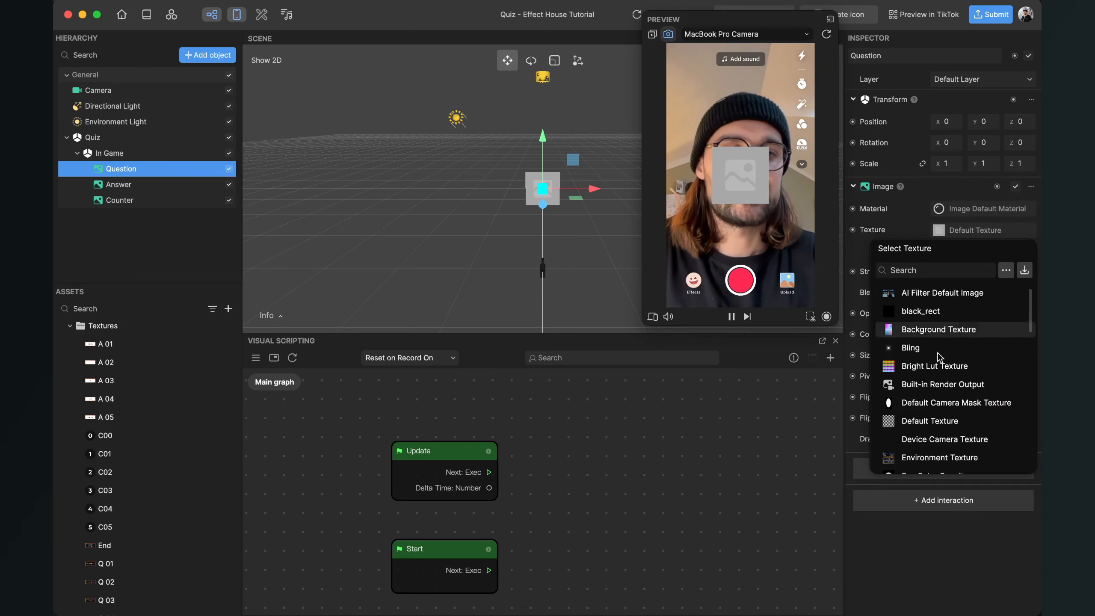
{"action": "scroll", "coordinate": [936, 366], "scroll_direction": "down", "scroll_amount": 3}
{"action": "scroll", "coordinate": [935, 366], "scroll_direction": "down", "scroll_amount": 10}
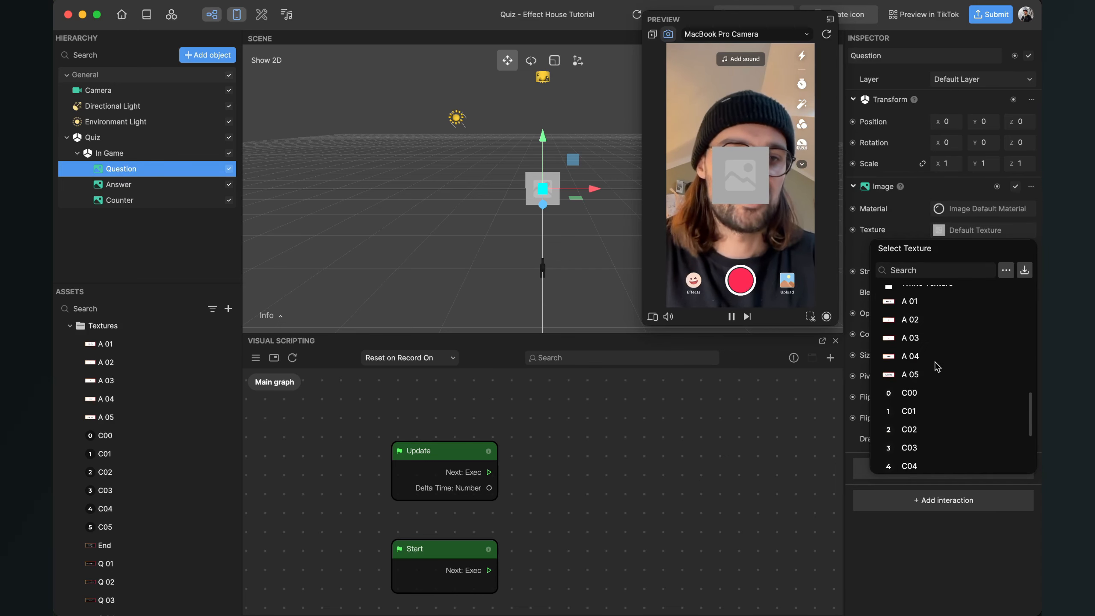
{"action": "left_click", "coordinate": [909, 415]}
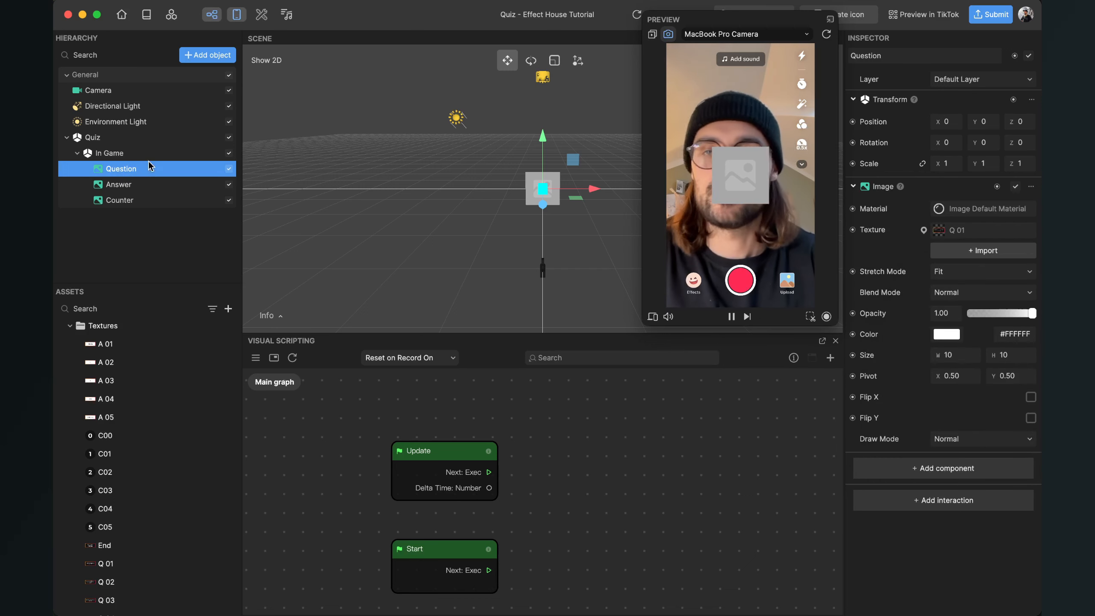
Step: Assign the A 01 texture to the Answer image
{"action": "left_click", "coordinate": [128, 186]}
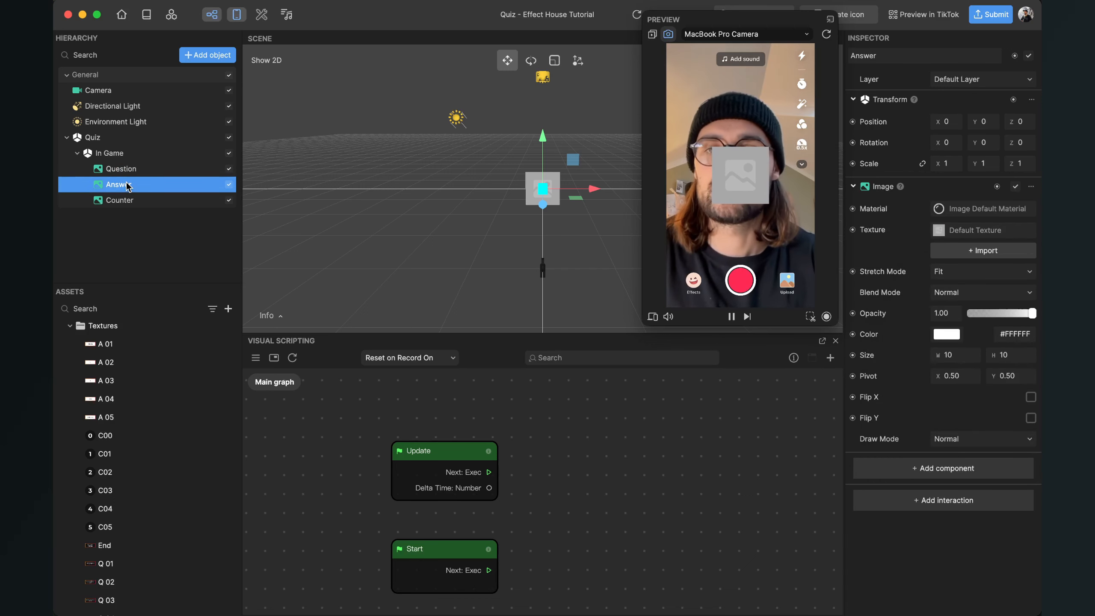
{"action": "left_click", "coordinate": [951, 232]}
{"action": "scroll", "coordinate": [944, 330], "scroll_direction": "down", "scroll_amount": 10}
{"action": "scroll", "coordinate": [942, 330], "scroll_direction": "up", "scroll_amount": 5}
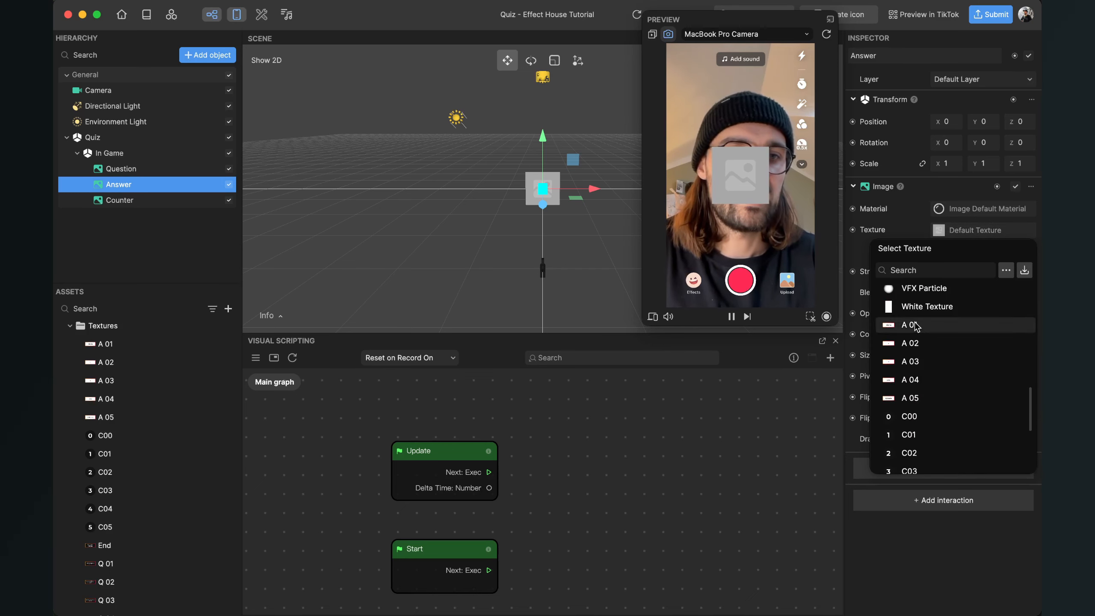
{"action": "left_click", "coordinate": [916, 326]}
Step: Assign the C00 texture to the Counter image
{"action": "left_click", "coordinate": [159, 205]}
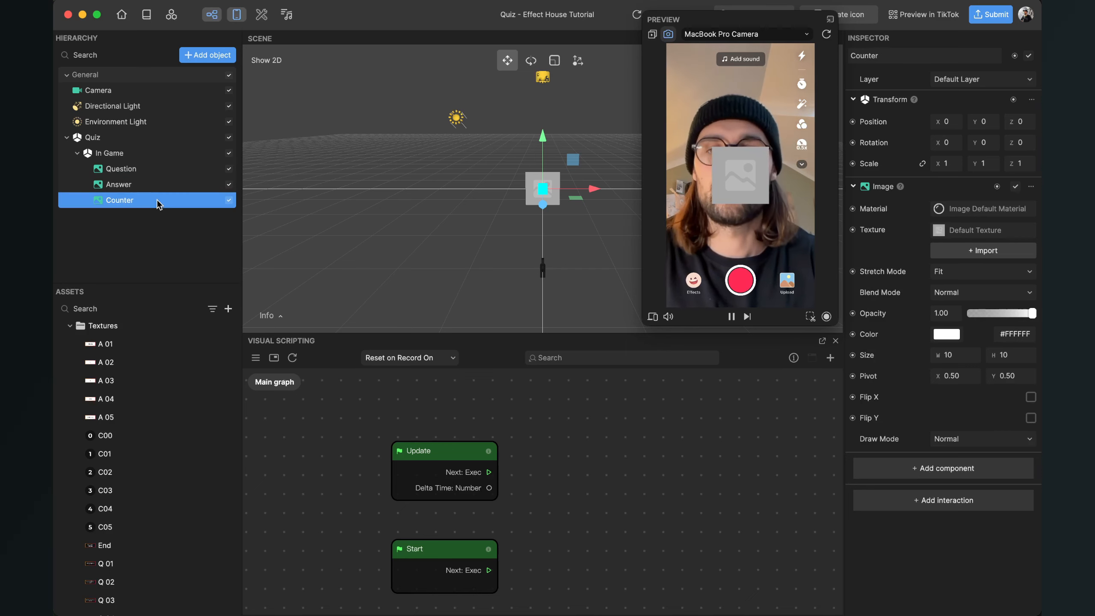
{"action": "left_click", "coordinate": [982, 229]}
{"action": "scroll", "coordinate": [963, 348], "scroll_direction": "down", "scroll_amount": 5}
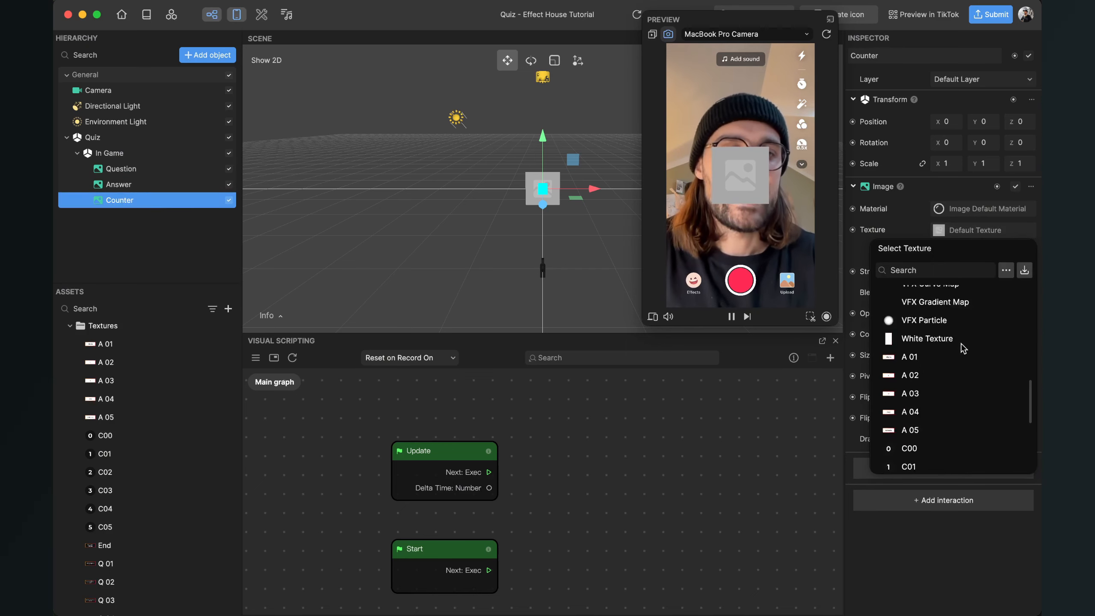
{"action": "left_click", "coordinate": [921, 396]}
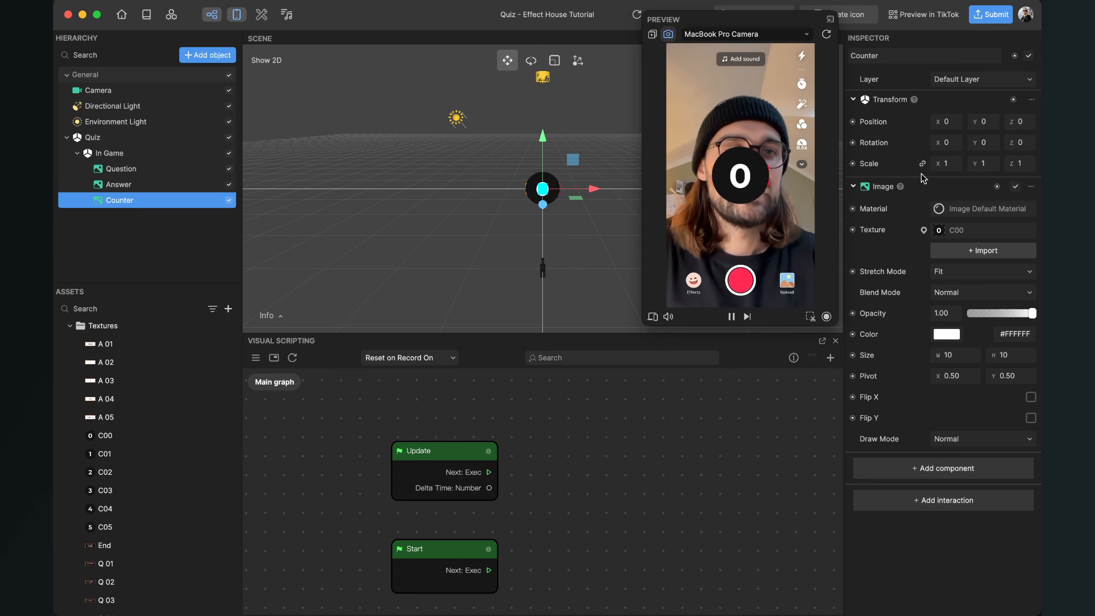
Step: Scale the Counter image uniformly to 0.3 on all axes
{"action": "left_click", "coordinate": [953, 164]}
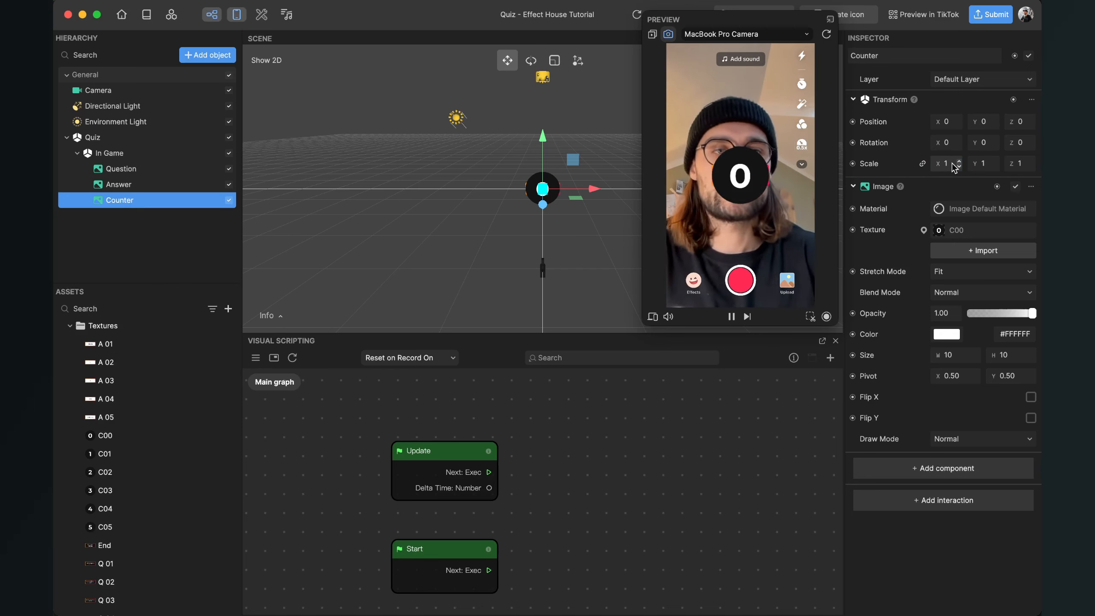
{"action": "key", "text": "BackSpace"}
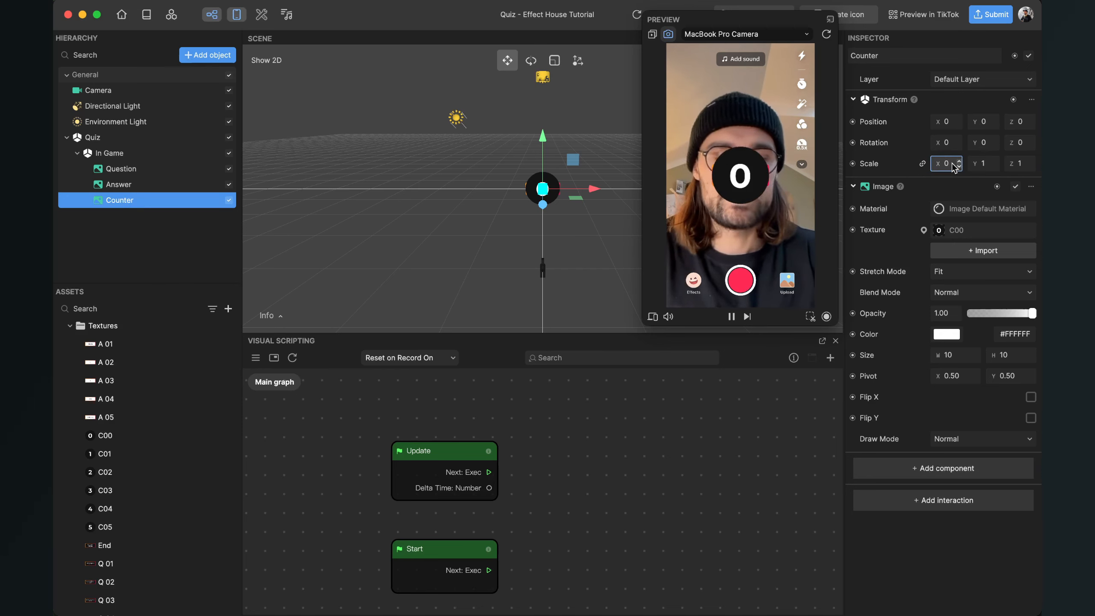
{"action": "type", "text": "0.3"}
{"action": "key", "text": "Return"}
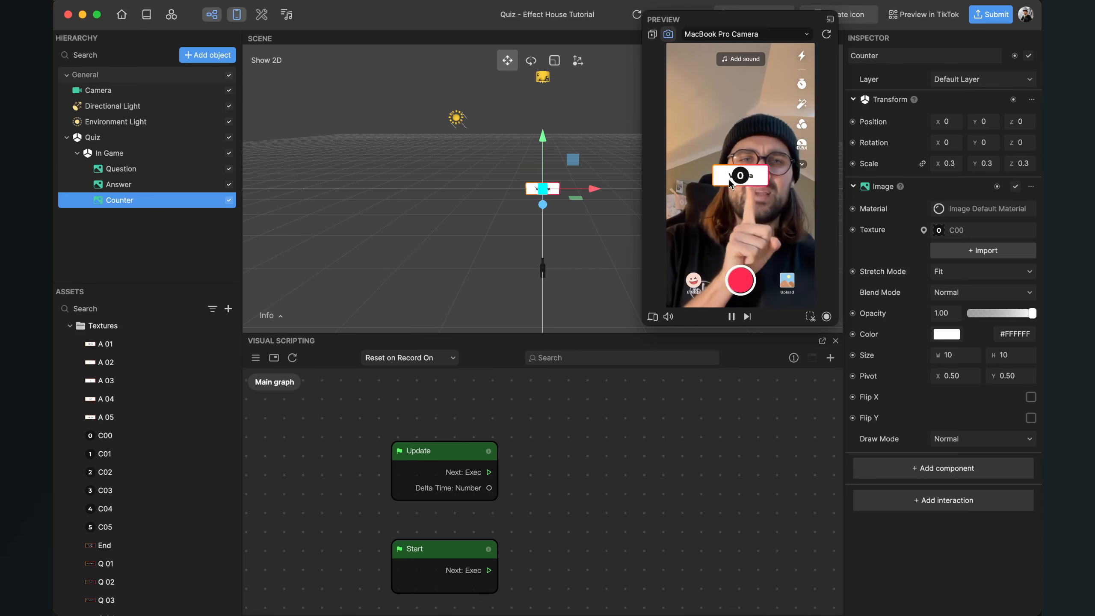
Step: Try Y positions of 12 and 3 for the Counter image
{"action": "left_click", "coordinate": [985, 122]}
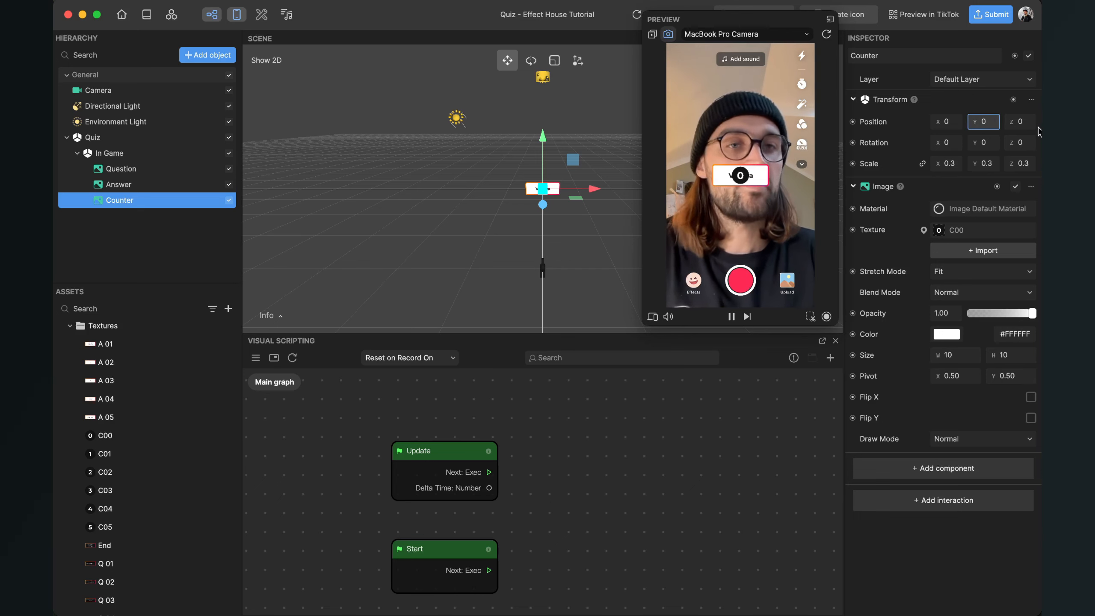
{"action": "type", "text": "12"}
{"action": "key", "text": "Return"}
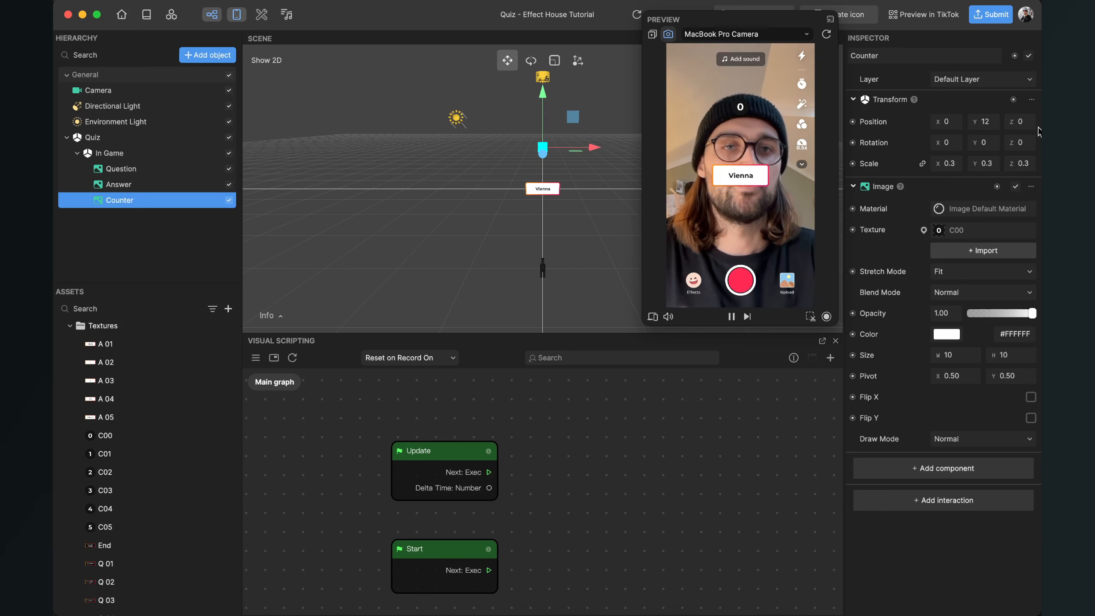
{"action": "left_click", "coordinate": [992, 128]}
{"action": "type", "text": "3"}
{"action": "key", "text": "Return"}
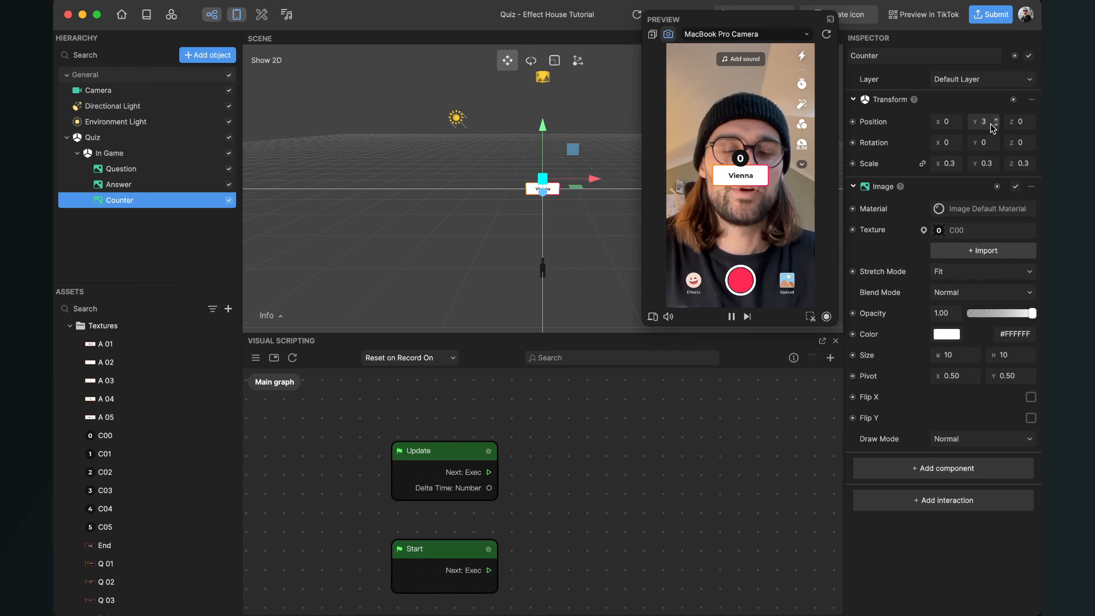
Step: Set the Counter image's Y position to 3.5
{"action": "left_click", "coordinate": [990, 130]}
{"action": "type", "text": "3.5"}
{"action": "key", "text": "Return"}
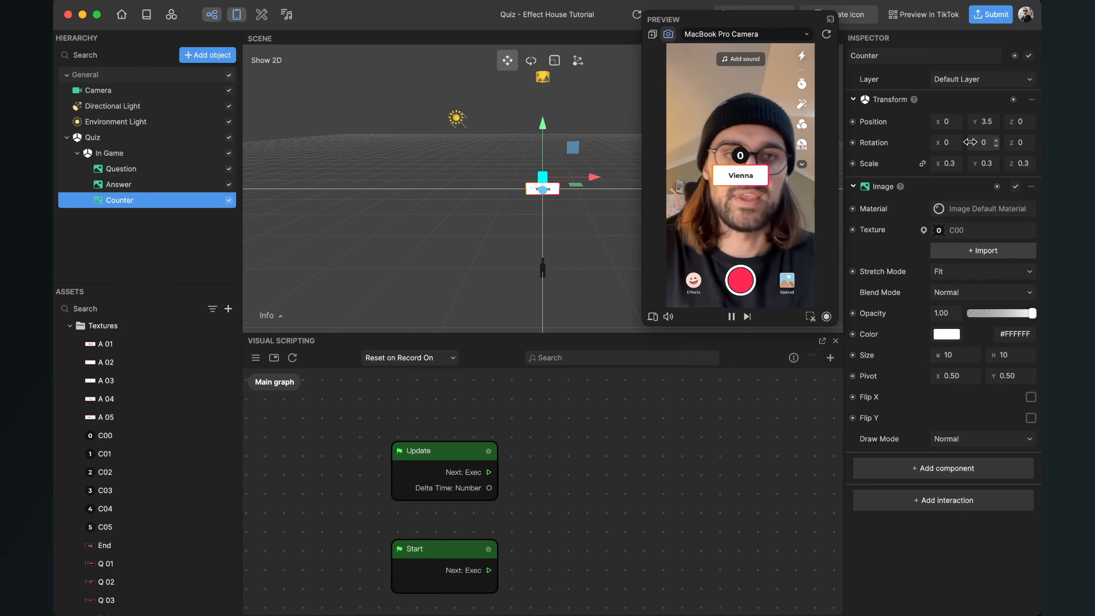
{"action": "left_click", "coordinate": [140, 169]}
{"action": "left_click", "coordinate": [202, 187]}
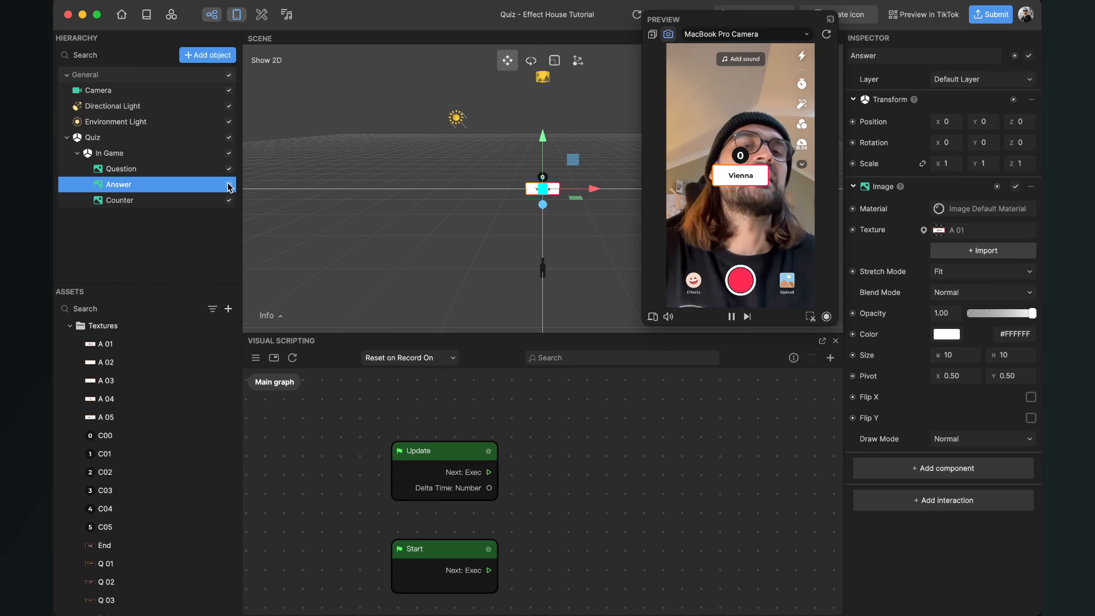
{"action": "left_click", "coordinate": [205, 259]}
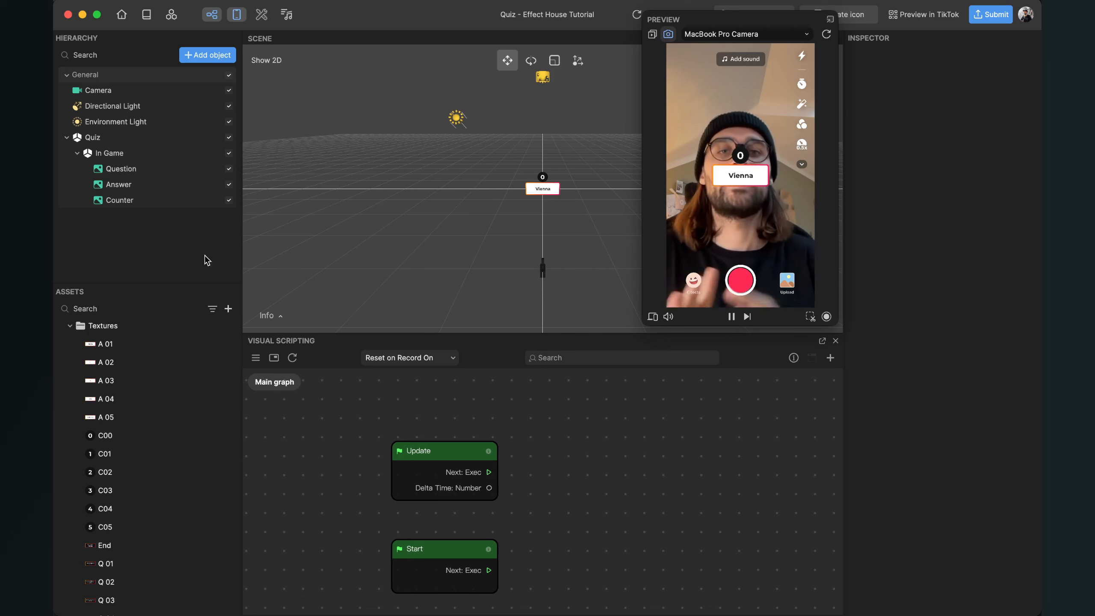
Step: Add a new image object and nest it directly under the Quiz object, beside In Game
{"action": "left_click", "coordinate": [106, 137]}
{"action": "left_click", "coordinate": [212, 59]}
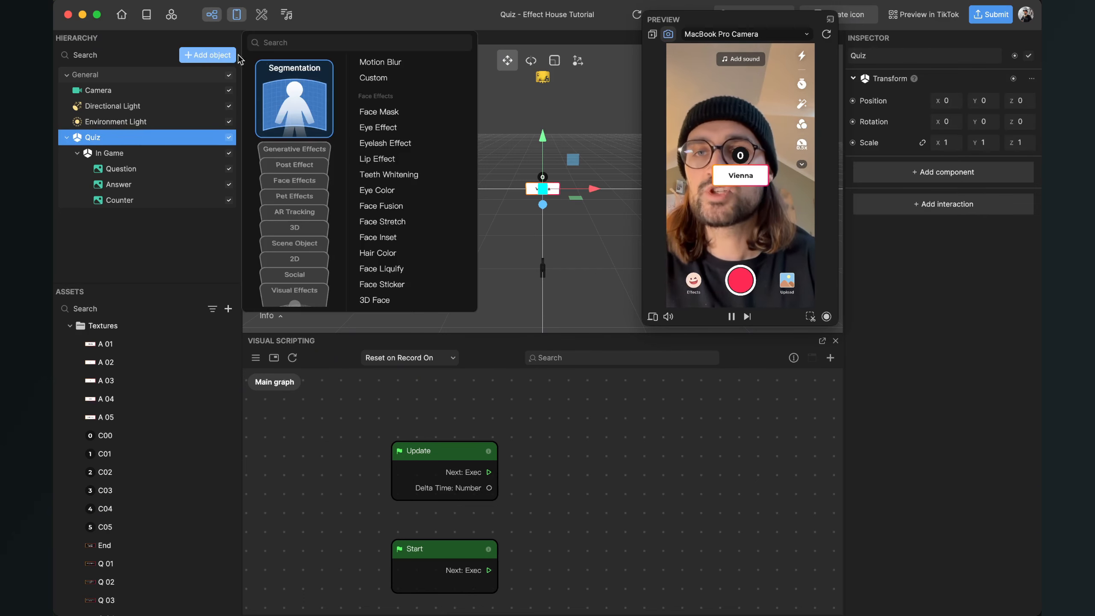
{"action": "type", "text": "imag"}
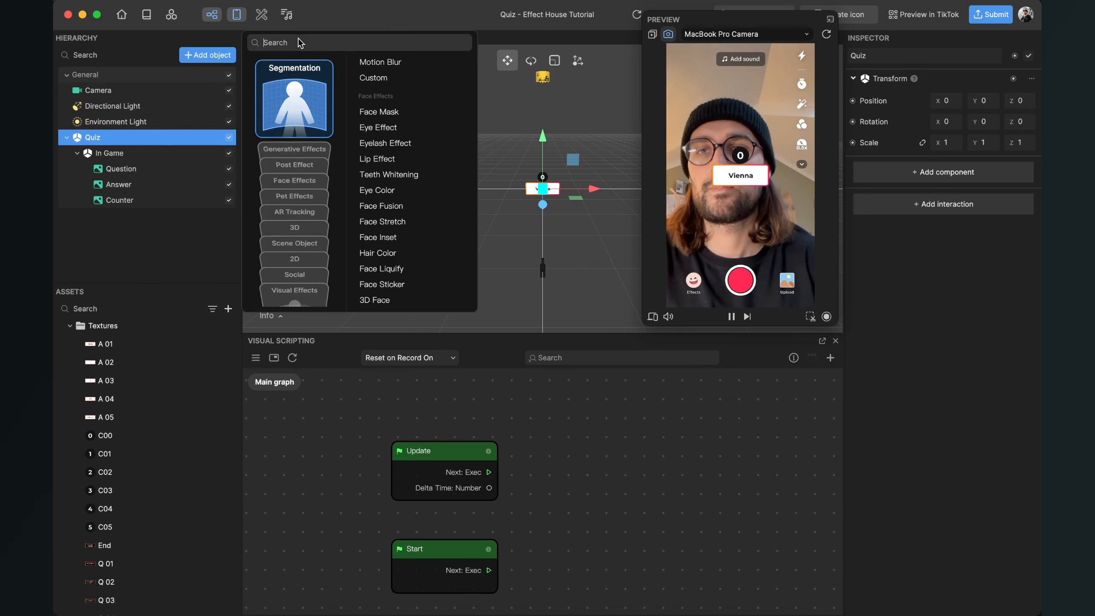
{"action": "left_click", "coordinate": [281, 63]}
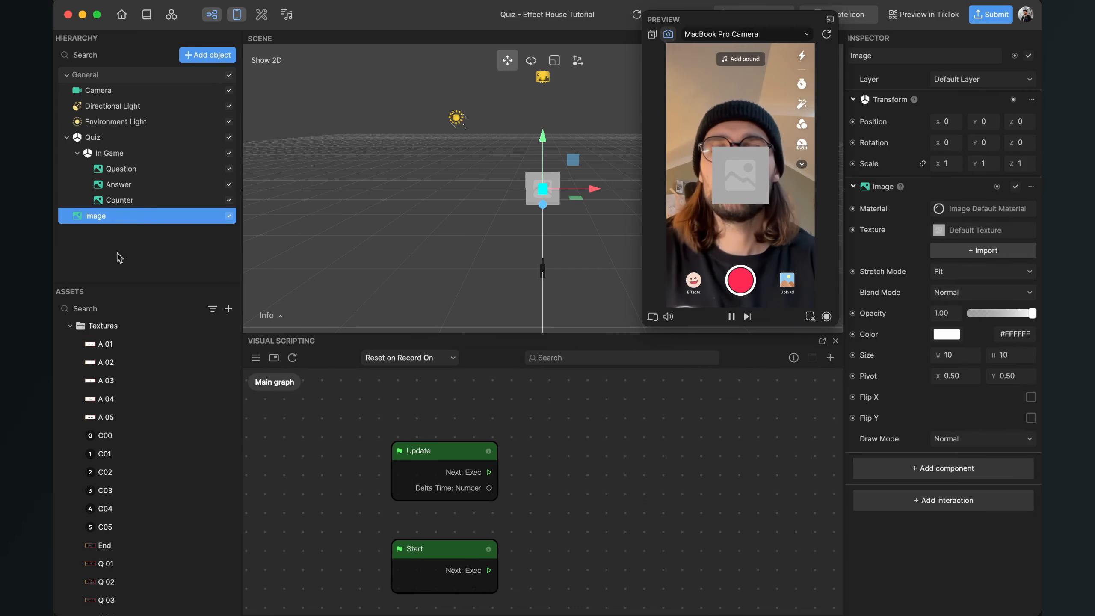
{"action": "left_click_drag", "start_coordinate": [89, 216], "coordinate": [96, 144]}
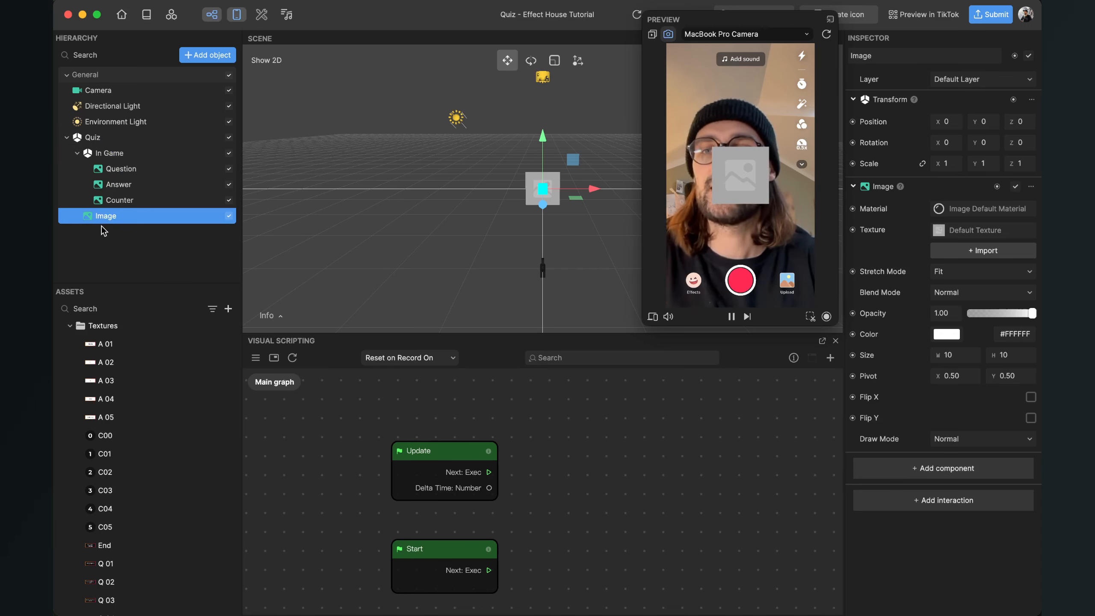
Step: Collapse the In Game group and rename the new image Start
{"action": "left_click", "coordinate": [77, 153]}
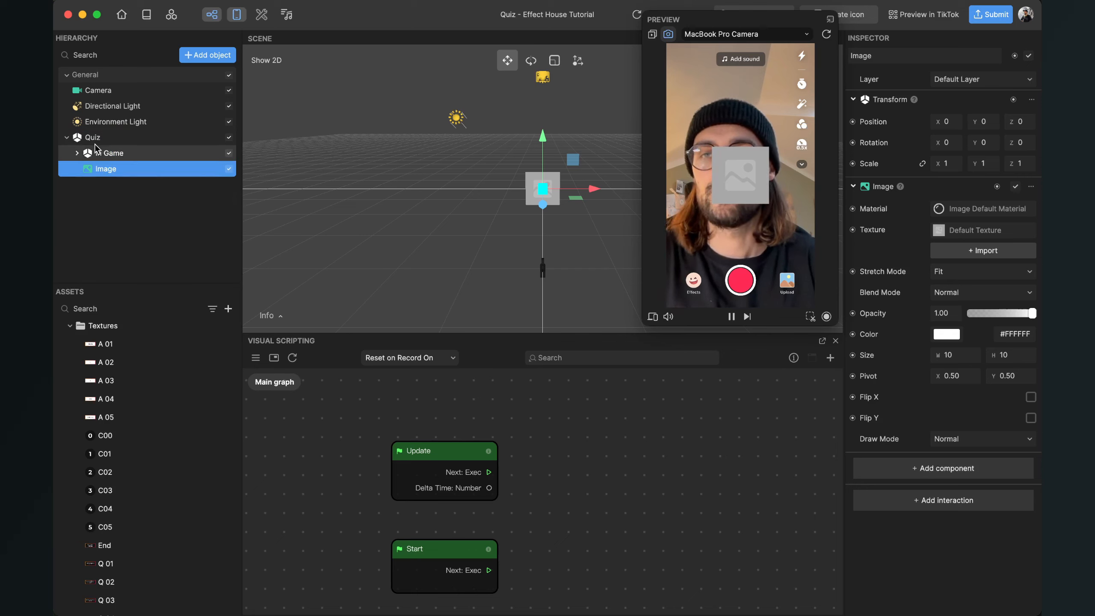
{"action": "double_click", "coordinate": [110, 169]}
{"action": "type", "text": "Start"}
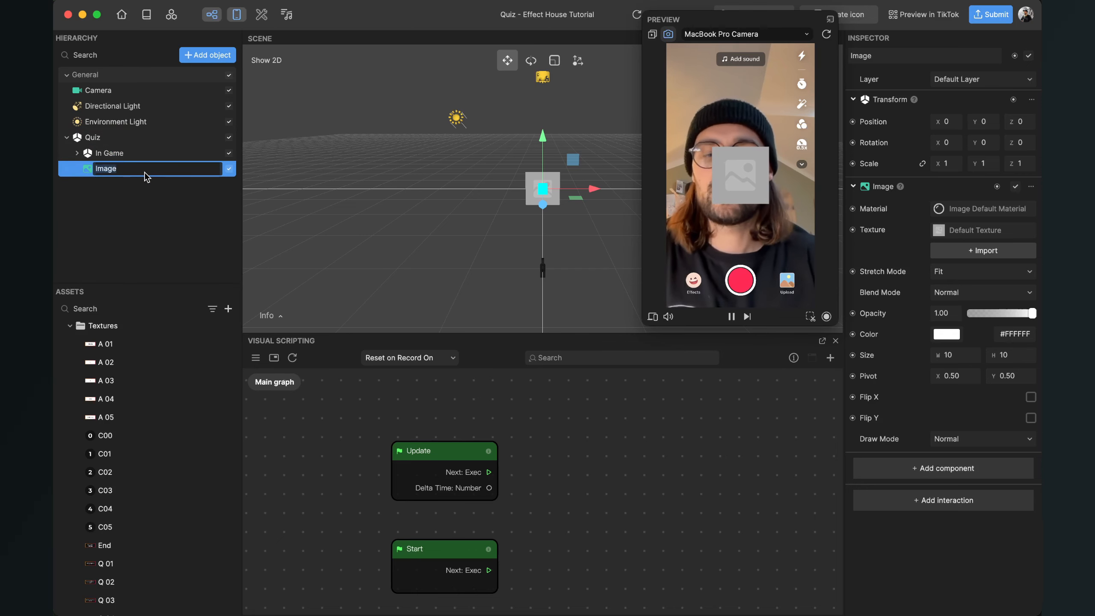
{"action": "key", "text": "Return"}
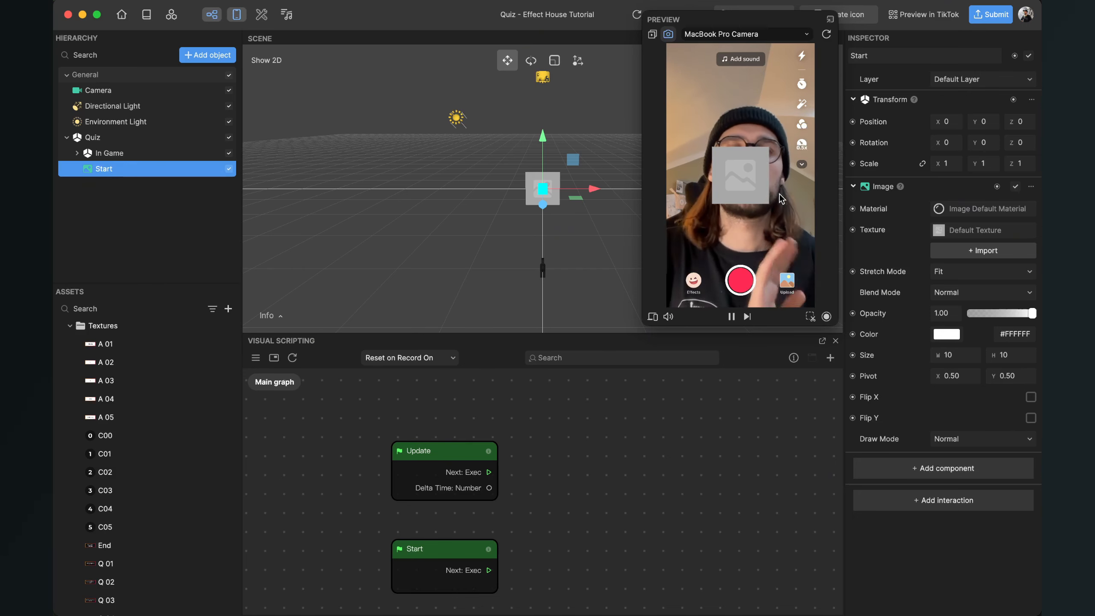
Step: Assign the Start texture to the Start image
{"action": "left_click", "coordinate": [948, 231]}
{"action": "scroll", "coordinate": [931, 366], "scroll_direction": "down", "scroll_amount": 10}
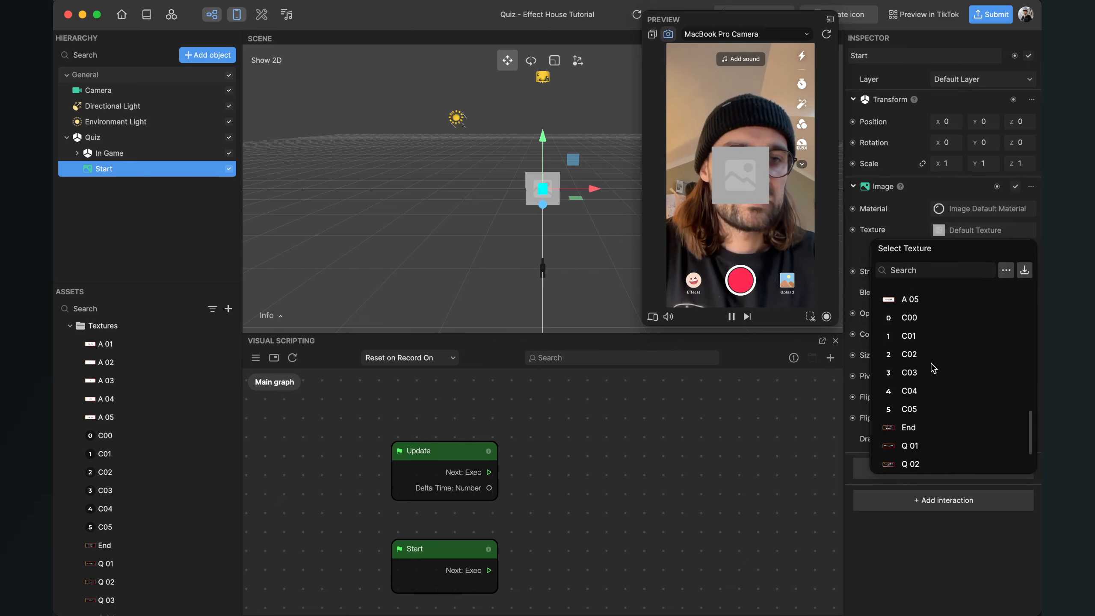
{"action": "scroll", "coordinate": [931, 367], "scroll_direction": "up", "scroll_amount": 4}
{"action": "scroll", "coordinate": [930, 366], "scroll_direction": "down", "scroll_amount": 4}
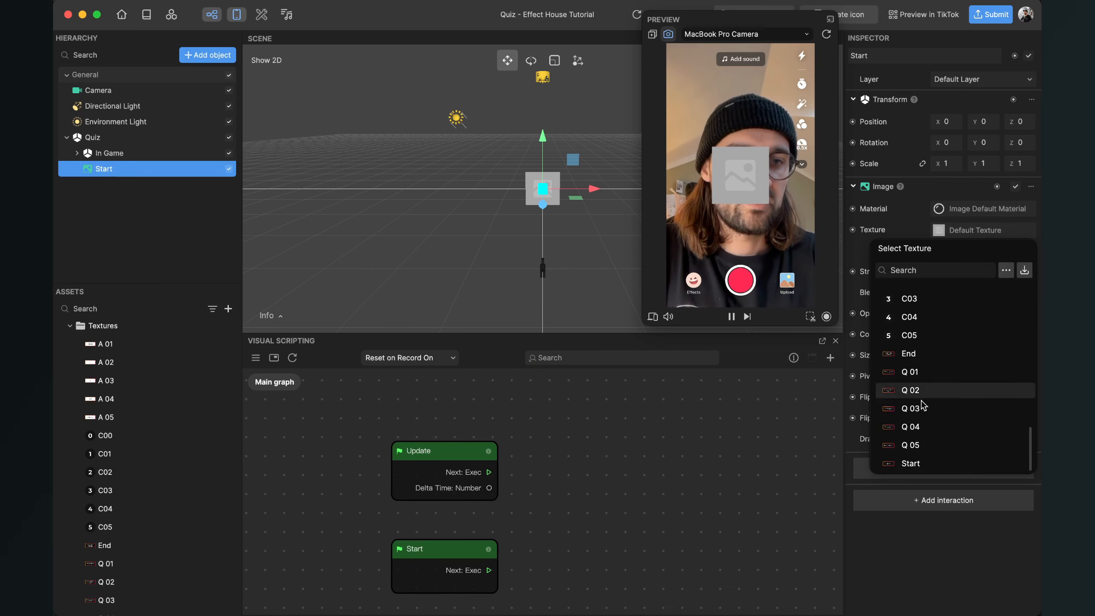
{"action": "left_click", "coordinate": [941, 459]}
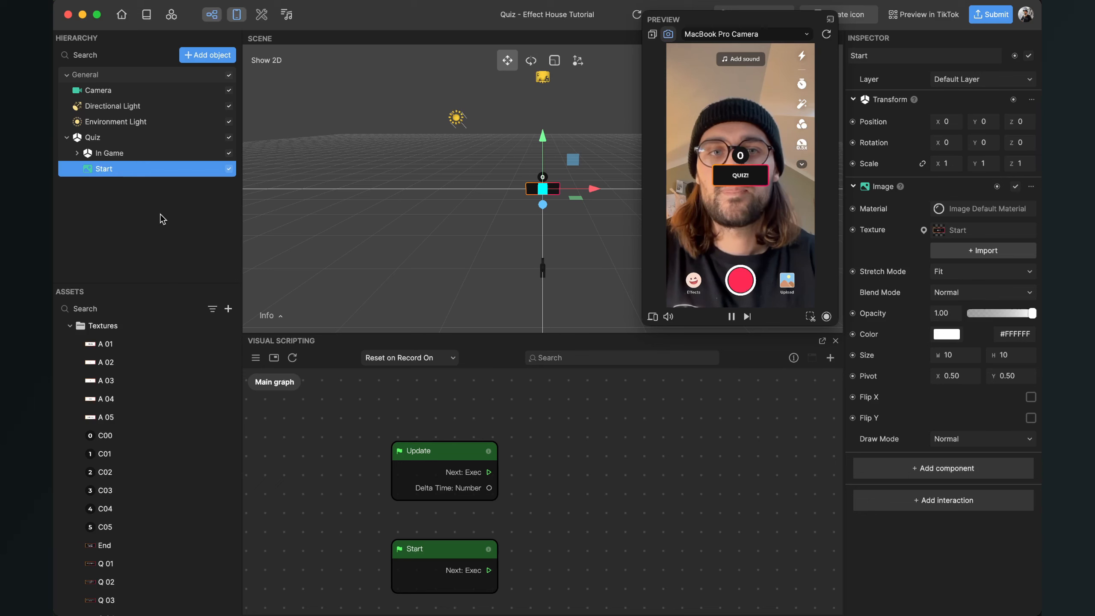
Step: Duplicate the Start image and rename the copy End
{"action": "right_click", "coordinate": [105, 168]}
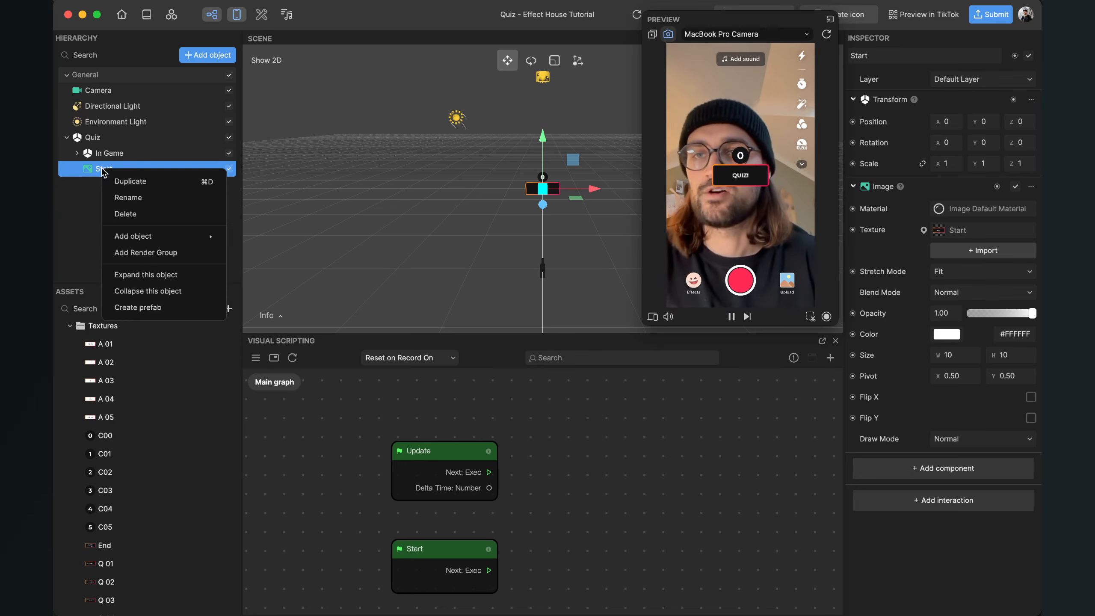
{"action": "left_click", "coordinate": [124, 185]}
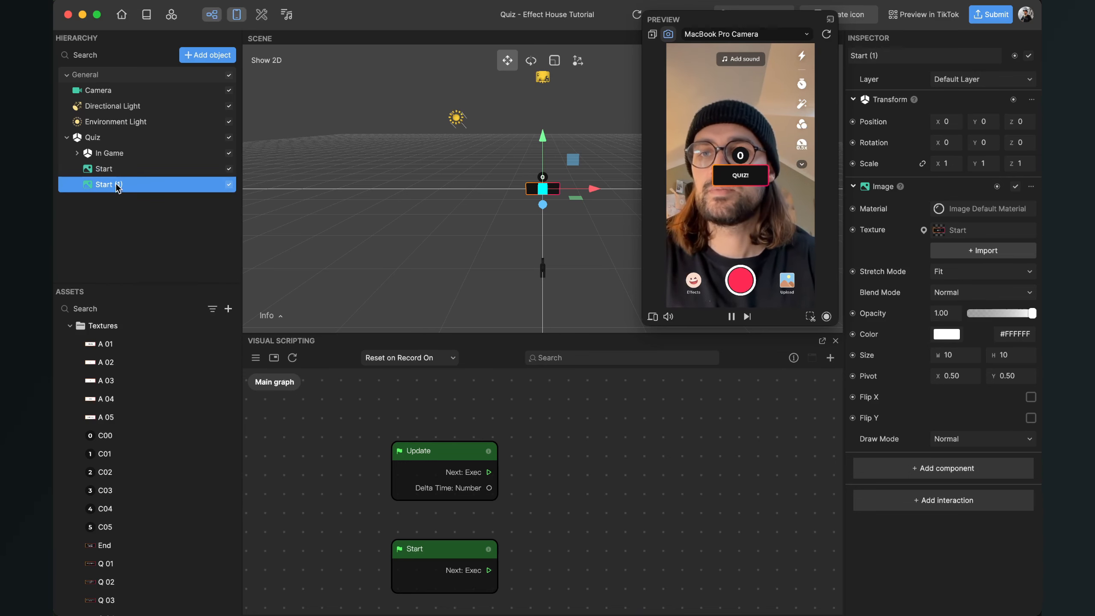
{"action": "right_click", "coordinate": [119, 186]}
{"action": "left_click", "coordinate": [150, 214]}
{"action": "type", "text": "End"}
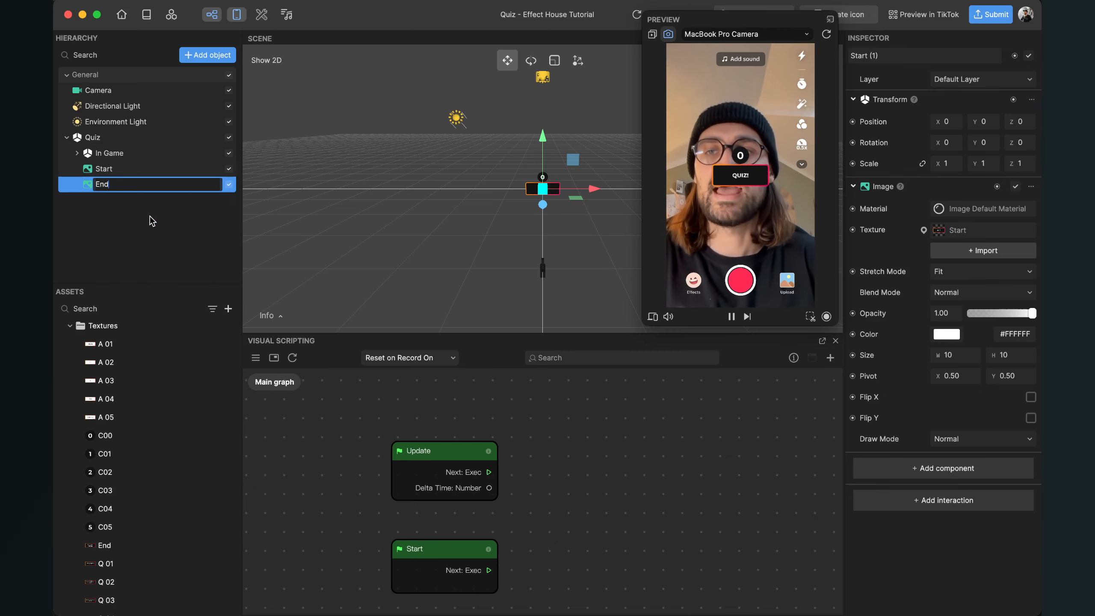
{"action": "key", "text": "Return"}
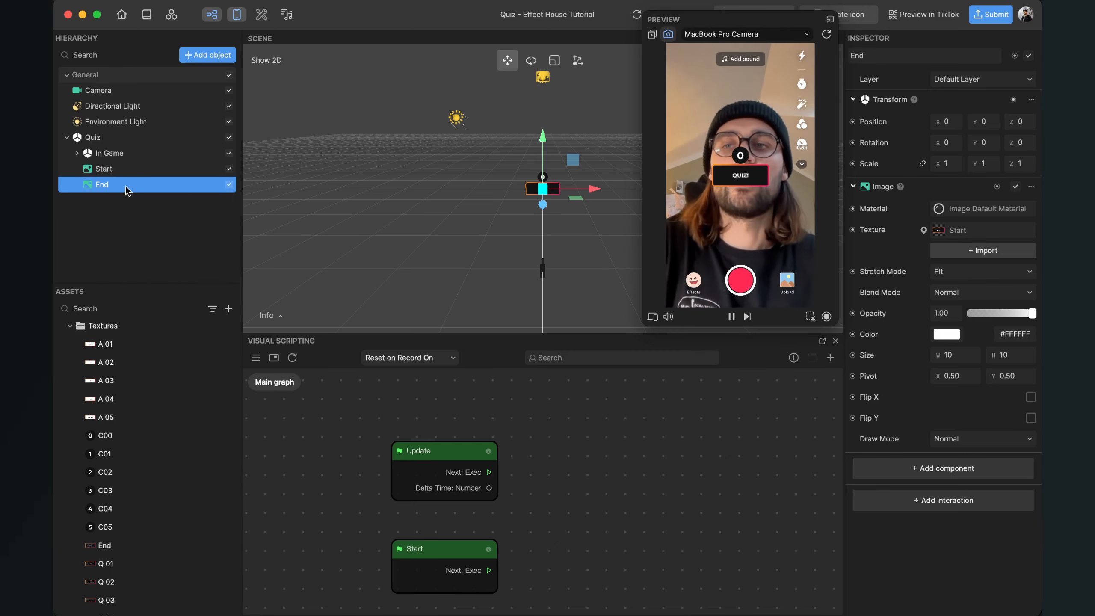
Step: Assign the End texture to the End image and clear the selection
{"action": "left_click", "coordinate": [977, 226]}
{"action": "scroll", "coordinate": [955, 386], "scroll_direction": "down", "scroll_amount": 10}
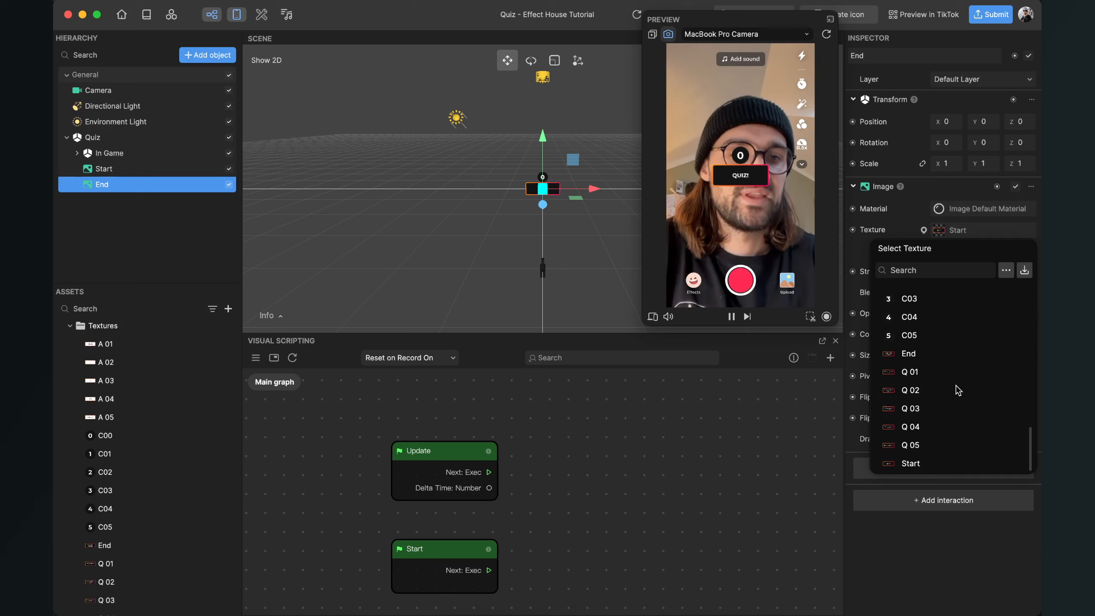
{"action": "left_click", "coordinate": [909, 436]}
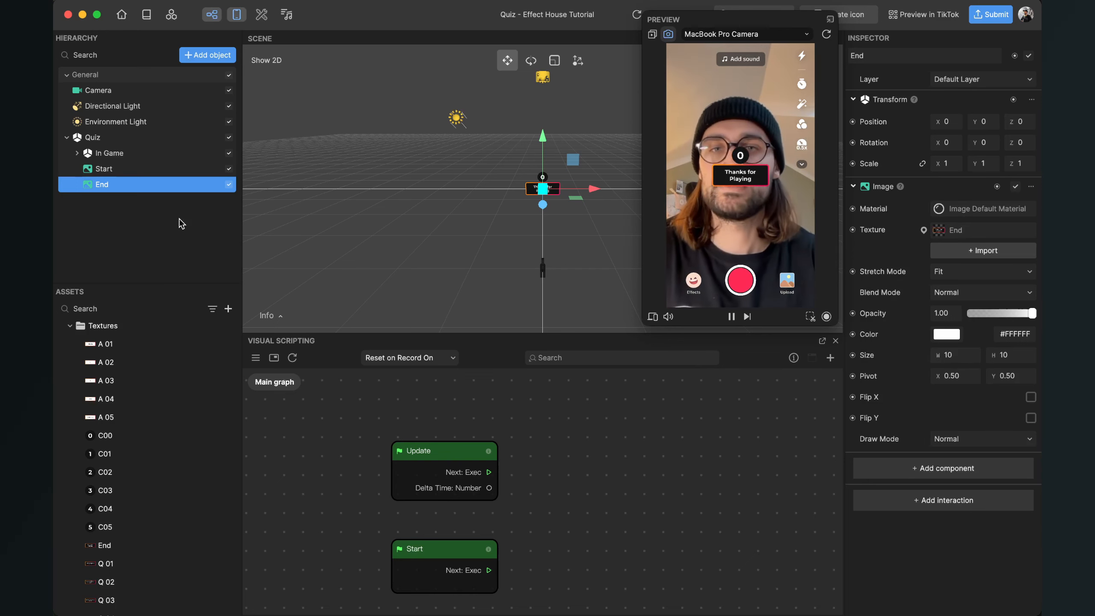
{"action": "left_click", "coordinate": [124, 249]}
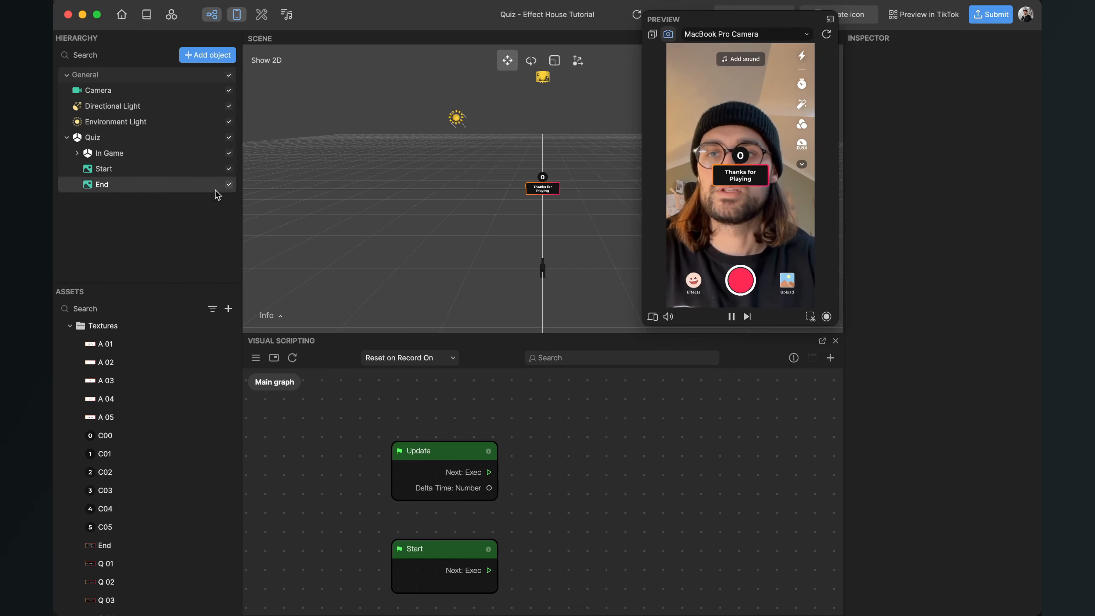
Step: Hide the End and Start images and expand the In Game group in the hierarchy
{"action": "left_click", "coordinate": [228, 185]}
{"action": "left_click", "coordinate": [228, 169]}
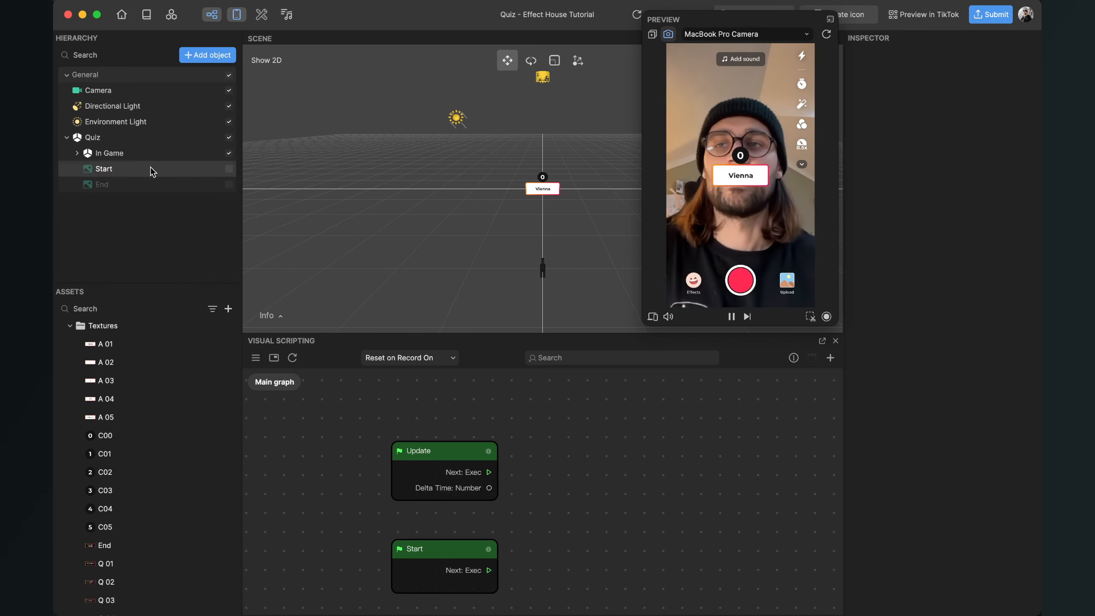
{"action": "left_click", "coordinate": [76, 152]}
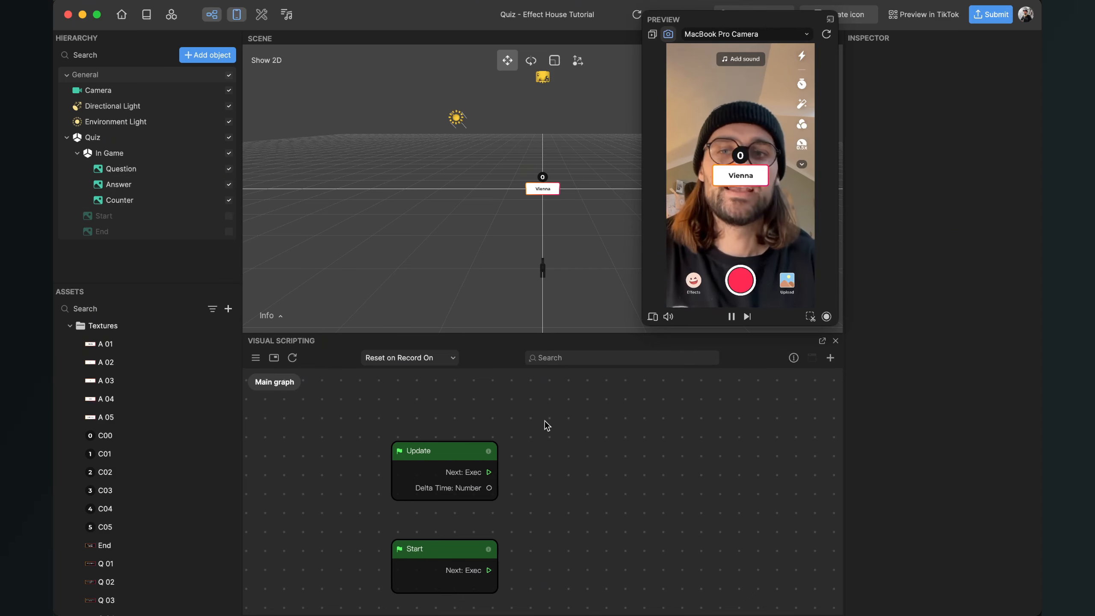
Step: Add a Make Array node to the graph and place it beside the Update and Start nodes
{"action": "right_click_drag", "start_coordinate": [594, 452], "coordinate": [542, 419]}
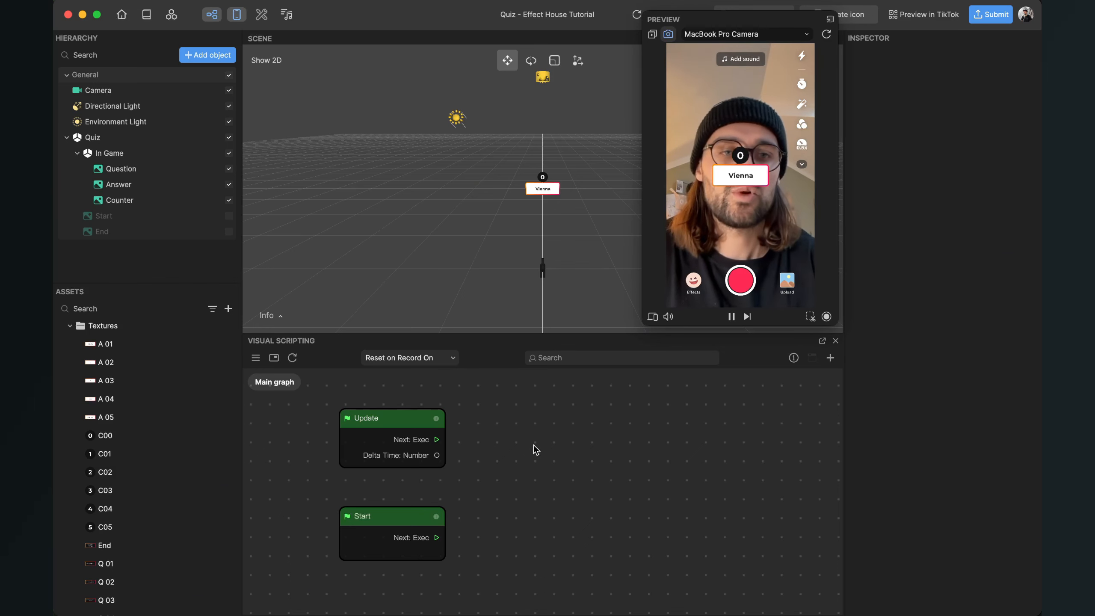
{"action": "left_click", "coordinate": [830, 361]}
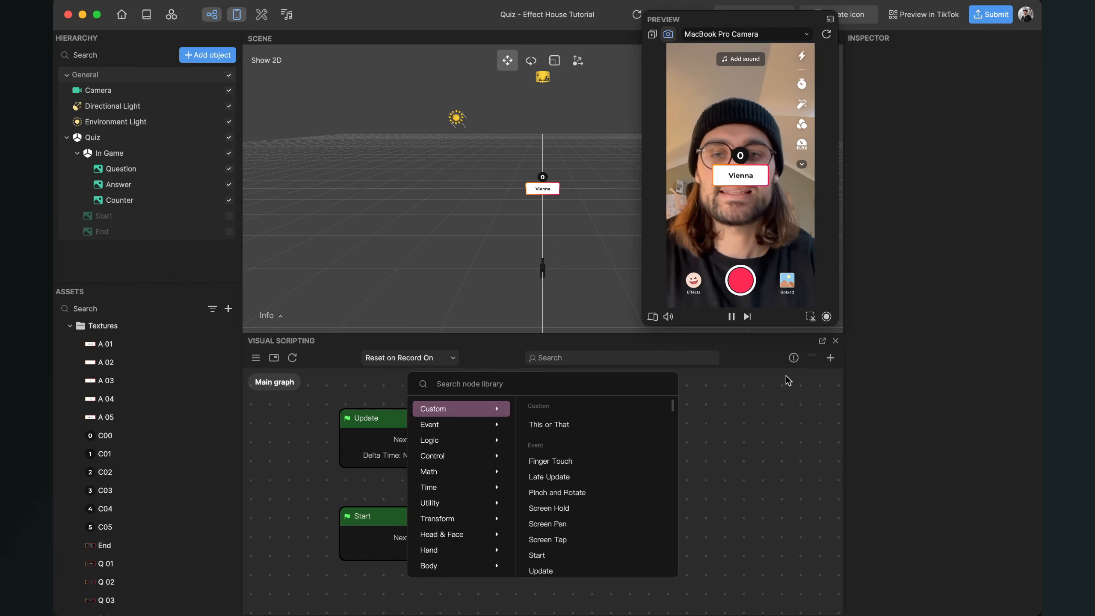
{"action": "type", "text": "make arr"}
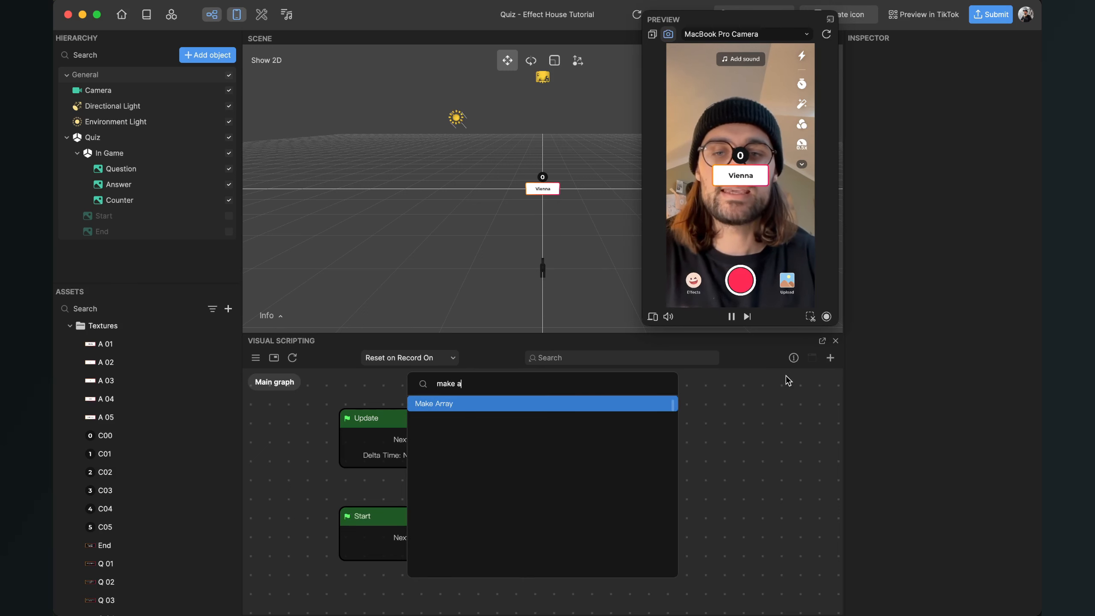
{"action": "left_click", "coordinate": [439, 406]}
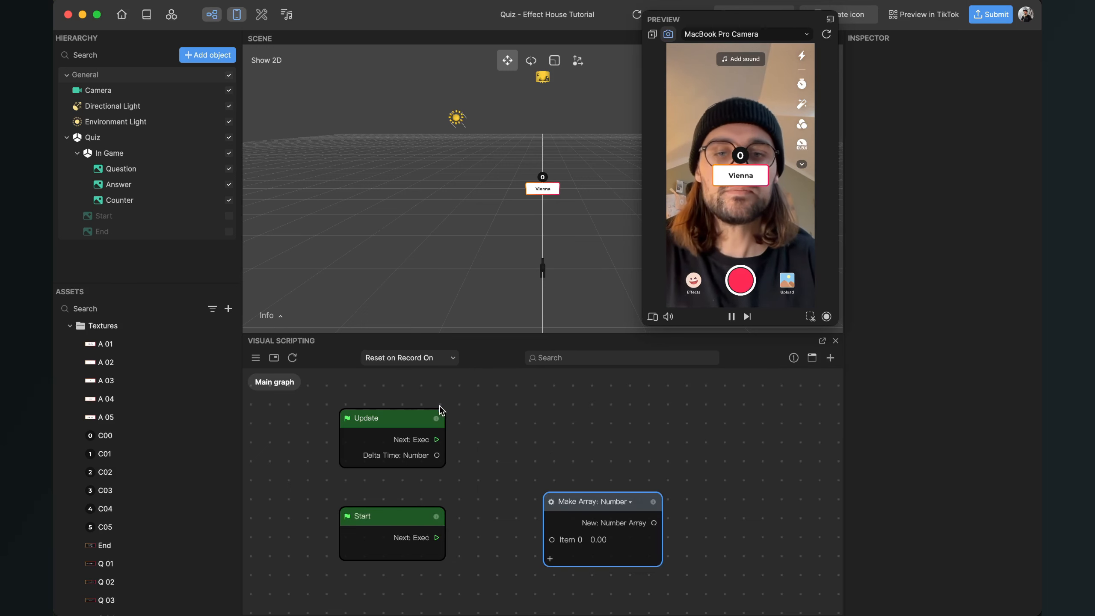
{"action": "left_click_drag", "start_coordinate": [631, 497], "coordinate": [615, 440]}
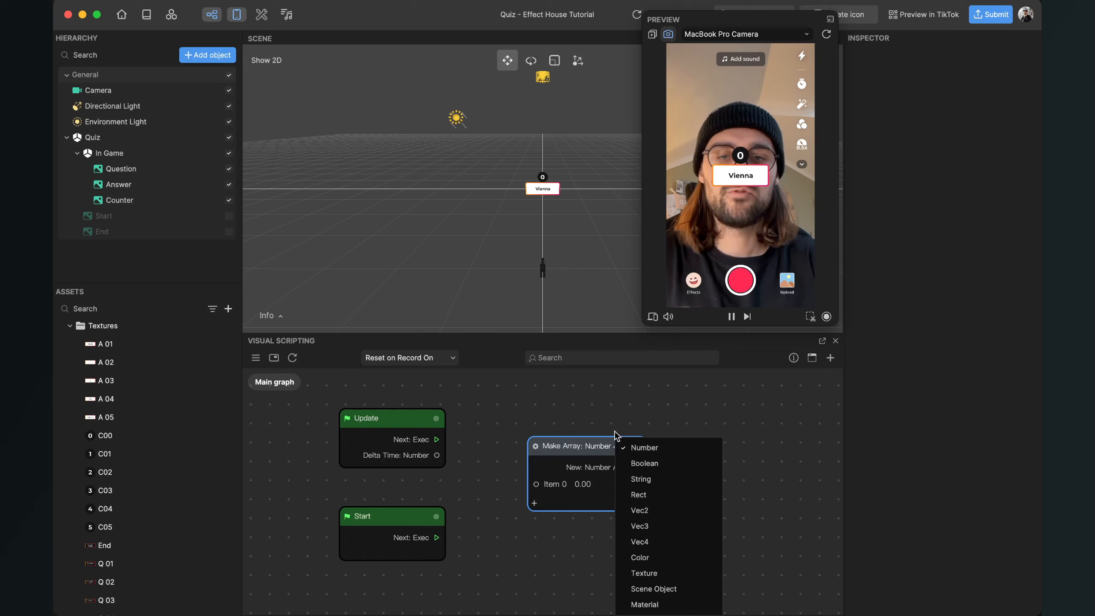
{"action": "left_click", "coordinate": [613, 419]}
Step: Set the Make Array node's data type to Texture
{"action": "scroll", "coordinate": [613, 418], "scroll_direction": "up", "scroll_amount": 3}
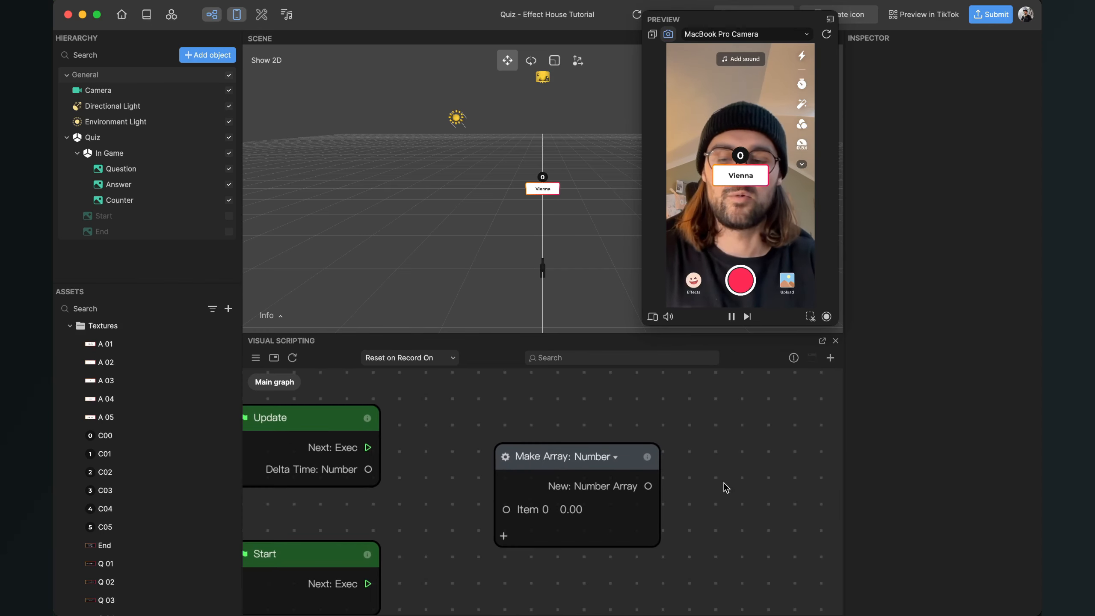
{"action": "scroll", "coordinate": [681, 438], "scroll_direction": "down", "scroll_amount": 2}
{"action": "scroll", "coordinate": [680, 438], "scroll_direction": "right", "scroll_amount": 2}
{"action": "scroll", "coordinate": [692, 441], "scroll_direction": "down", "scroll_amount": 1}
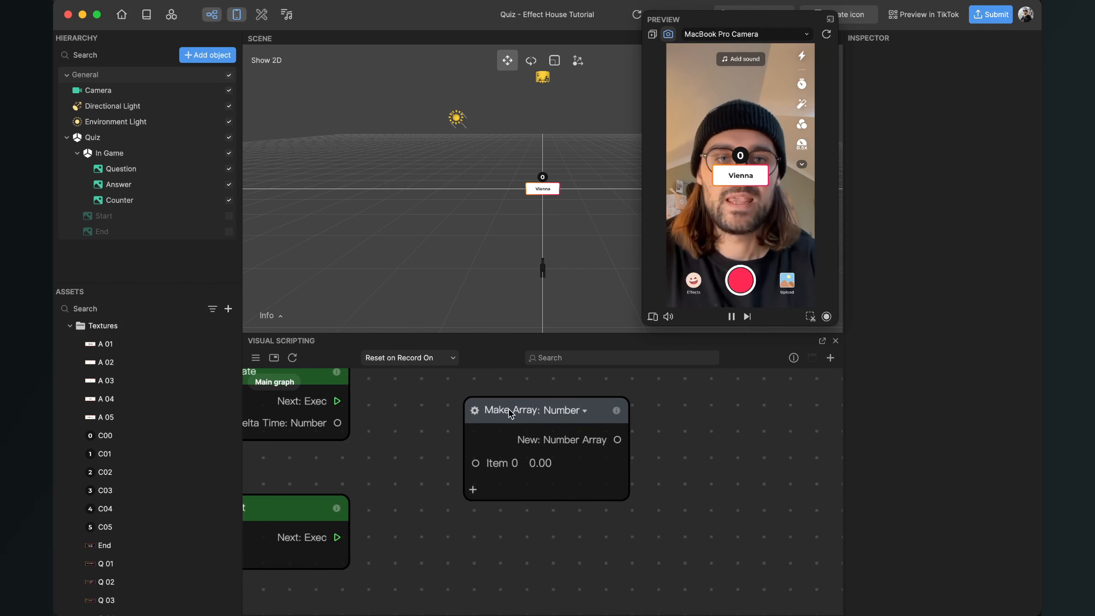
{"action": "left_click", "coordinate": [563, 412]}
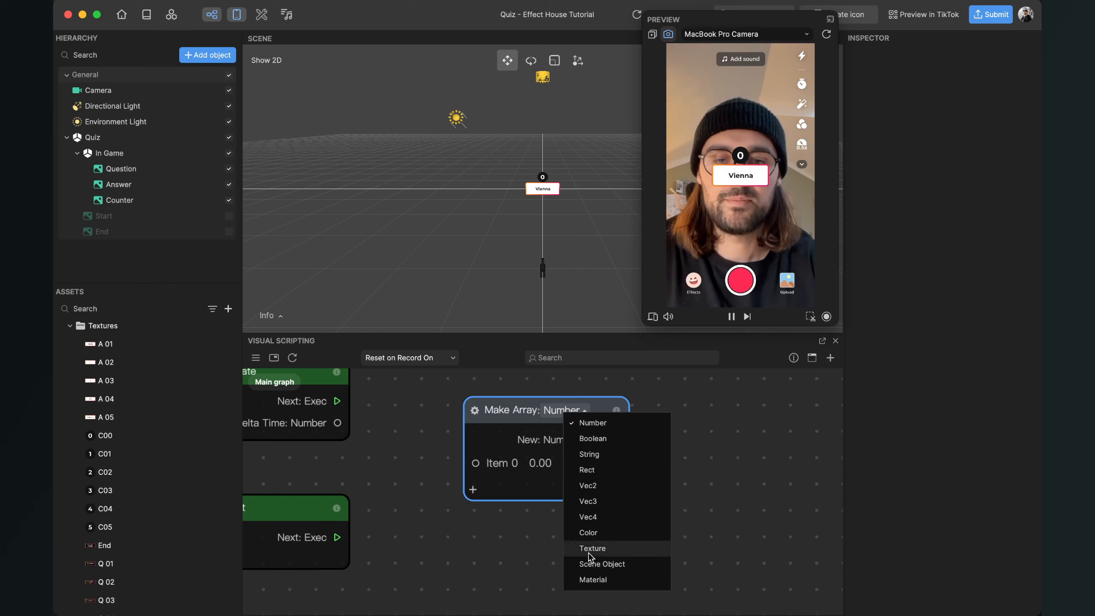
{"action": "left_click", "coordinate": [589, 550]}
{"action": "scroll", "coordinate": [640, 487], "scroll_direction": "down", "scroll_amount": 2}
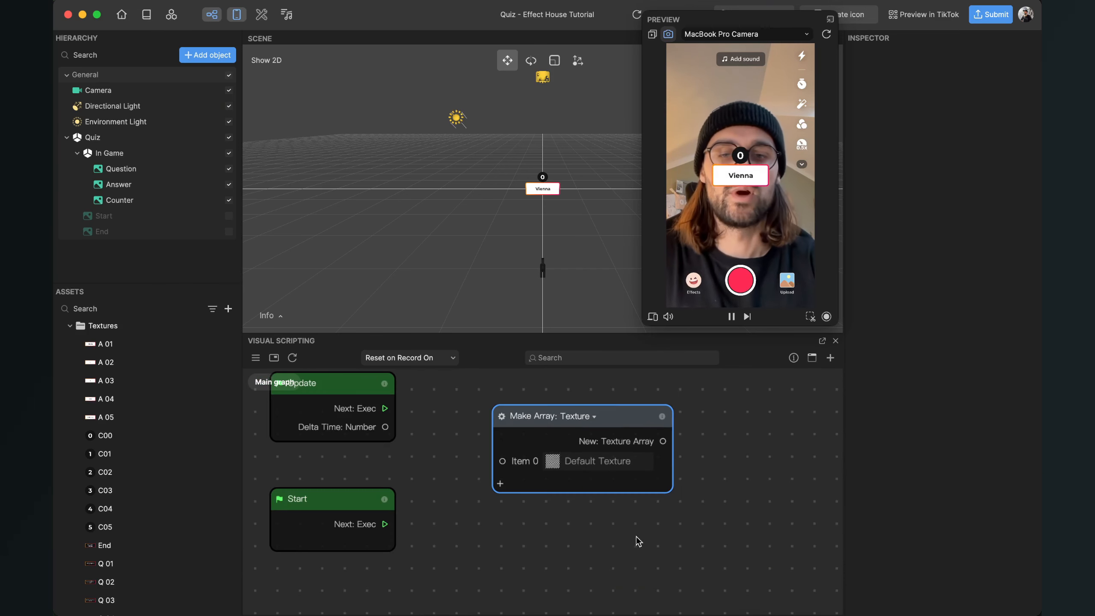
Step: Add four more items to the texture array so that it holds Item 0 to Item 4
{"action": "scroll", "coordinate": [638, 536], "scroll_direction": "down", "scroll_amount": 3}
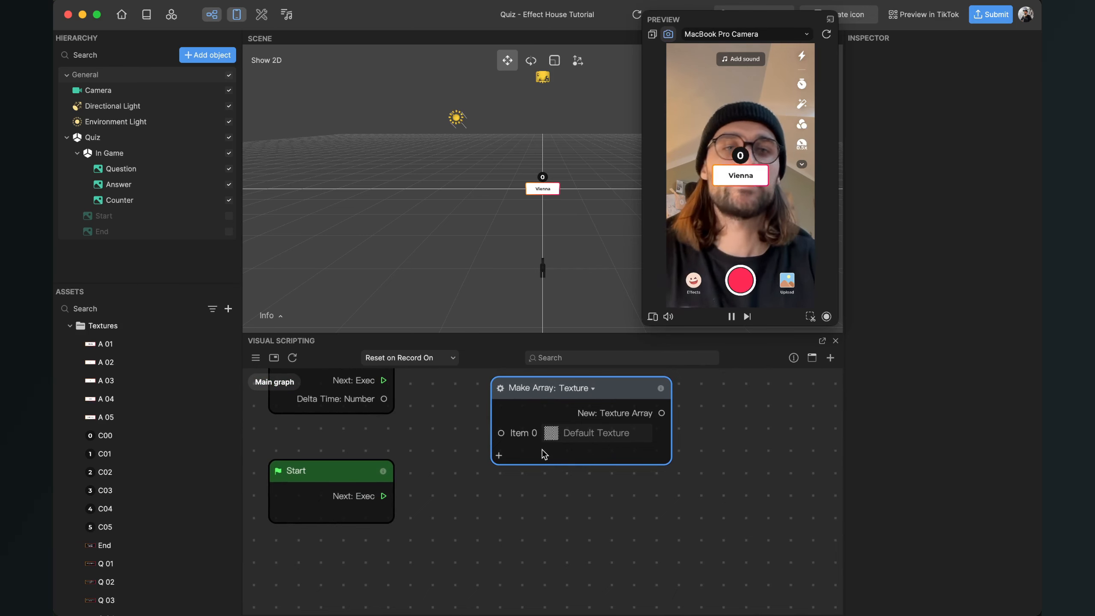
{"action": "left_click", "coordinate": [499, 457]}
{"action": "left_click", "coordinate": [499, 478]}
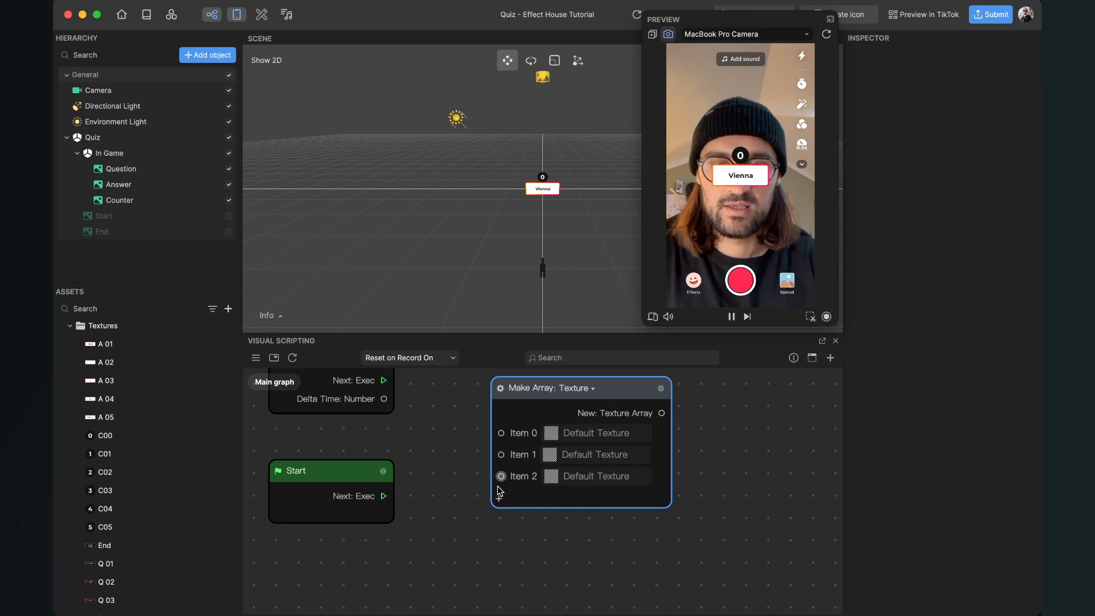
{"action": "left_click", "coordinate": [499, 499]}
{"action": "left_click", "coordinate": [499, 521]}
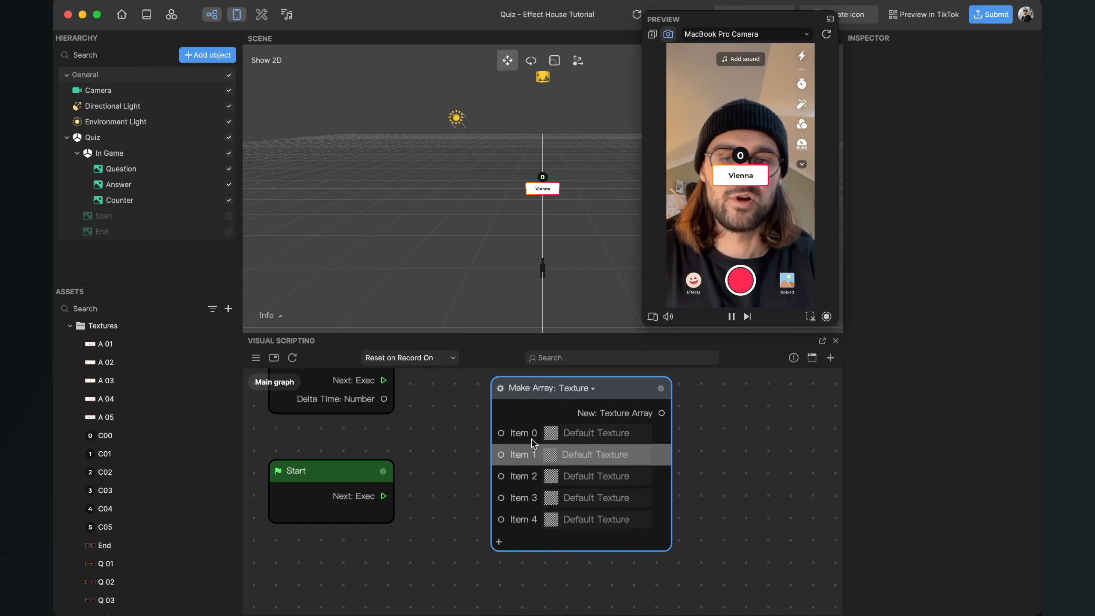
Step: Assign the question textures Q 01 to Q 05 to Items 0 to 4 of the array in order
{"action": "mouse_move", "coordinate": [547, 524]}
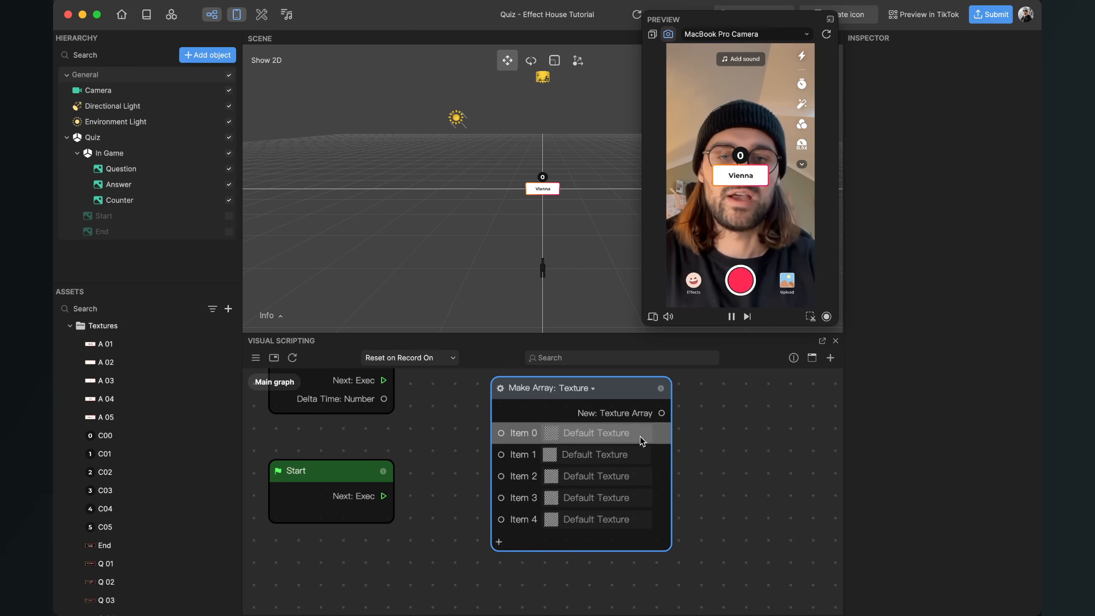
{"action": "left_click", "coordinate": [579, 433]}
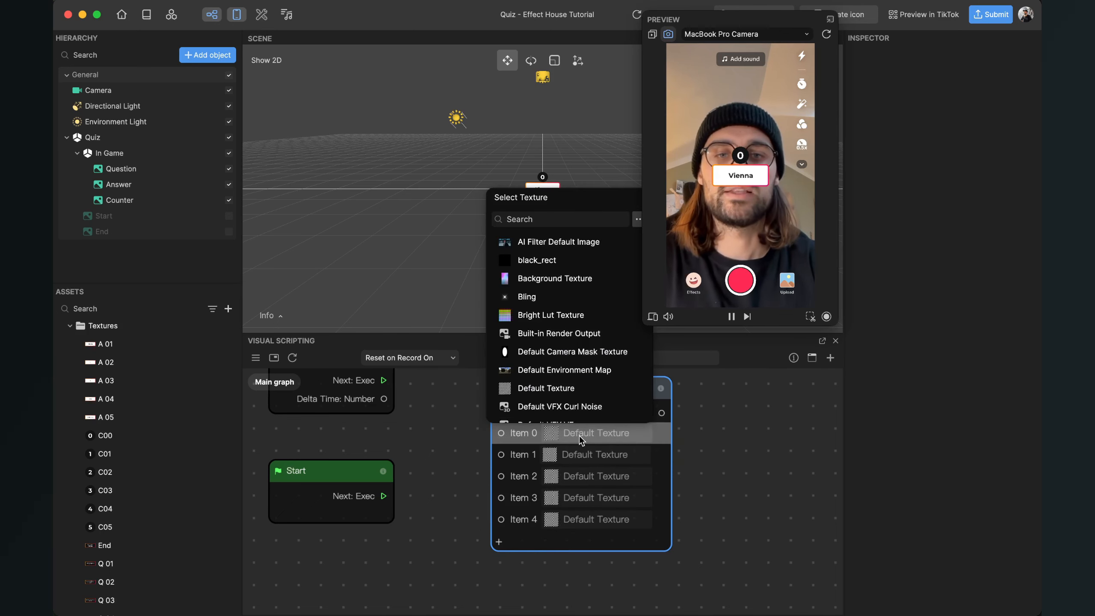
{"action": "scroll", "coordinate": [593, 317], "scroll_direction": "down", "scroll_amount": 10}
{"action": "scroll", "coordinate": [594, 315], "scroll_direction": "up", "scroll_amount": 2}
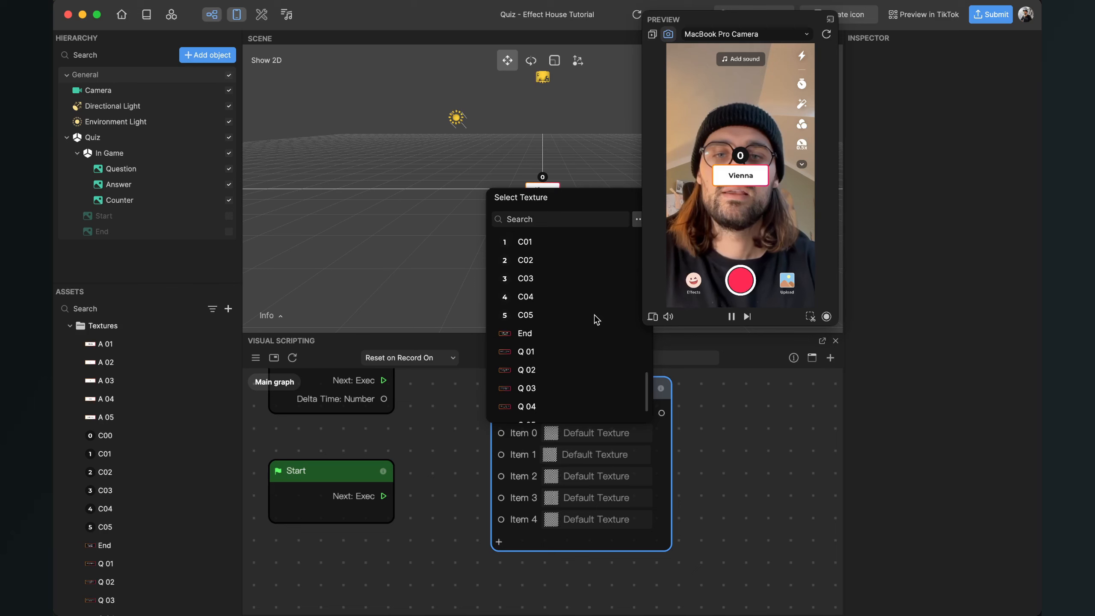
{"action": "left_click", "coordinate": [531, 366]}
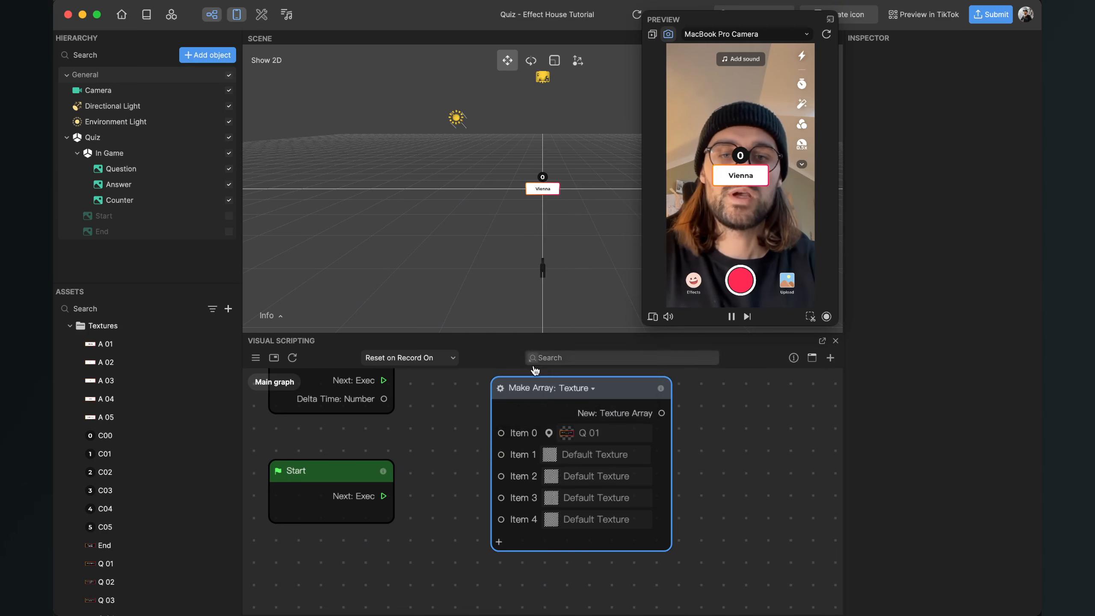
{"action": "left_click", "coordinate": [589, 449]}
{"action": "scroll", "coordinate": [563, 410], "scroll_direction": "down", "scroll_amount": 10}
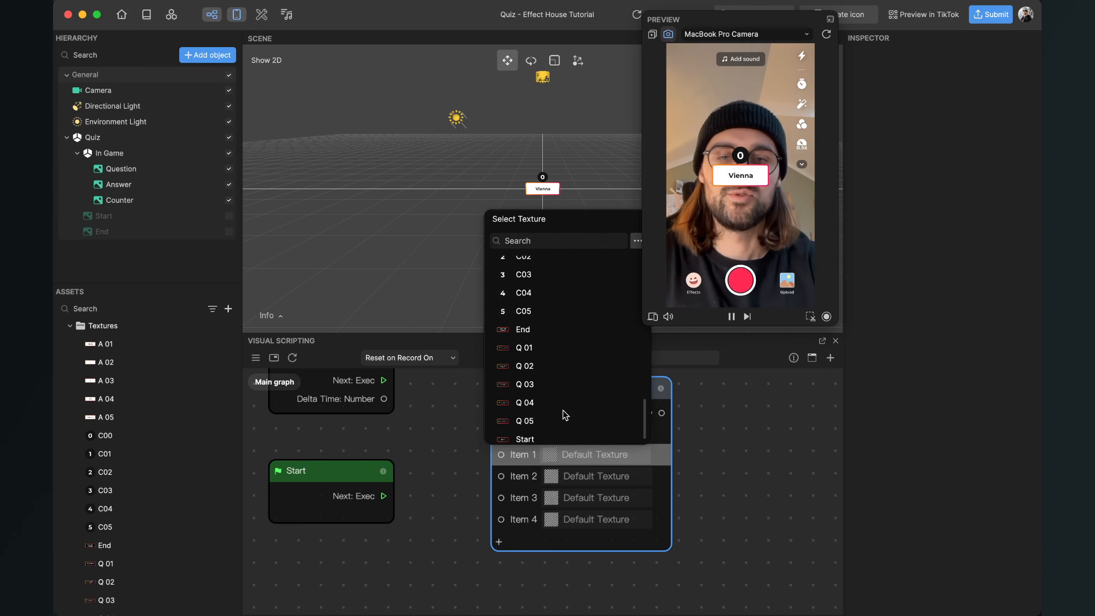
{"action": "left_click", "coordinate": [538, 359]}
{"action": "left_click", "coordinate": [589, 475]}
{"action": "scroll", "coordinate": [581, 375], "scroll_direction": "down", "scroll_amount": 10}
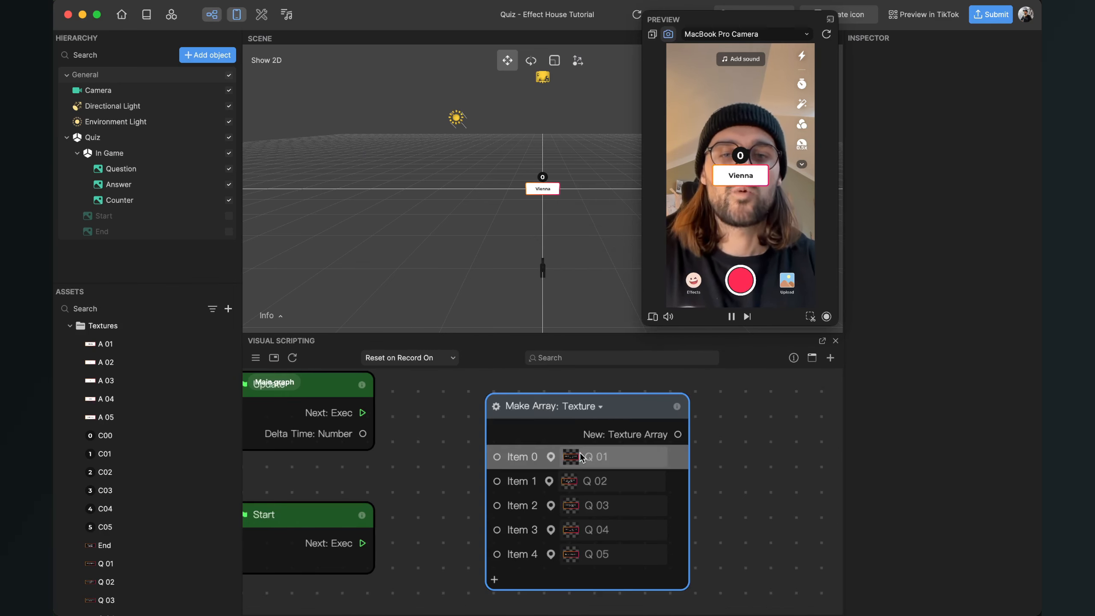
Step: Duplicate the question texture array node and place the copy directly below the original
{"action": "scroll", "coordinate": [609, 415], "scroll_direction": "down", "scroll_amount": 2}
{"action": "scroll", "coordinate": [609, 415], "scroll_direction": "down", "scroll_amount": 1}
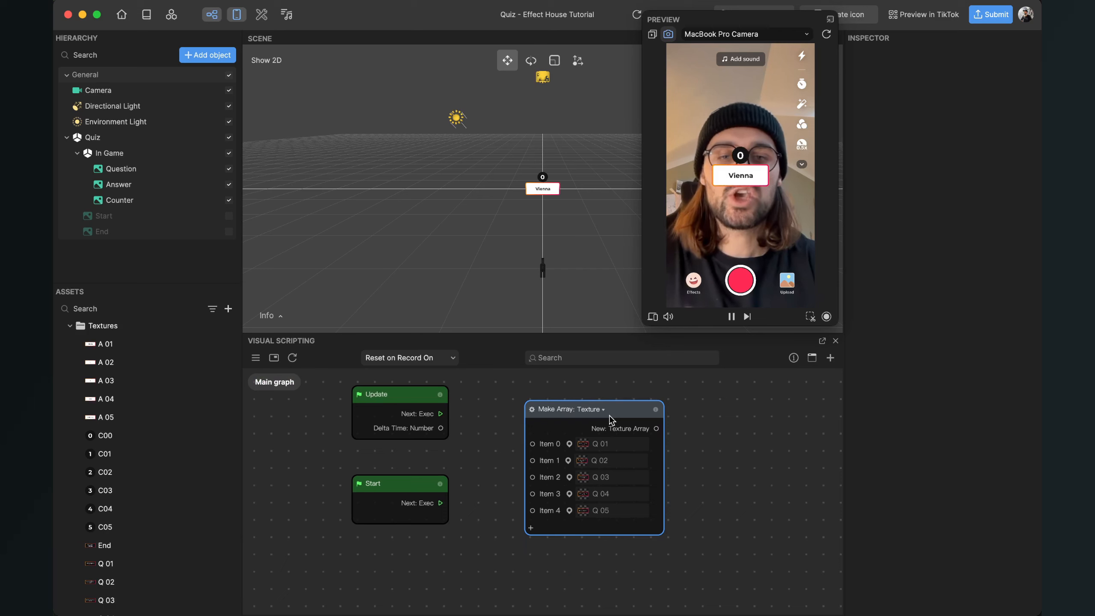
{"action": "key", "text": "super+c"}
{"action": "key", "text": "super+v"}
{"action": "left_click_drag", "start_coordinate": [715, 424], "coordinate": [704, 475]}
{"action": "middle_click_drag", "start_coordinate": [768, 474], "coordinate": [746, 416]}
{"action": "left_click_drag", "start_coordinate": [702, 413], "coordinate": [610, 485]}
{"action": "middle_click_drag", "start_coordinate": [698, 501], "coordinate": [697, 453]}
{"action": "scroll", "coordinate": [605, 469], "scroll_direction": "up", "scroll_amount": 3}
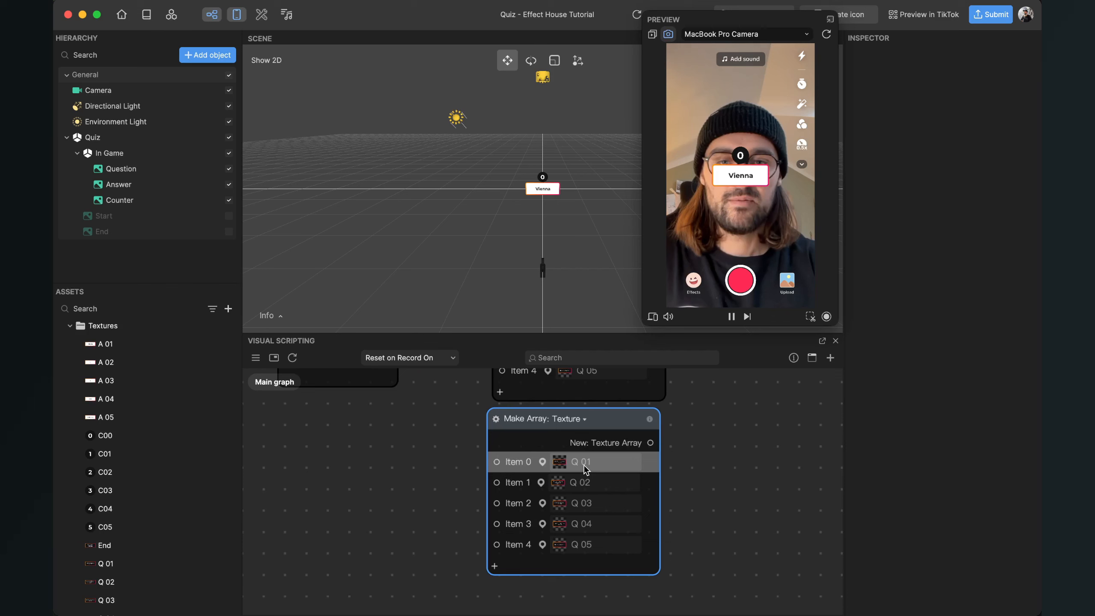
Step: Replace the textures in the copied array's Items 0 to 4 with A 01 to A 05 in order
{"action": "left_click", "coordinate": [583, 463]}
{"action": "scroll", "coordinate": [580, 414], "scroll_direction": "down", "scroll_amount": 10}
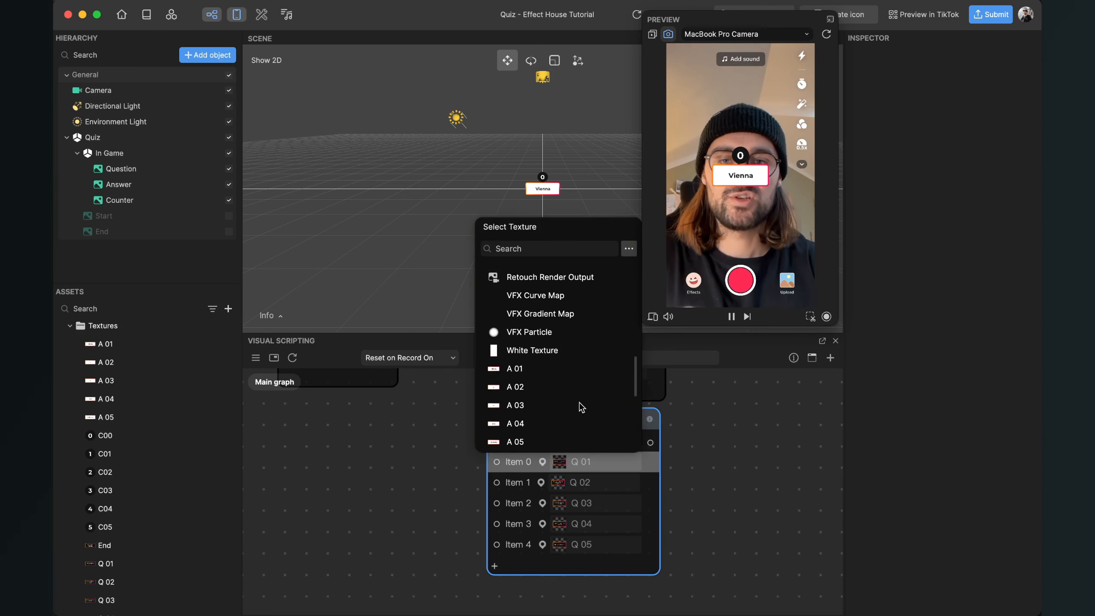
{"action": "left_click", "coordinate": [525, 367]}
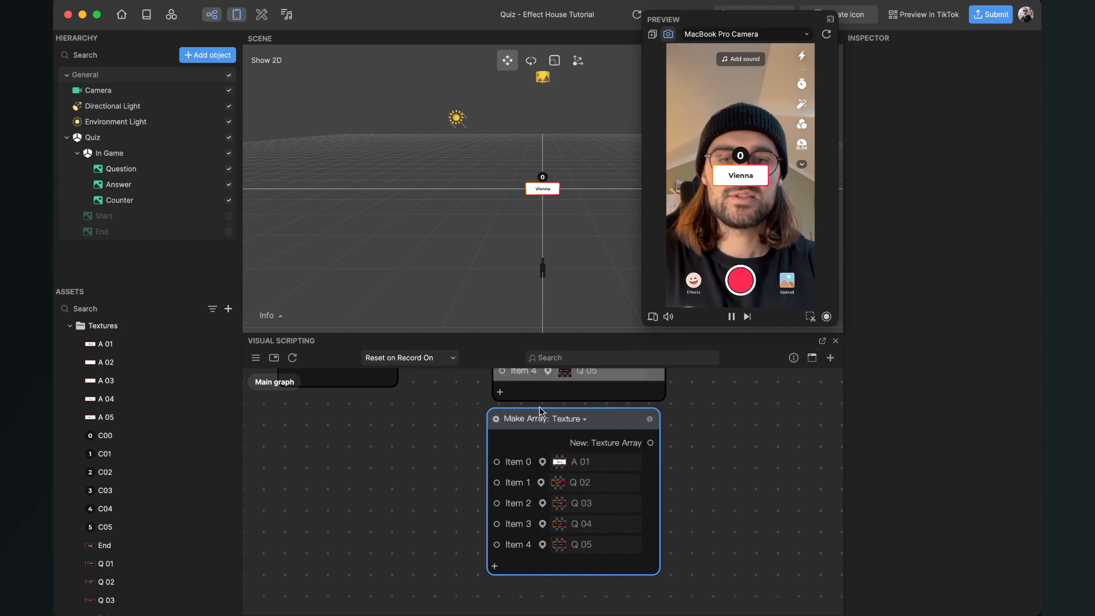
{"action": "left_click", "coordinate": [606, 483]}
{"action": "scroll", "coordinate": [601, 458], "scroll_direction": "down", "scroll_amount": 10}
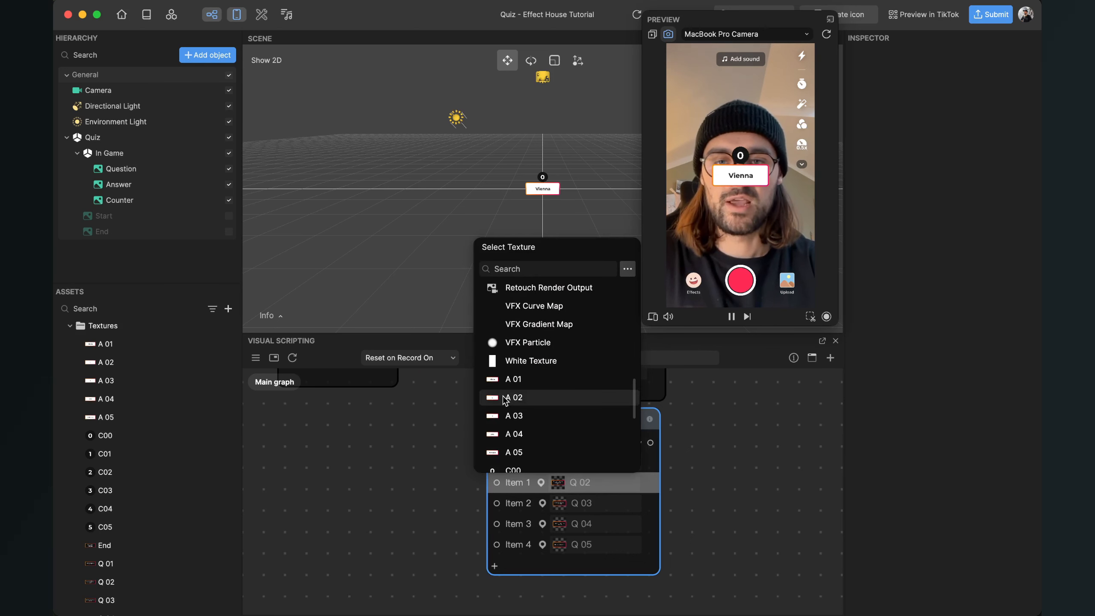
{"action": "left_click", "coordinate": [593, 396]}
{"action": "left_click", "coordinate": [599, 503]}
{"action": "scroll", "coordinate": [574, 437], "scroll_direction": "down", "scroll_amount": 10}
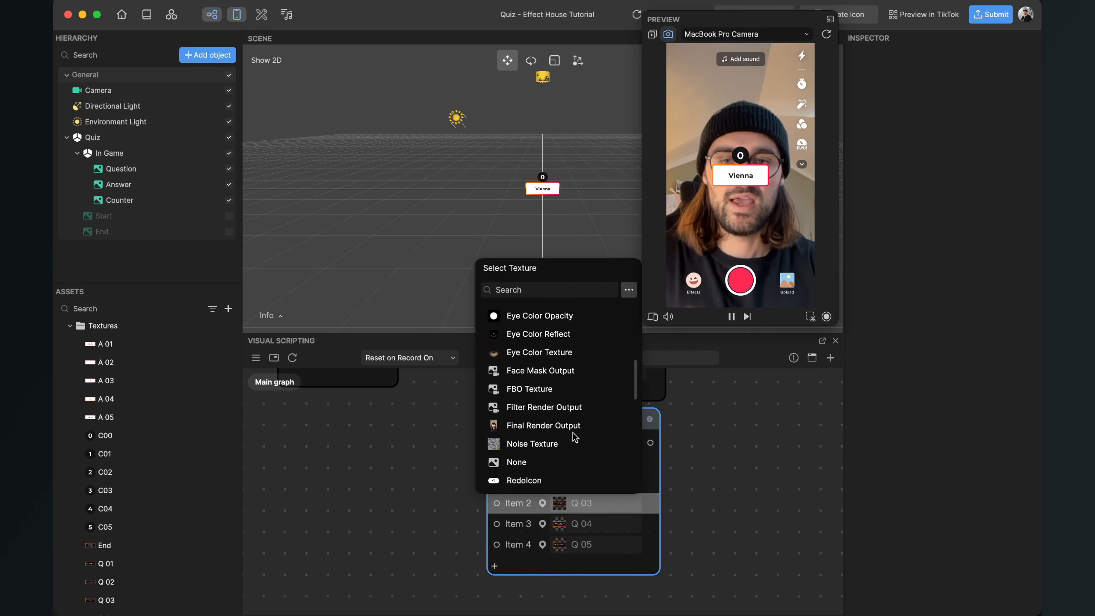
{"action": "scroll", "coordinate": [571, 432], "scroll_direction": "up", "scroll_amount": 3}
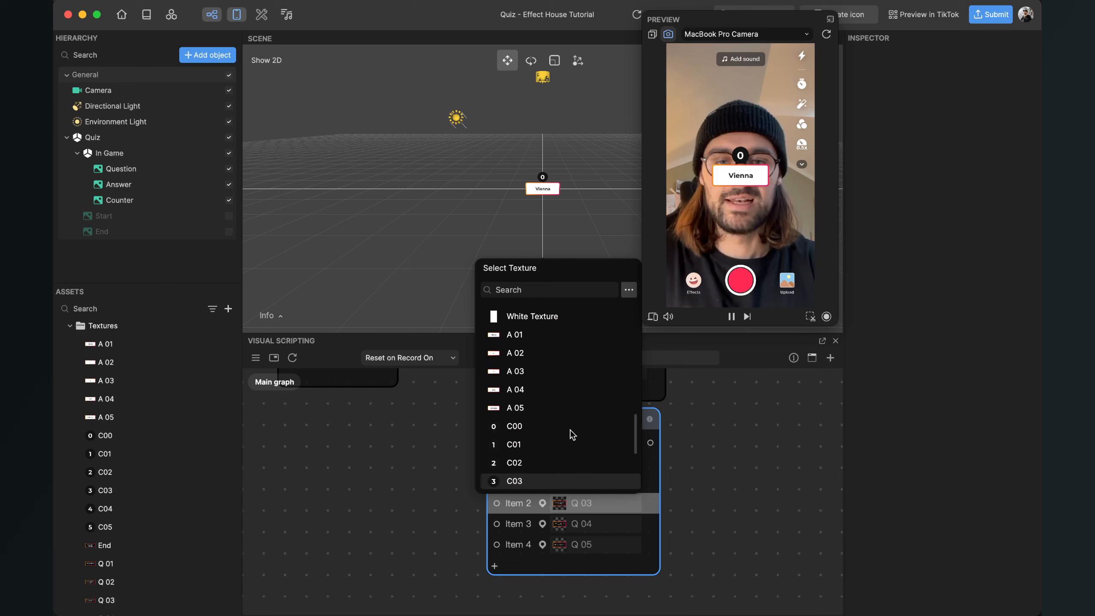
{"action": "left_click", "coordinate": [537, 371]}
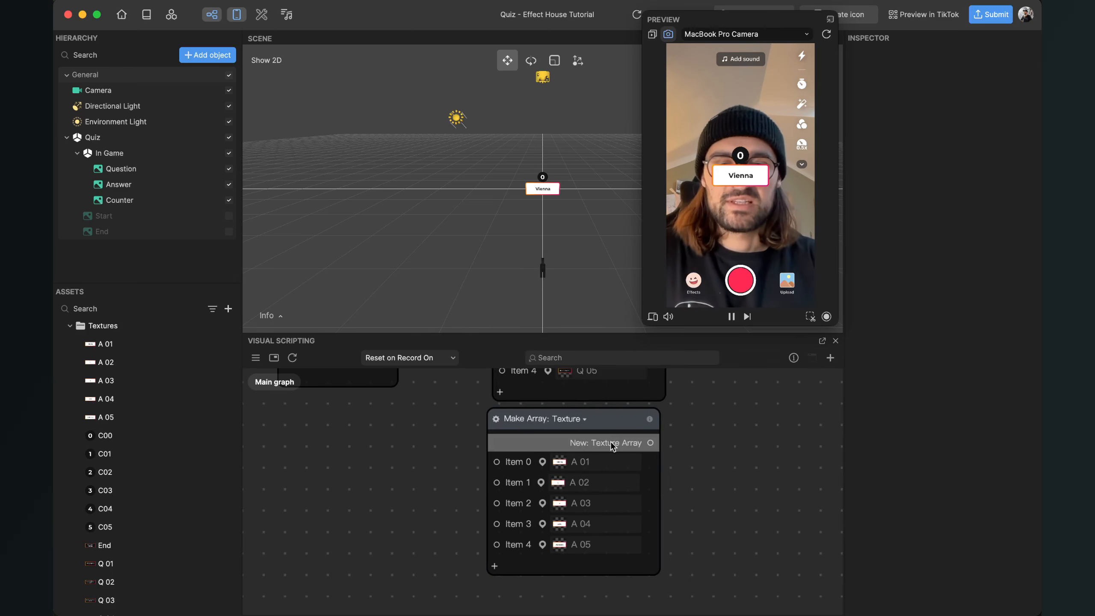
Step: Duplicate the answer texture array node and place the copy to the right of it
{"action": "scroll", "coordinate": [706, 505], "scroll_direction": "down", "scroll_amount": 2}
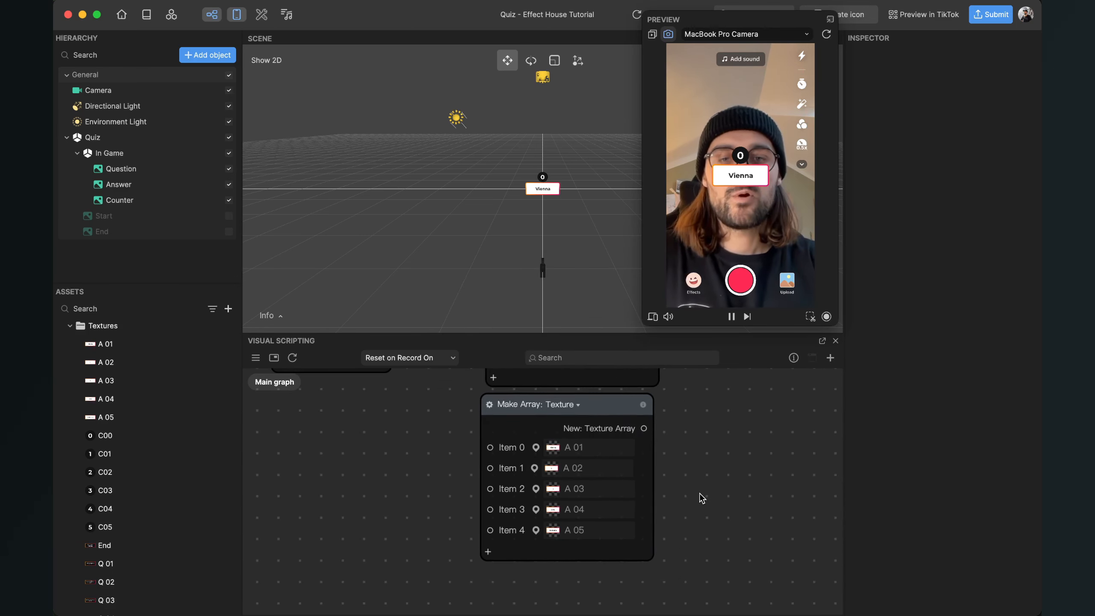
{"action": "left_click", "coordinate": [614, 410]}
{"action": "key", "text": "super+c"}
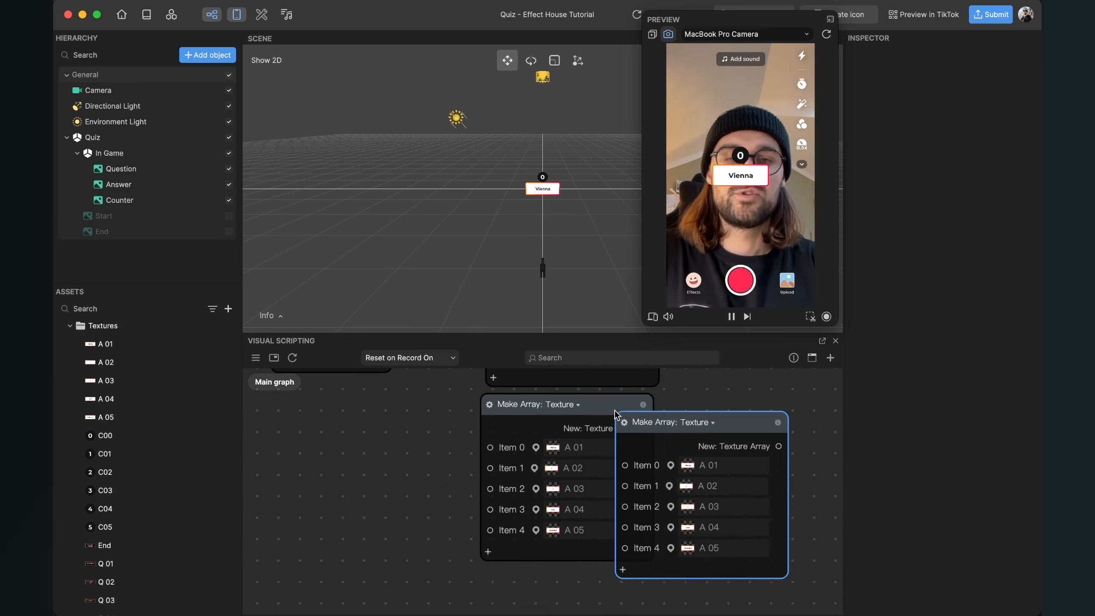
{"action": "key", "text": "super+v"}
{"action": "left_click_drag", "start_coordinate": [709, 420], "coordinate": [771, 406]}
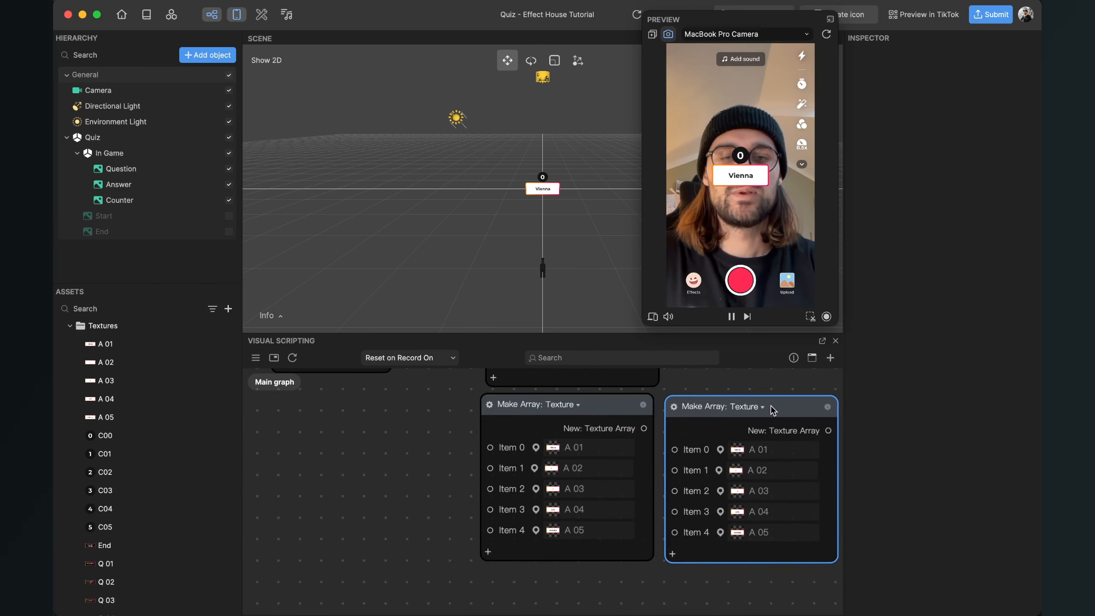
{"action": "left_click", "coordinate": [374, 505]}
{"action": "scroll", "coordinate": [320, 497], "scroll_direction": "right", "scroll_amount": 5}
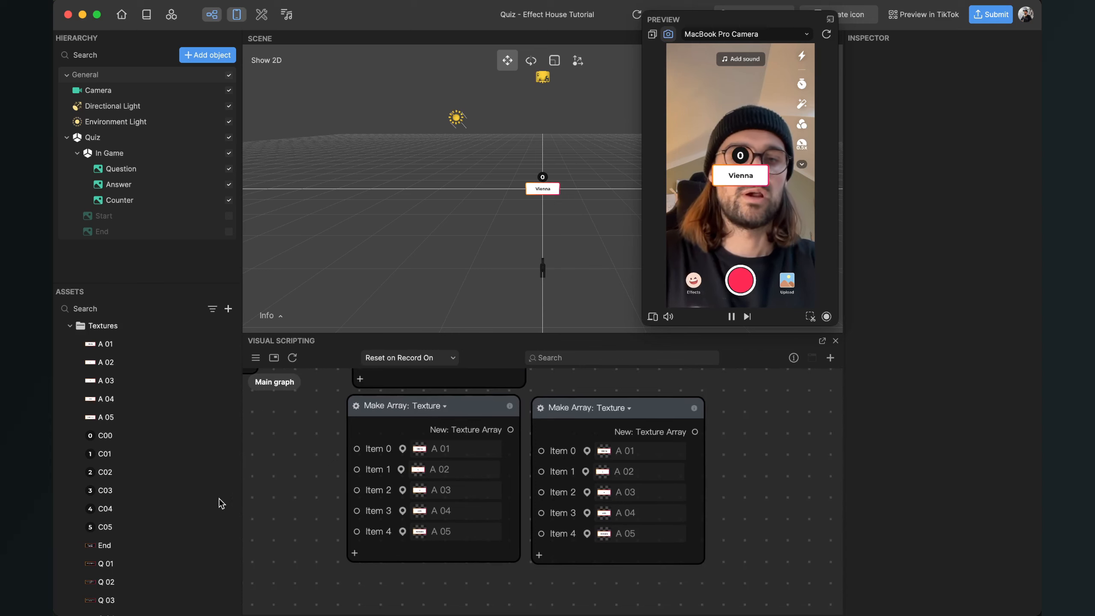
Step: Assign counter textures C00 to C04 to Items 0 to 4 of the newest array and add an Item 5
{"action": "left_click", "coordinate": [624, 451]}
{"action": "scroll", "coordinate": [606, 331], "scroll_direction": "down", "scroll_amount": 10}
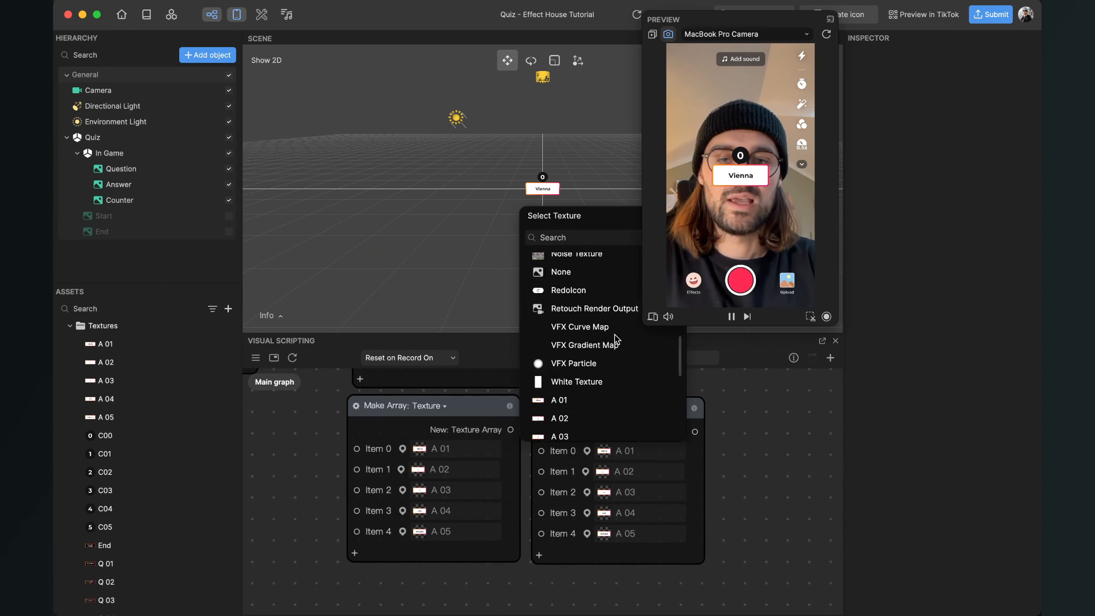
{"action": "left_click", "coordinate": [557, 298]}
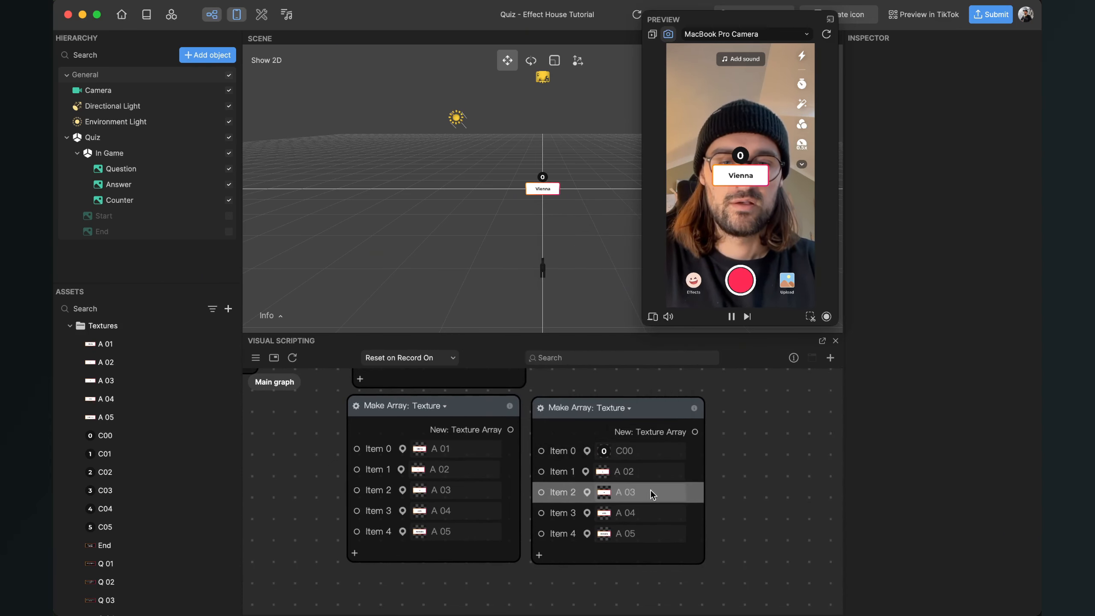
{"action": "left_click", "coordinate": [653, 471]}
{"action": "scroll", "coordinate": [567, 405], "scroll_direction": "down", "scroll_amount": 10}
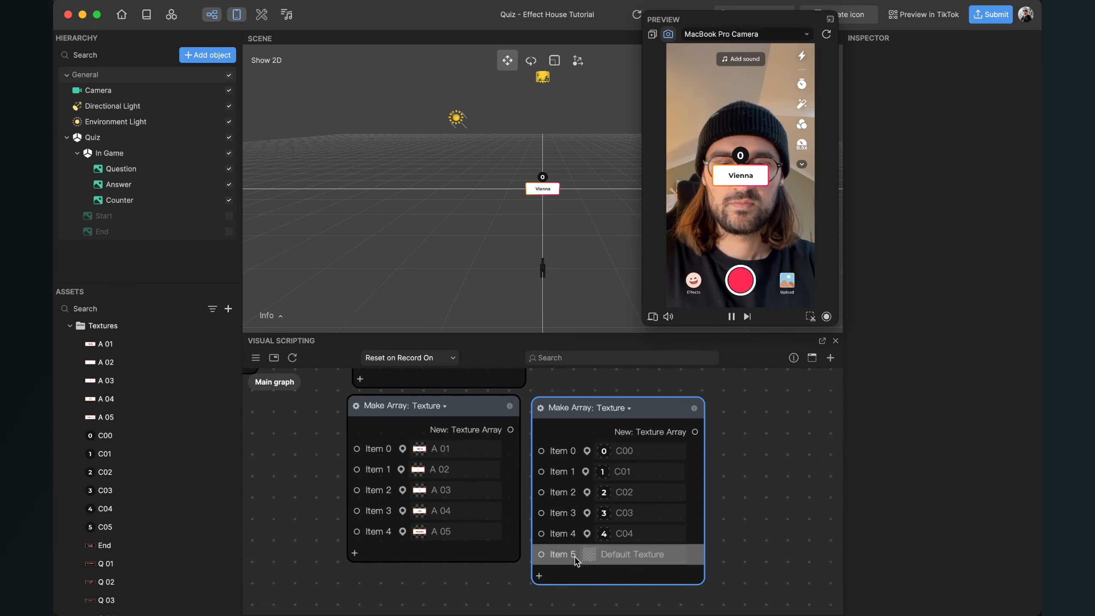
Step: Assign texture C05 to Item 5 of the counter texture array
{"action": "left_click", "coordinate": [613, 556]}
{"action": "scroll", "coordinate": [597, 465], "scroll_direction": "down", "scroll_amount": 10}
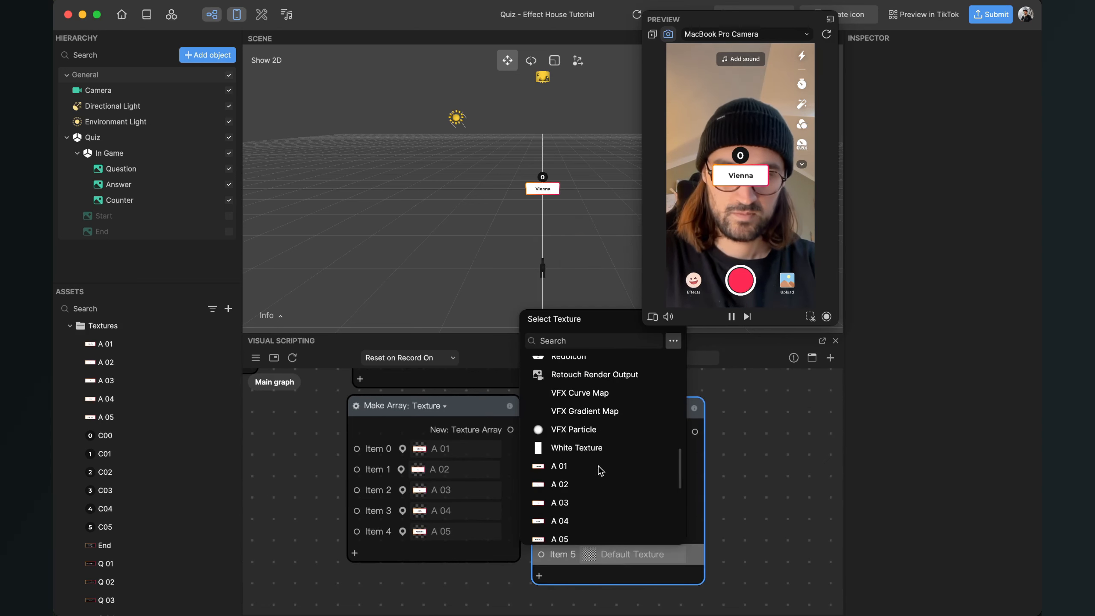
{"action": "scroll", "coordinate": [598, 466], "scroll_direction": "down", "scroll_amount": 2}
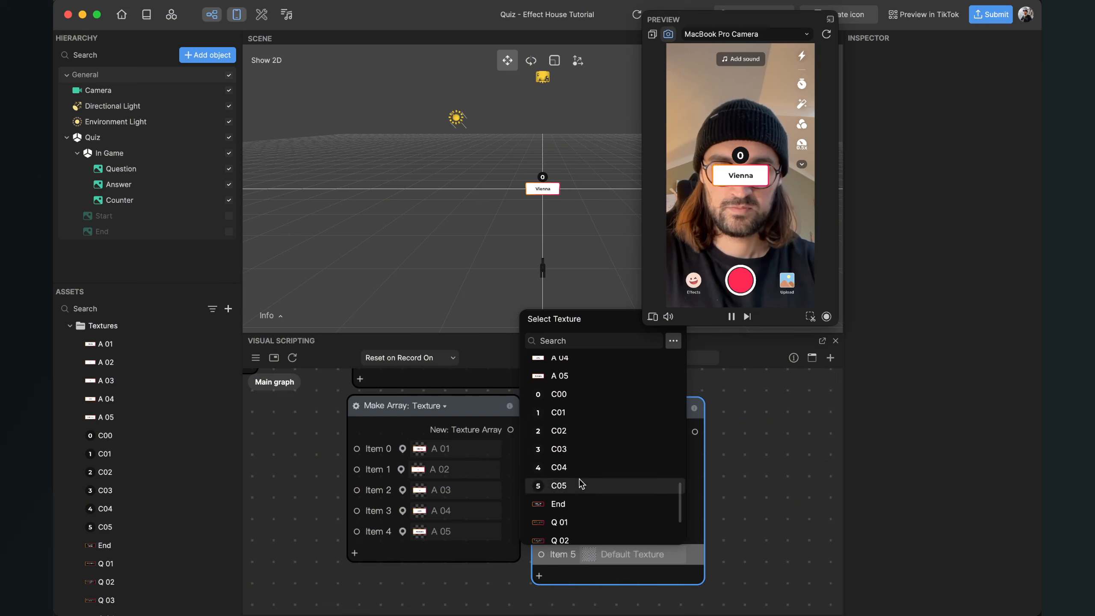
{"action": "left_click", "coordinate": [571, 484]}
Step: Move the counter texture array node directly below the answer texture array node
{"action": "scroll", "coordinate": [693, 482], "scroll_direction": "down", "scroll_amount": 3}
{"action": "scroll", "coordinate": [694, 484], "scroll_direction": "down", "scroll_amount": 3}
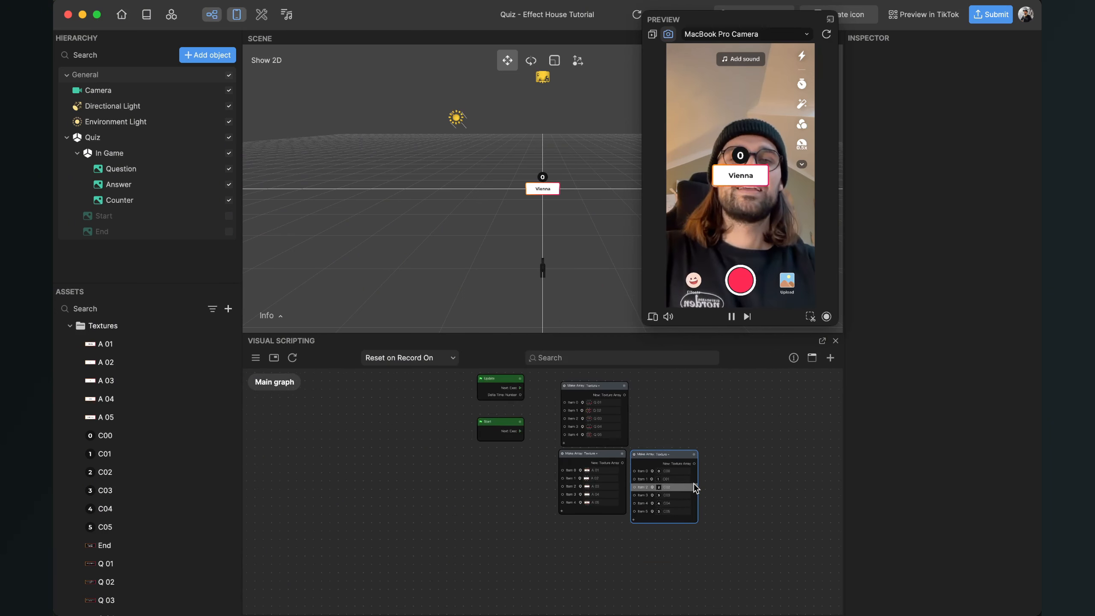
{"action": "scroll", "coordinate": [693, 482], "scroll_direction": "up", "scroll_amount": 5}
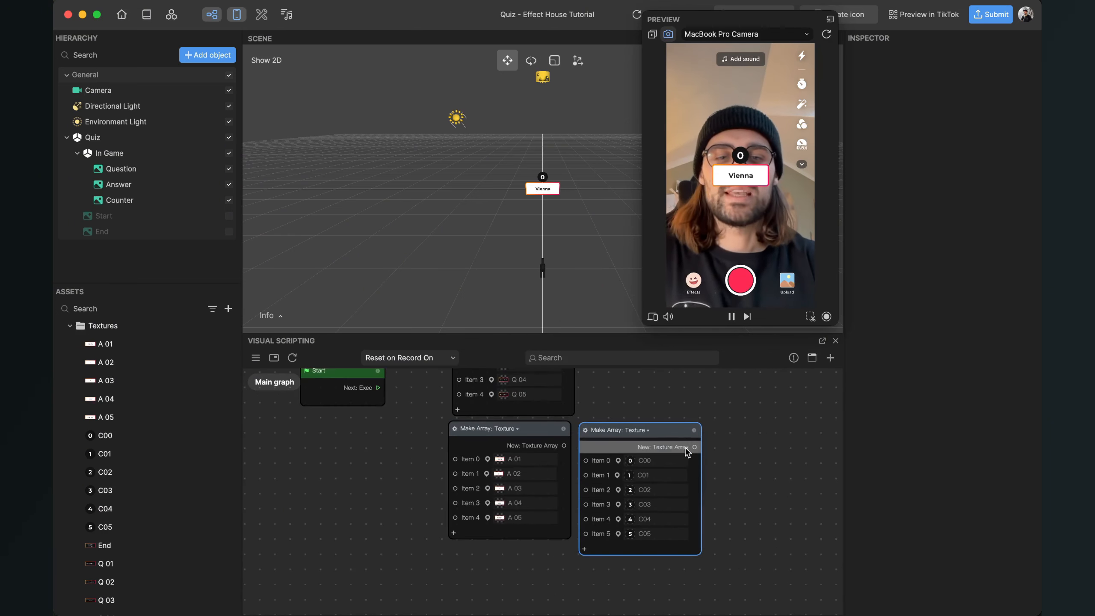
{"action": "scroll", "coordinate": [686, 450], "scroll_direction": "down", "scroll_amount": 5}
{"action": "left_click_drag", "start_coordinate": [678, 483], "coordinate": [607, 509]}
{"action": "middle_click_drag", "start_coordinate": [702, 453], "coordinate": [639, 491]}
Step: Add a Get Item from Array node beside the question texture array
{"action": "scroll", "coordinate": [600, 472], "scroll_direction": "up", "scroll_amount": 6}
{"action": "scroll", "coordinate": [621, 466], "scroll_direction": "up", "scroll_amount": 5}
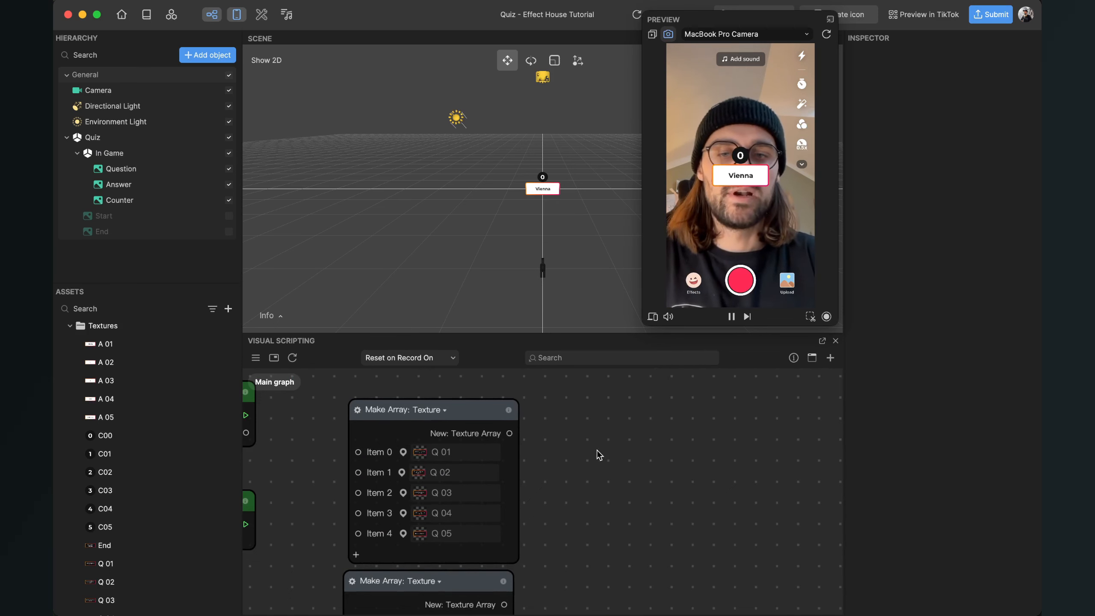
{"action": "left_click", "coordinate": [830, 358]}
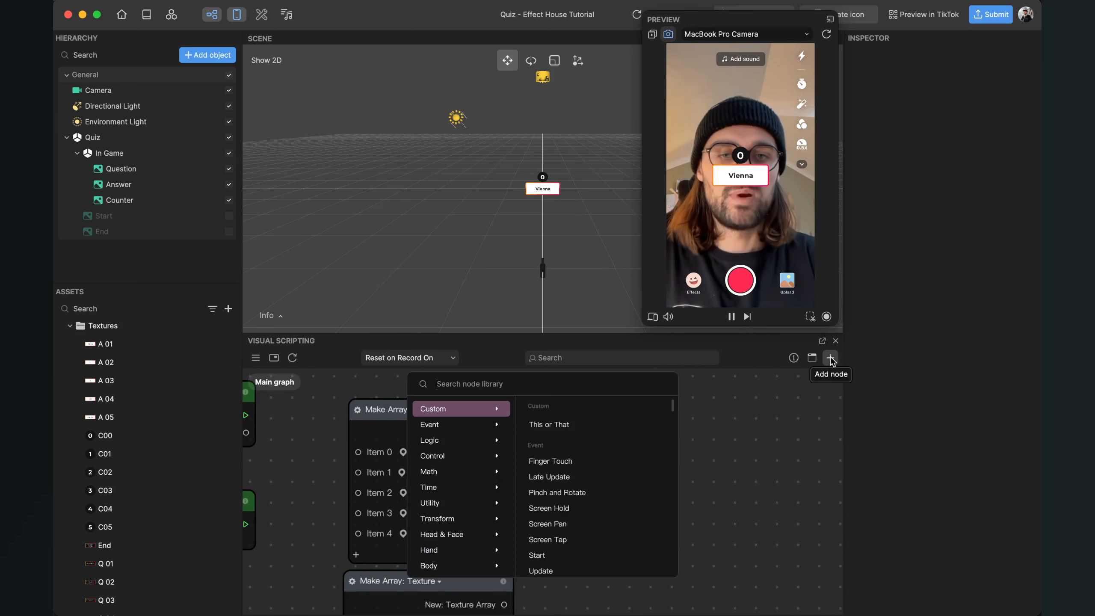
{"action": "type", "text": "ge"}
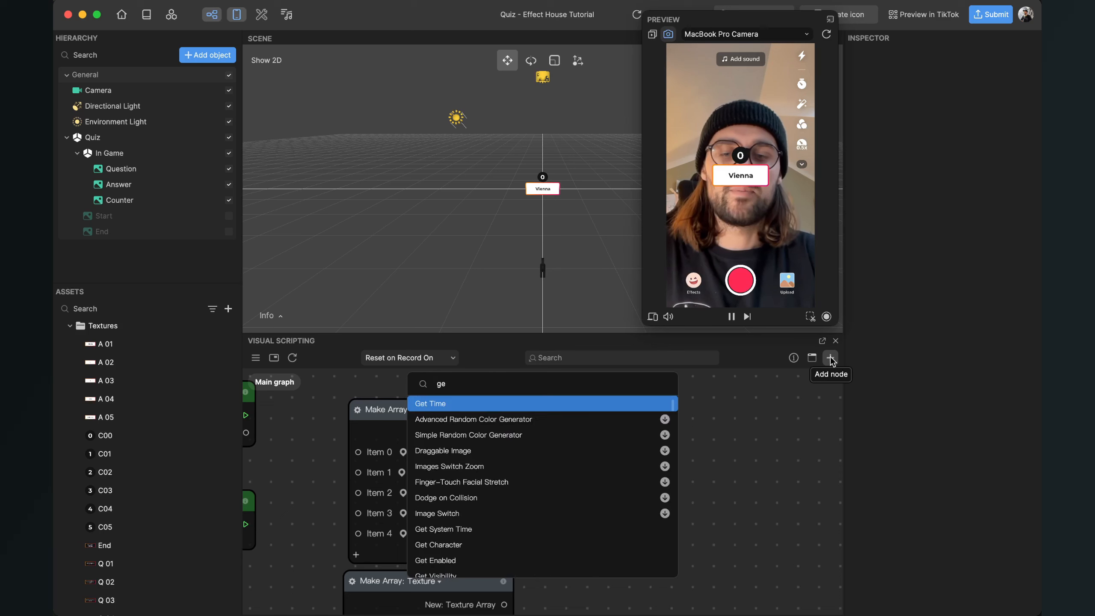
{"action": "type", "text": "t item"}
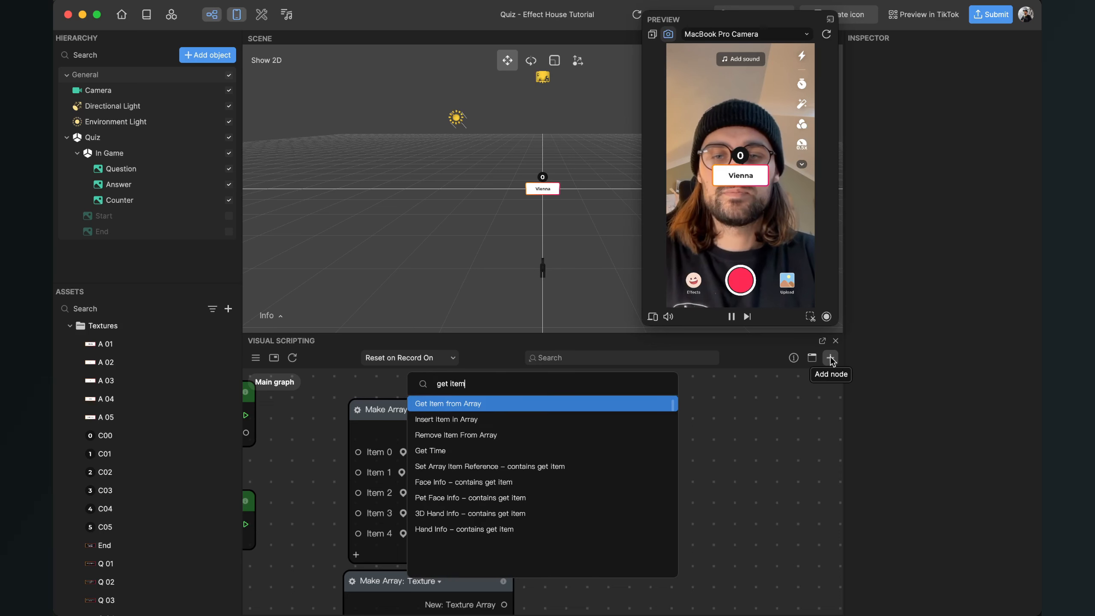
{"action": "key", "text": "Return"}
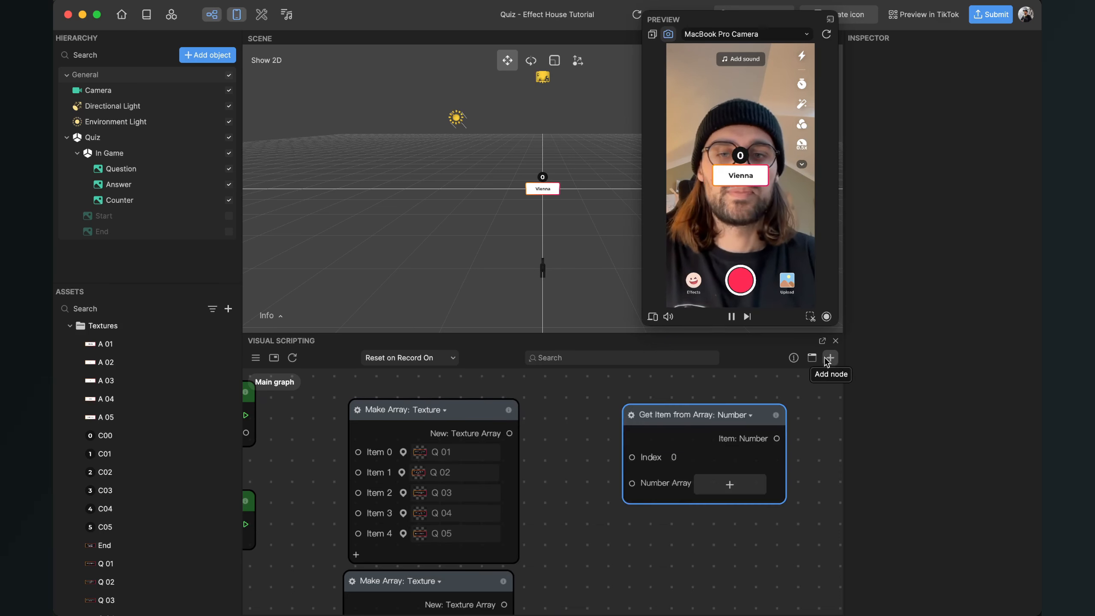
Step: Duplicate the Get Item from Array node twice, placing one copy beside the answer array and the other further to the right
{"action": "left_click", "coordinate": [752, 413]}
{"action": "key", "text": "super+c"}
{"action": "key", "text": "super+v"}
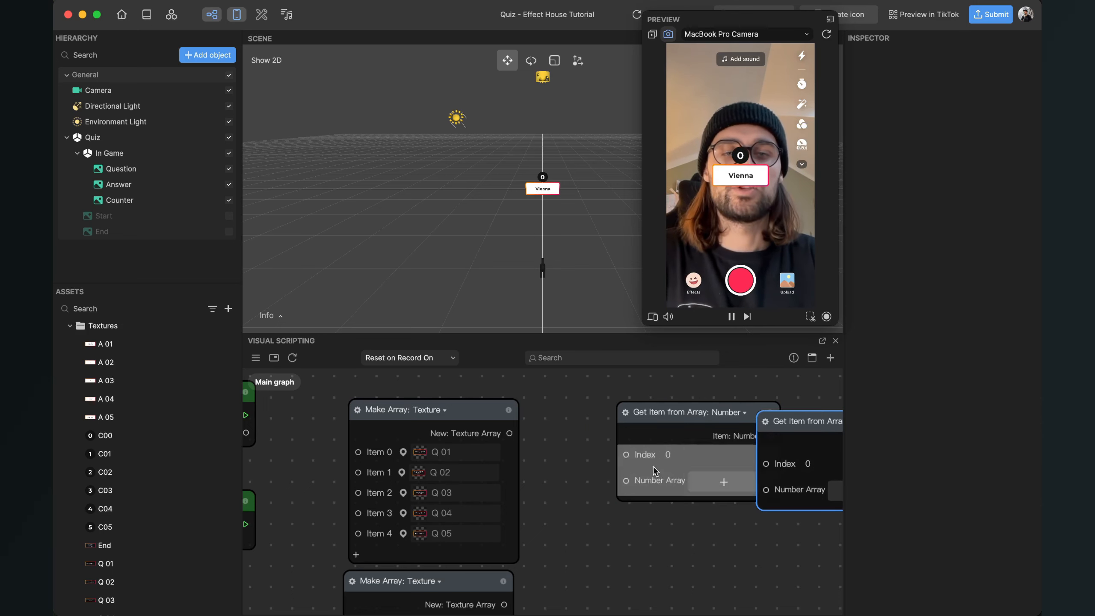
{"action": "scroll", "coordinate": [614, 520], "scroll_direction": "down", "scroll_amount": 1}
{"action": "middle_click_drag", "start_coordinate": [614, 521], "coordinate": [528, 459]}
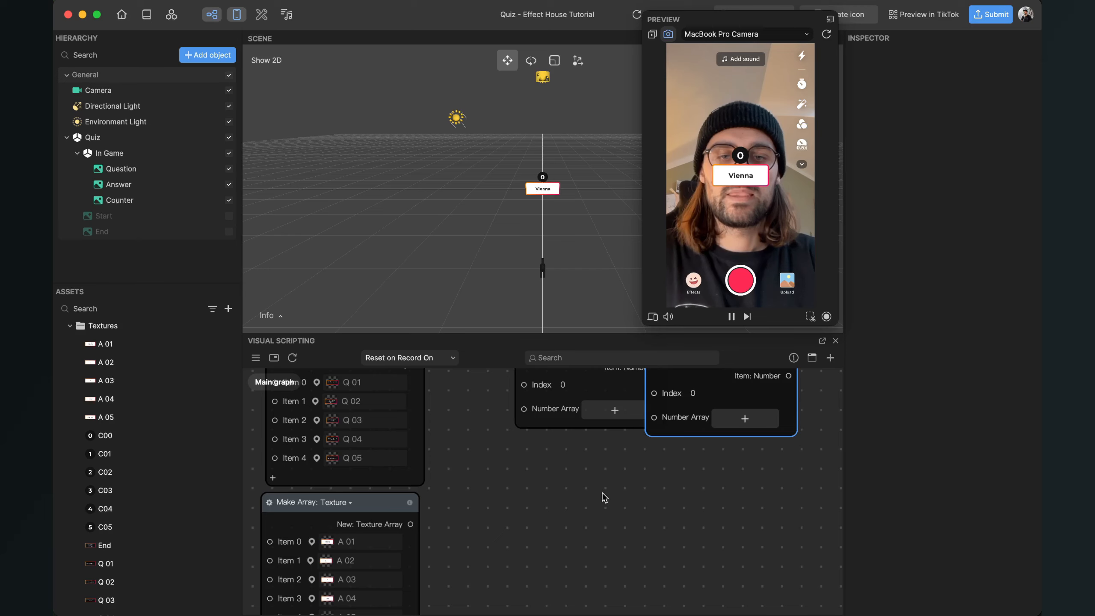
{"action": "scroll", "coordinate": [602, 493], "scroll_direction": "down", "scroll_amount": 3}
{"action": "key", "text": "super+v"}
{"action": "left_click_drag", "start_coordinate": [636, 474], "coordinate": [602, 508]}
{"action": "left_click_drag", "start_coordinate": [734, 391], "coordinate": [789, 543]}
{"action": "left_click", "coordinate": [789, 535]}
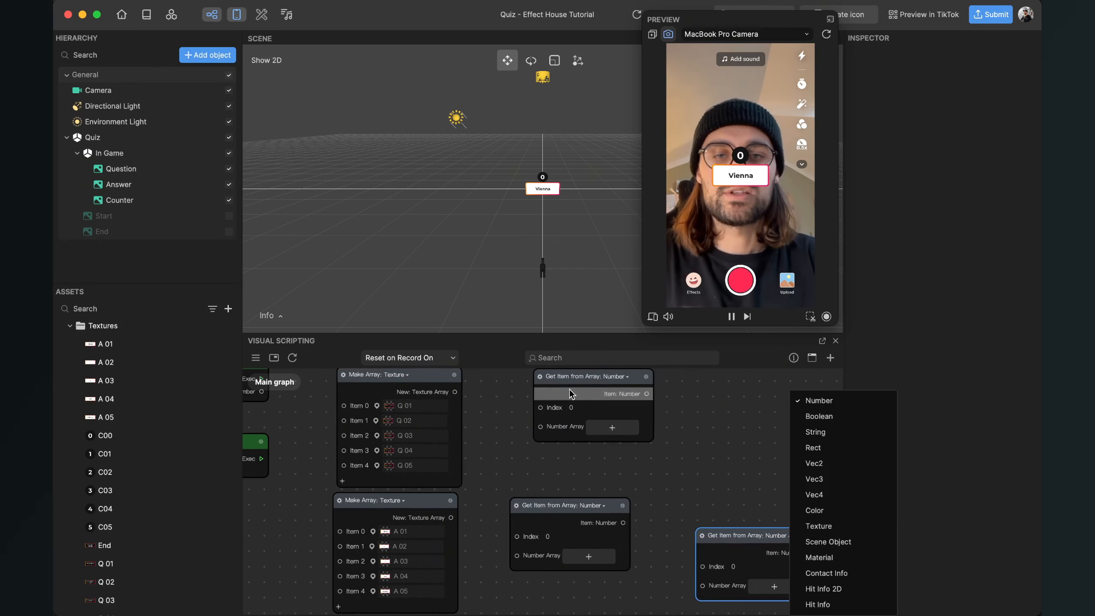
{"action": "left_click", "coordinate": [731, 411]}
Step: Connect the question texture array's output to the first Get Item node's array input and shift that node slightly up and right
{"action": "scroll", "coordinate": [496, 413], "scroll_direction": "up", "scroll_amount": 2}
{"action": "middle_click_drag", "start_coordinate": [496, 413], "coordinate": [496, 476]}
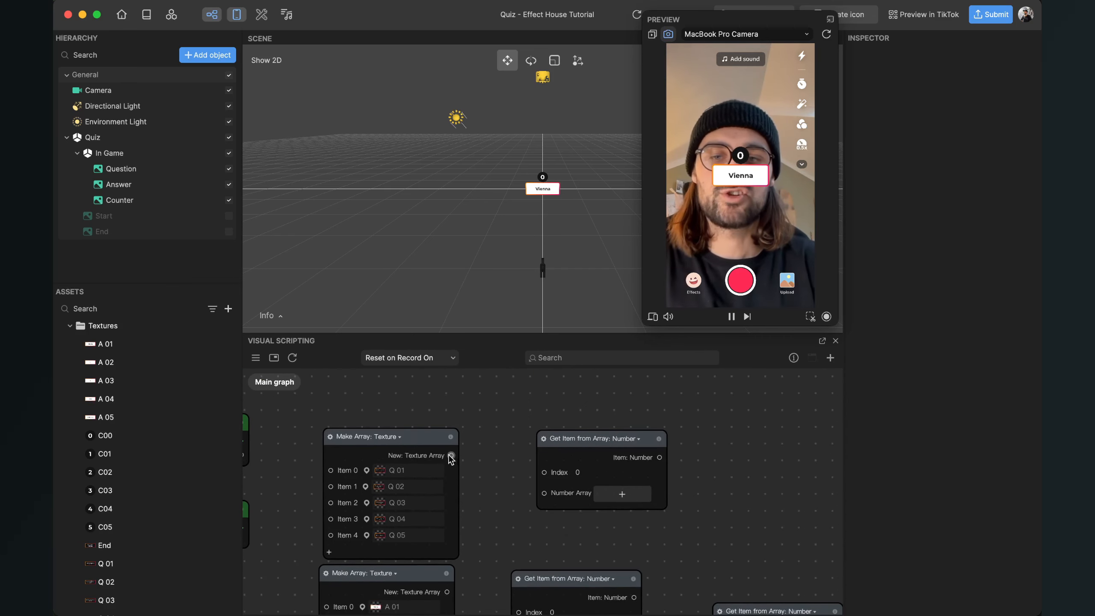
{"action": "left_click_drag", "start_coordinate": [451, 456], "coordinate": [461, 468]}
{"action": "left_click_drag", "start_coordinate": [511, 505], "coordinate": [545, 495]}
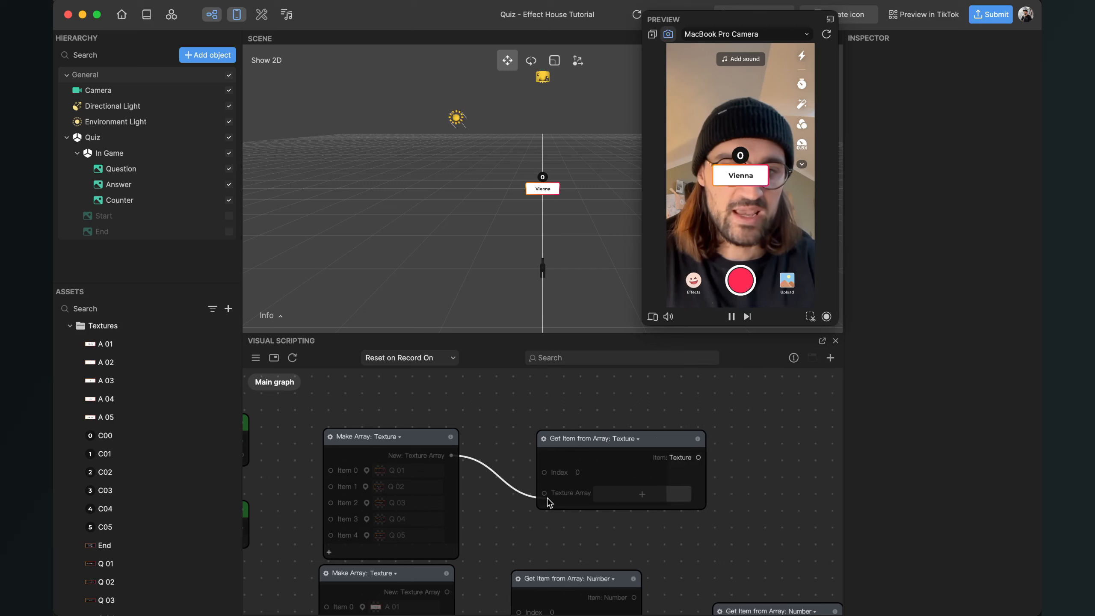
{"action": "left_click_drag", "start_coordinate": [607, 440], "coordinate": [647, 420]}
Step: Connect the answer texture array to the second Get Item node's array input and move that node further right
{"action": "middle_click_drag", "start_coordinate": [656, 549], "coordinate": [679, 445]}
{"action": "left_click_drag", "start_coordinate": [468, 491], "coordinate": [540, 532]}
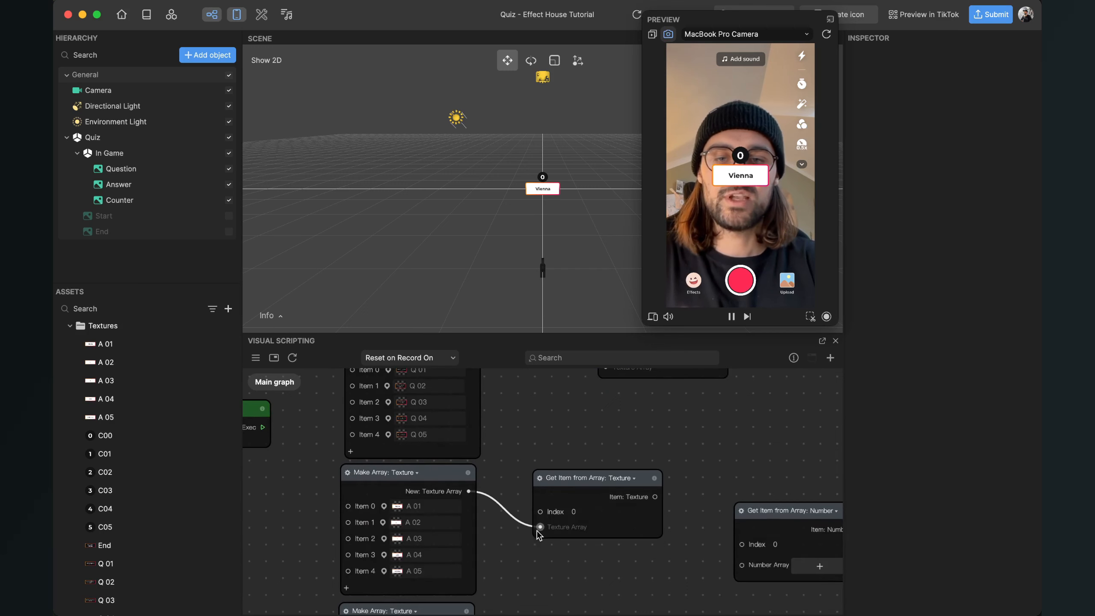
{"action": "left_click", "coordinate": [643, 477]}
{"action": "left_click_drag", "start_coordinate": [643, 477], "coordinate": [691, 475]}
Step: Move the third Get Item node beside the counter texture array and connect the array's output to its array input
{"action": "scroll", "coordinate": [692, 474], "scroll_direction": "down", "scroll_amount": 2}
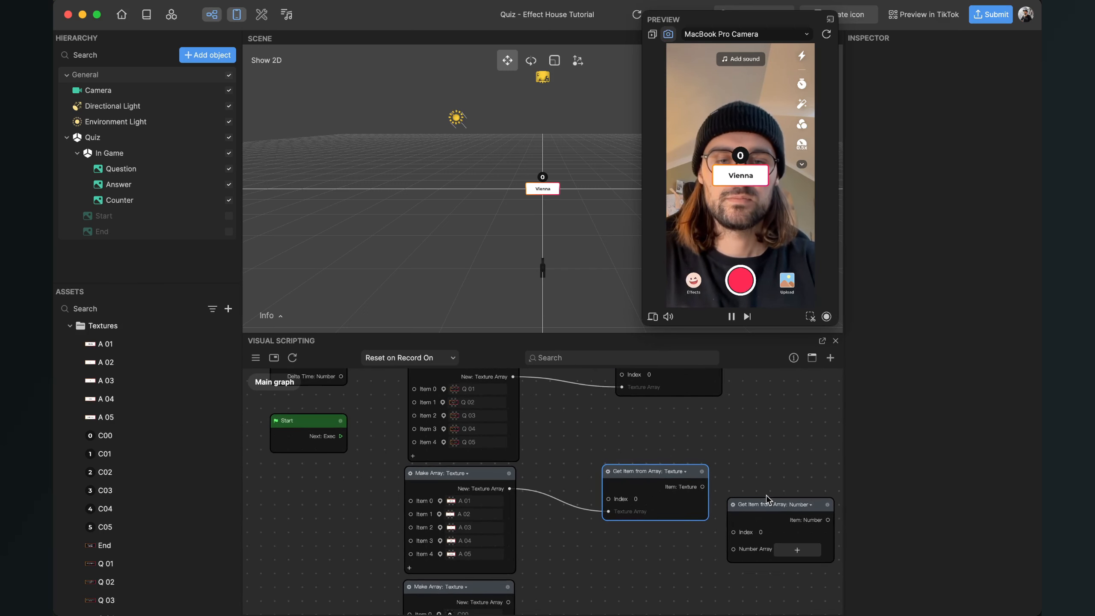
{"action": "left_click_drag", "start_coordinate": [768, 508], "coordinate": [639, 560]}
{"action": "left_click", "coordinate": [674, 553]}
{"action": "left_click", "coordinate": [834, 512]}
{"action": "middle_click_drag", "start_coordinate": [747, 525], "coordinate": [752, 448]}
{"action": "left_click_drag", "start_coordinate": [513, 524], "coordinate": [609, 519]}
Step: Enlarge the visual scripting area upward over the scene view and move the preview window clear of the graph
{"action": "left_click_drag", "start_coordinate": [503, 334], "coordinate": [504, 209]}
{"action": "middle_click_drag", "start_coordinate": [721, 441], "coordinate": [619, 570]}
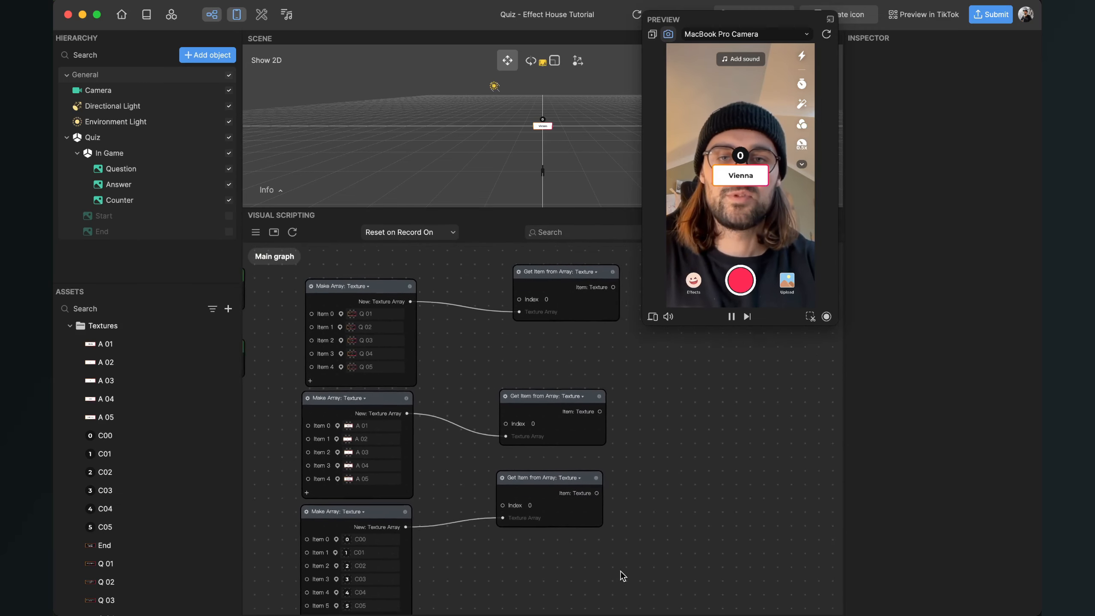
{"action": "middle_click_drag", "start_coordinate": [618, 570], "coordinate": [617, 580]}
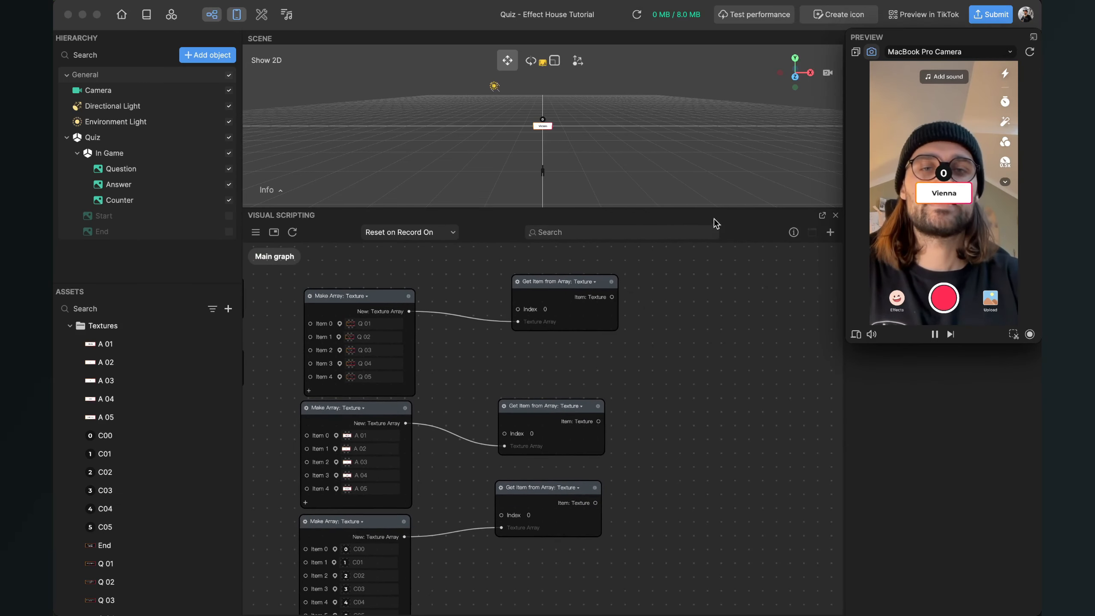
Step: Add an Index Generator node and place it to the right of the Get Item nodes
{"action": "left_click", "coordinate": [830, 232]}
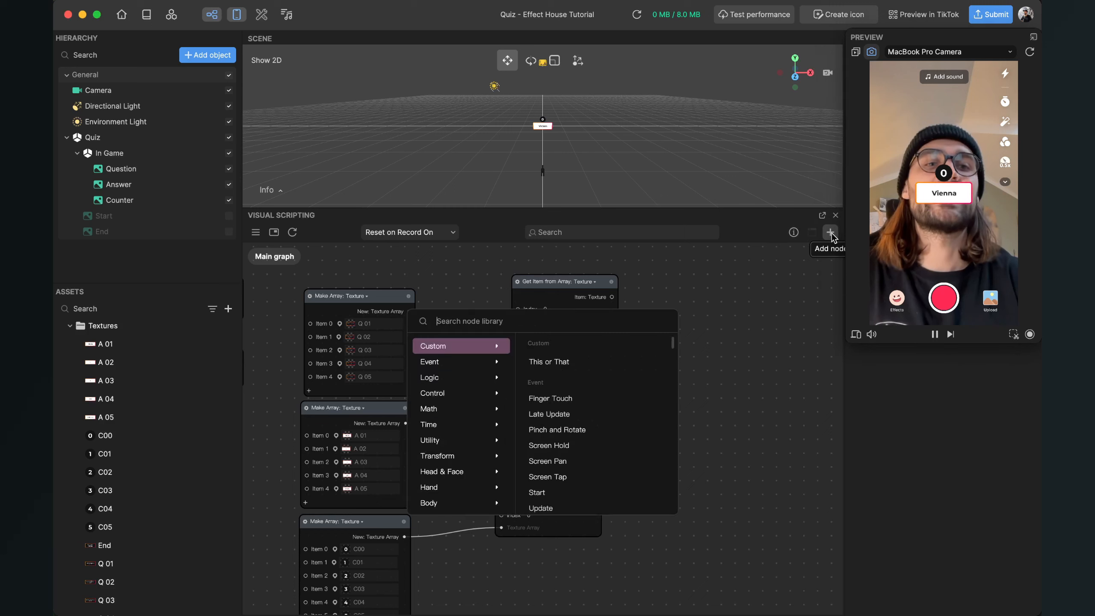
{"action": "type", "text": "inde"}
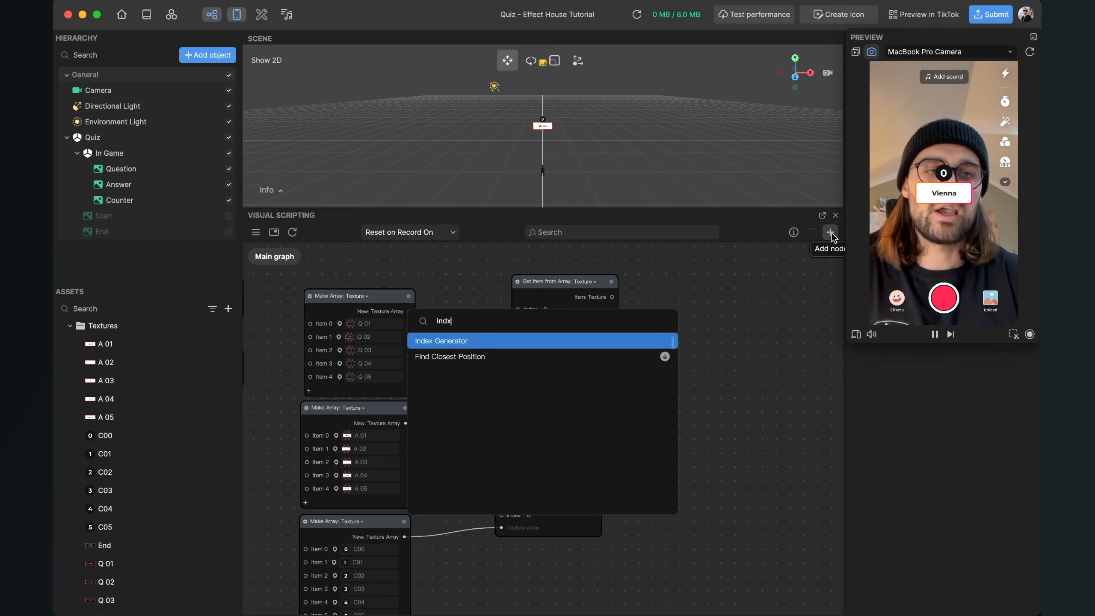
{"action": "key", "text": "Return"}
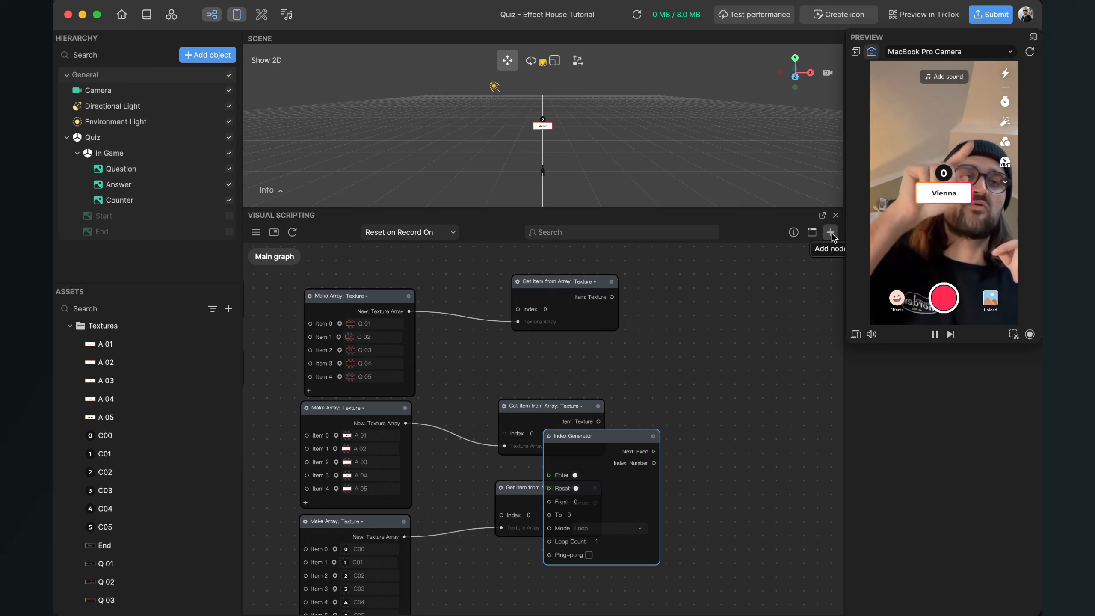
{"action": "left_click_drag", "start_coordinate": [625, 444], "coordinate": [687, 383]}
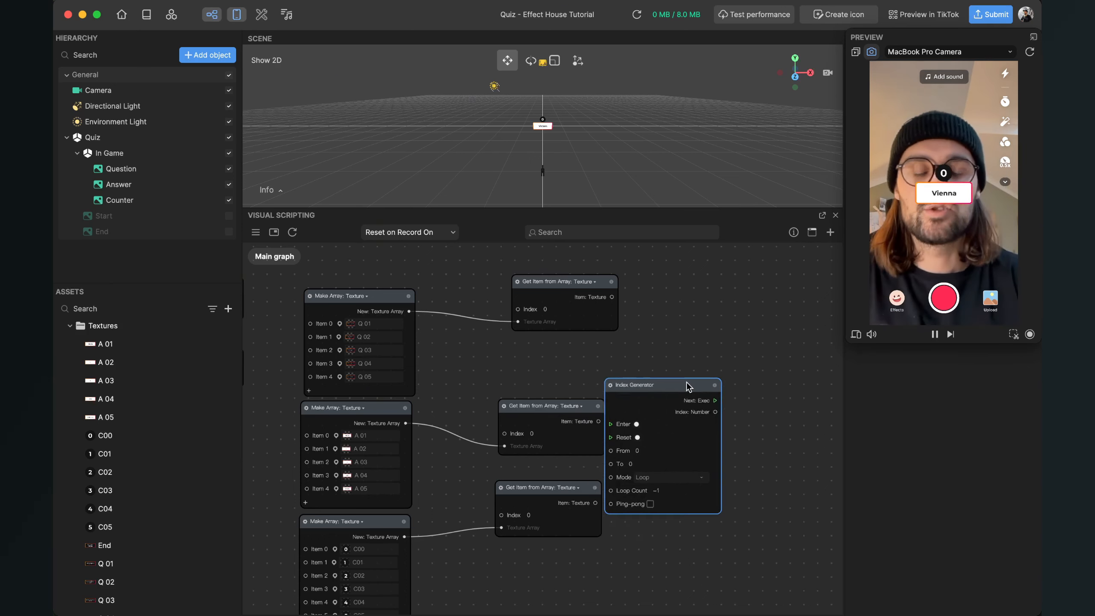
Step: Set the Index Generator's Mode to Shuffle and its To value to 4
{"action": "scroll", "coordinate": [687, 382], "scroll_direction": "up", "scroll_amount": 5}
{"action": "left_click", "coordinate": [689, 500]}
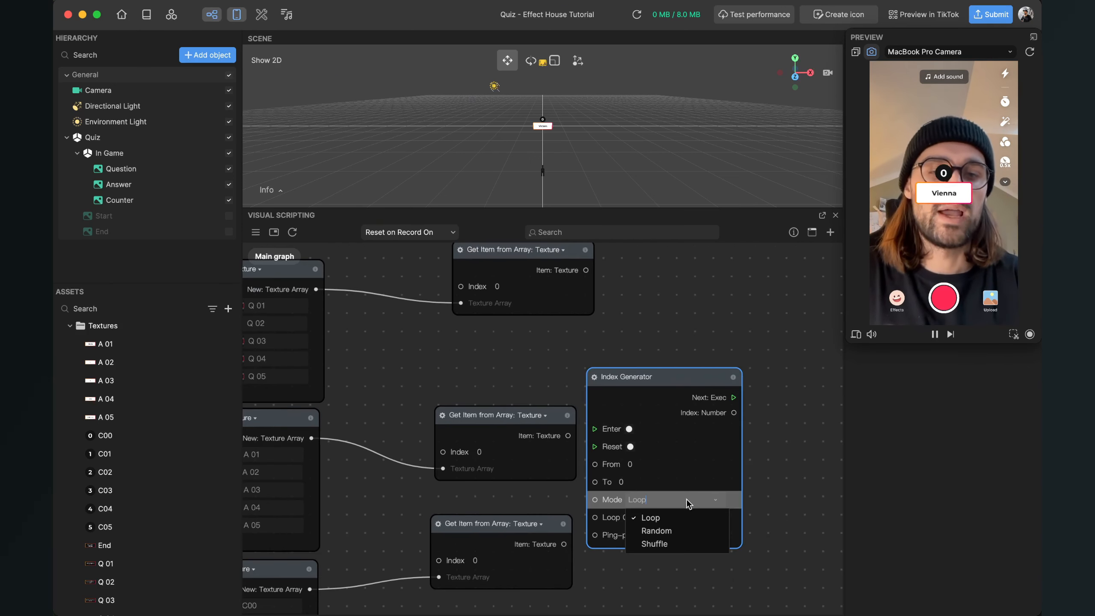
{"action": "left_click", "coordinate": [665, 545]}
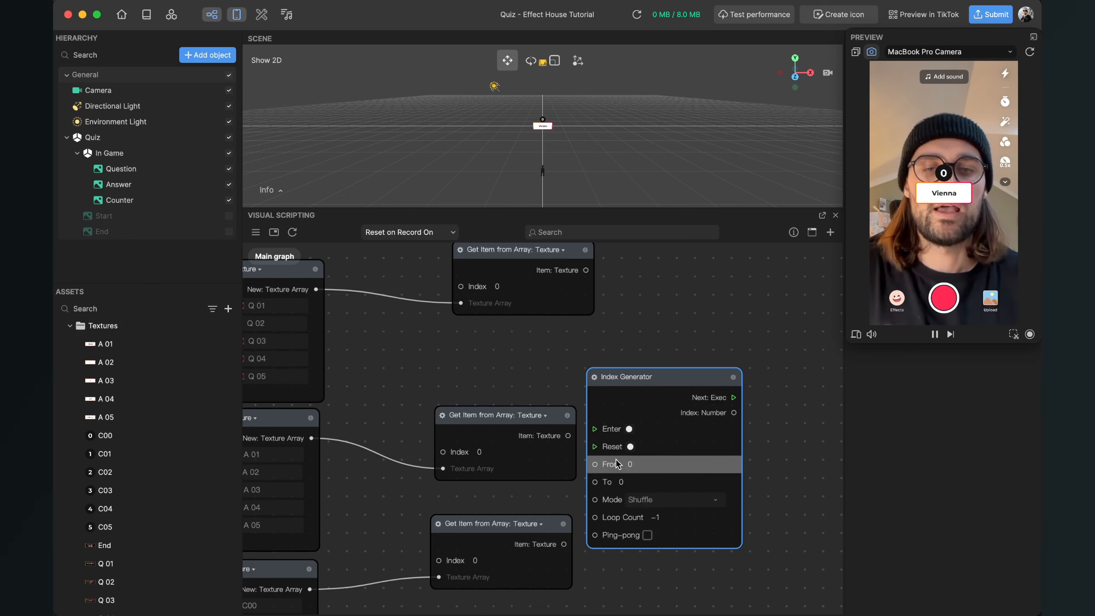
{"action": "left_click", "coordinate": [625, 481]}
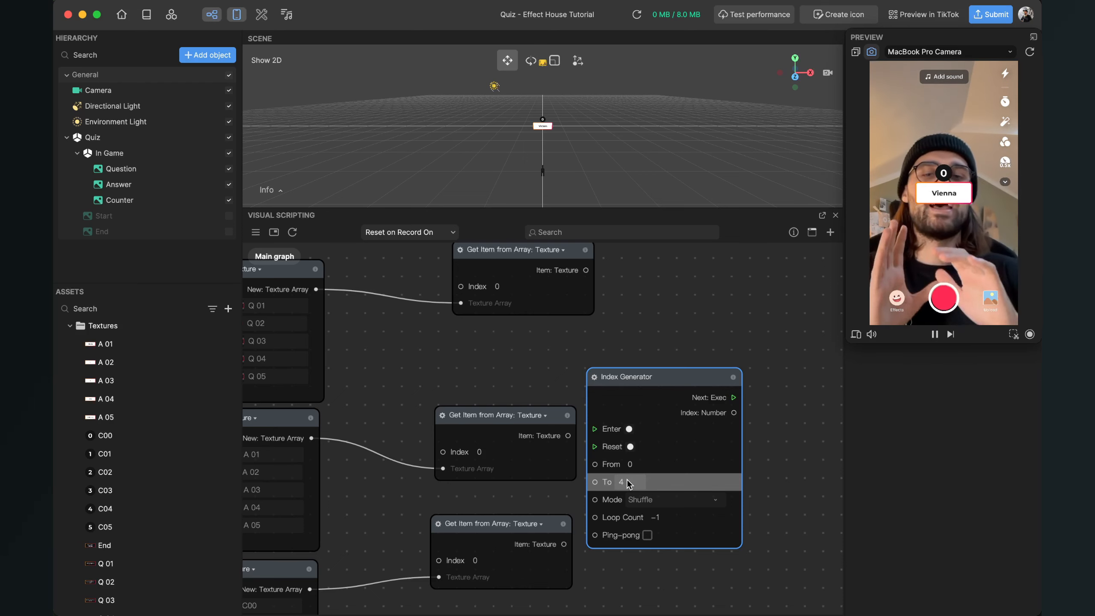
{"action": "scroll", "coordinate": [626, 479], "scroll_direction": "up", "scroll_amount": 3}
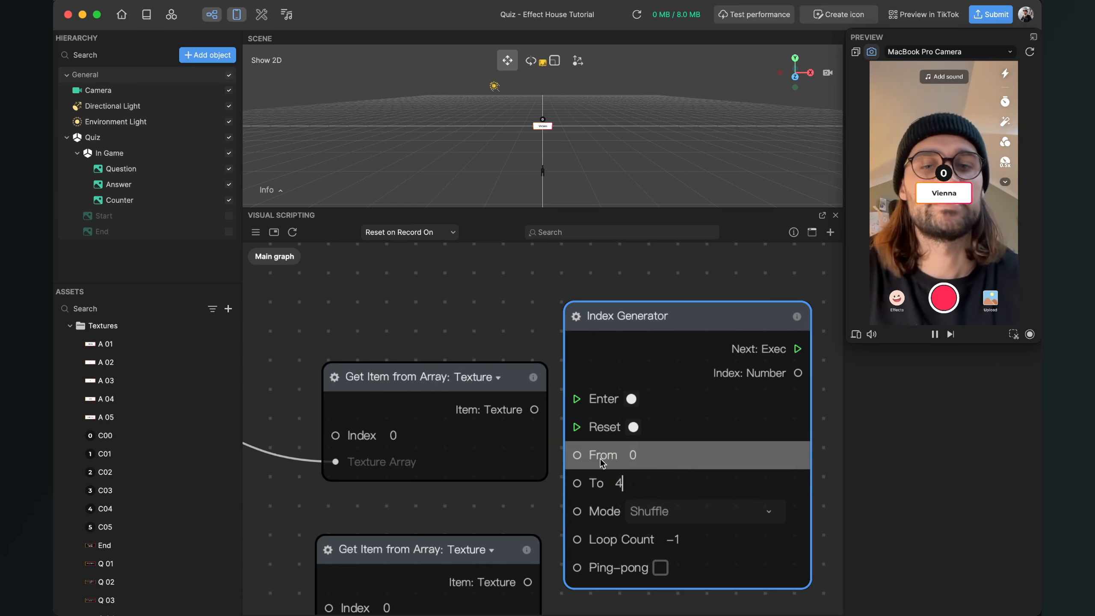
Step: Move the Index Generator node above the question texture array
{"action": "scroll", "coordinate": [602, 456], "scroll_direction": "down", "scroll_amount": 5}
{"action": "left_click", "coordinate": [527, 394]}
{"action": "scroll", "coordinate": [497, 400], "scroll_direction": "up", "scroll_amount": 1}
{"action": "left_click_drag", "start_coordinate": [647, 396], "coordinate": [426, 276]}
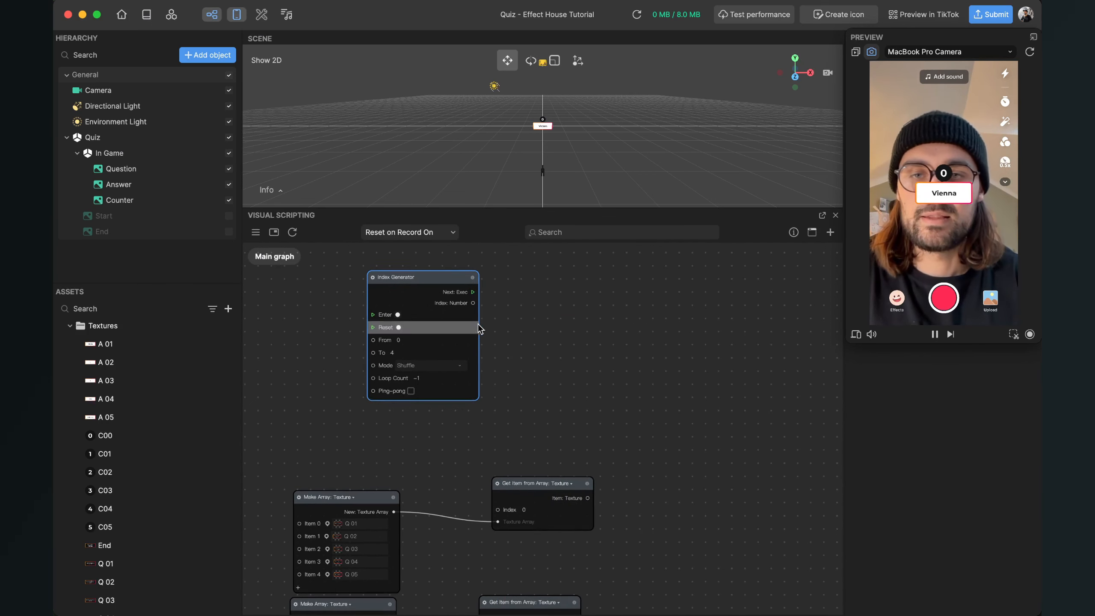
{"action": "middle_click_drag", "start_coordinate": [520, 351], "coordinate": [519, 329]}
Step: Connect the Index Generator's Index output to the Index inputs of the question and answer Get Item nodes, shifting the answer one right
{"action": "left_click_drag", "start_coordinate": [473, 282], "coordinate": [498, 491]}
{"action": "left_click_drag", "start_coordinate": [526, 581], "coordinate": [555, 555]}
{"action": "scroll", "coordinate": [612, 543], "scroll_direction": "down", "scroll_amount": 1}
{"action": "scroll", "coordinate": [607, 535], "scroll_direction": "down", "scroll_amount": 3}
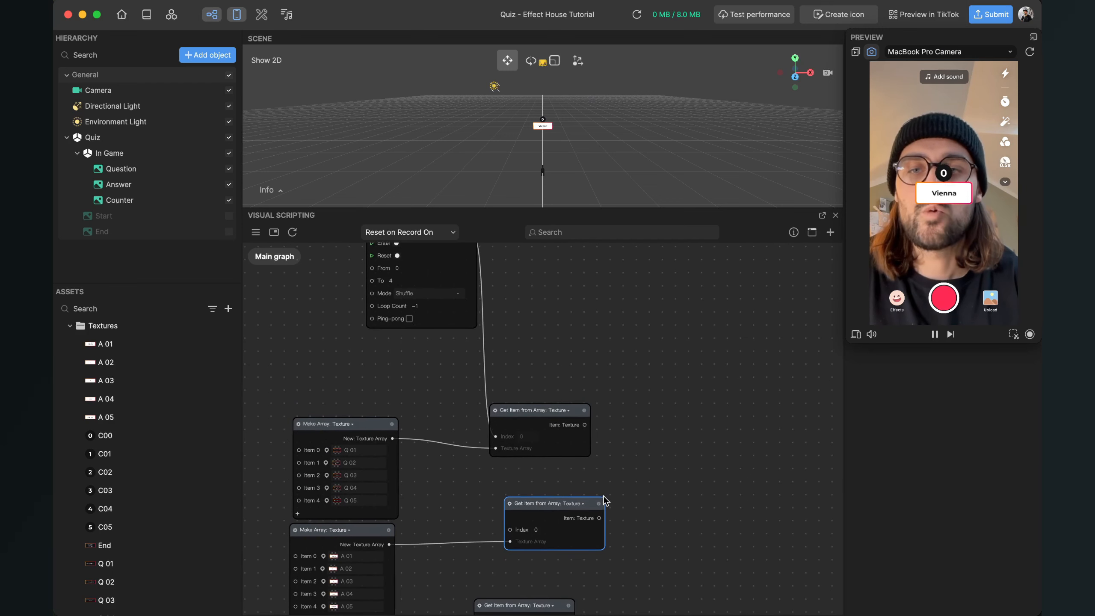
{"action": "scroll", "coordinate": [459, 478], "scroll_direction": "down", "scroll_amount": 2, "text": "ctrl"}
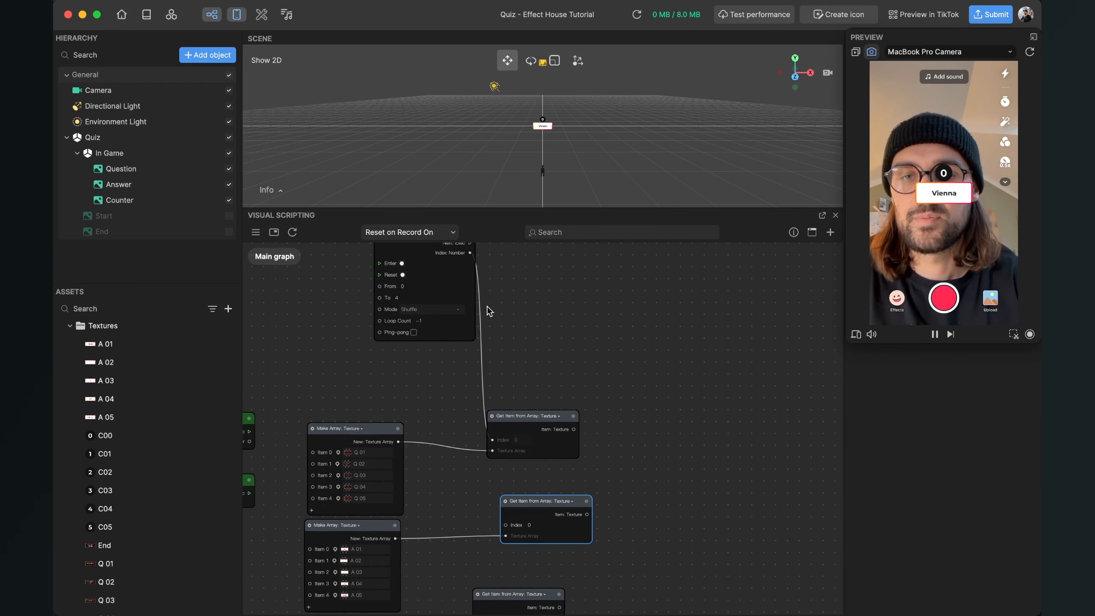
{"action": "left_click_drag", "start_coordinate": [470, 252], "coordinate": [543, 520]}
{"action": "left_click", "coordinate": [544, 519]}
{"action": "left_click", "coordinate": [518, 397]}
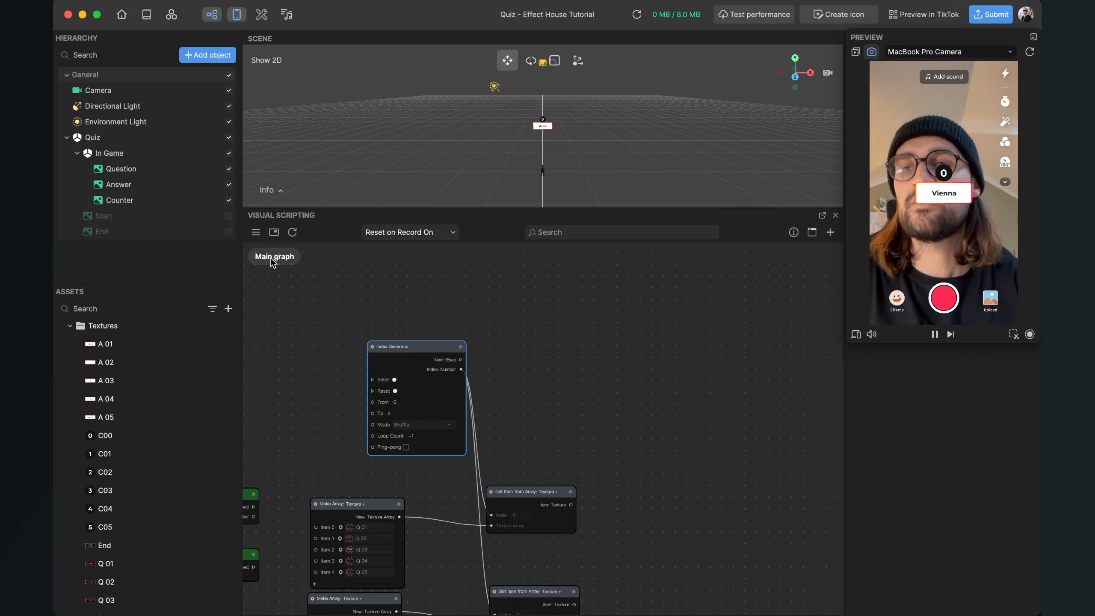
Step: Add a Set Texture node for the Question image and place it to the right of the question Get Item node
{"action": "left_click", "coordinate": [120, 169]}
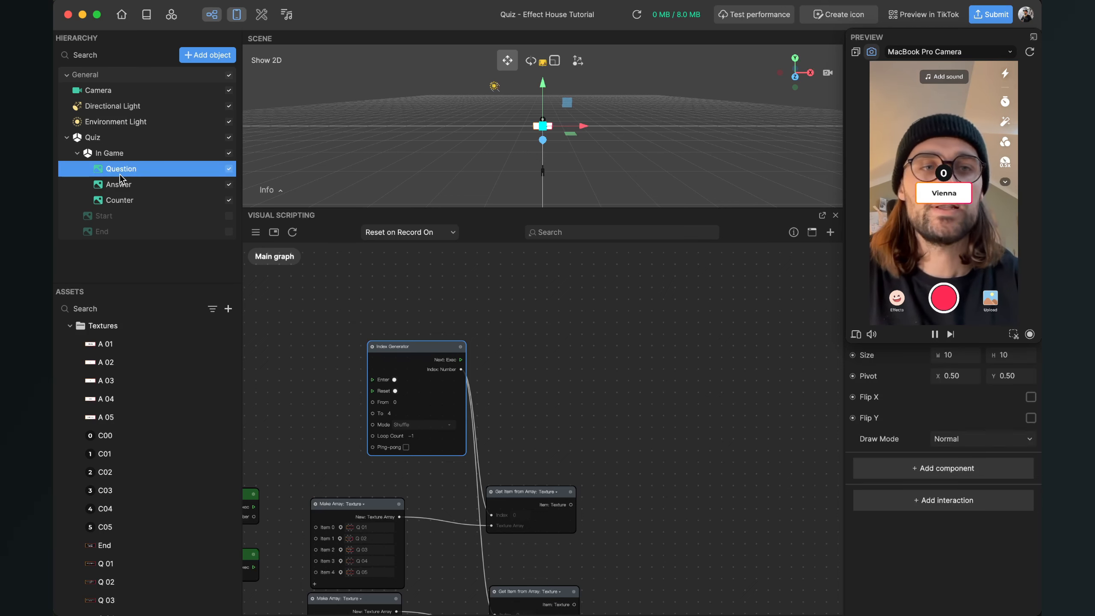
{"action": "left_click_drag", "start_coordinate": [967, 39], "coordinate": [731, 42]}
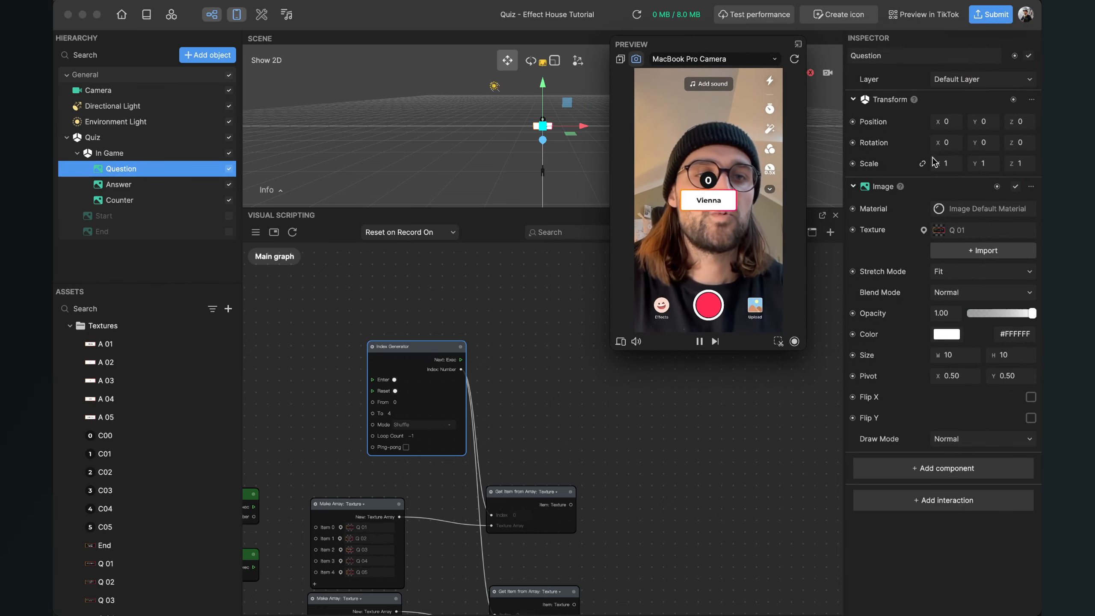
{"action": "left_click", "coordinate": [853, 230]}
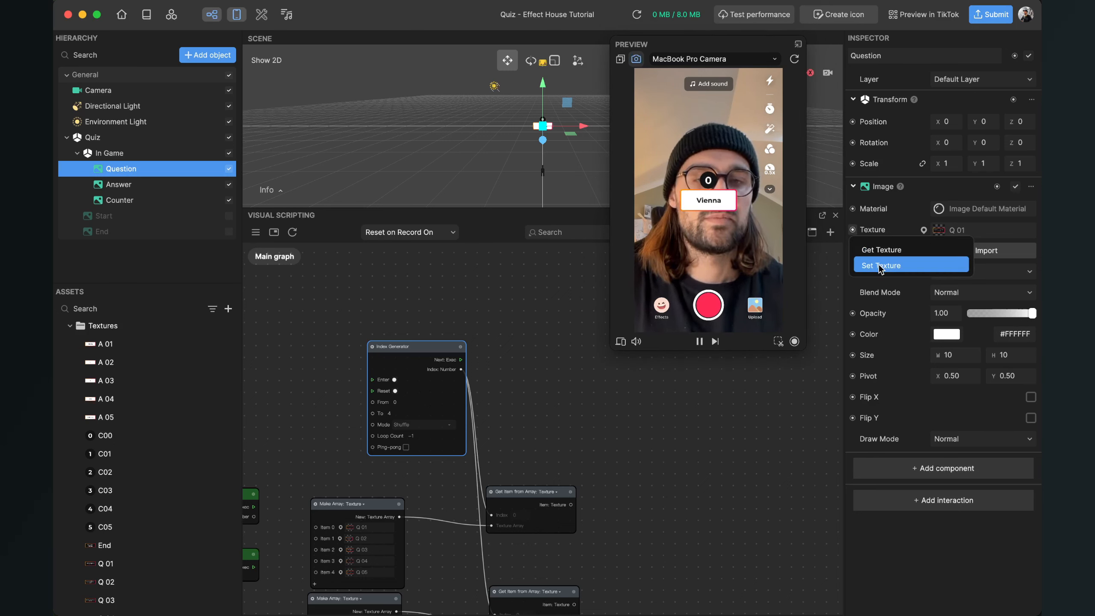
{"action": "left_click_drag", "start_coordinate": [878, 267], "coordinate": [672, 476]}
{"action": "scroll", "coordinate": [625, 451], "scroll_direction": "up", "scroll_amount": 3}
{"action": "left_click", "coordinate": [624, 452]}
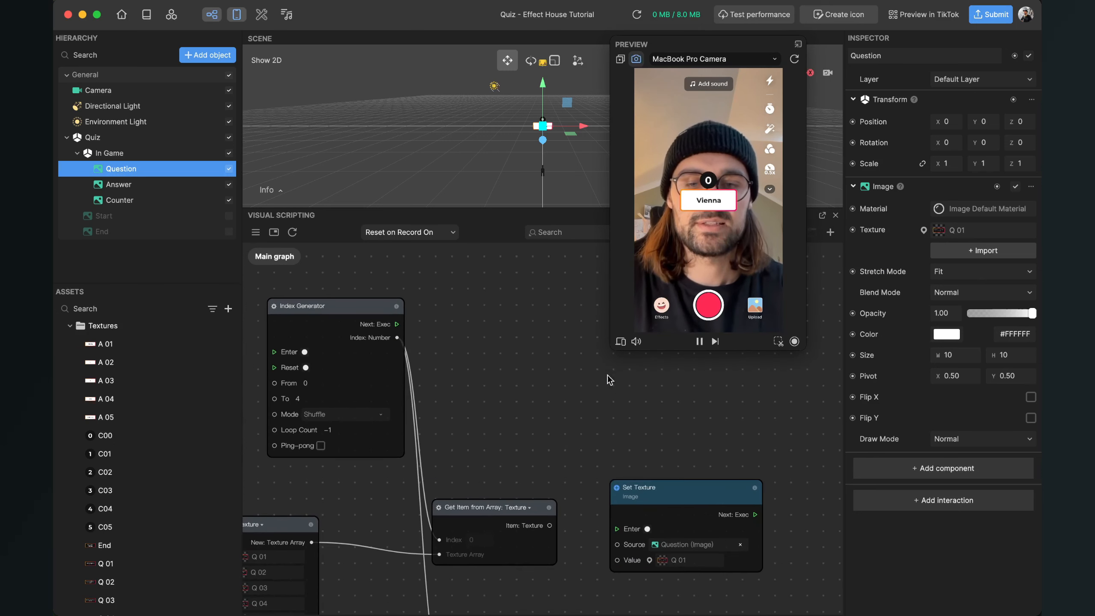
{"action": "middle_click_drag", "start_coordinate": [557, 443], "coordinate": [604, 343]}
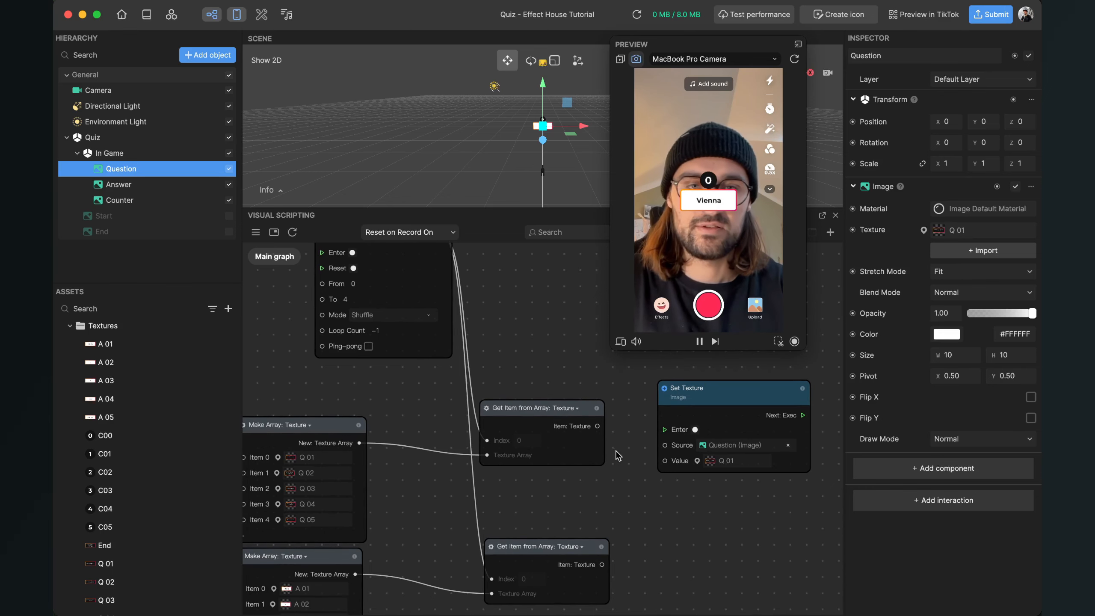
Step: Wire the question Get Item's Item output to the Question Set Texture's Value, and the Index Generator's Next output to its Enter input
{"action": "mouse_move", "coordinate": [538, 409]}
{"action": "left_mouse_down"}
{"action": "mouse_move", "coordinate": [549, 407]}
{"action": "mouse_move", "coordinate": [532, 409]}
{"action": "left_mouse_up"}
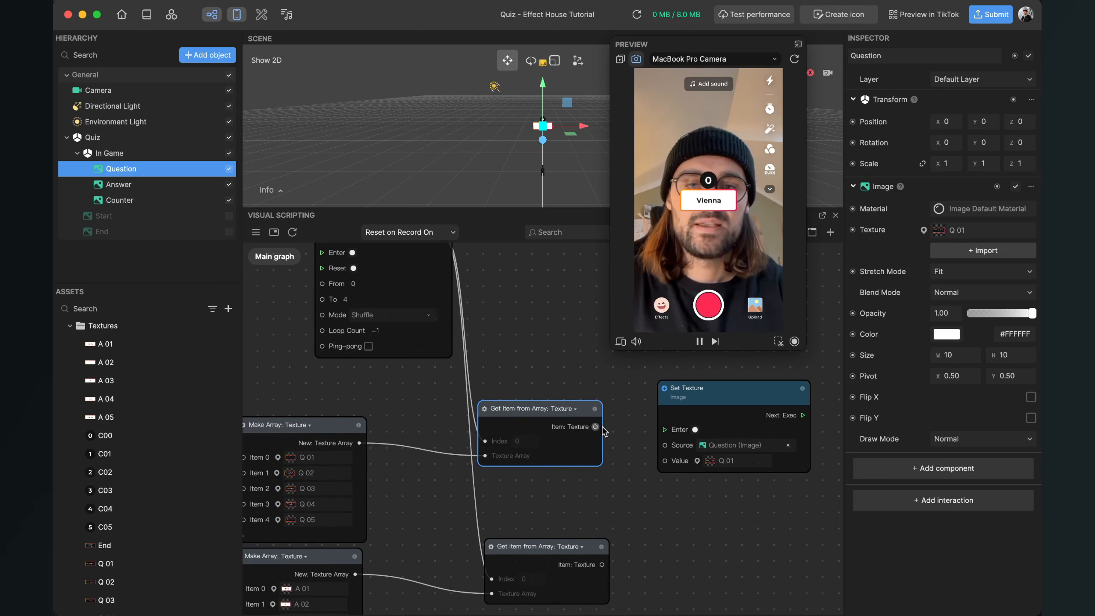
{"action": "left_click_drag", "start_coordinate": [596, 426], "coordinate": [660, 463]}
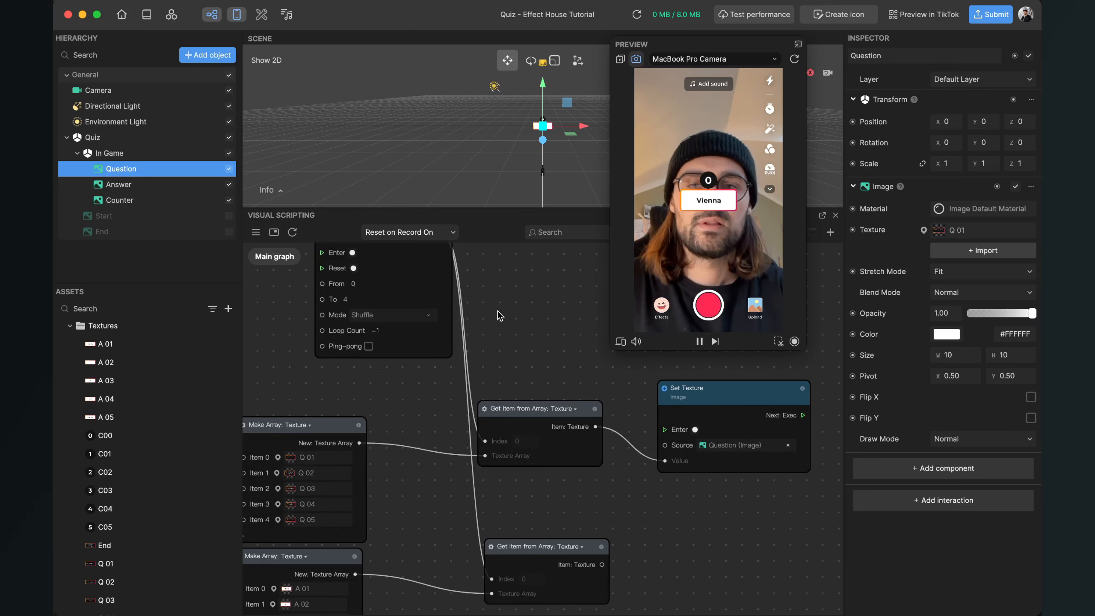
{"action": "middle_click_drag", "start_coordinate": [520, 303], "coordinate": [521, 377]}
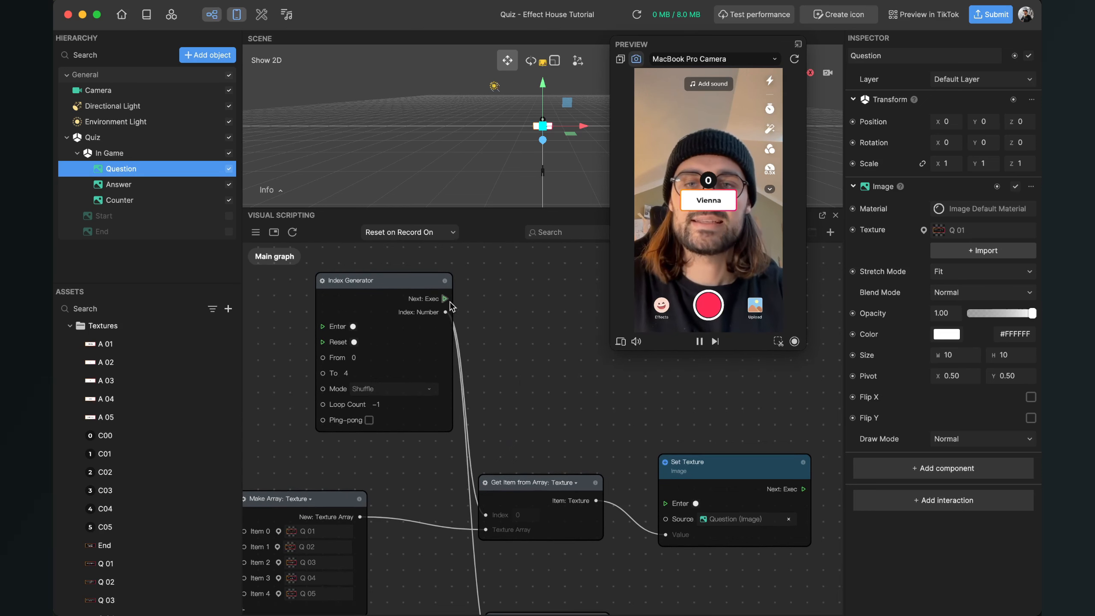
{"action": "left_click_drag", "start_coordinate": [444, 298], "coordinate": [665, 505]}
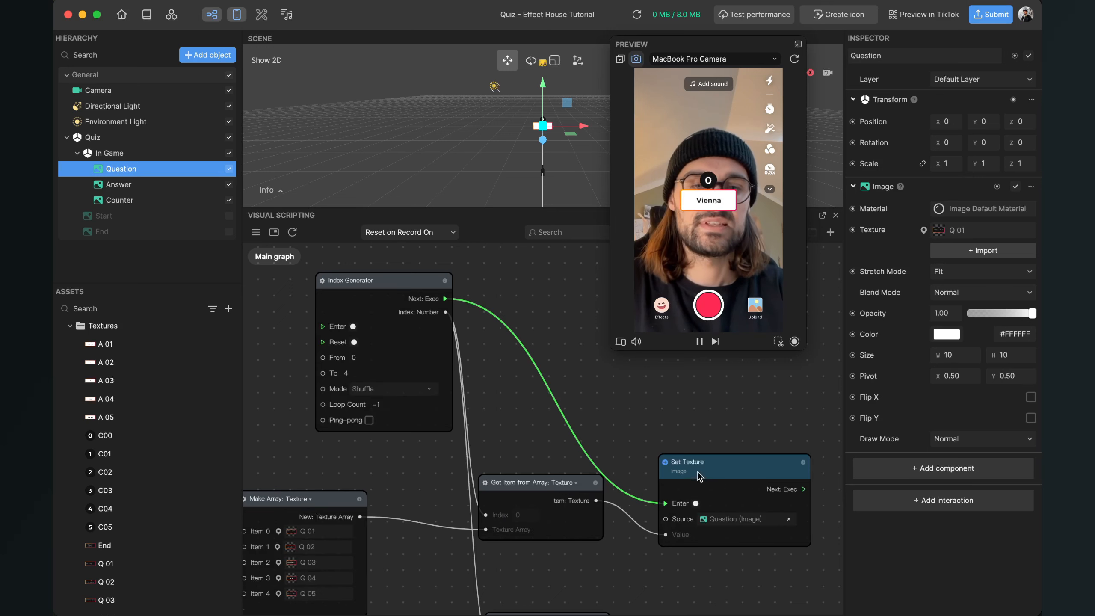
Step: Add a Set Texture node for the Answer image and place it directly below the Question Set Texture node
{"action": "middle_click_drag", "start_coordinate": [737, 418], "coordinate": [672, 380]}
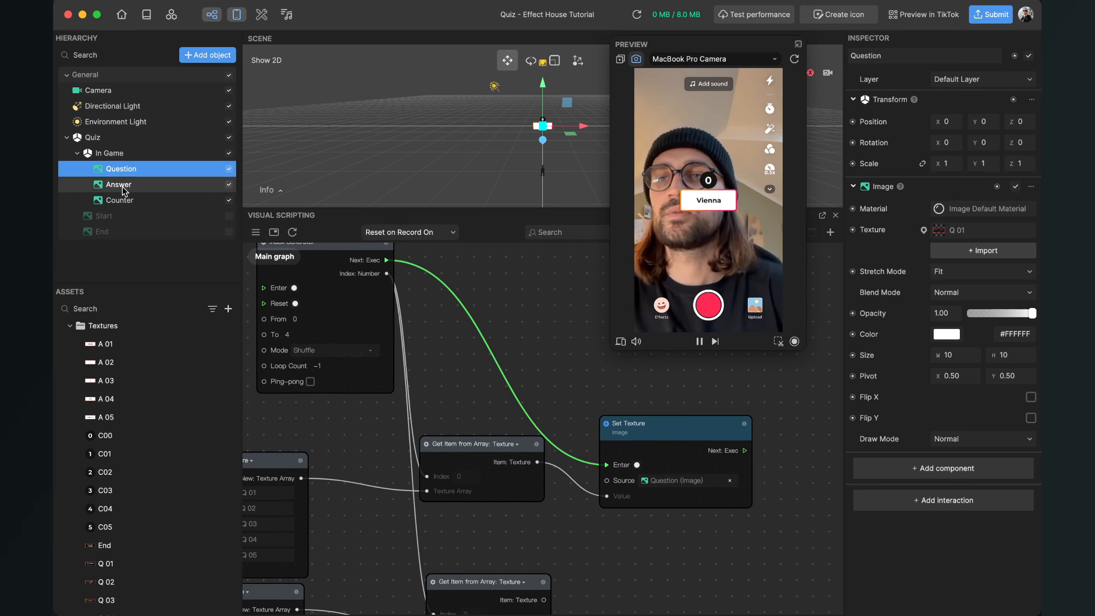
{"action": "left_click", "coordinate": [116, 186]}
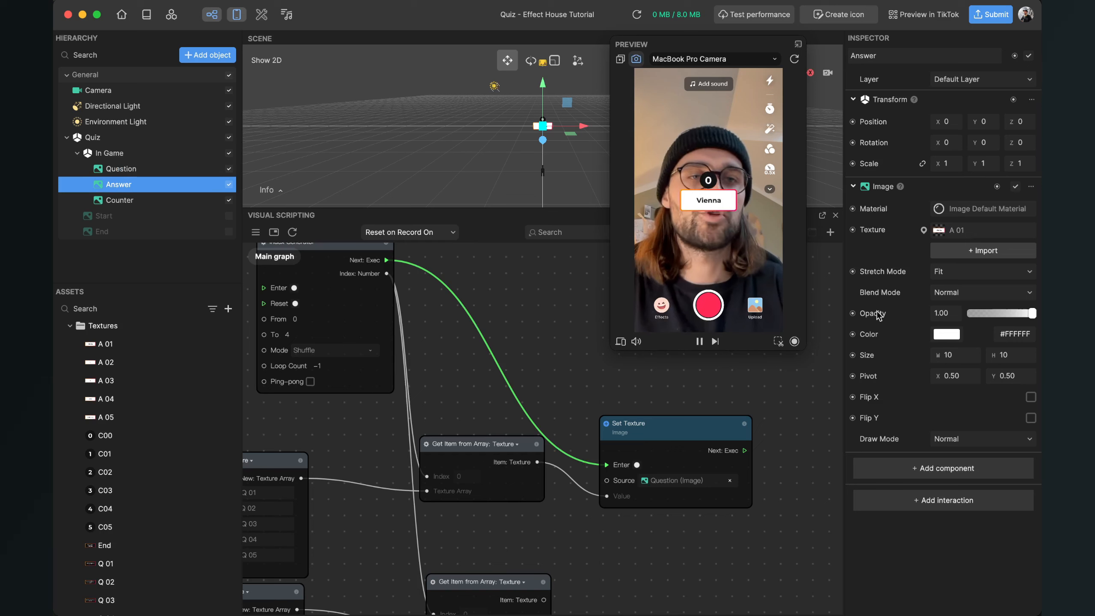
{"action": "left_click", "coordinate": [852, 230]}
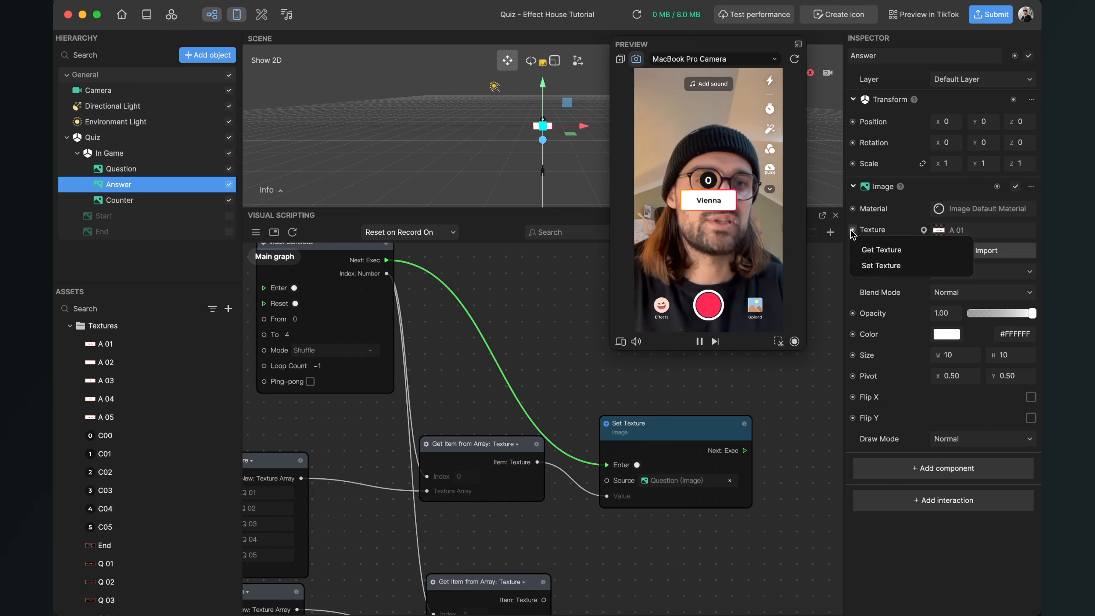
{"action": "left_click", "coordinate": [870, 266]}
{"action": "left_click_drag", "start_coordinate": [621, 432], "coordinate": [673, 514]}
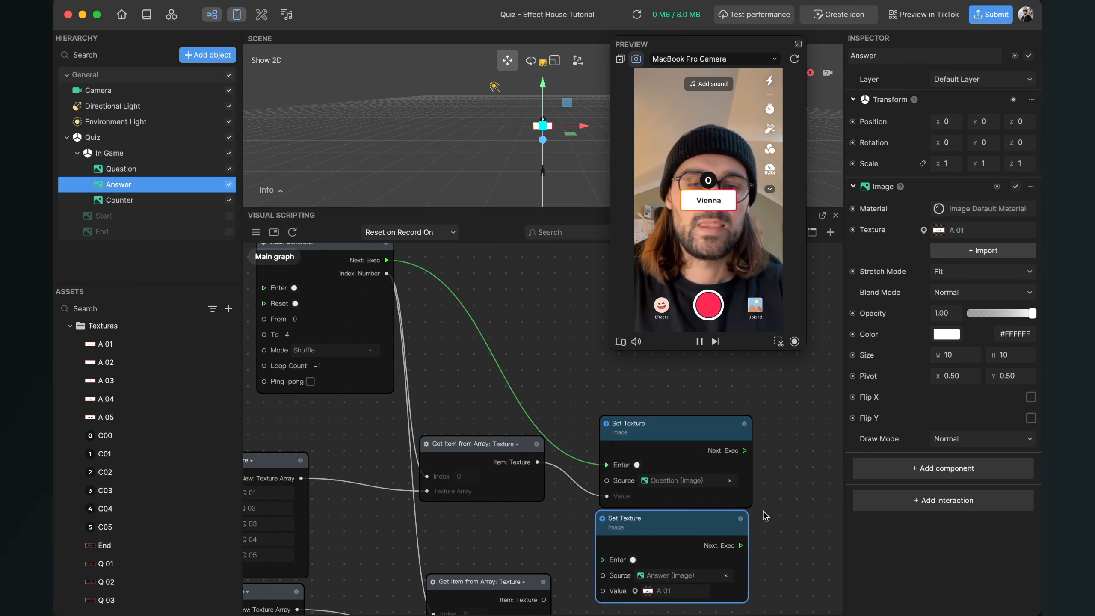
Step: Connect the answer Get Item's Item output to the Answer Set Texture's Value input and shift that Set Texture node slightly lower
{"action": "left_click_drag", "start_coordinate": [762, 511], "coordinate": [804, 402]}
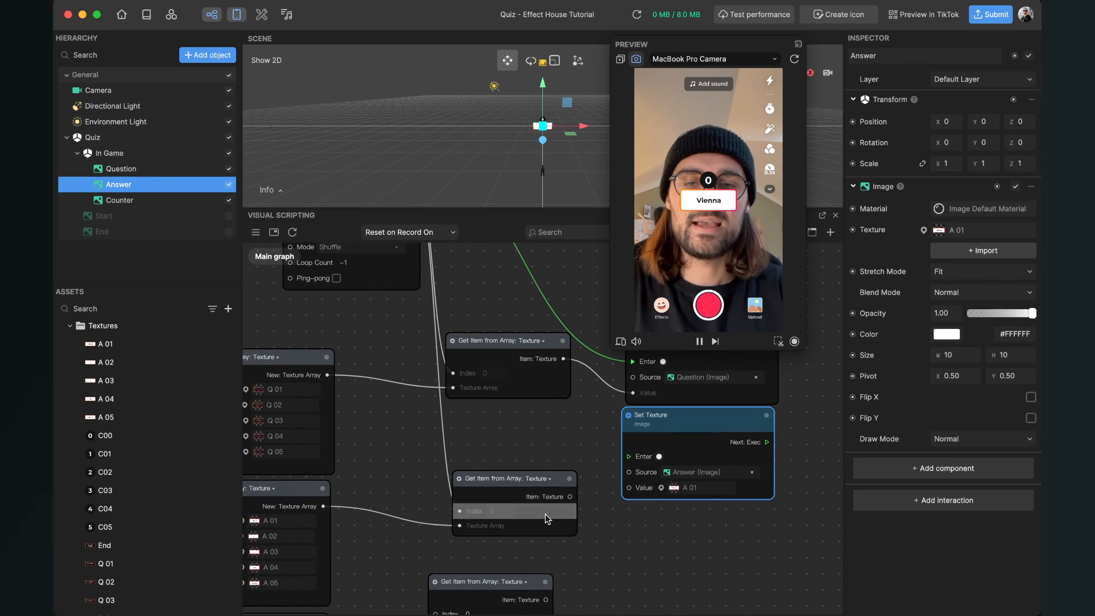
{"action": "left_click_drag", "start_coordinate": [569, 497], "coordinate": [629, 489]}
{"action": "left_click_drag", "start_coordinate": [740, 418], "coordinate": [743, 452]}
{"action": "left_click_drag", "start_coordinate": [828, 388], "coordinate": [820, 429]}
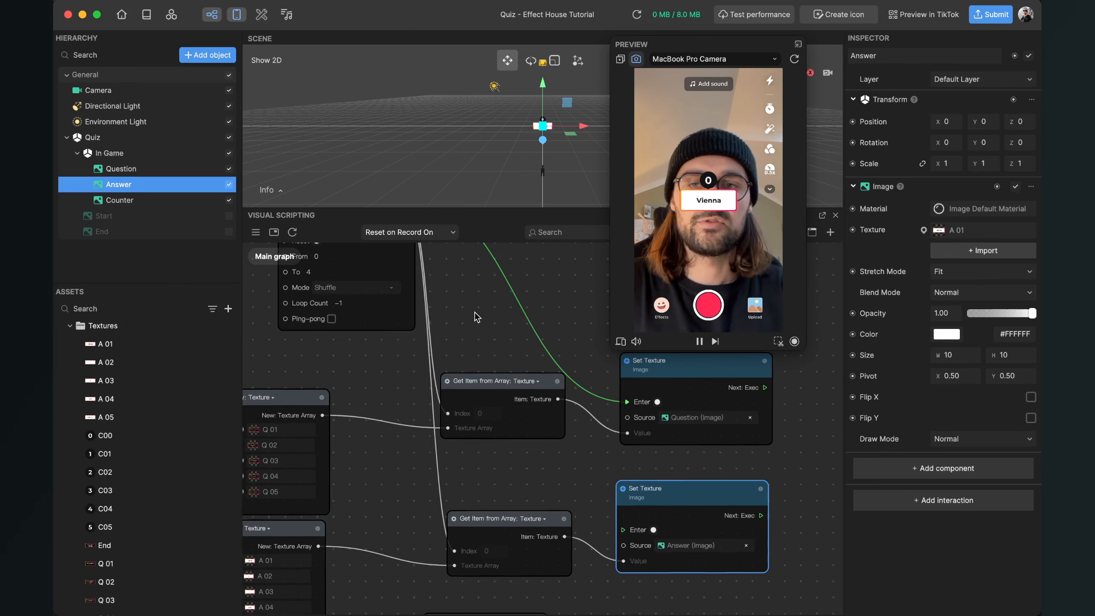
{"action": "scroll", "coordinate": [474, 312], "scroll_direction": "down", "scroll_amount": 5}
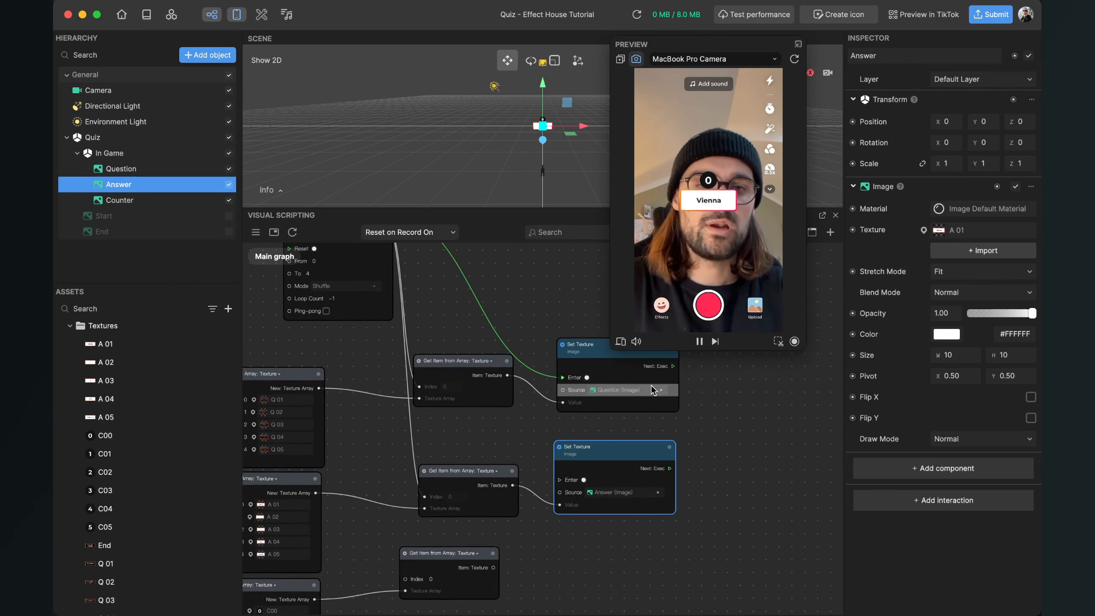
Step: Move the Question Set Texture node down to just above the Answer one and connect its Next output to the Answer node's Enter input
{"action": "scroll", "coordinate": [686, 393], "scroll_direction": "up", "scroll_amount": 3}
{"action": "left_click_drag", "start_coordinate": [582, 345], "coordinate": [578, 374]}
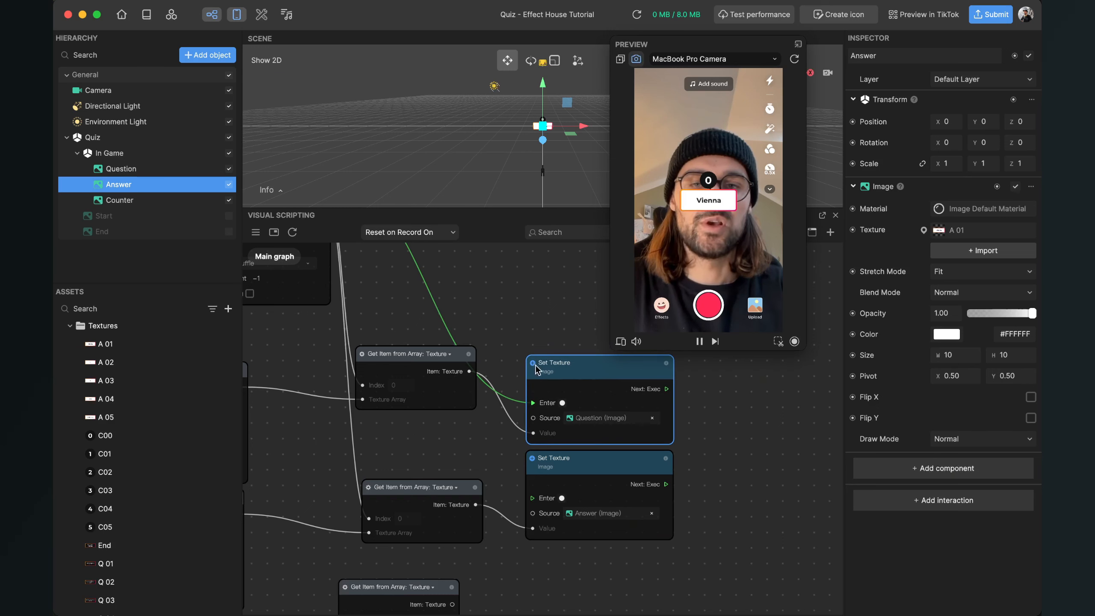
{"action": "left_click_drag", "start_coordinate": [672, 390], "coordinate": [532, 497]}
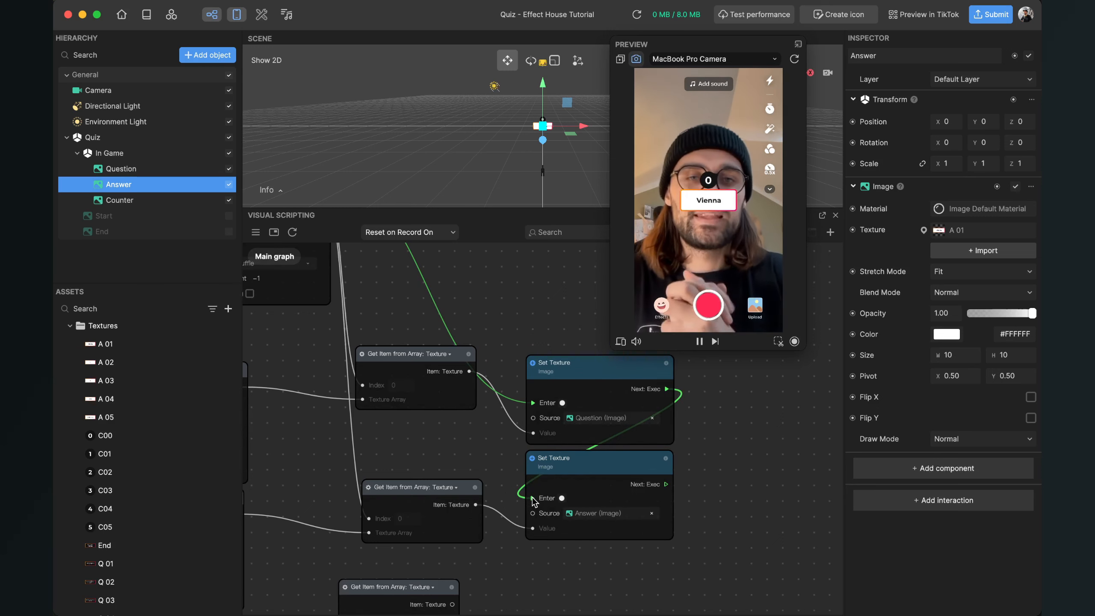
{"action": "scroll", "coordinate": [624, 501], "scroll_direction": "down", "scroll_amount": 5}
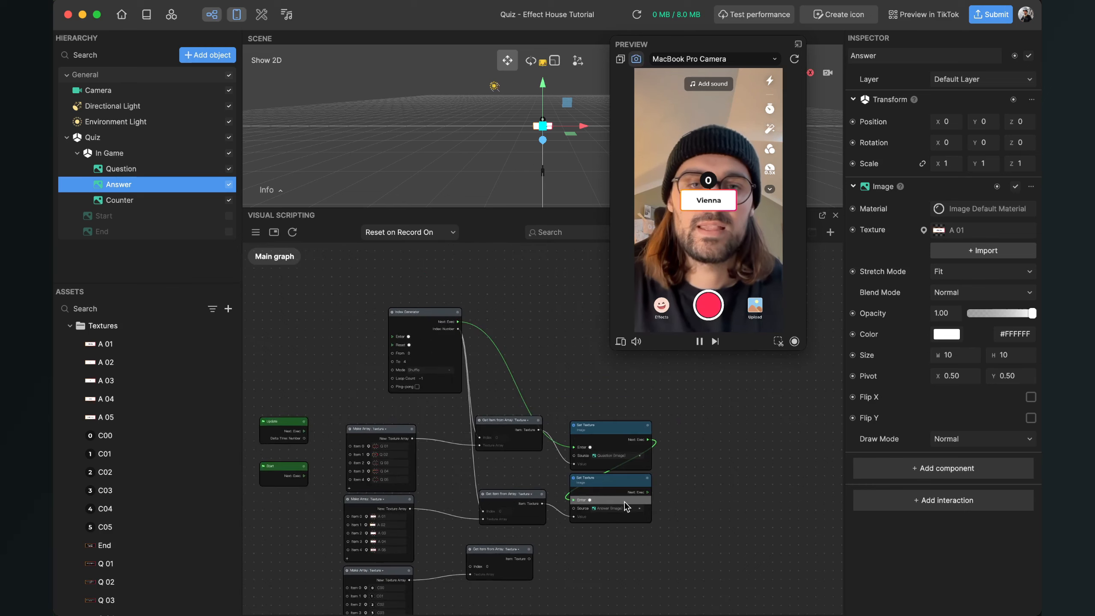
Step: Add a Transit by Time node to the graph, between the Index Generator and the Set Texture nodes
{"action": "scroll", "coordinate": [624, 501], "scroll_direction": "up", "scroll_amount": 1}
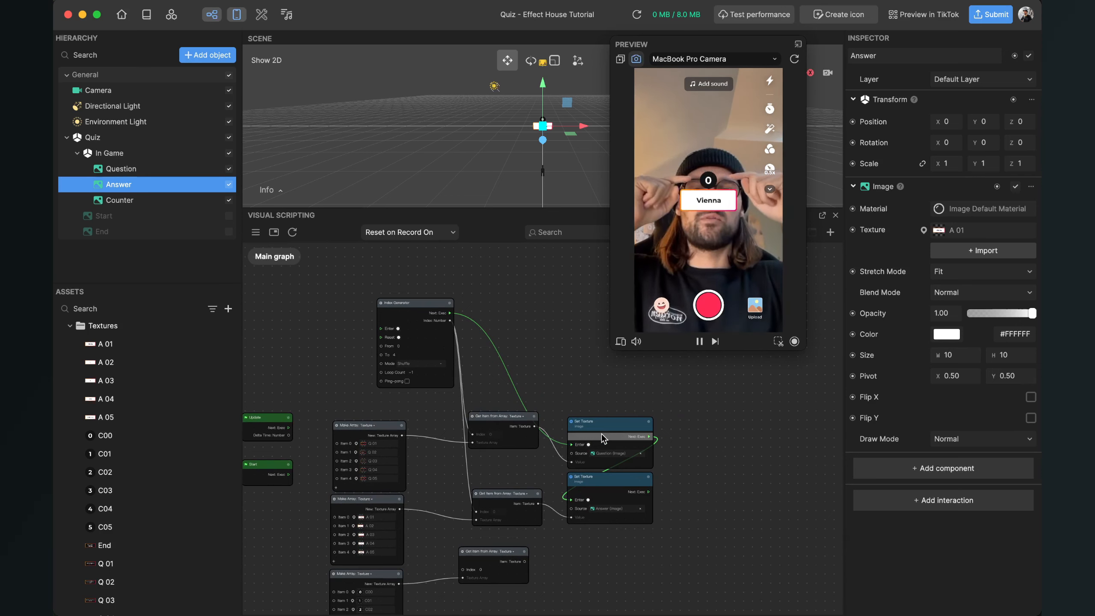
{"action": "left_click", "coordinate": [830, 233]}
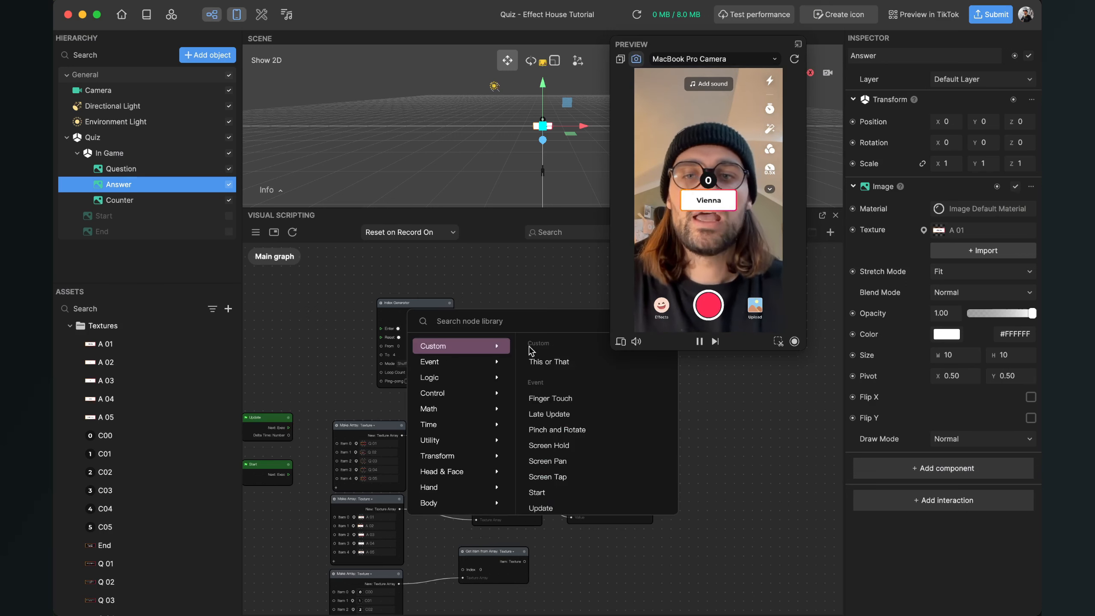
{"action": "type", "text": "tran"}
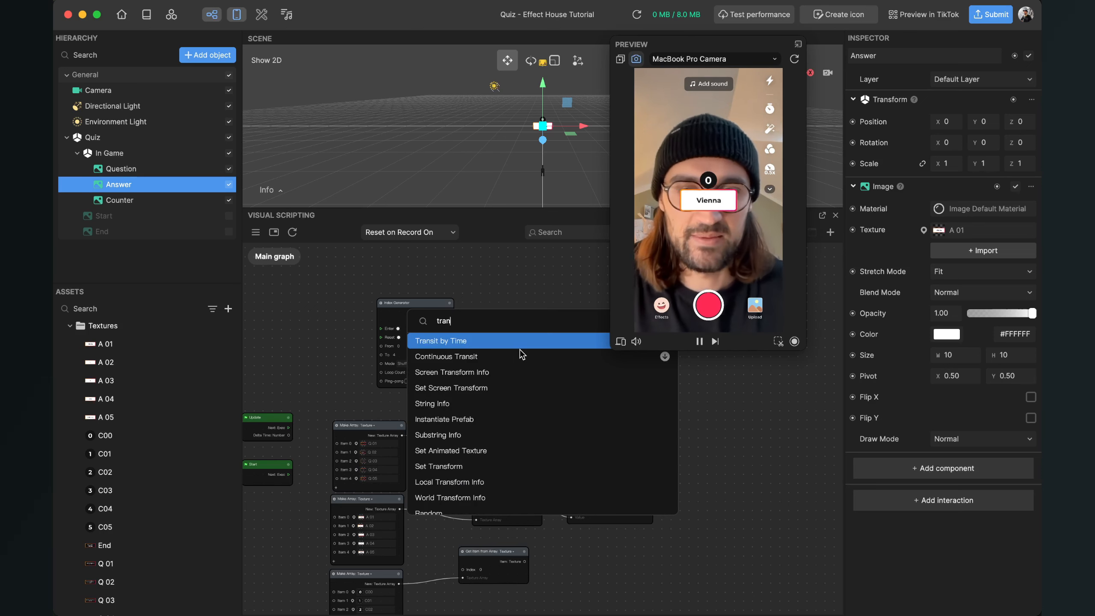
{"action": "key", "text": "Return"}
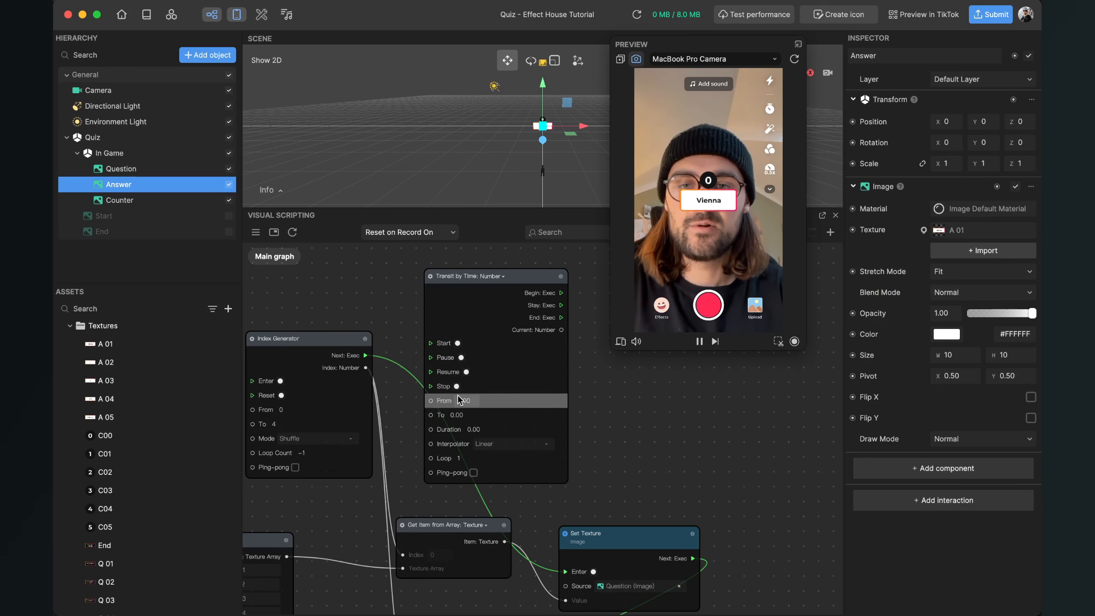
Step: Set the Transit by Time node's From value to 5
{"action": "scroll", "coordinate": [457, 396], "scroll_direction": "up", "scroll_amount": 3}
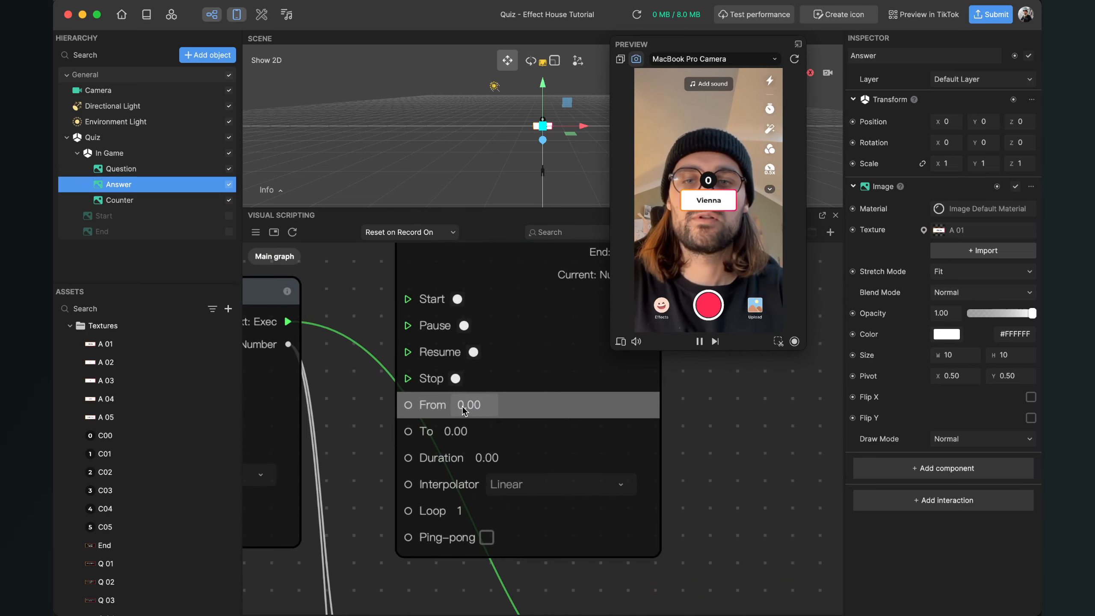
{"action": "key", "text": "BackSpace"}
{"action": "type", "text": "5"}
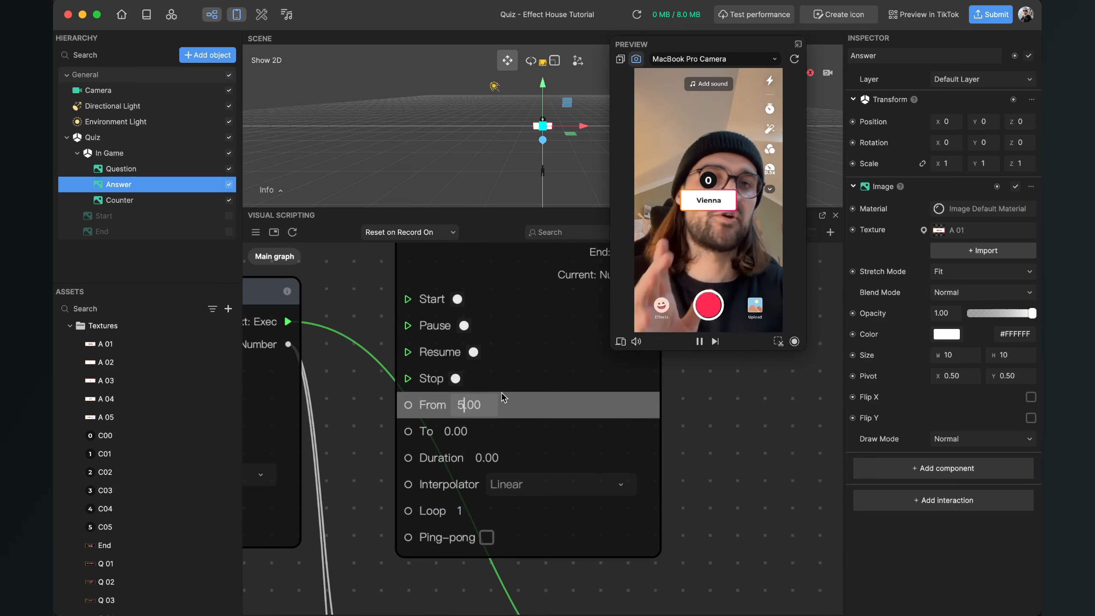
{"action": "left_click", "coordinate": [510, 389]}
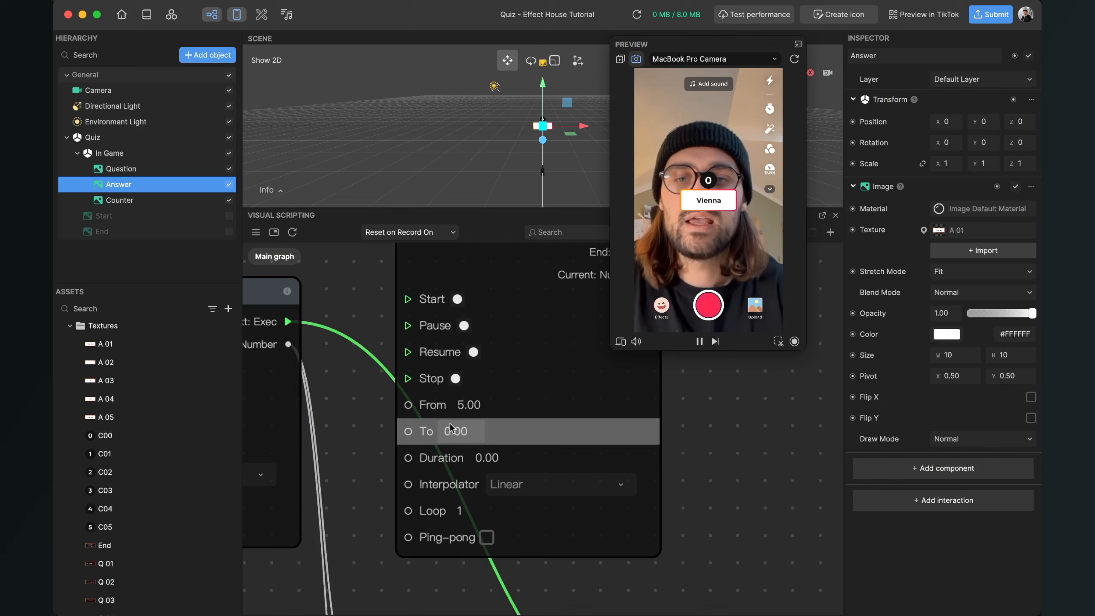
Step: Add a Round node fed by the Transit by Time node's Current output, placed below and to its right
{"action": "scroll", "coordinate": [452, 431], "scroll_direction": "down", "scroll_amount": 5}
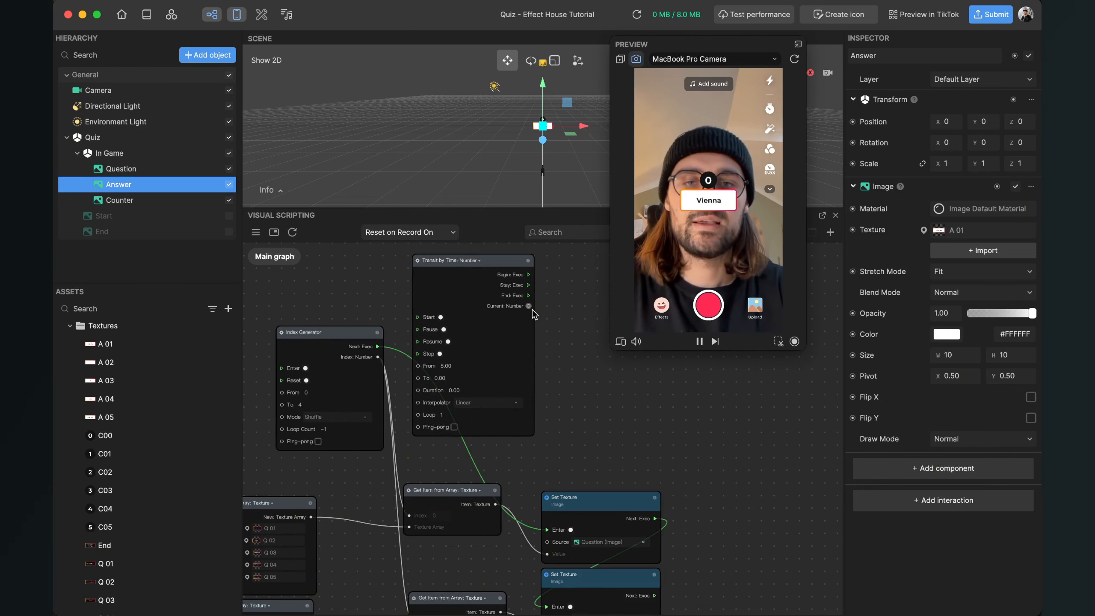
{"action": "scroll", "coordinate": [534, 313], "scroll_direction": "up", "scroll_amount": 3}
{"action": "scroll", "coordinate": [534, 314], "scroll_direction": "down", "scroll_amount": 3}
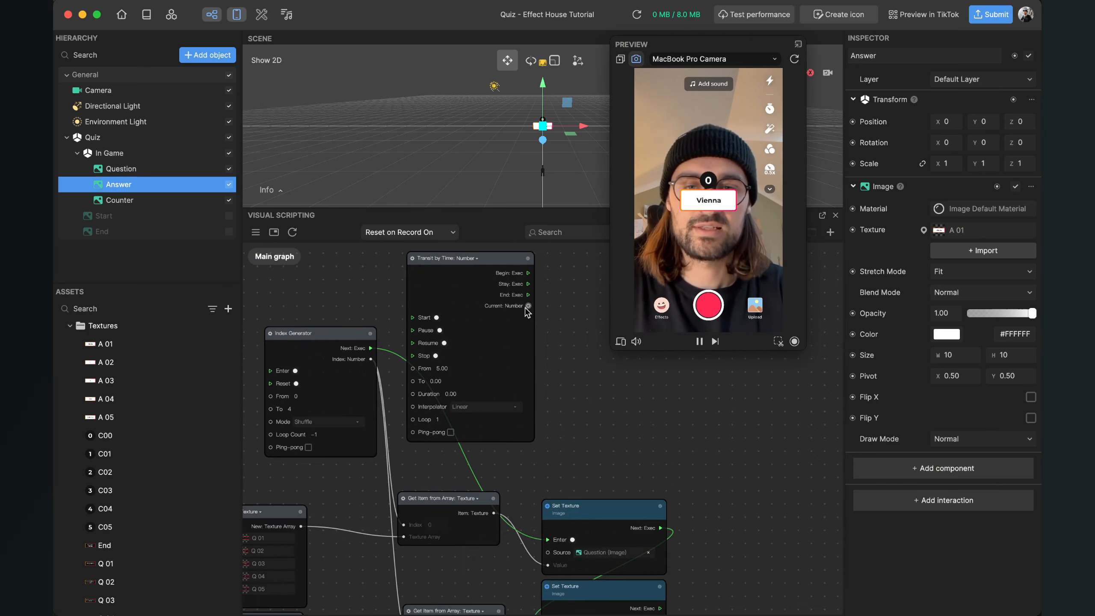
{"action": "scroll", "coordinate": [527, 307], "scroll_direction": "up", "scroll_amount": 5}
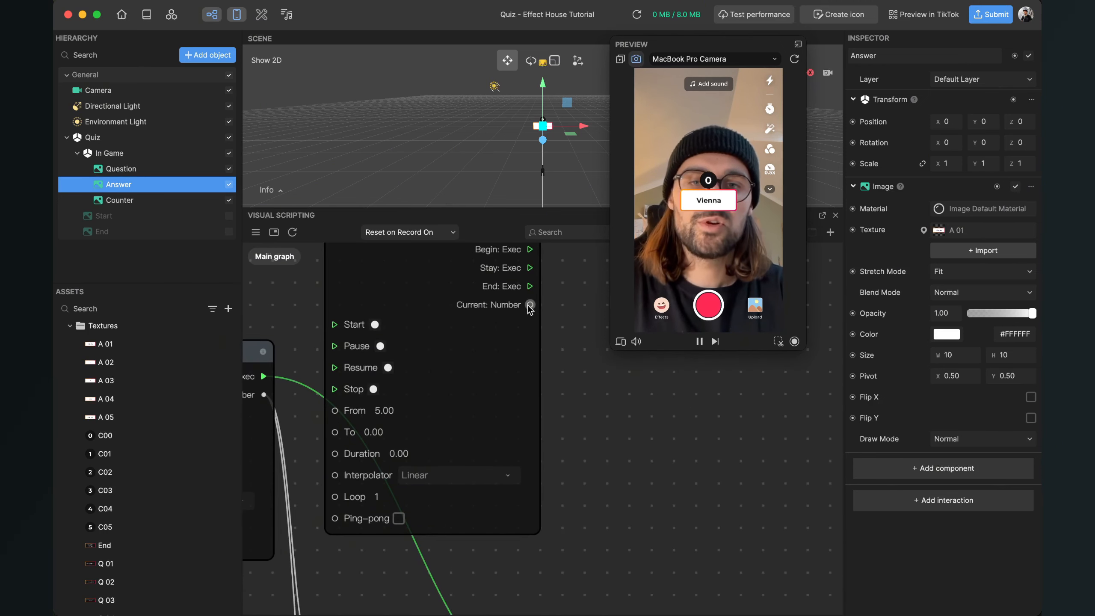
{"action": "left_click_drag", "start_coordinate": [529, 309], "coordinate": [635, 534]}
{"action": "type", "text": "rou"}
{"action": "key", "text": "Return"}
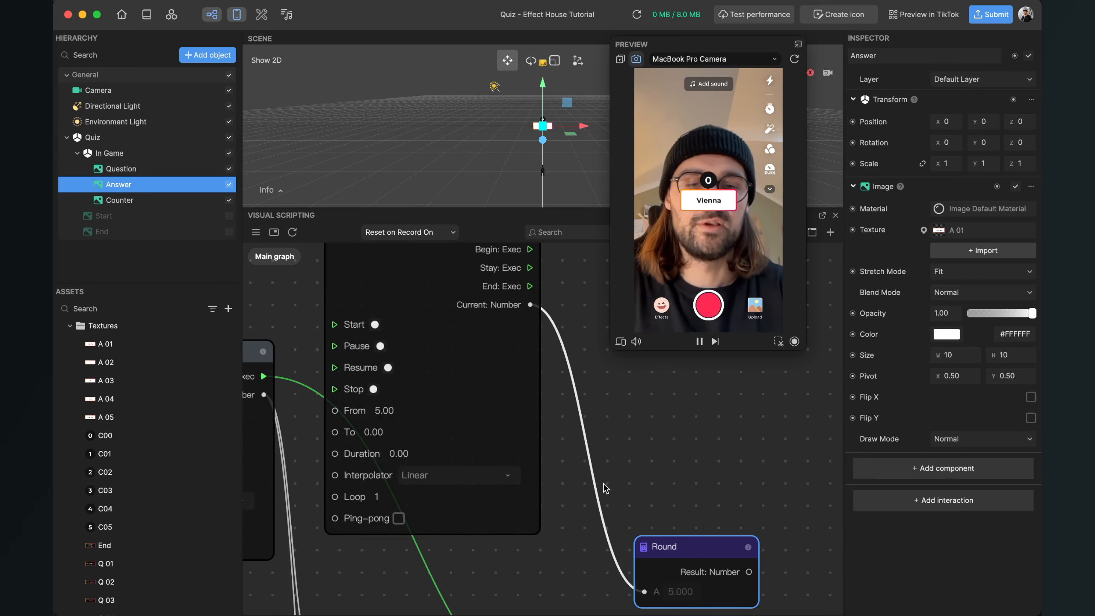
Step: Move the counter array's Get Item node further right and connect the Round node's Result output to its Index input
{"action": "scroll", "coordinate": [603, 482], "scroll_direction": "down", "scroll_amount": 3}
{"action": "scroll", "coordinate": [594, 366], "scroll_direction": "down", "scroll_amount": 3}
{"action": "scroll", "coordinate": [594, 365], "scroll_direction": "down", "scroll_amount": 3}
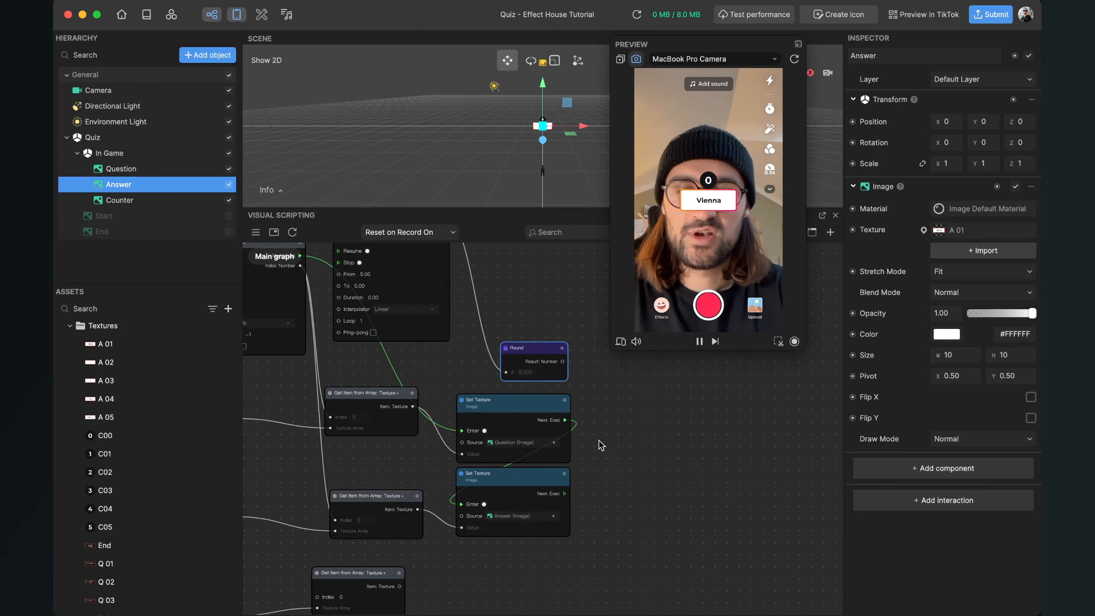
{"action": "scroll", "coordinate": [598, 440], "scroll_direction": "down", "scroll_amount": 3}
{"action": "left_click_drag", "start_coordinate": [381, 524], "coordinate": [541, 523]}
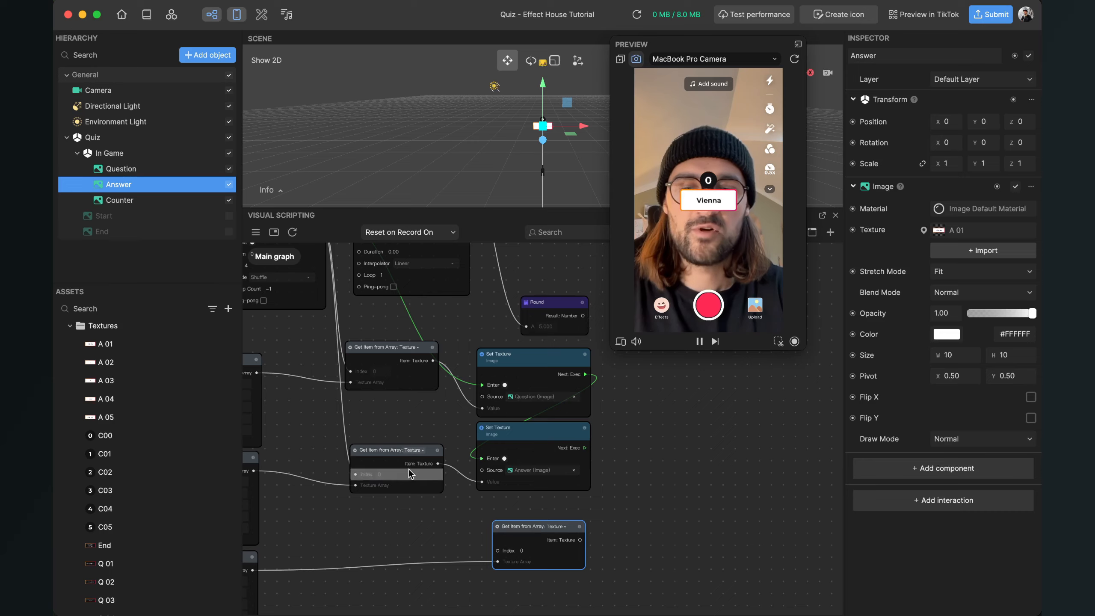
{"action": "middle_click_drag", "start_coordinate": [378, 526], "coordinate": [348, 512]}
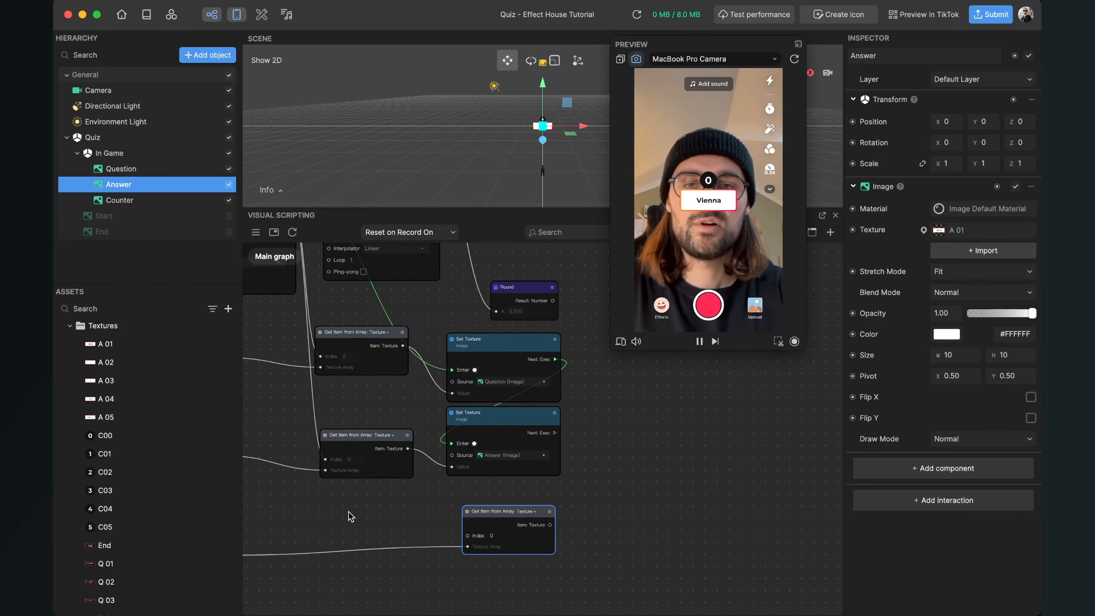
{"action": "left_click_drag", "start_coordinate": [552, 301], "coordinate": [473, 537]}
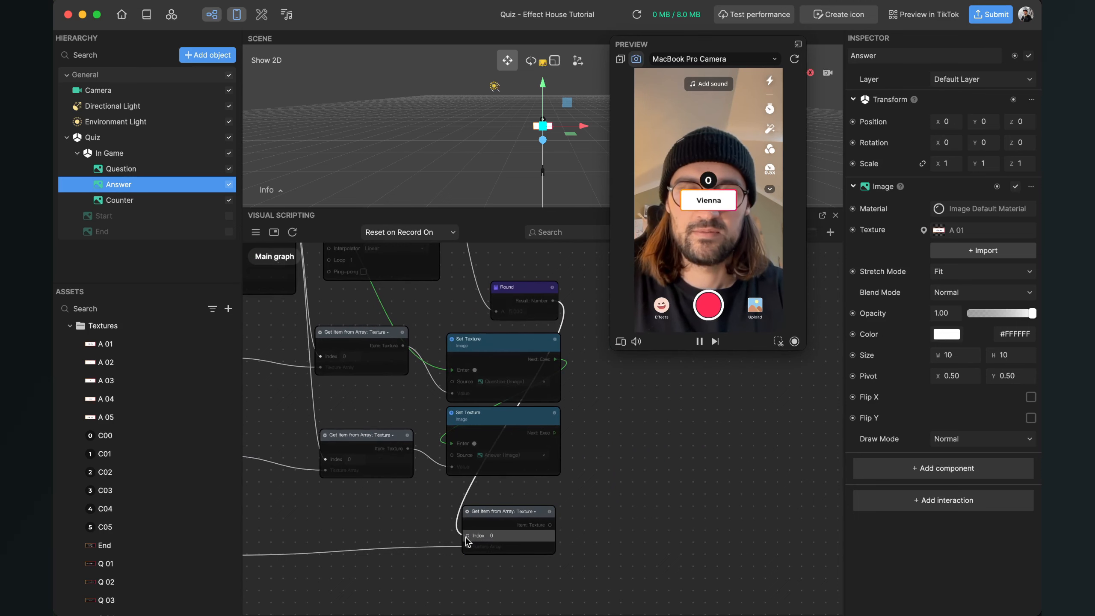
Step: Add a Set Texture node for the Counter image and place it to the right of the counter Get Item node
{"action": "scroll", "coordinate": [624, 470], "scroll_direction": "down", "scroll_amount": 4}
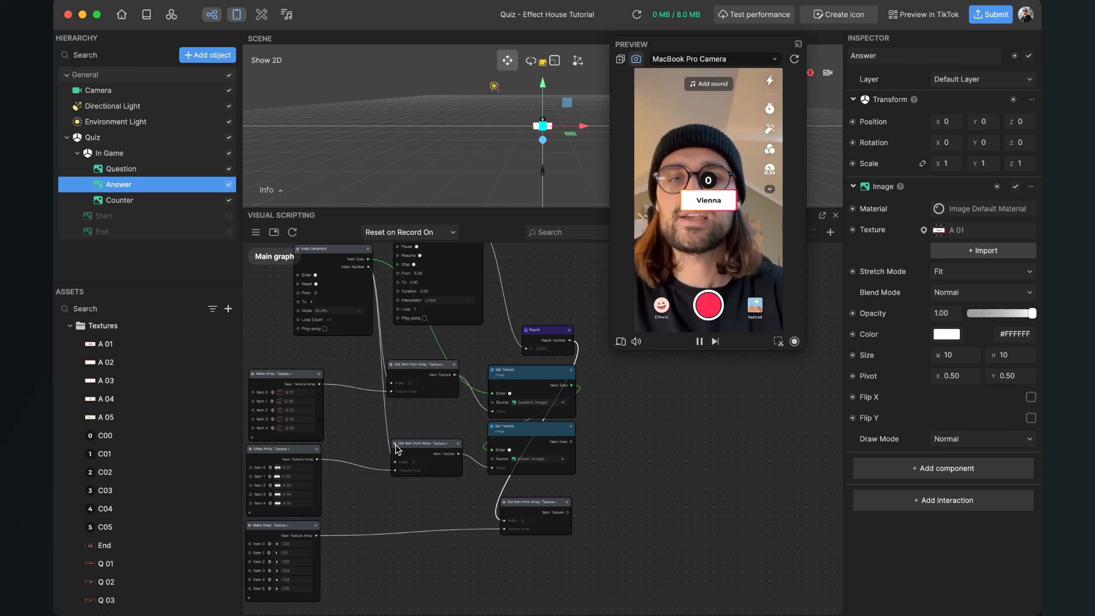
{"action": "left_click", "coordinate": [108, 152]}
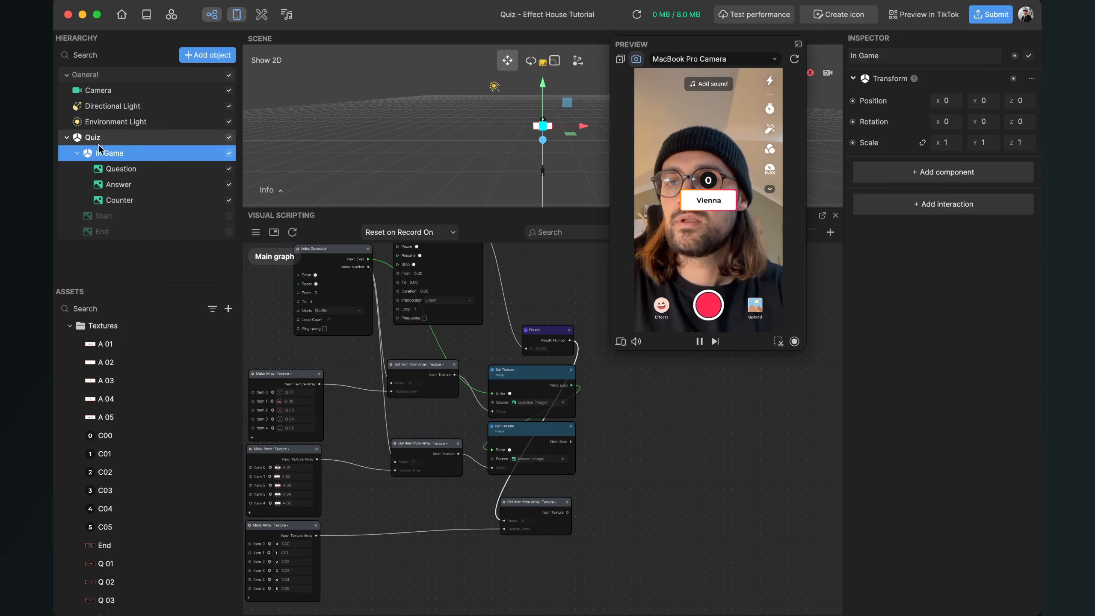
{"action": "left_click", "coordinate": [118, 200]}
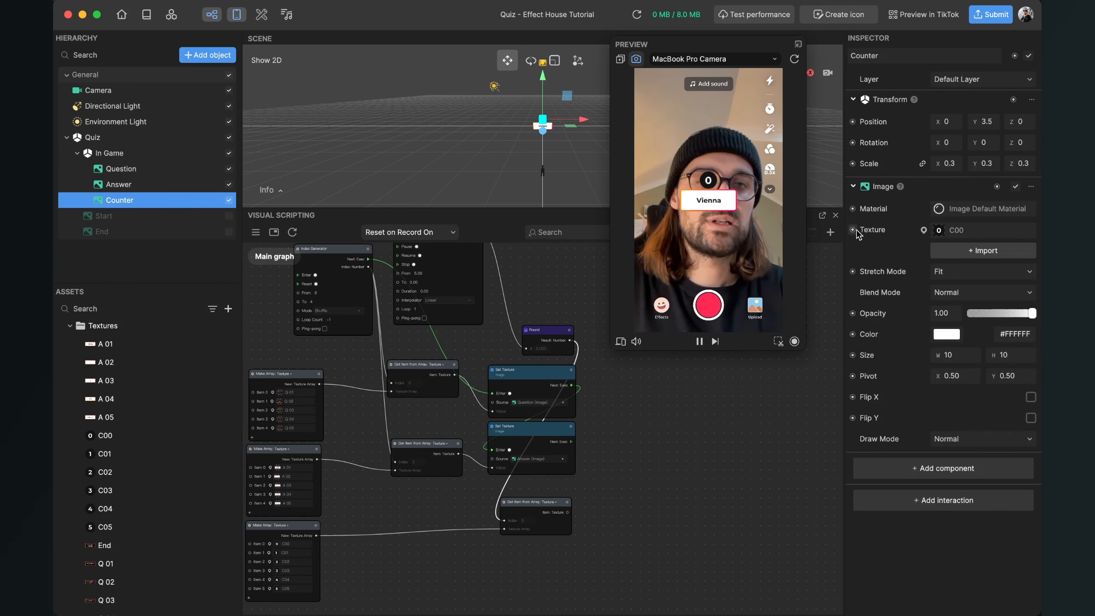
{"action": "left_click", "coordinate": [856, 230]}
{"action": "left_click", "coordinate": [875, 261]}
{"action": "left_click_drag", "start_coordinate": [580, 442], "coordinate": [653, 472]}
Step: Connect the counter Get Item's Item output to the Counter Set Texture's Value input and nudge that Set Texture node slightly right
{"action": "scroll", "coordinate": [590, 497], "scroll_direction": "up", "scroll_amount": 3}
{"action": "left_click_drag", "start_coordinate": [552, 518], "coordinate": [573, 517]}
{"action": "left_click_drag", "start_coordinate": [632, 497], "coordinate": [633, 508]}
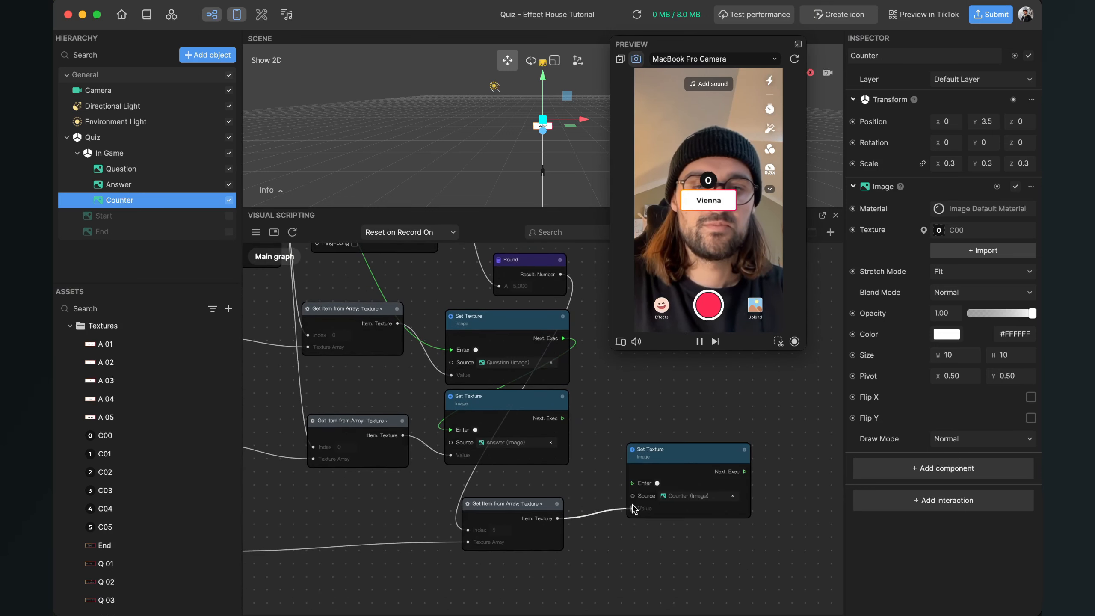
{"action": "mouse_move", "coordinate": [698, 454]}
{"action": "left_mouse_down"}
{"action": "mouse_move", "coordinate": [699, 468]}
{"action": "mouse_move", "coordinate": [706, 457]}
{"action": "left_mouse_up"}
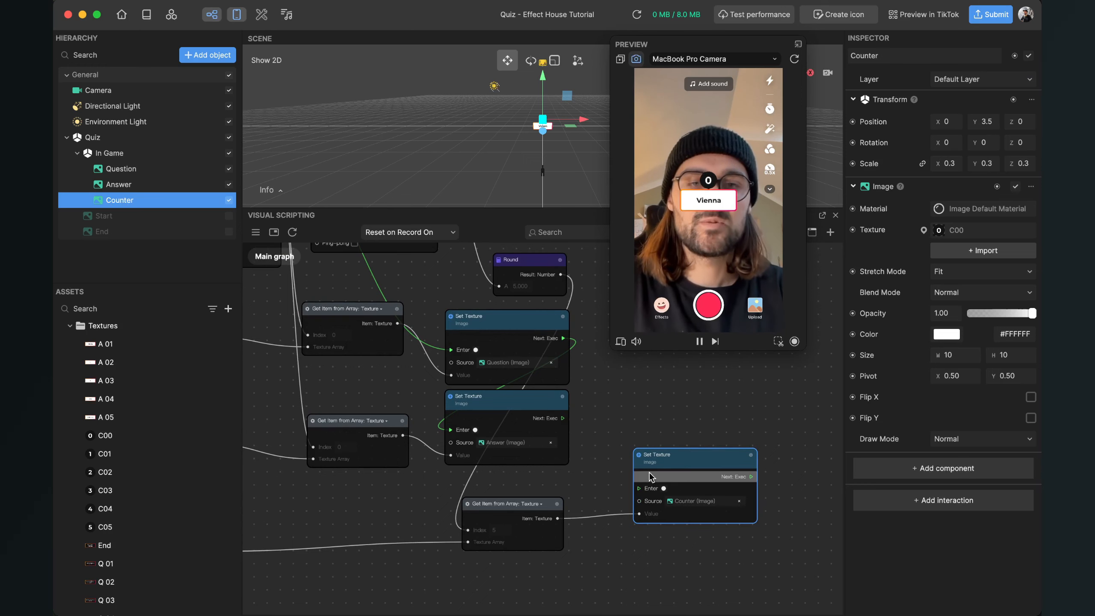
{"action": "scroll", "coordinate": [637, 472], "scroll_direction": "down", "scroll_amount": 2}
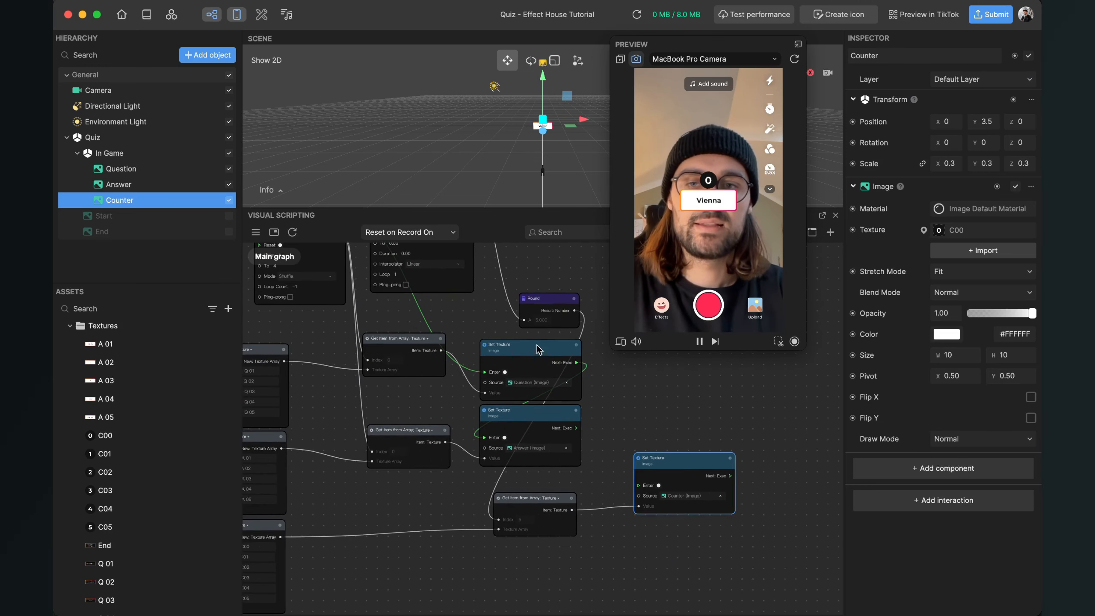
Step: Connect Transit by Time's Stay output to the Counter Set Texture's Enter input, returning that Set Texture node to its place right of the counter Get Item
{"action": "scroll", "coordinate": [537, 348], "scroll_direction": "up", "scroll_amount": 5}
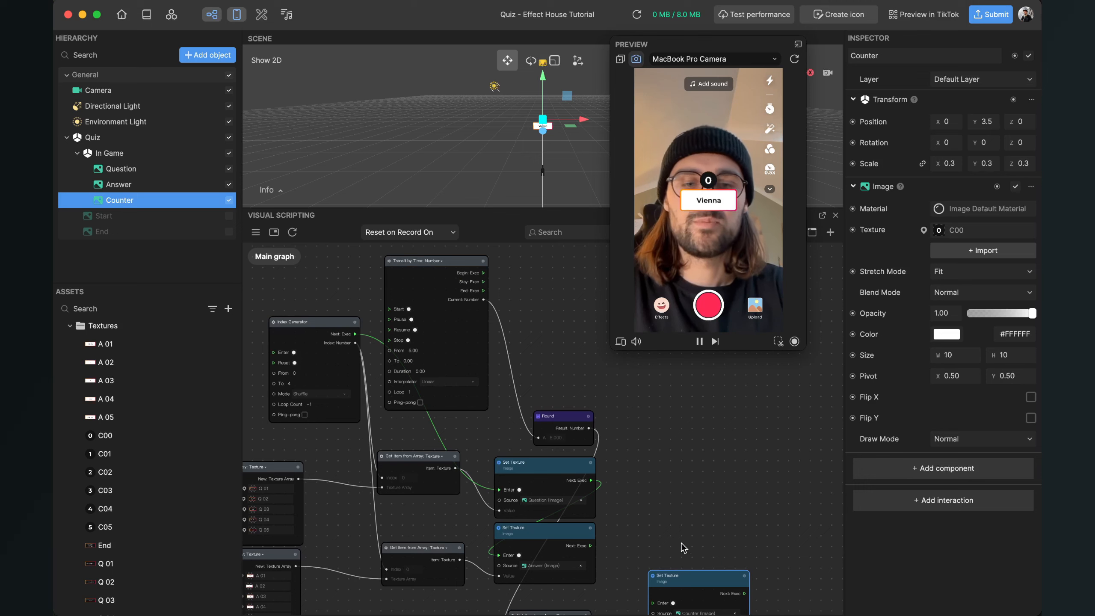
{"action": "left_click_drag", "start_coordinate": [691, 580], "coordinate": [545, 306]}
{"action": "scroll", "coordinate": [545, 306], "scroll_direction": "up", "scroll_amount": 2}
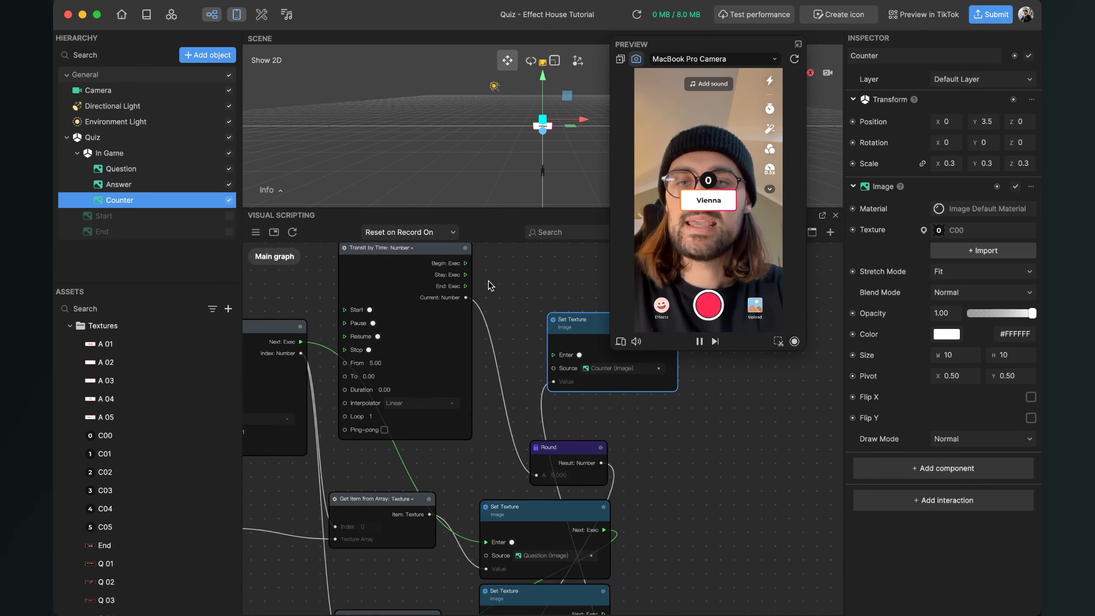
{"action": "left_click_drag", "start_coordinate": [466, 274], "coordinate": [469, 276]}
{"action": "left_click_drag", "start_coordinate": [535, 329], "coordinate": [547, 354]}
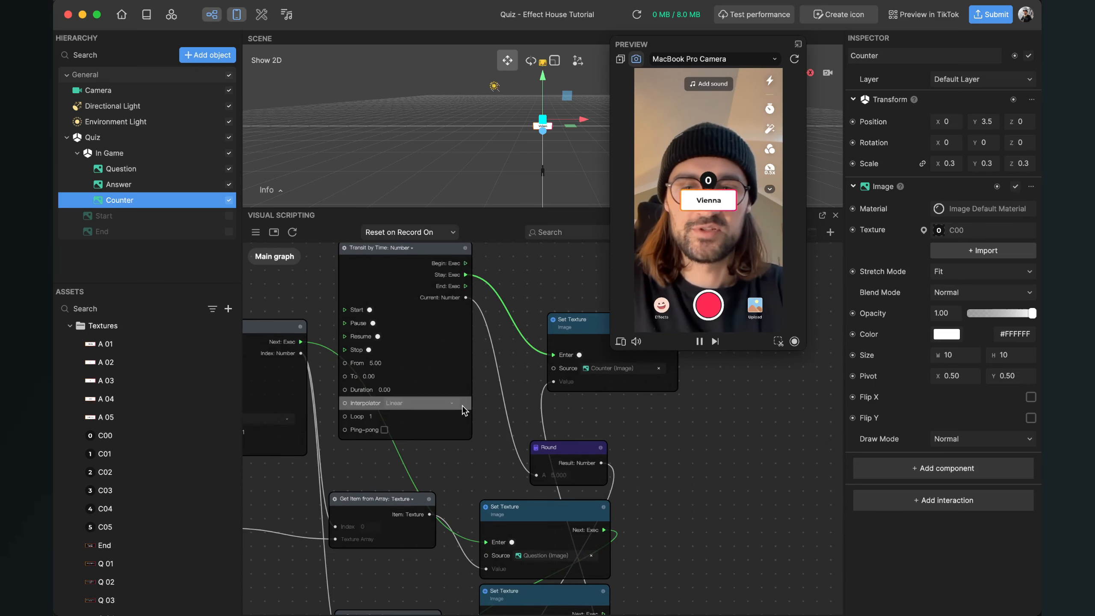
{"action": "scroll", "coordinate": [462, 406], "scroll_direction": "down", "scroll_amount": 5}
{"action": "scroll", "coordinate": [431, 407], "scroll_direction": "up", "scroll_amount": 4}
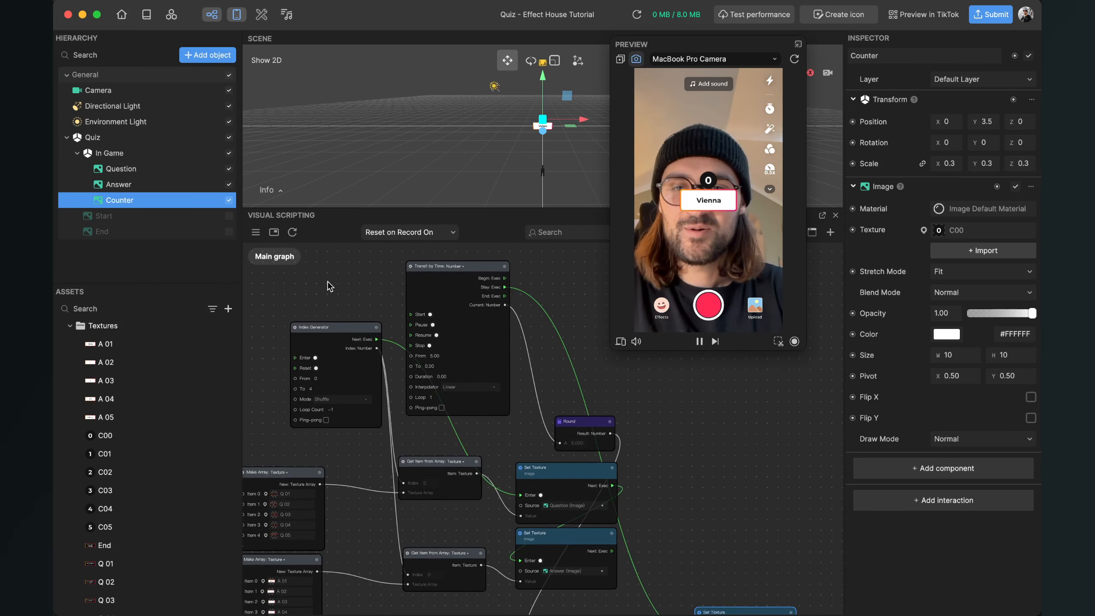
Step: Move the Transit by Time node to the left of the Index Generator node
{"action": "left_click_drag", "start_coordinate": [327, 280], "coordinate": [432, 308]}
{"action": "left_click_drag", "start_coordinate": [566, 293], "coordinate": [292, 304]}
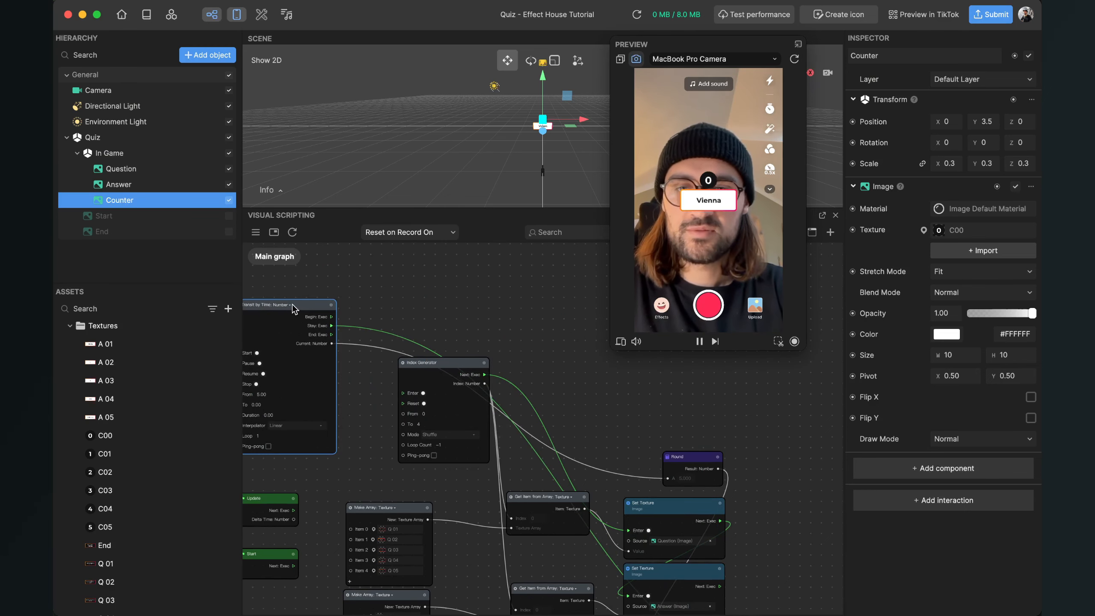
{"action": "left_click_drag", "start_coordinate": [449, 281], "coordinate": [536, 287]}
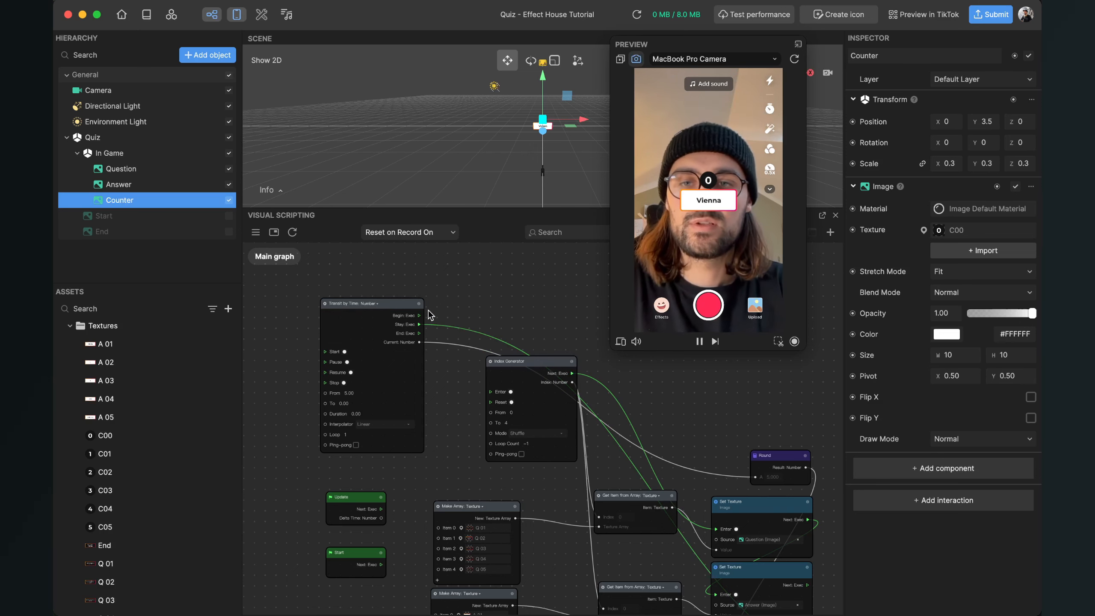
Step: Connect the Transit by Time node's Begin output to the Index Generator's Enter input
{"action": "scroll", "coordinate": [428, 310], "scroll_direction": "up", "scroll_amount": 4}
{"action": "scroll", "coordinate": [428, 310], "scroll_direction": "down", "scroll_amount": 10}
{"action": "scroll", "coordinate": [400, 314], "scroll_direction": "up", "scroll_amount": 6}
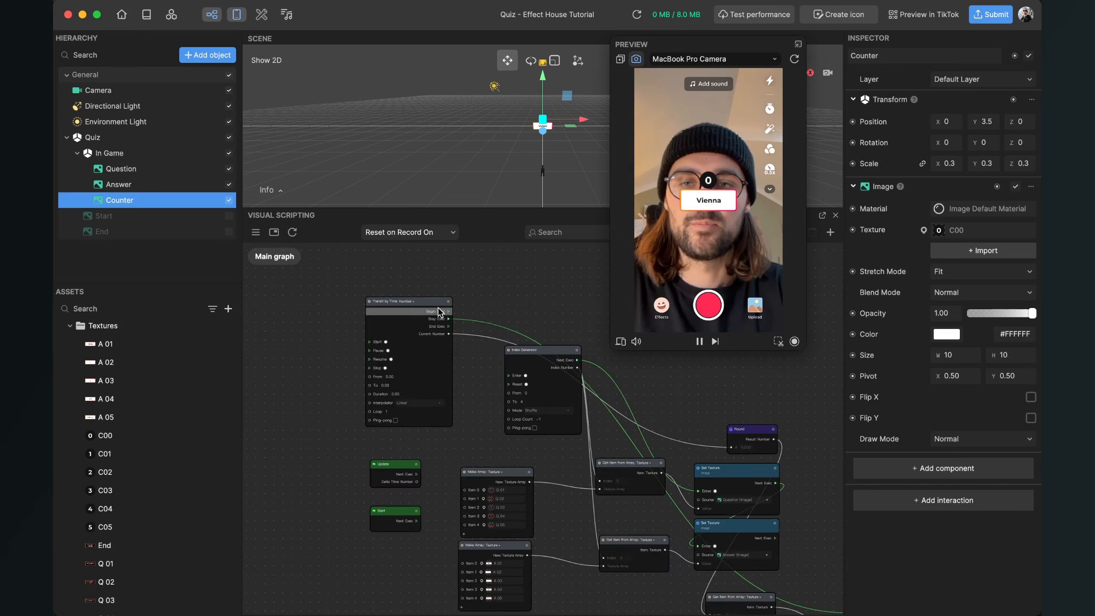
{"action": "scroll", "coordinate": [438, 307], "scroll_direction": "up", "scroll_amount": 3}
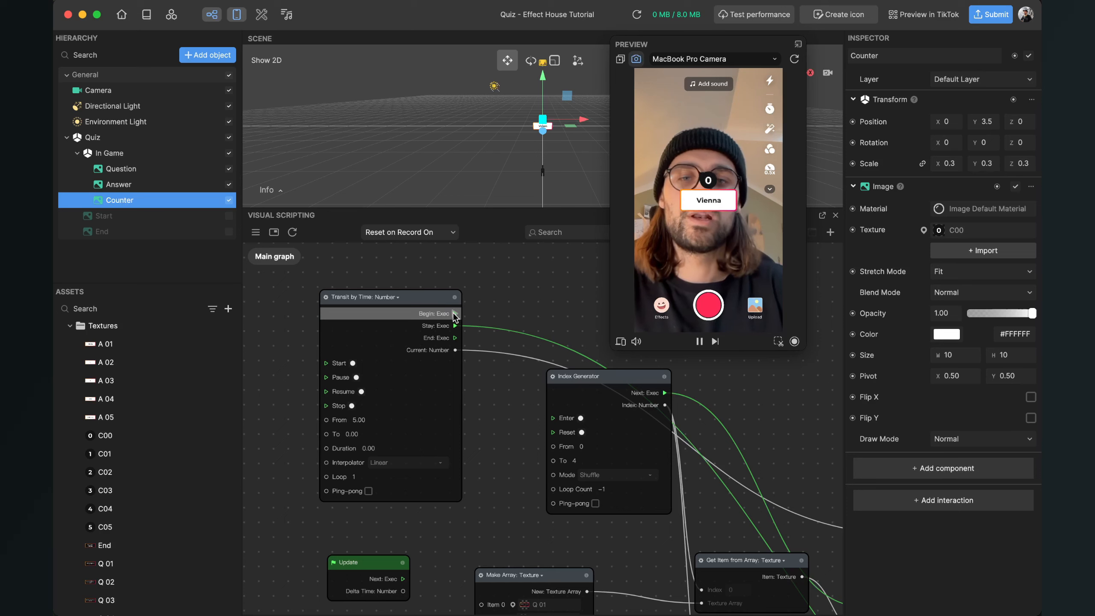
{"action": "left_click_drag", "start_coordinate": [454, 315], "coordinate": [553, 418]}
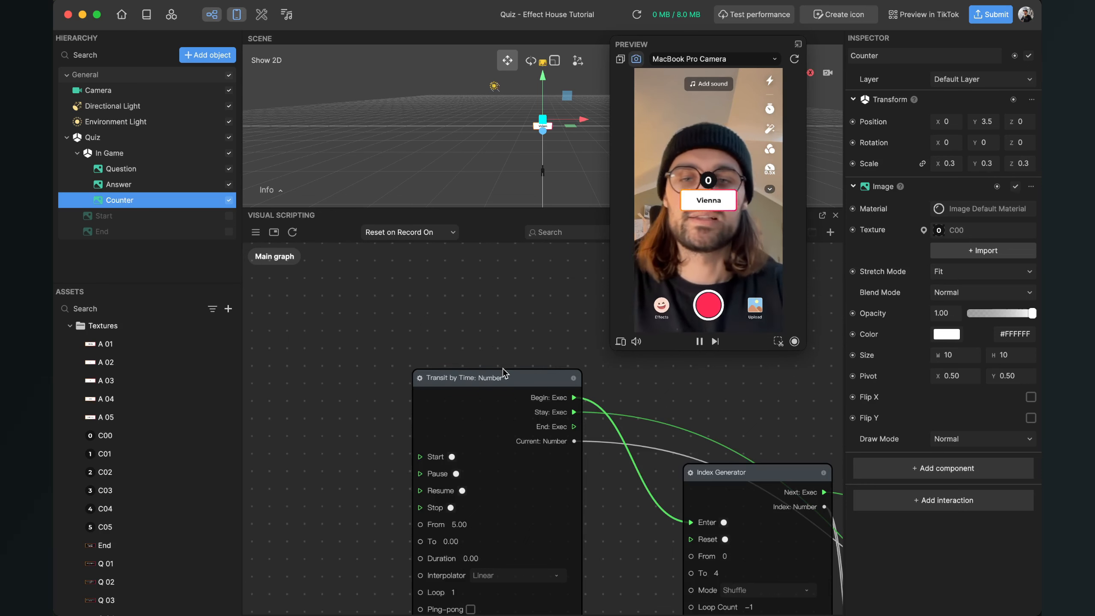
{"action": "scroll", "coordinate": [482, 323], "scroll_direction": "down", "scroll_amount": 1}
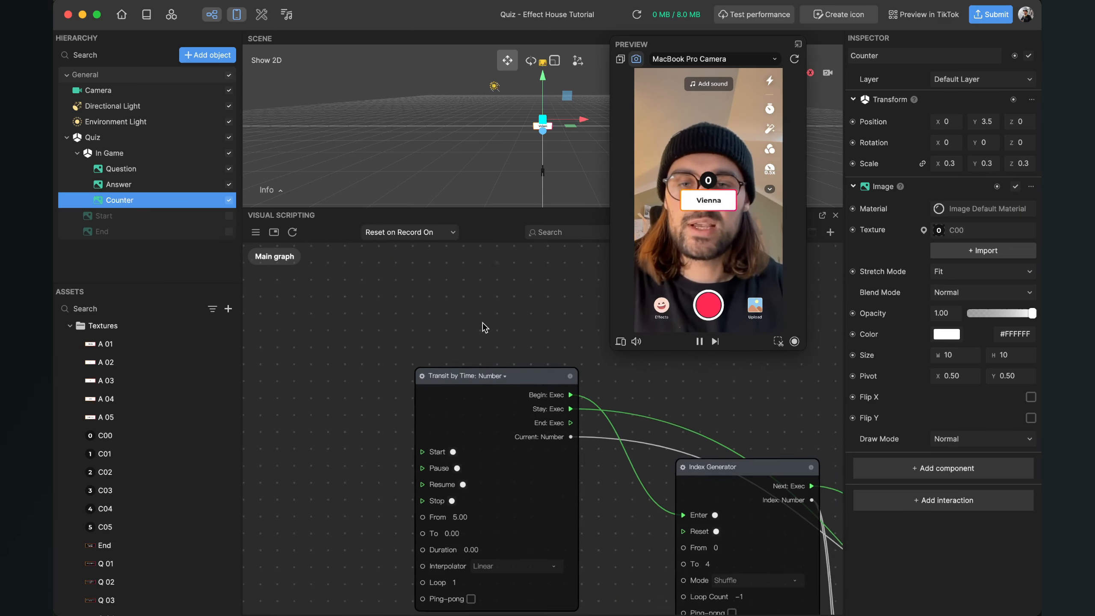
{"action": "scroll", "coordinate": [482, 322], "scroll_direction": "down", "scroll_amount": 1}
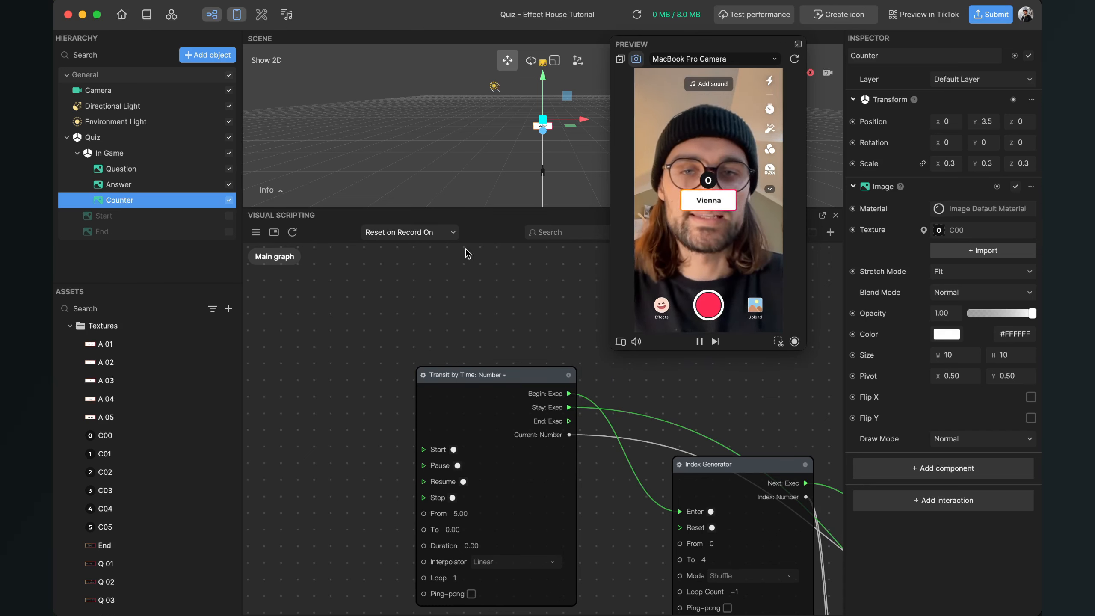
Step: Add a Screen Tap node left of the Transit by Time node and connect its Next output to the Start input
{"action": "left_click", "coordinate": [830, 232]}
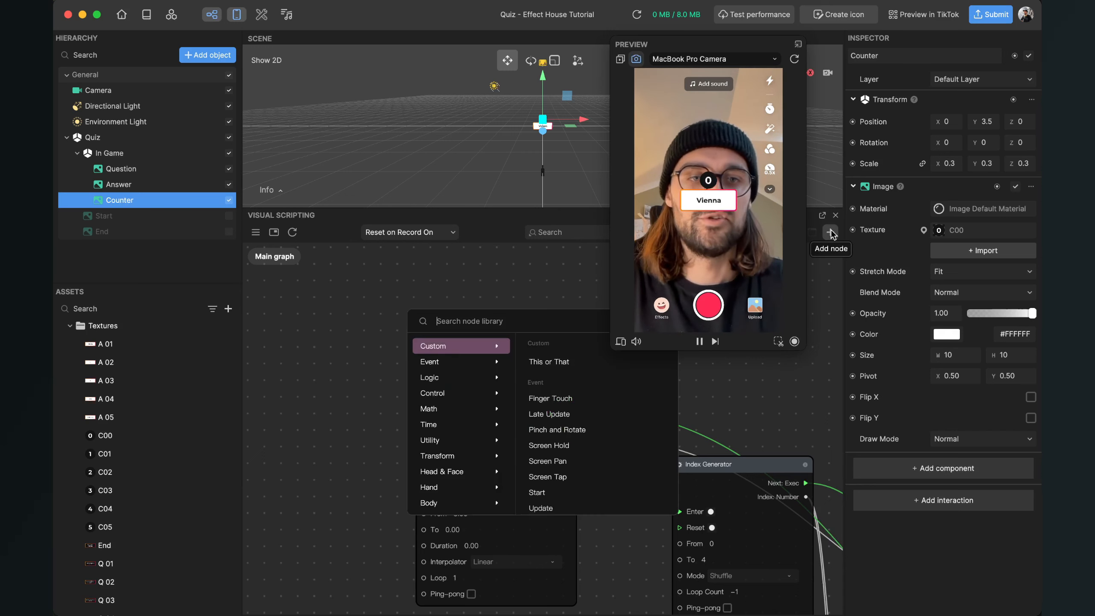
{"action": "type", "text": "scre"}
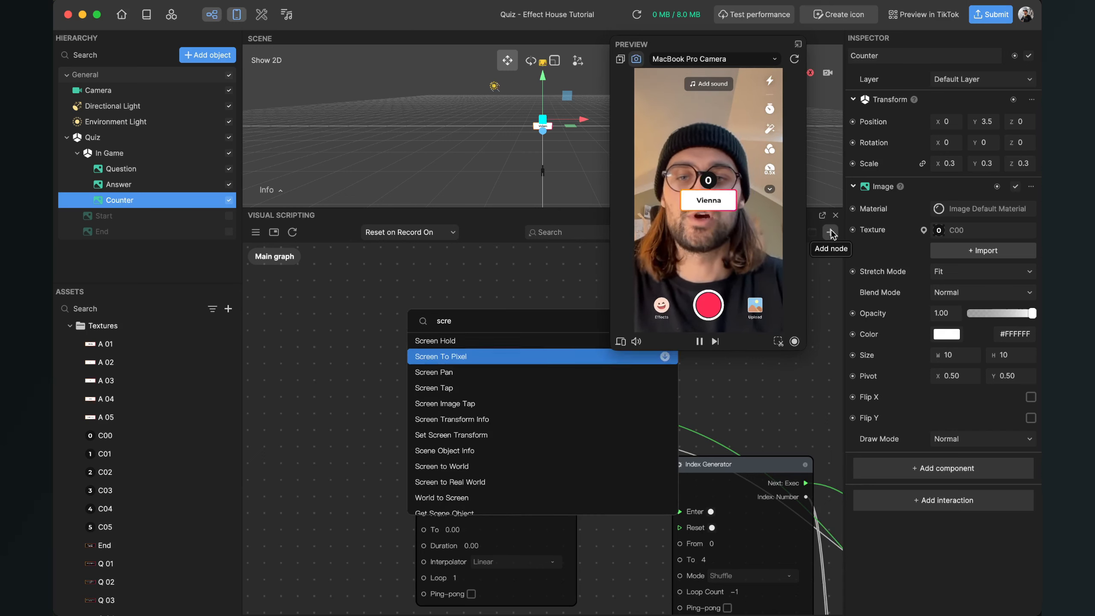
{"action": "key", "text": "Down"}
{"action": "key", "text": "Down"}
{"action": "key", "text": "Return"}
{"action": "left_click_drag", "start_coordinate": [596, 426], "coordinate": [311, 374]}
{"action": "scroll", "coordinate": [337, 341], "scroll_direction": "left", "scroll_amount": 4}
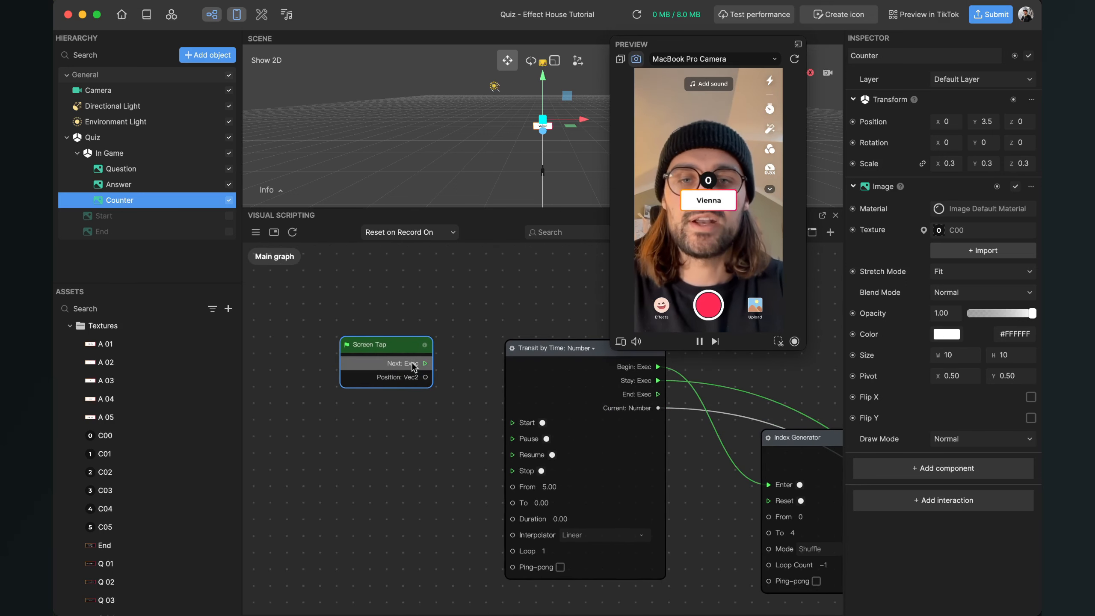
{"action": "left_click_drag", "start_coordinate": [425, 362], "coordinate": [512, 424]}
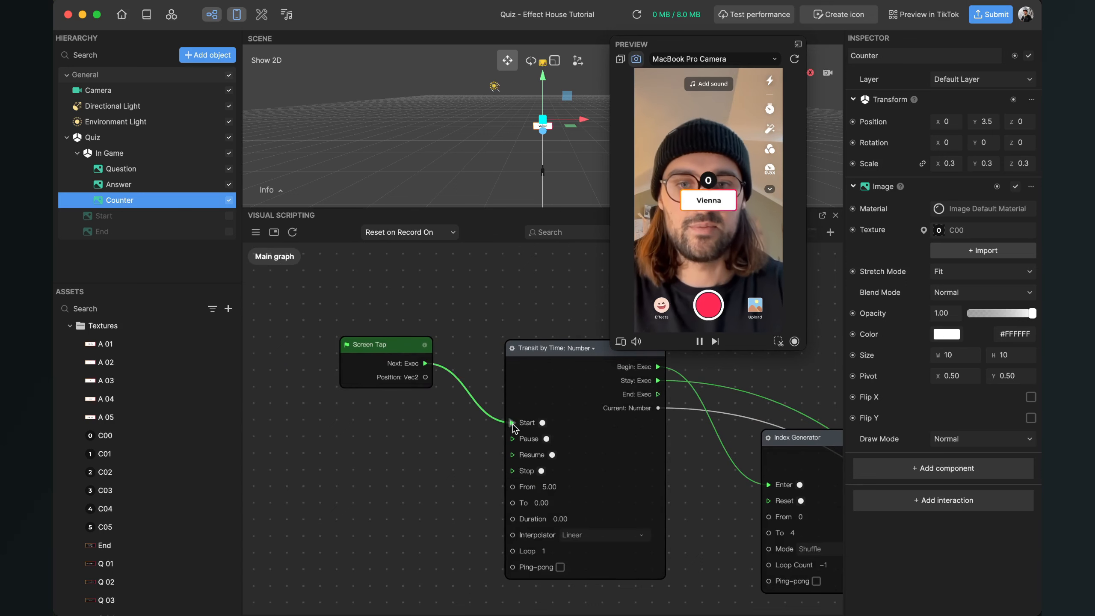
Step: Move the Screen Tap node further left, leaving a wide gap before the Transit by Time node
{"action": "scroll", "coordinate": [379, 452], "scroll_direction": "down", "scroll_amount": 5}
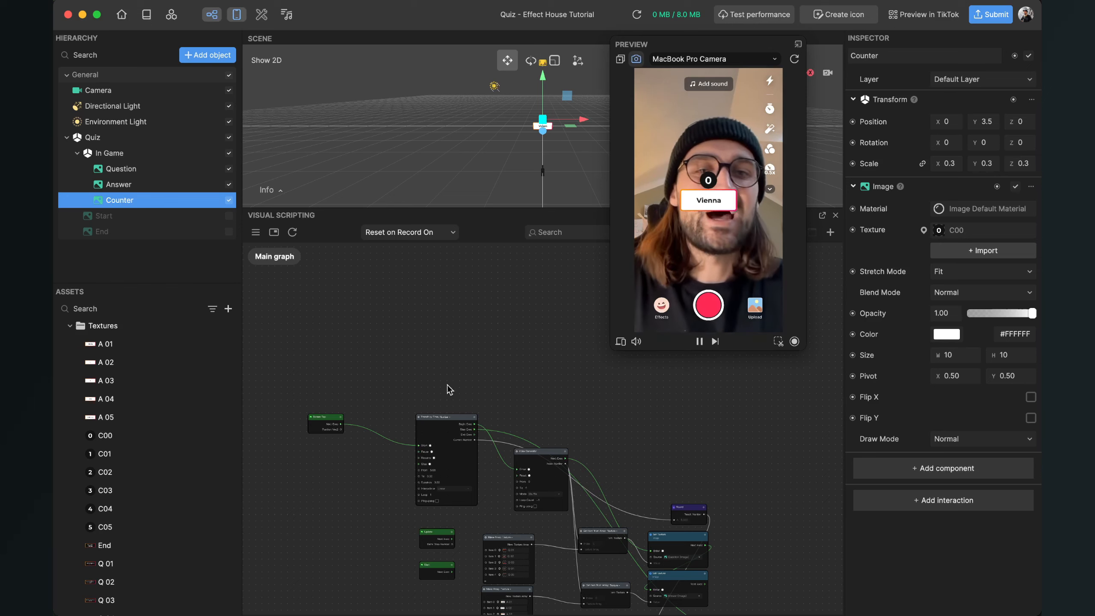
{"action": "scroll", "coordinate": [337, 401], "scroll_direction": "up", "scroll_amount": 5}
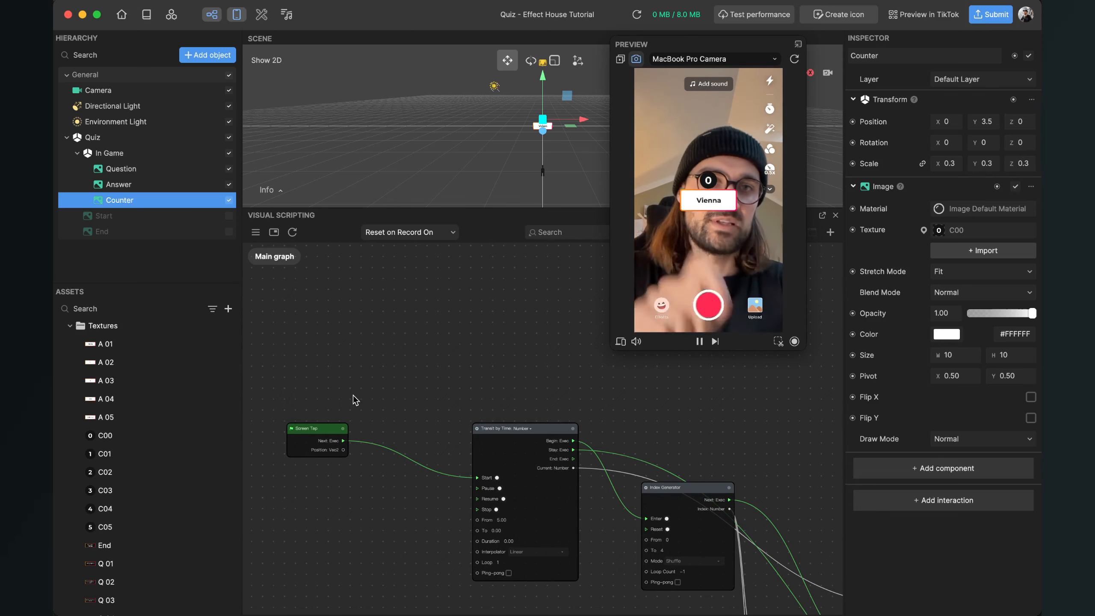
{"action": "scroll", "coordinate": [338, 399], "scroll_direction": "down", "scroll_amount": 5}
{"action": "scroll", "coordinate": [342, 399], "scroll_direction": "up", "scroll_amount": 3}
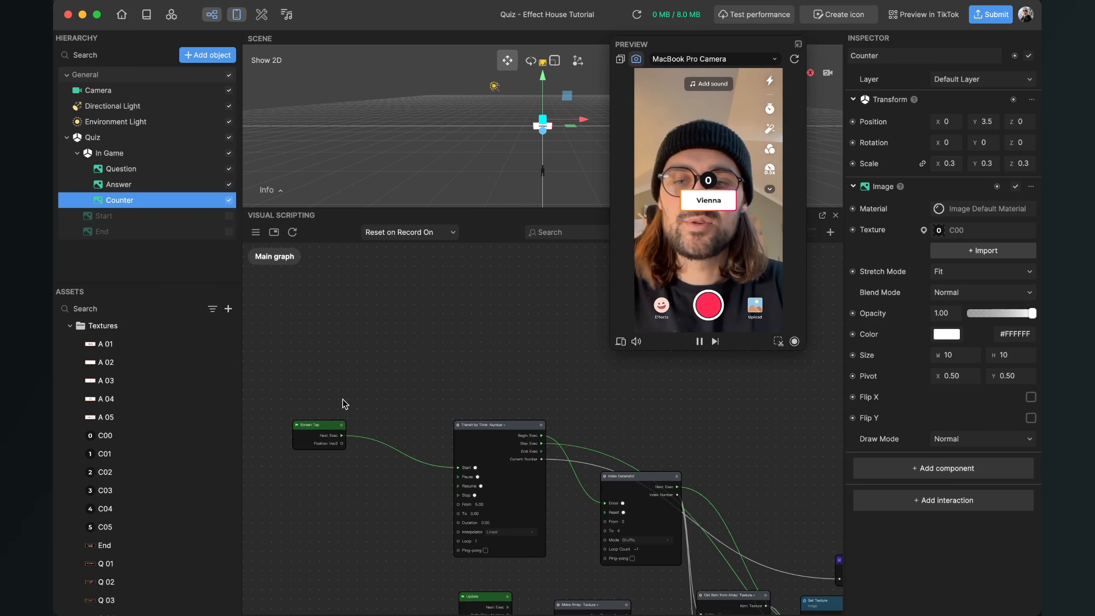
{"action": "left_click_drag", "start_coordinate": [342, 399], "coordinate": [329, 361]}
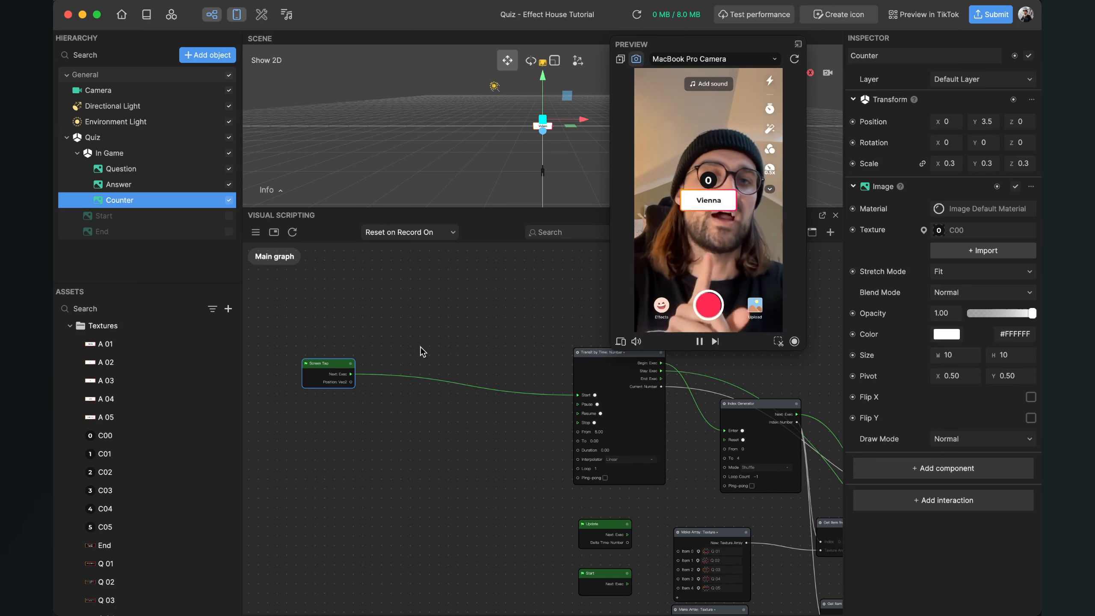
{"action": "scroll", "coordinate": [335, 365], "scroll_direction": "up", "scroll_amount": 3}
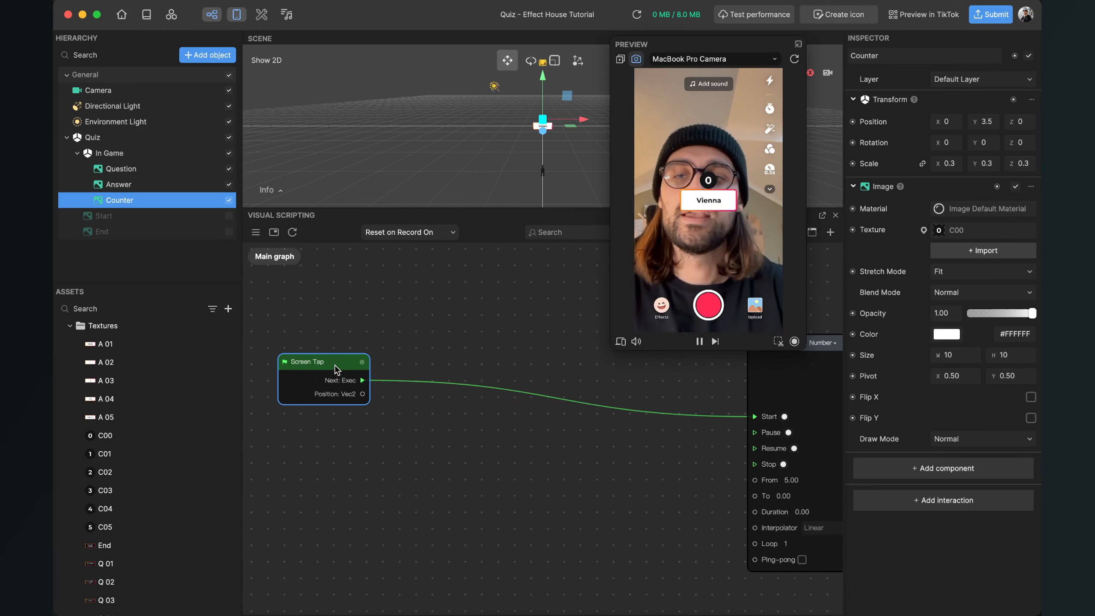
{"action": "left_click_drag", "start_coordinate": [334, 362], "coordinate": [286, 359]}
{"action": "scroll", "coordinate": [341, 354], "scroll_direction": "down", "scroll_amount": 1}
{"action": "middle_click_drag", "start_coordinate": [325, 421], "coordinate": [380, 422]}
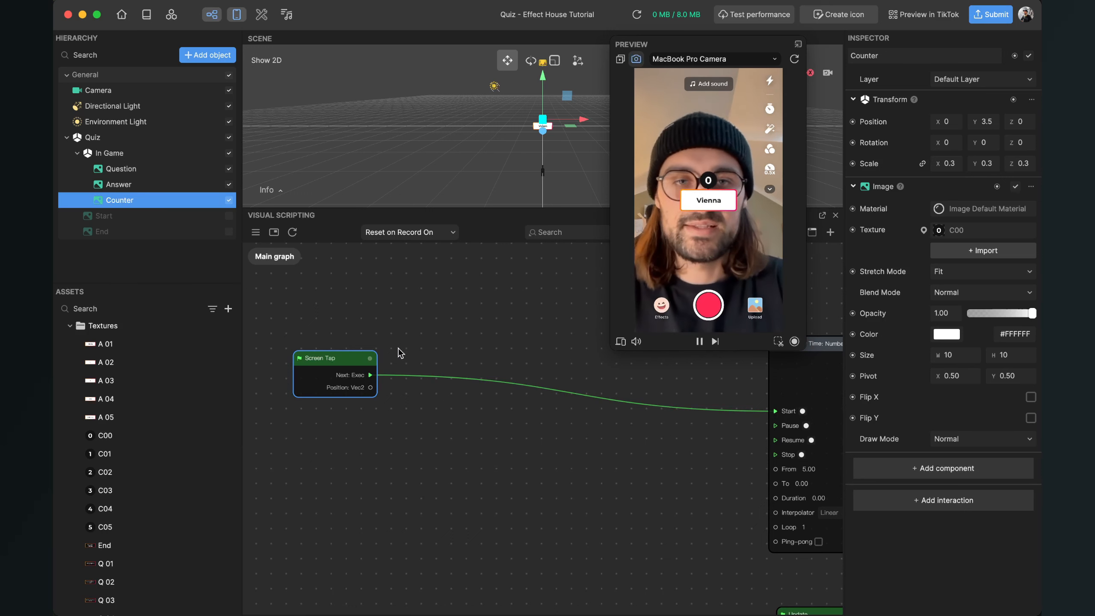
{"action": "left_click_drag", "start_coordinate": [337, 366], "coordinate": [331, 345]}
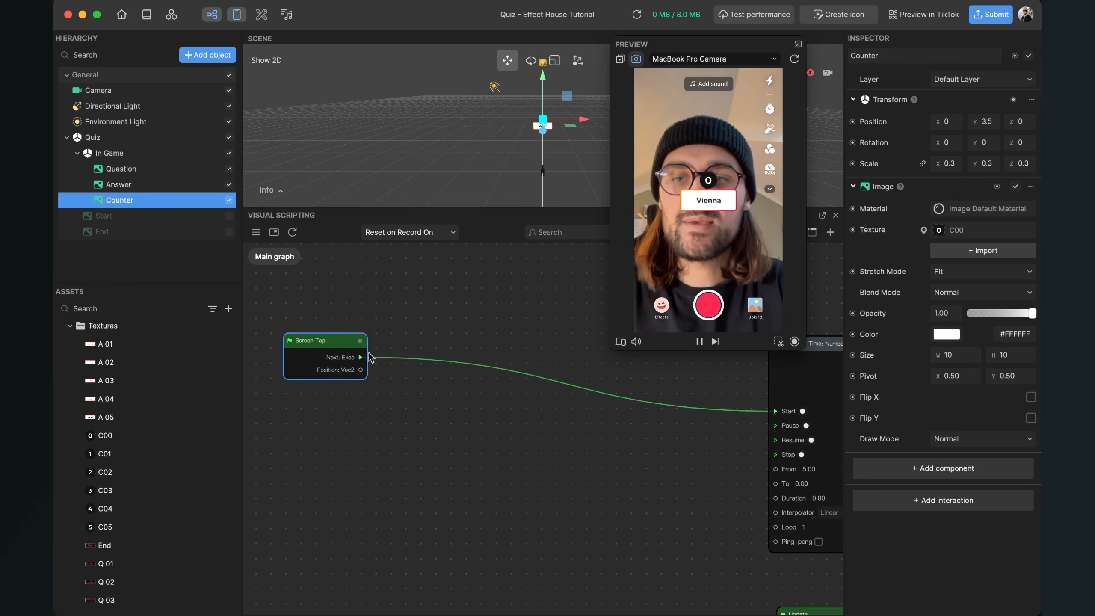
Step: Insert a Do Once node on the connection between Screen Tap's Next output and the Transit by Time node
{"action": "scroll", "coordinate": [361, 357], "scroll_direction": "up", "scroll_amount": 3}
{"action": "scroll", "coordinate": [361, 357], "scroll_direction": "down", "scroll_amount": 3}
{"action": "left_click_drag", "start_coordinate": [361, 358], "coordinate": [405, 342]}
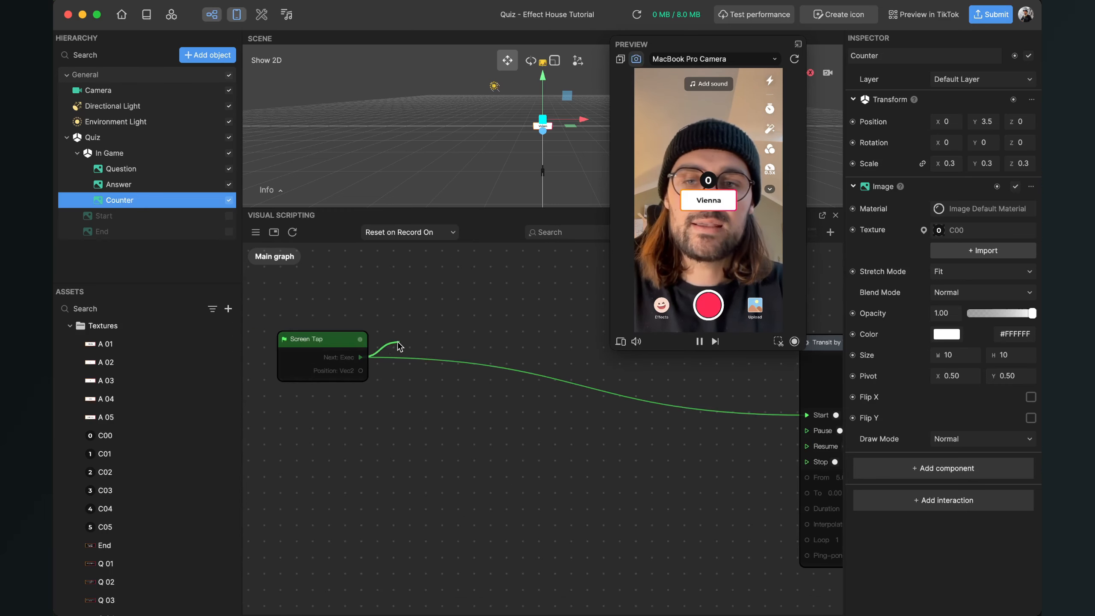
{"action": "left_click_drag", "start_coordinate": [510, 452], "coordinate": [505, 453]}
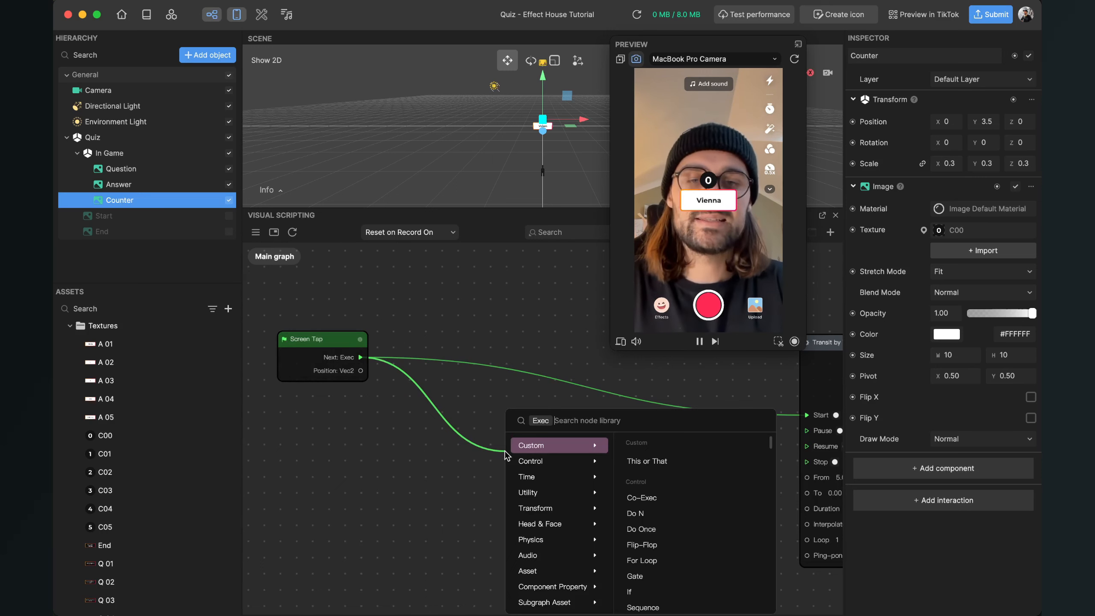
{"action": "type", "text": "do"}
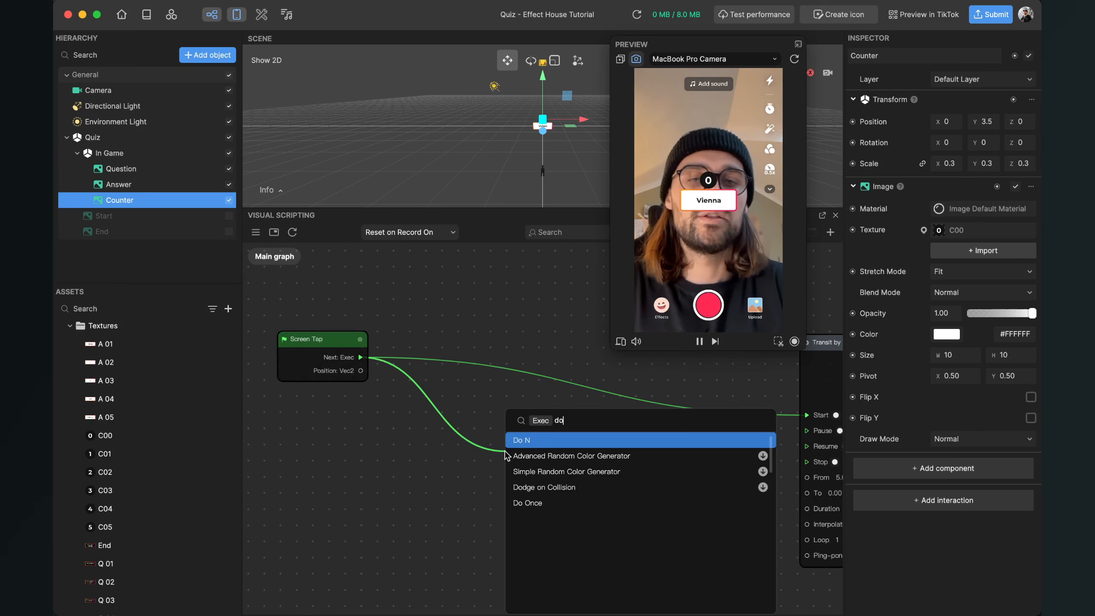
{"action": "left_click", "coordinate": [540, 503]}
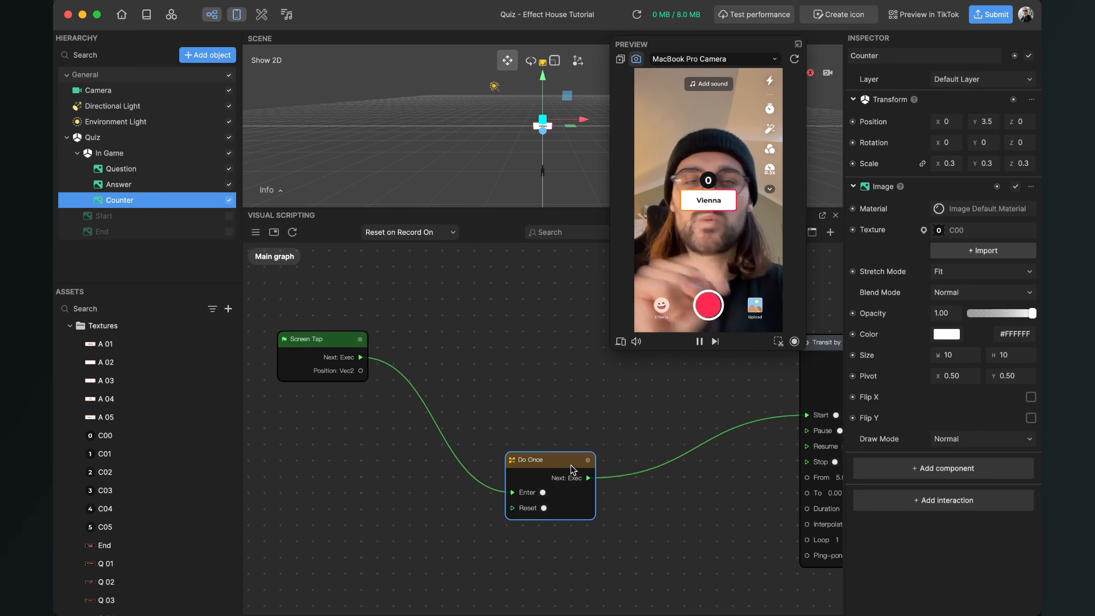
Step: Place the Do Once node close to the right of the Screen Tap node, slightly higher than it
{"action": "left_click_drag", "start_coordinate": [570, 460], "coordinate": [579, 392]}
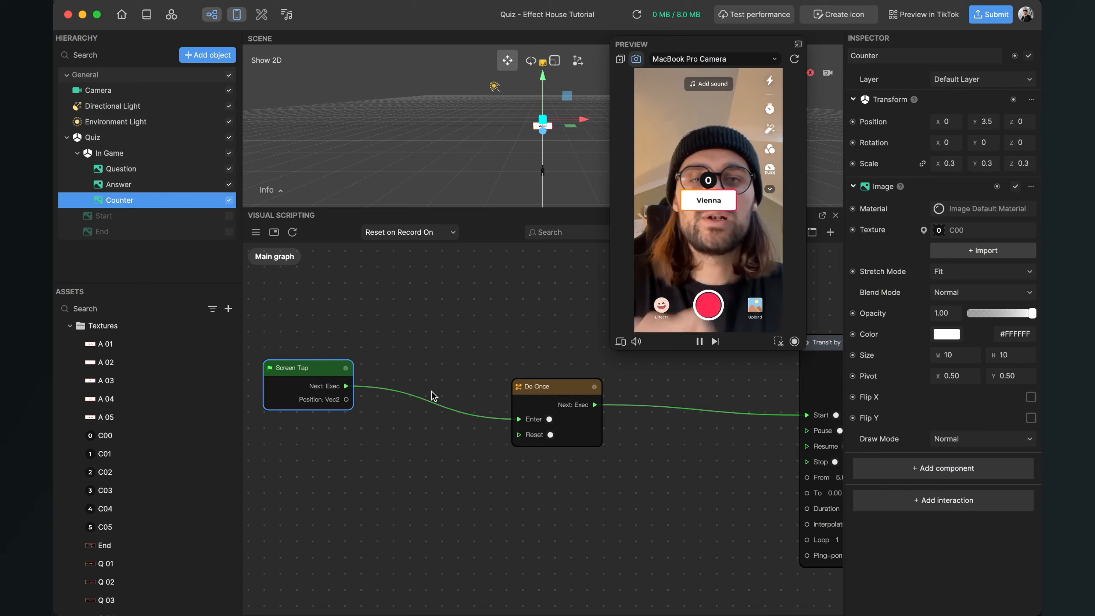
{"action": "scroll", "coordinate": [429, 395], "scroll_direction": "down", "scroll_amount": 2}
{"action": "left_click_drag", "start_coordinate": [547, 390], "coordinate": [426, 321]}
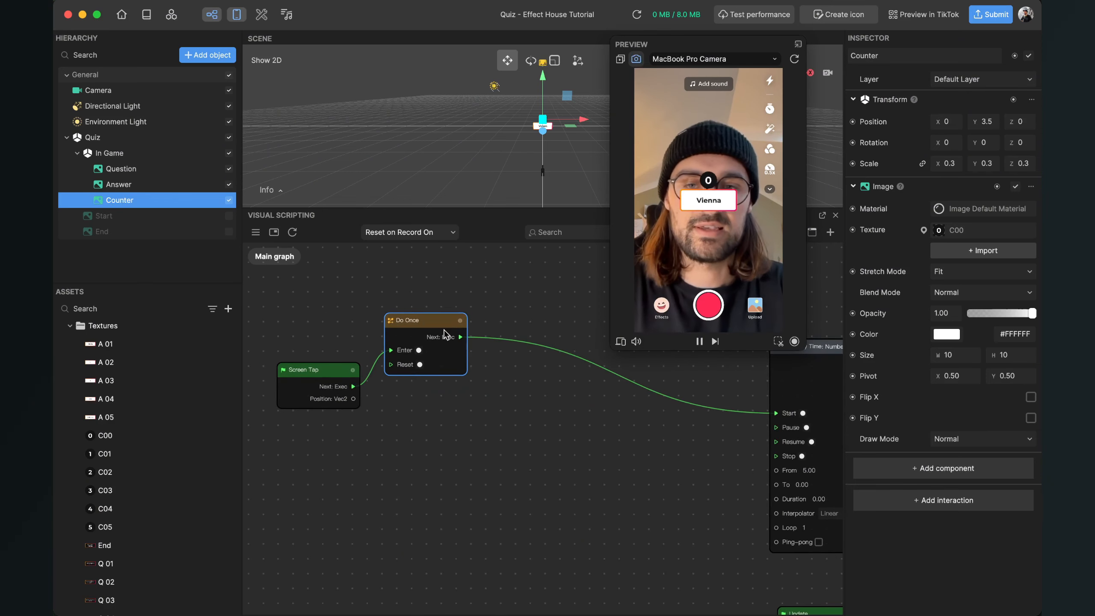
{"action": "scroll", "coordinate": [448, 332], "scroll_direction": "up", "scroll_amount": 2}
{"action": "scroll", "coordinate": [446, 341], "scroll_direction": "up", "scroll_amount": 2}
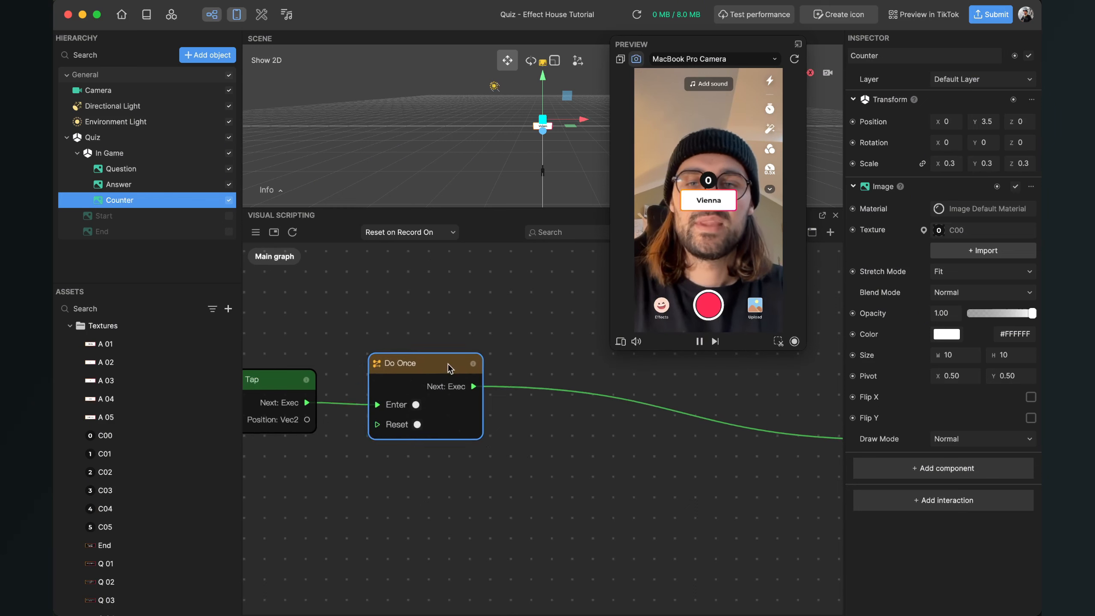
{"action": "left_click_drag", "start_coordinate": [449, 368], "coordinate": [437, 357]}
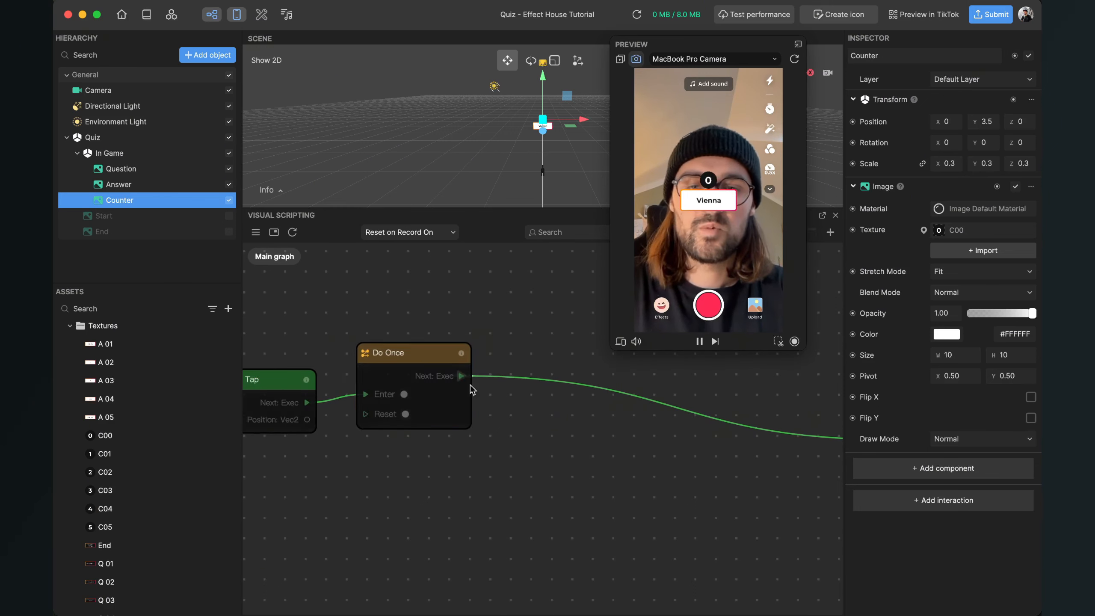
Step: Insert a Set Visibility node after Do Once's Next output and place it between the Do Once and Transit by Time nodes
{"action": "left_click_drag", "start_coordinate": [564, 477], "coordinate": [564, 476]}
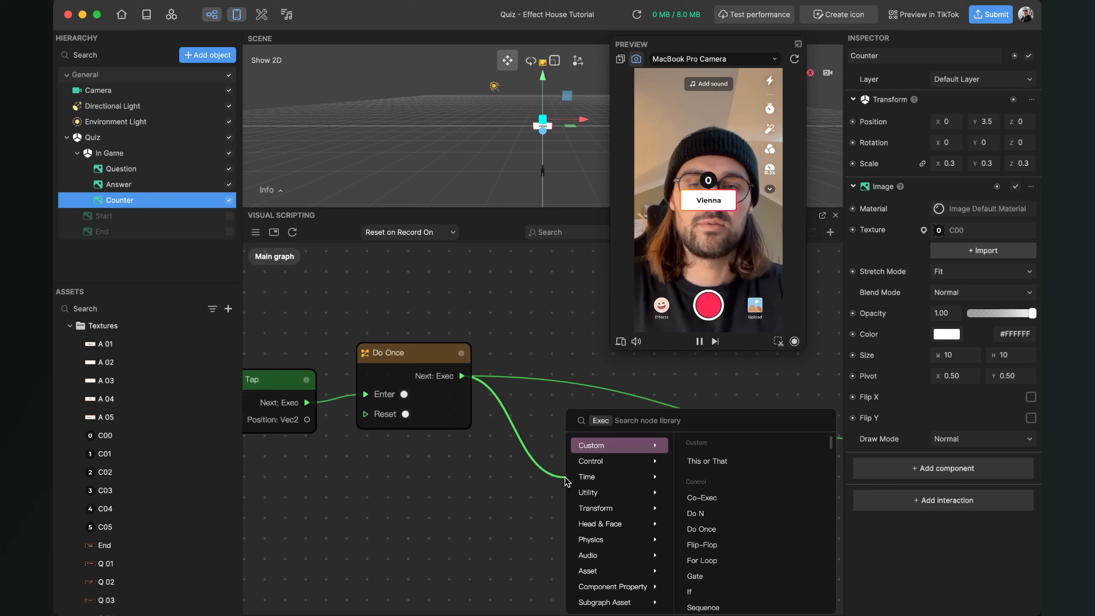
{"action": "type", "text": "set"}
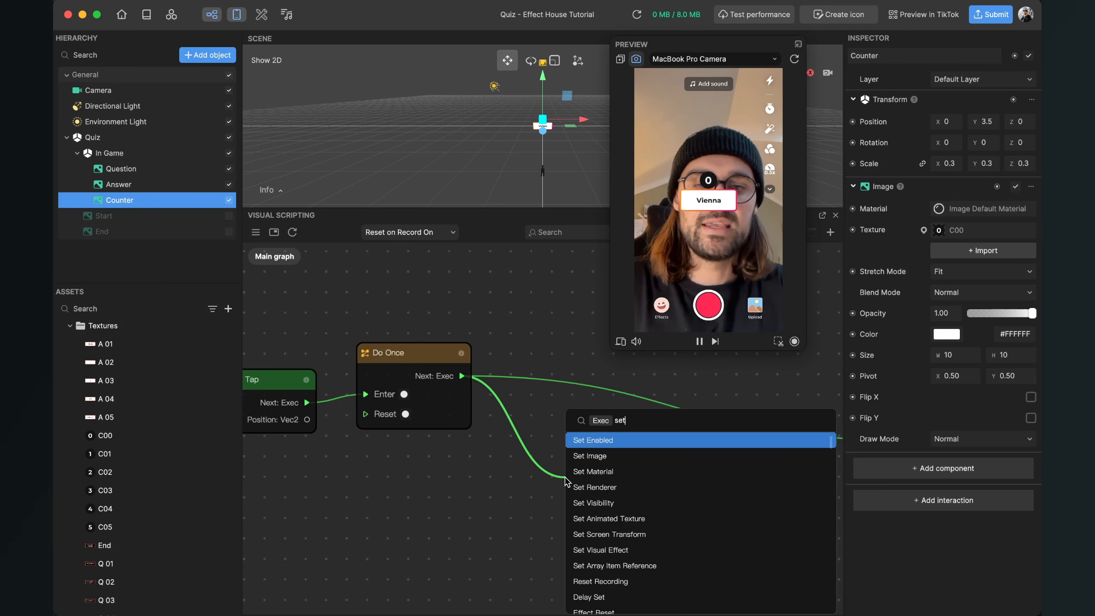
{"action": "key", "text": "Down"}
{"action": "key", "text": "Down"}
{"action": "key", "text": "Down"}
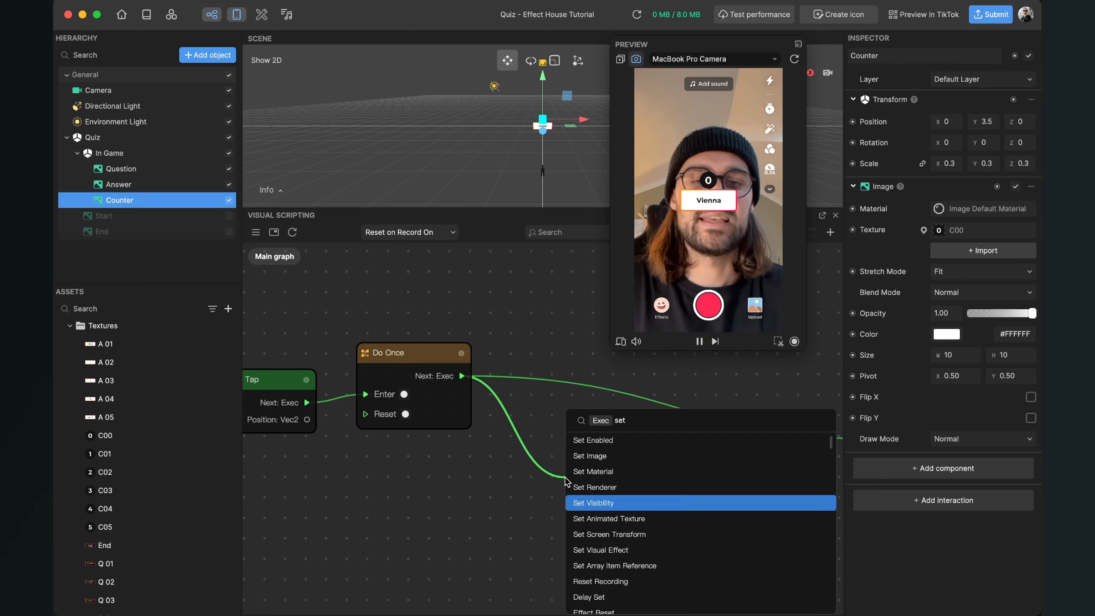
{"action": "key", "text": "Return"}
{"action": "scroll", "coordinate": [677, 428], "scroll_direction": "down", "scroll_amount": 4}
{"action": "scroll", "coordinate": [676, 428], "scroll_direction": "right", "scroll_amount": 4}
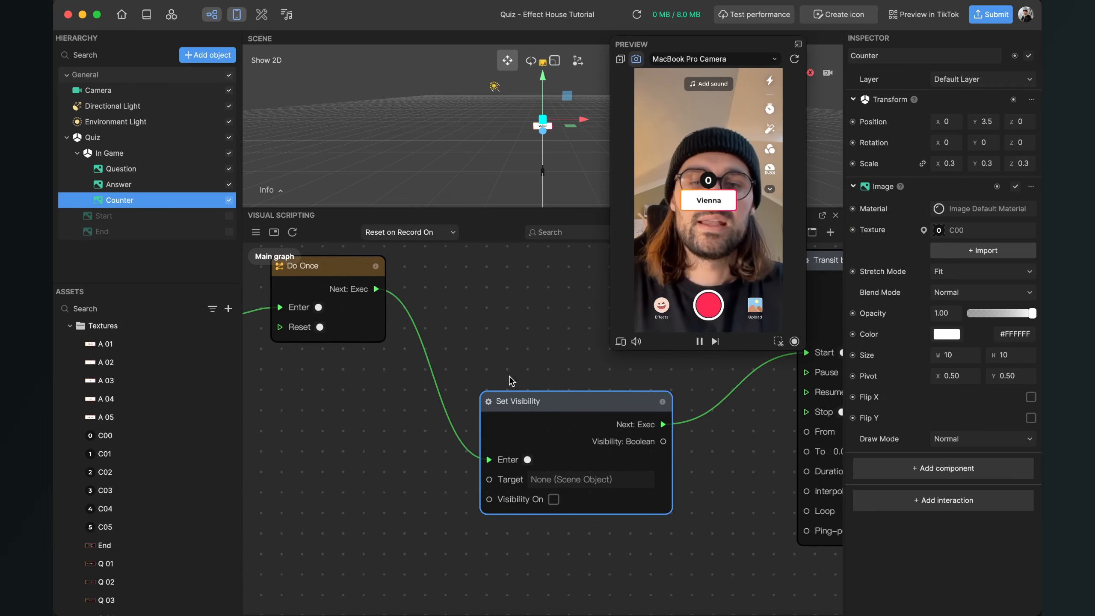
{"action": "left_click_drag", "start_coordinate": [545, 400], "coordinate": [526, 372]}
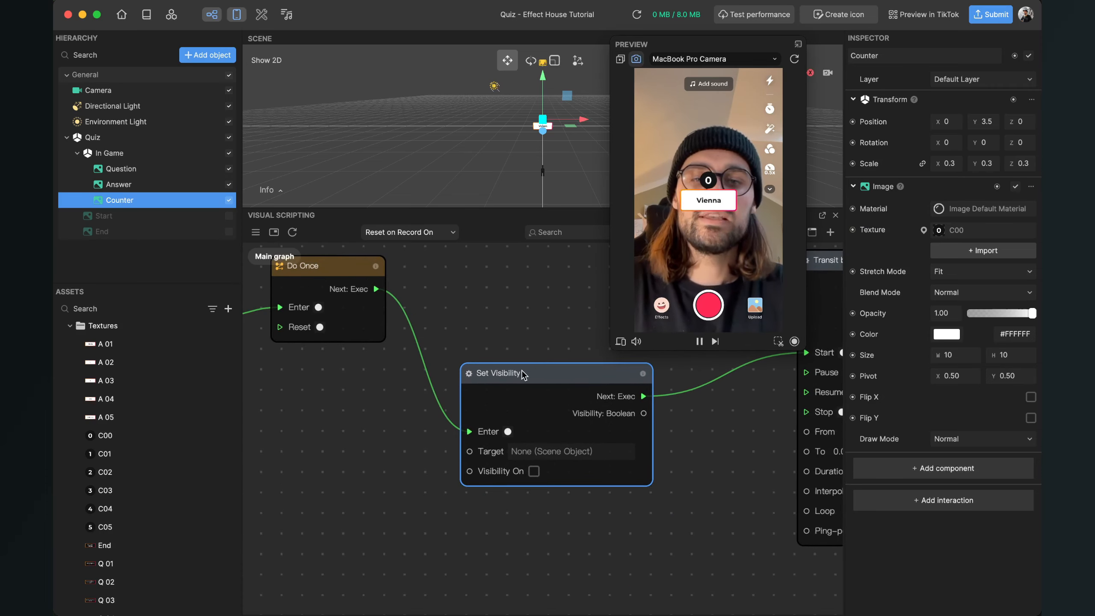
Step: Set the Set Visibility node's Target to Answer and move the node closer to the Do Once node
{"action": "left_click", "coordinate": [525, 454]}
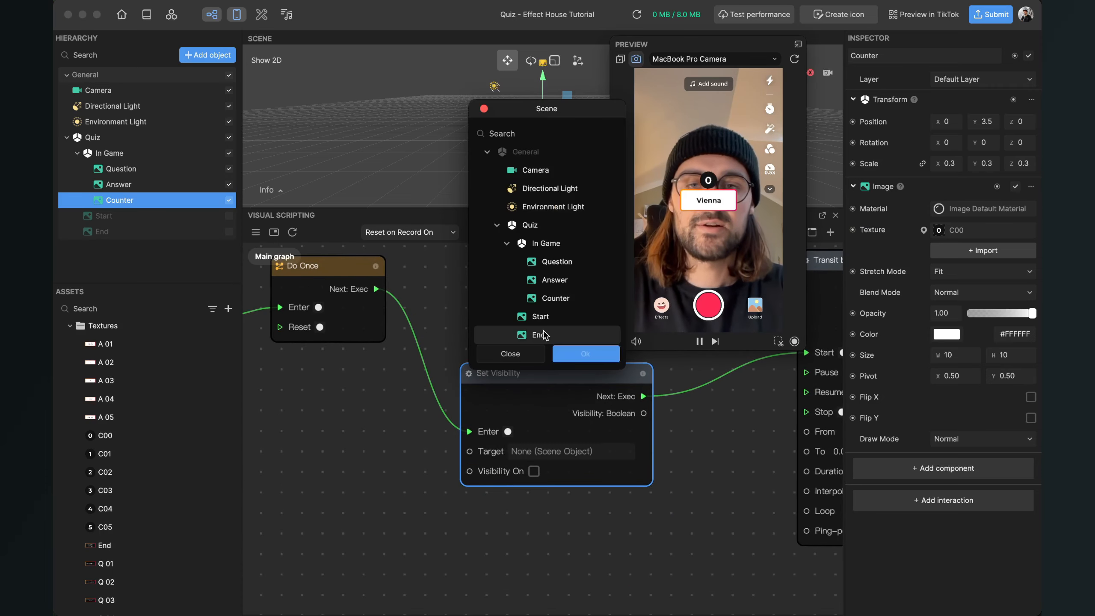
{"action": "left_click", "coordinate": [564, 280]}
{"action": "left_click", "coordinate": [587, 354]}
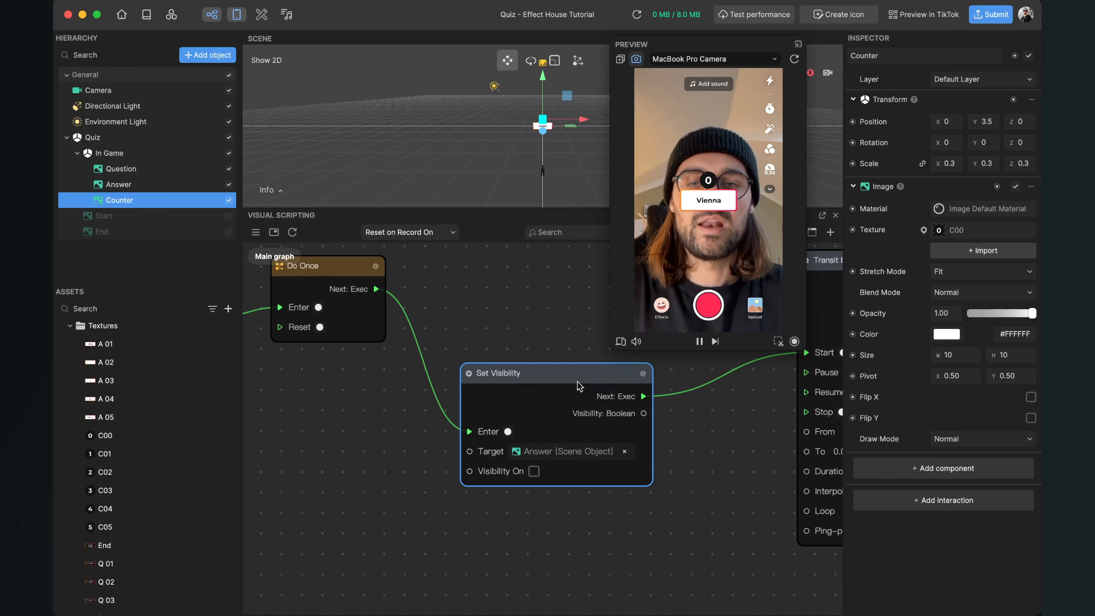
{"action": "left_click_drag", "start_coordinate": [578, 384], "coordinate": [493, 386]}
Step: Insert a second Set Visibility node after the Answer one's Next output and place it just before the Transit by Time node
{"action": "left_click_drag", "start_coordinate": [558, 399], "coordinate": [594, 435]}
{"action": "type", "text": "et"}
{"action": "left_click", "coordinate": [620, 518]}
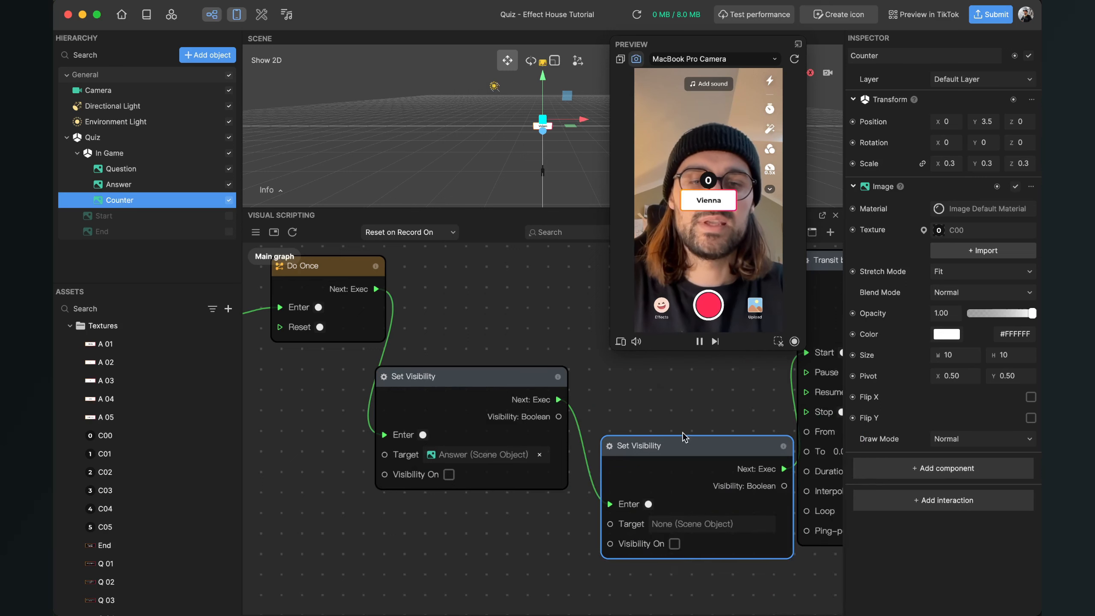
{"action": "left_click_drag", "start_coordinate": [674, 403], "coordinate": [654, 383]}
Step: Set the second Set Visibility node's Target to Question and turn its Visibility On option on
{"action": "left_click", "coordinate": [669, 469]}
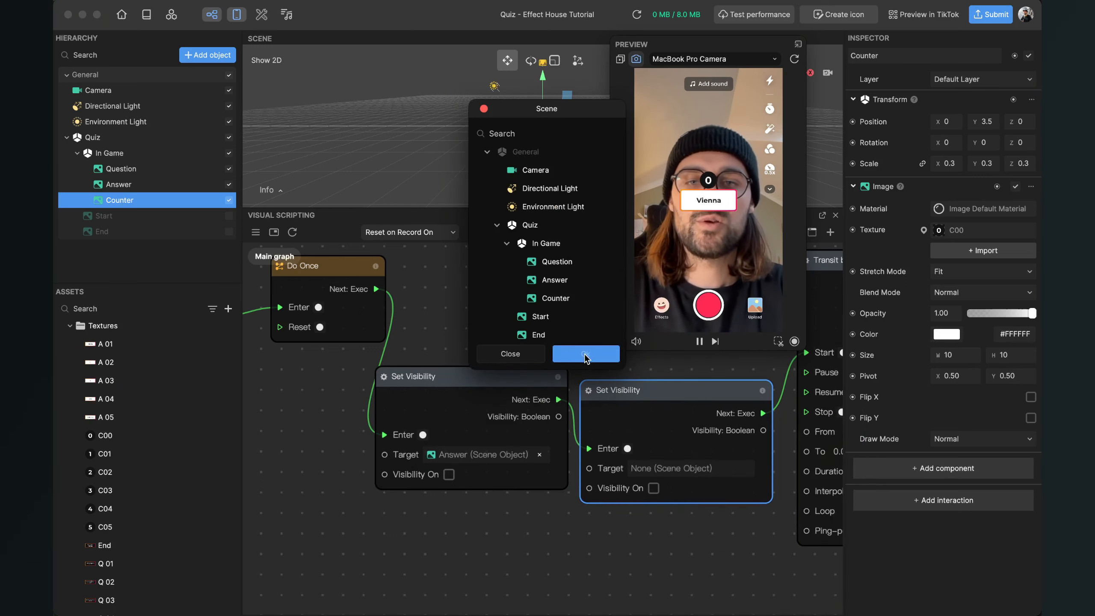
{"action": "left_click", "coordinate": [561, 265]}
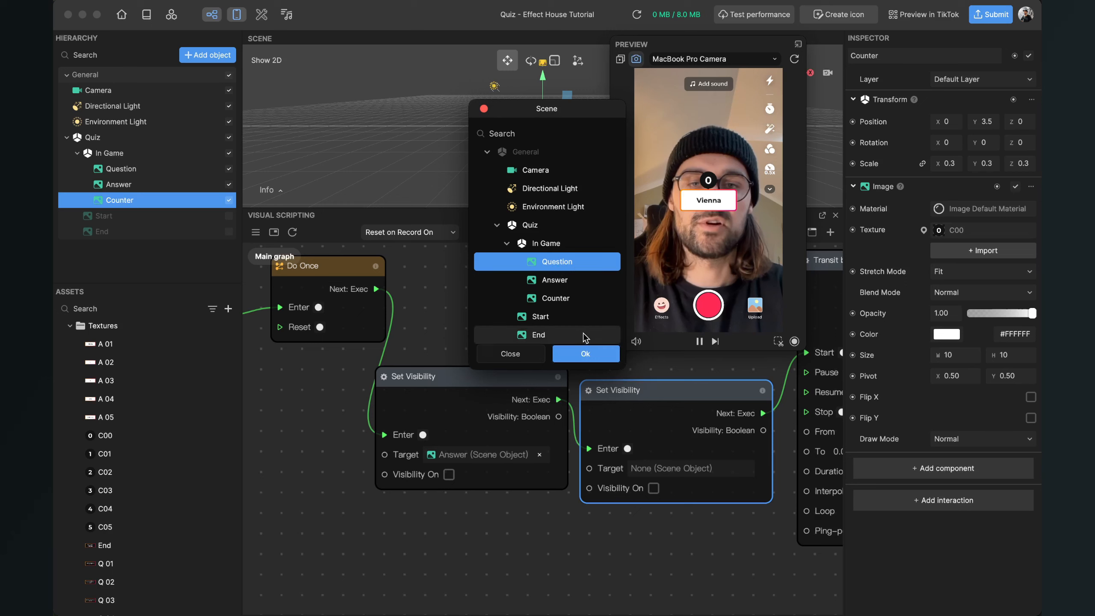
{"action": "left_click", "coordinate": [584, 355]}
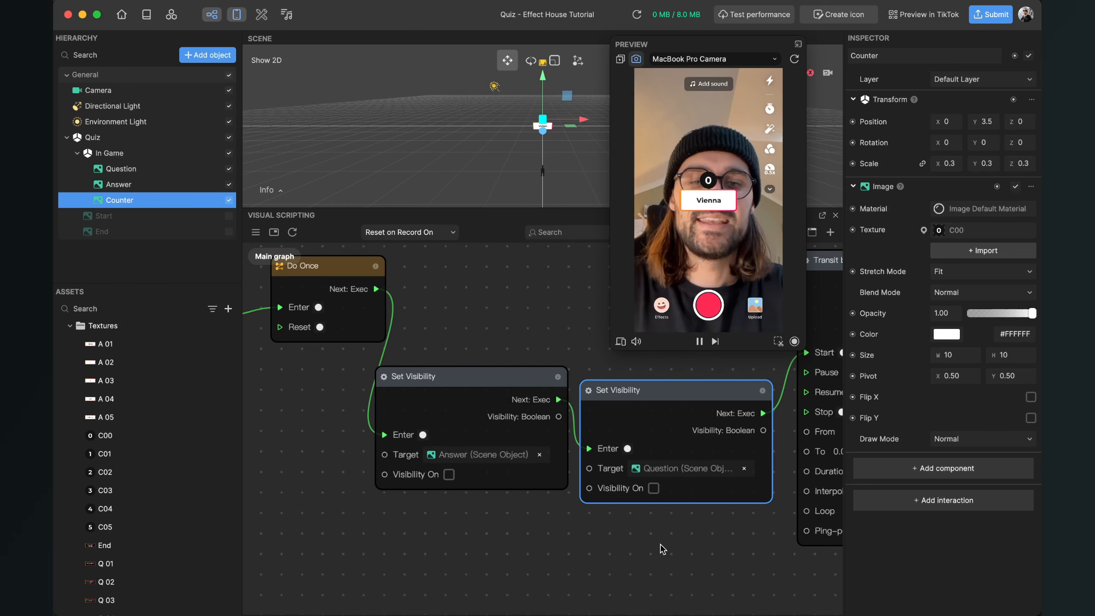
{"action": "left_click", "coordinate": [654, 488]}
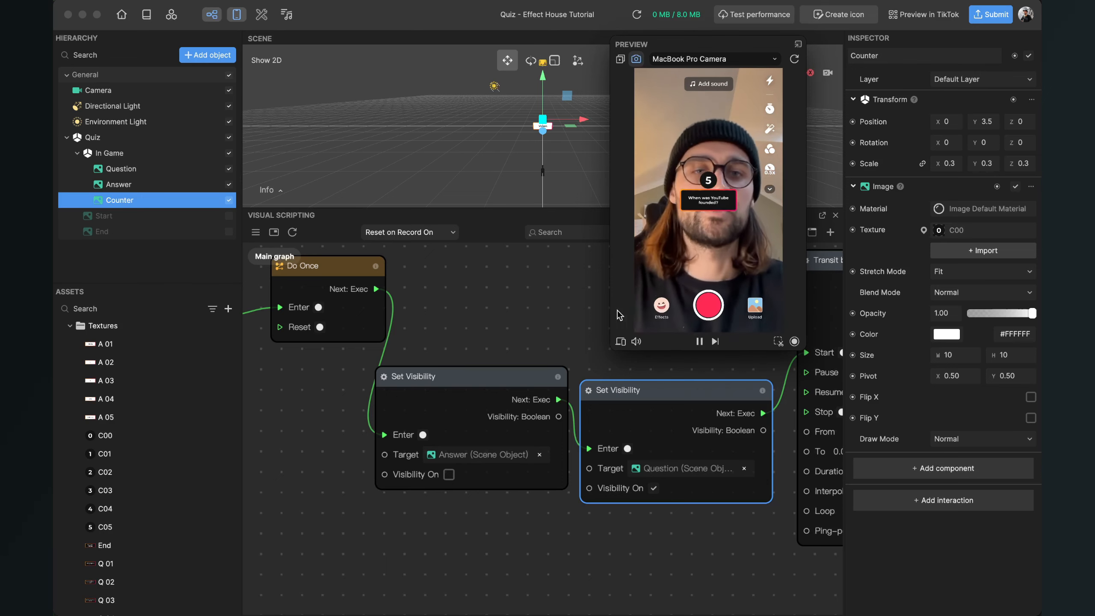
Step: Set the Transit by Time node's Duration to 5.00 and test the countdown with a screen tap in the preview
{"action": "left_click_drag", "start_coordinate": [536, 308], "coordinate": [247, 348]}
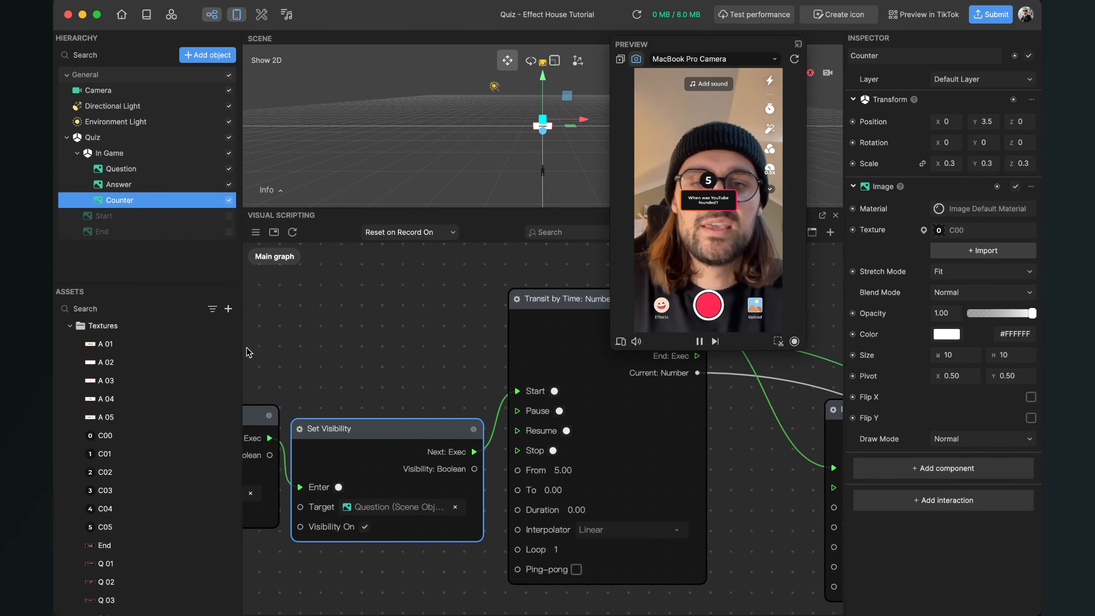
{"action": "left_click_drag", "start_coordinate": [463, 355], "coordinate": [389, 336]}
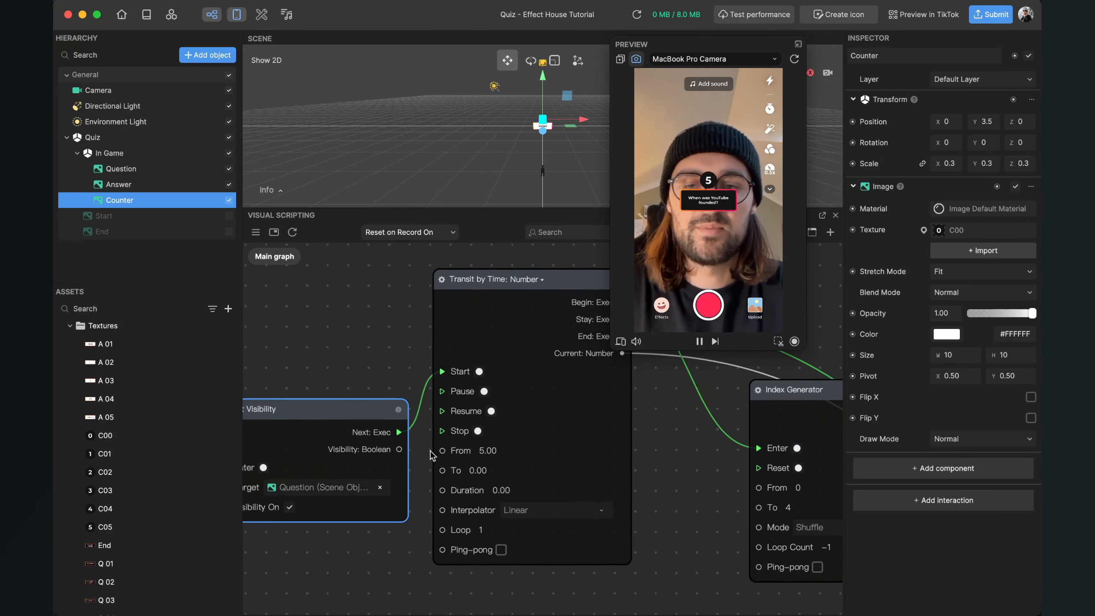
{"action": "scroll", "coordinate": [457, 456], "scroll_direction": "up", "scroll_amount": 1}
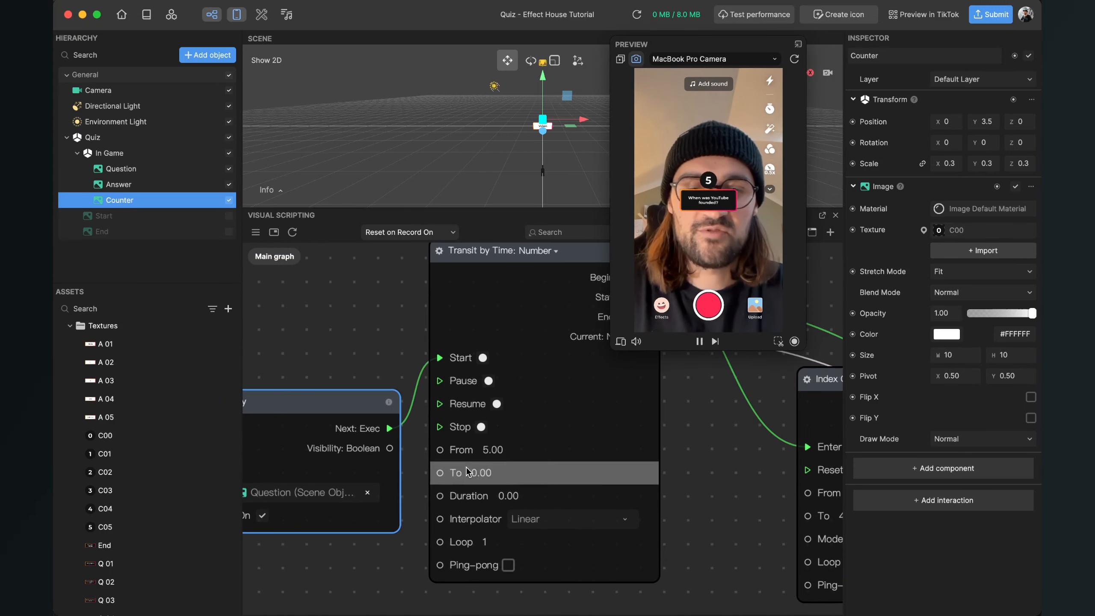
{"action": "double_click", "coordinate": [505, 499]}
{"action": "type", "text": "5"}
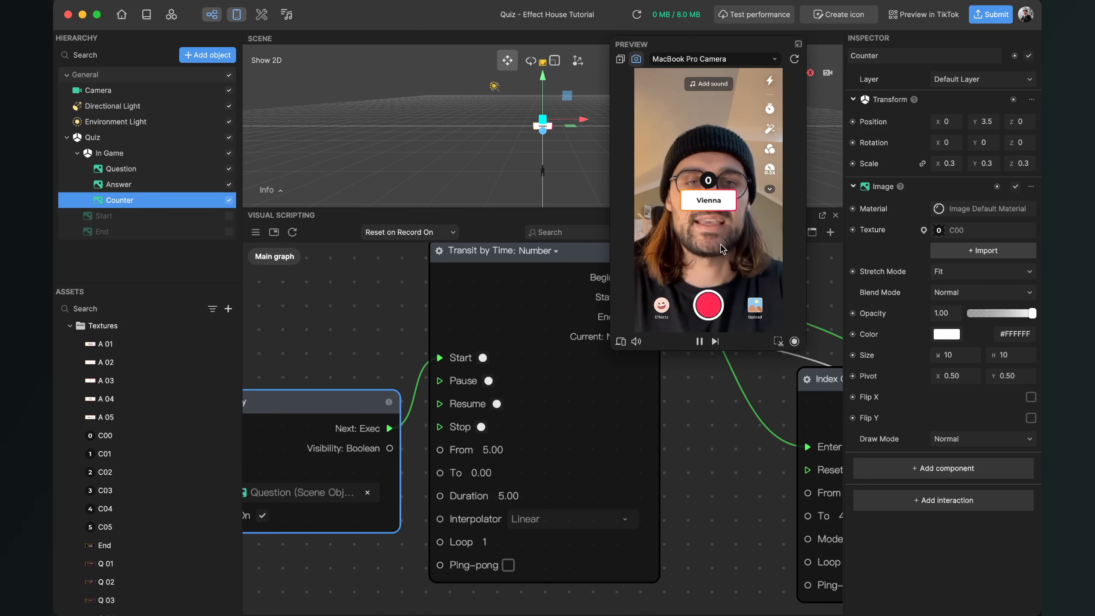
{"action": "left_click", "coordinate": [738, 235]}
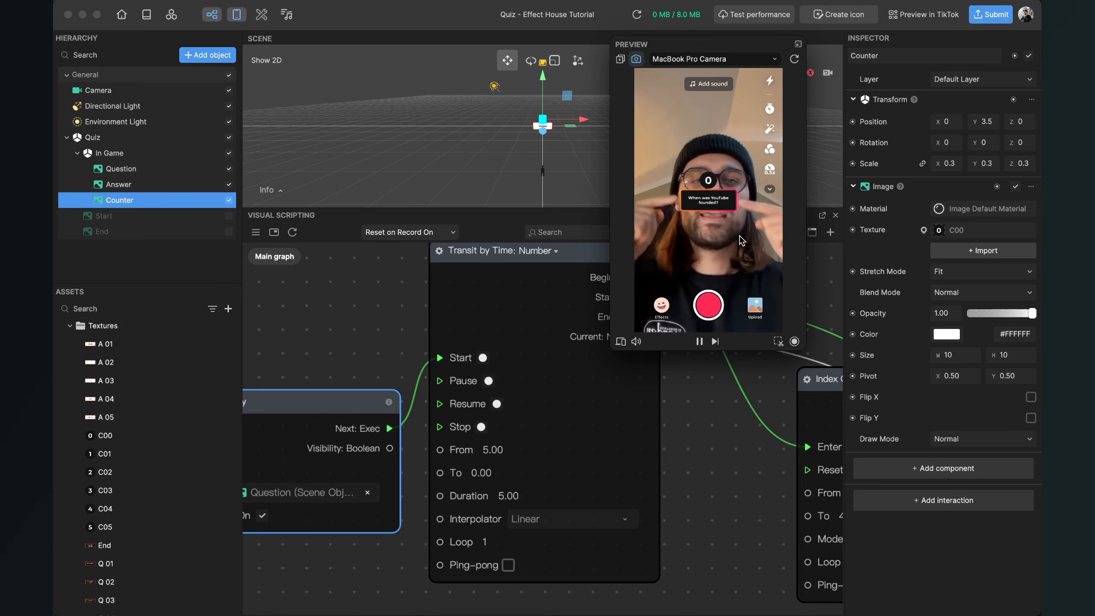
Step: Move the Transit by Time node down until it is clear of the floating preview
{"action": "scroll", "coordinate": [668, 446], "scroll_direction": "down", "scroll_amount": 1}
{"action": "scroll", "coordinate": [668, 446], "scroll_direction": "down", "scroll_amount": 3}
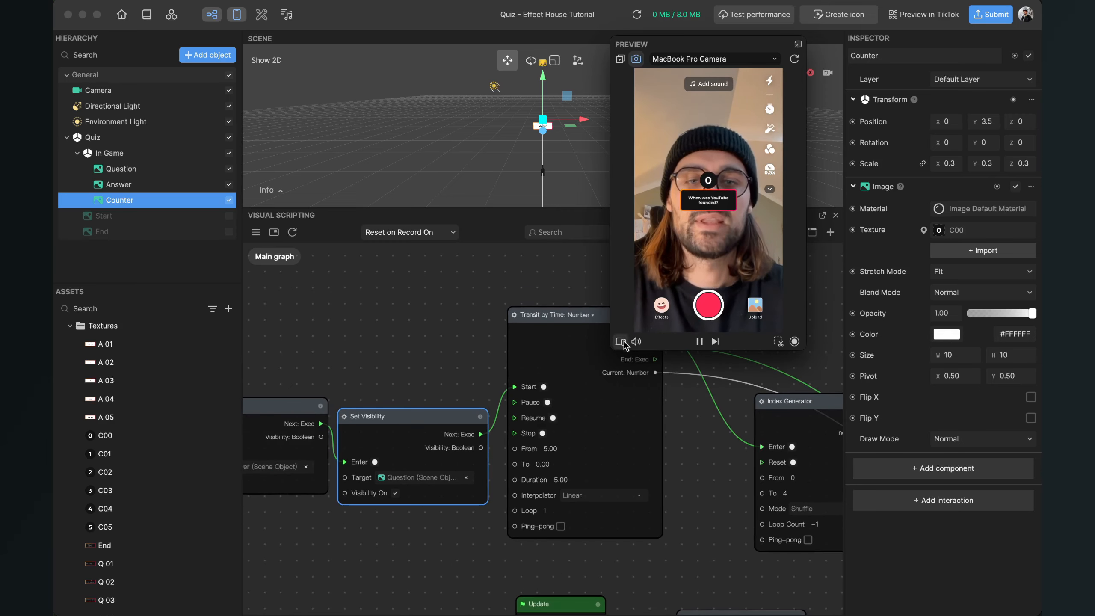
{"action": "left_click_drag", "start_coordinate": [578, 319], "coordinate": [579, 369]}
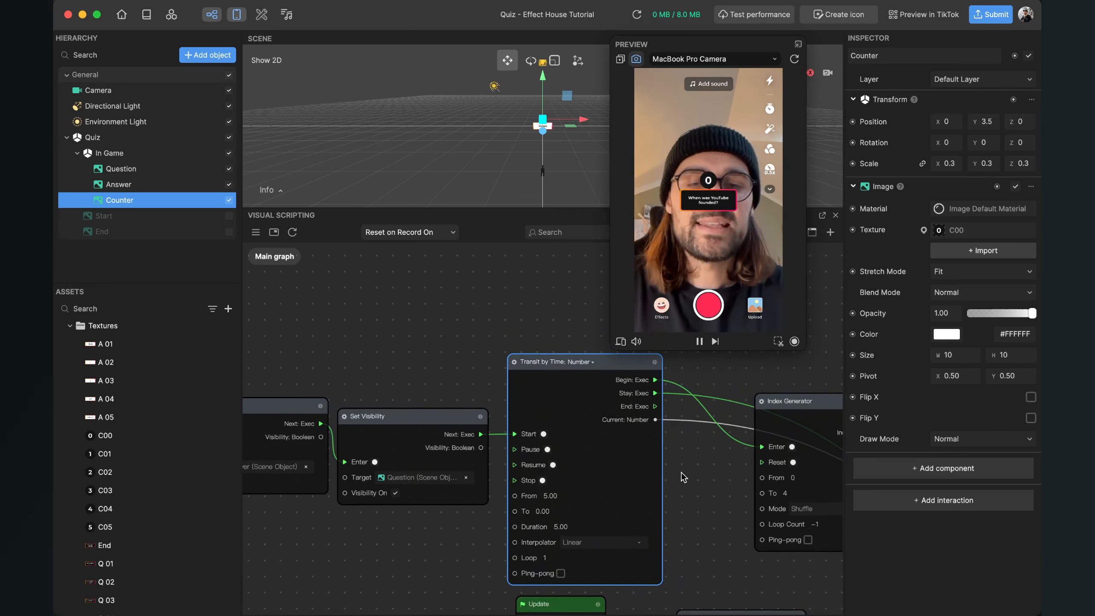
Step: Add a Set Visibility node from the Transit by Time node's End output and place it above the Index Generator node
{"action": "left_click_drag", "start_coordinate": [680, 472], "coordinate": [441, 474]}
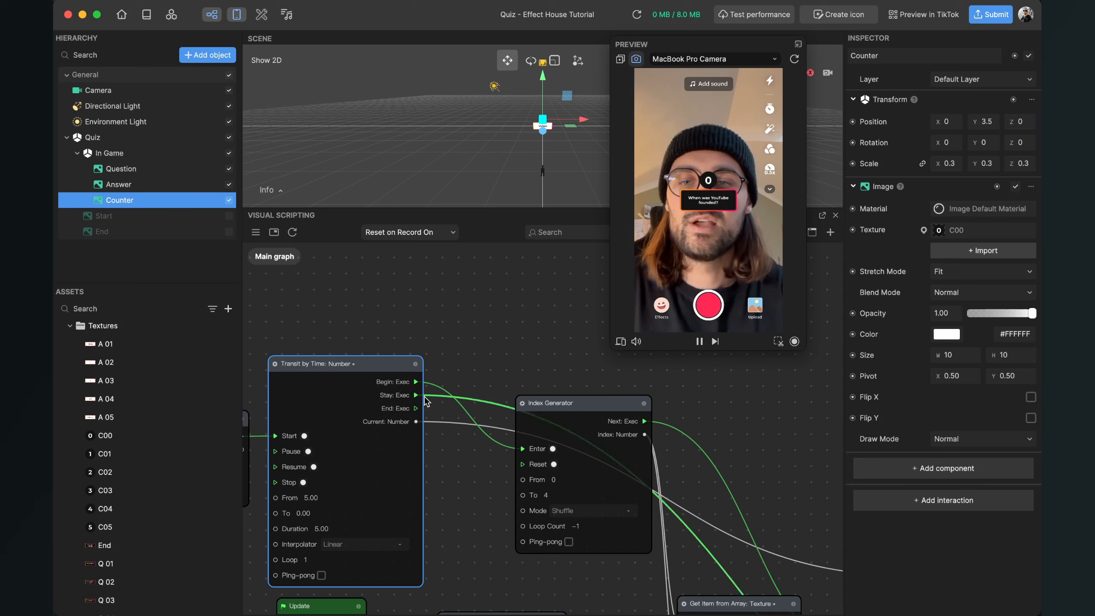
{"action": "scroll", "coordinate": [391, 411], "scroll_direction": "up", "scroll_amount": 3}
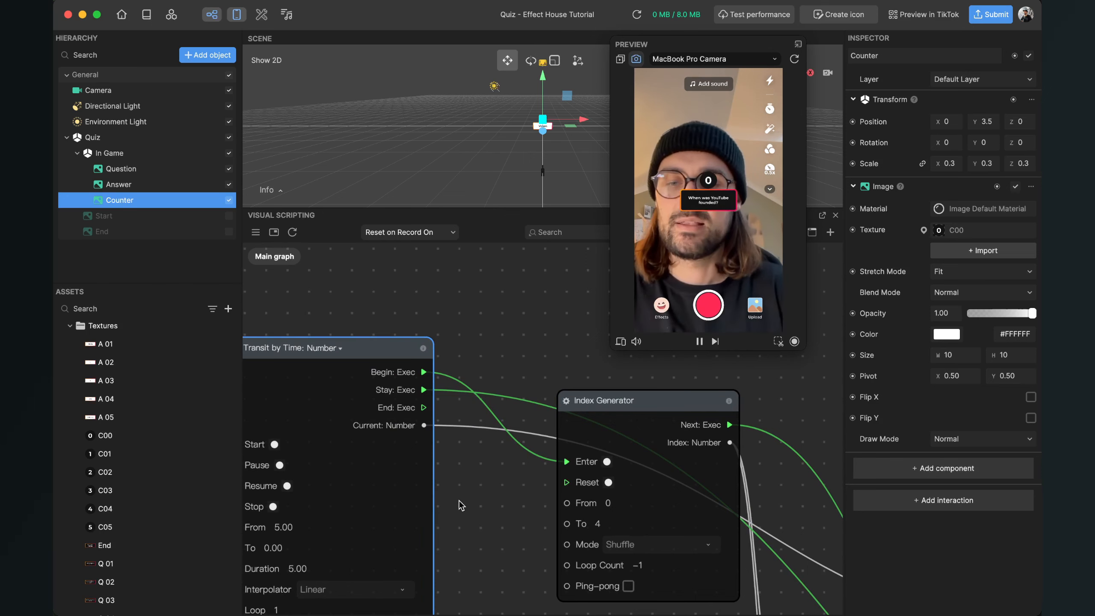
{"action": "middle_click_drag", "start_coordinate": [458, 501], "coordinate": [433, 531]}
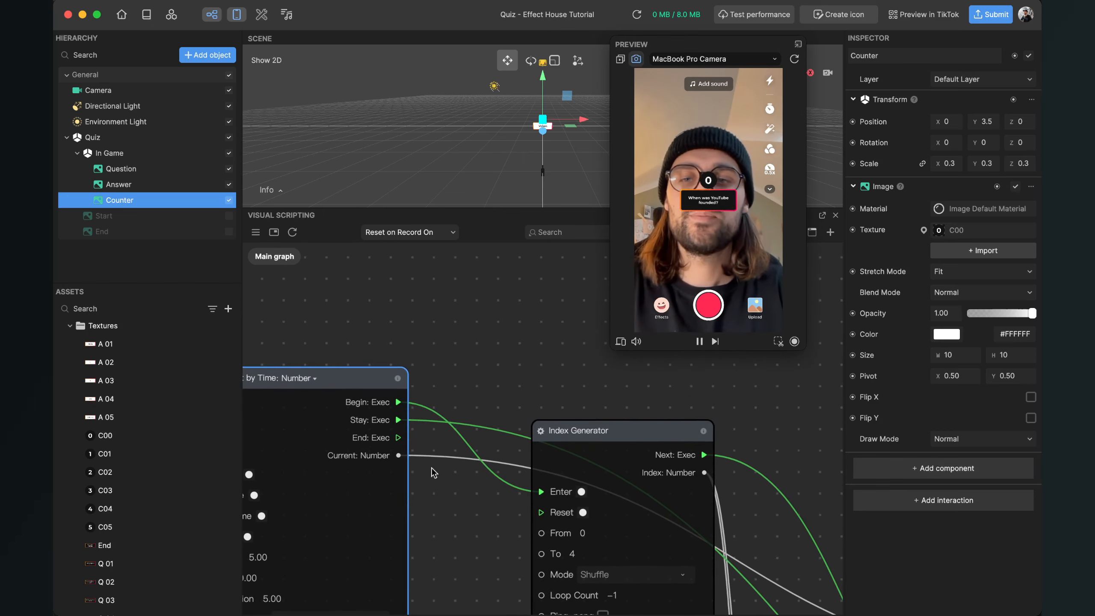
{"action": "left_click_drag", "start_coordinate": [398, 437], "coordinate": [465, 305]}
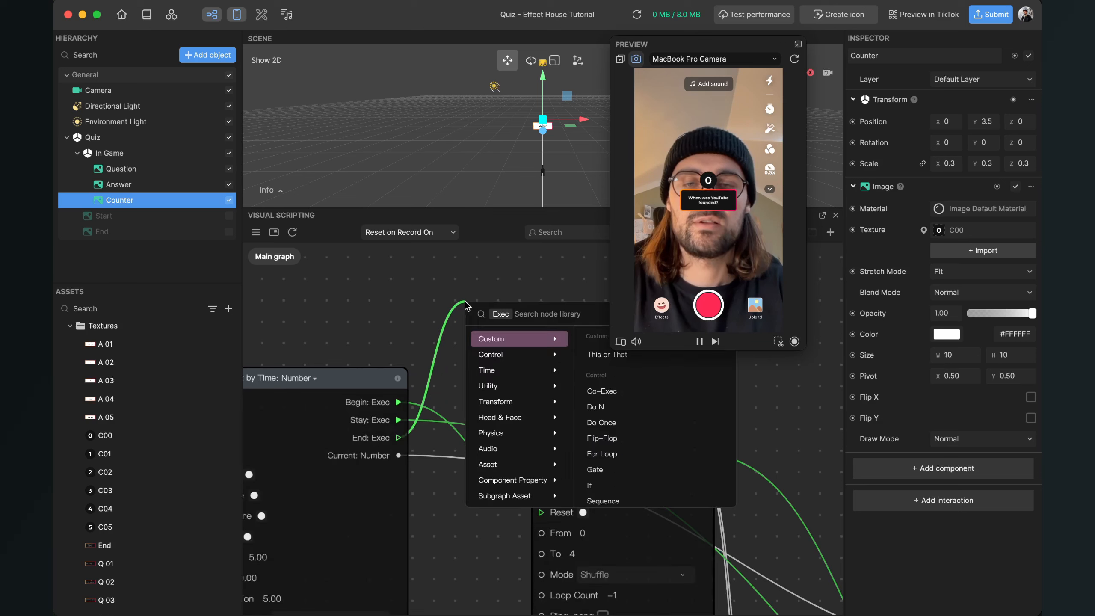
{"action": "type", "text": "set"}
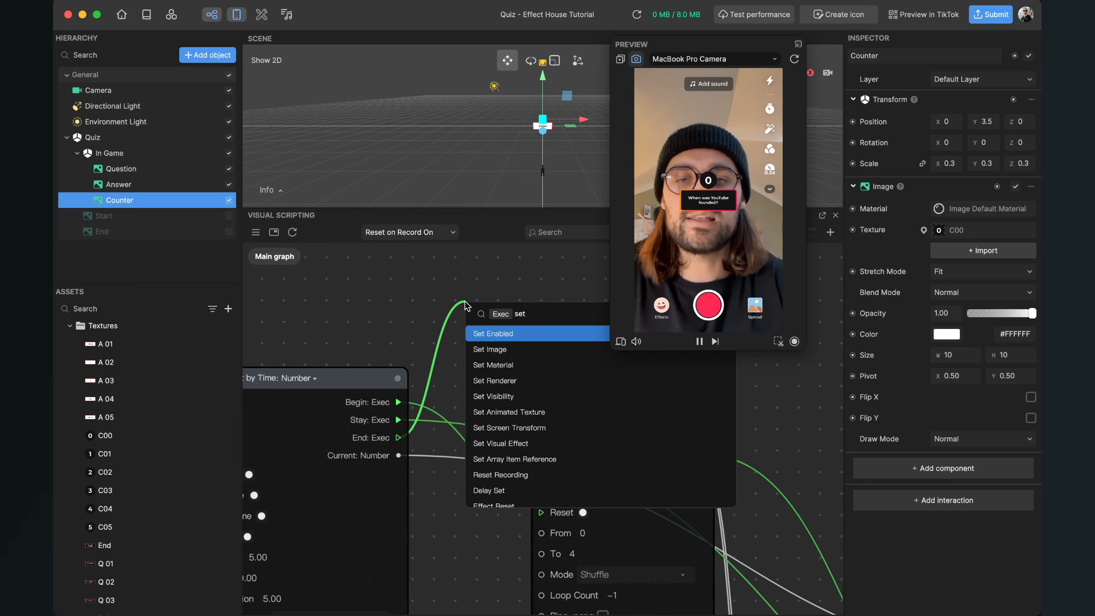
{"action": "key", "text": "Down"}
{"action": "key", "text": "Down"}
{"action": "key", "text": "Down"}
{"action": "key", "text": "Down"}
{"action": "key", "text": "Return"}
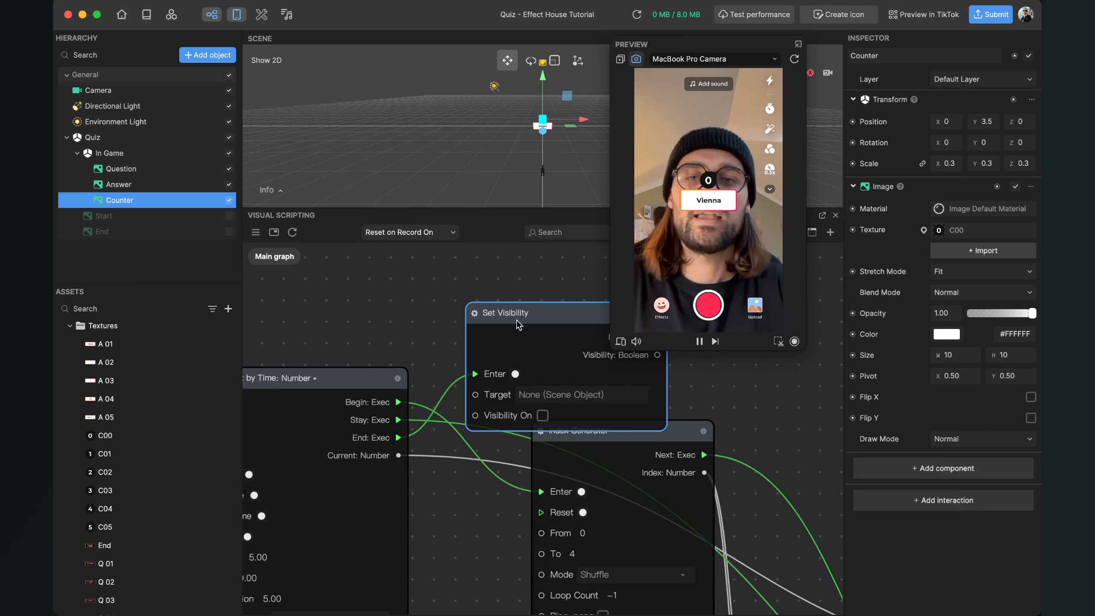
{"action": "left_click_drag", "start_coordinate": [530, 320], "coordinate": [526, 305]}
Step: Set the Target of the Set Visibility node on the End output to Question, leaving Visibility On off
{"action": "middle_click_drag", "start_coordinate": [777, 418], "coordinate": [674, 409]}
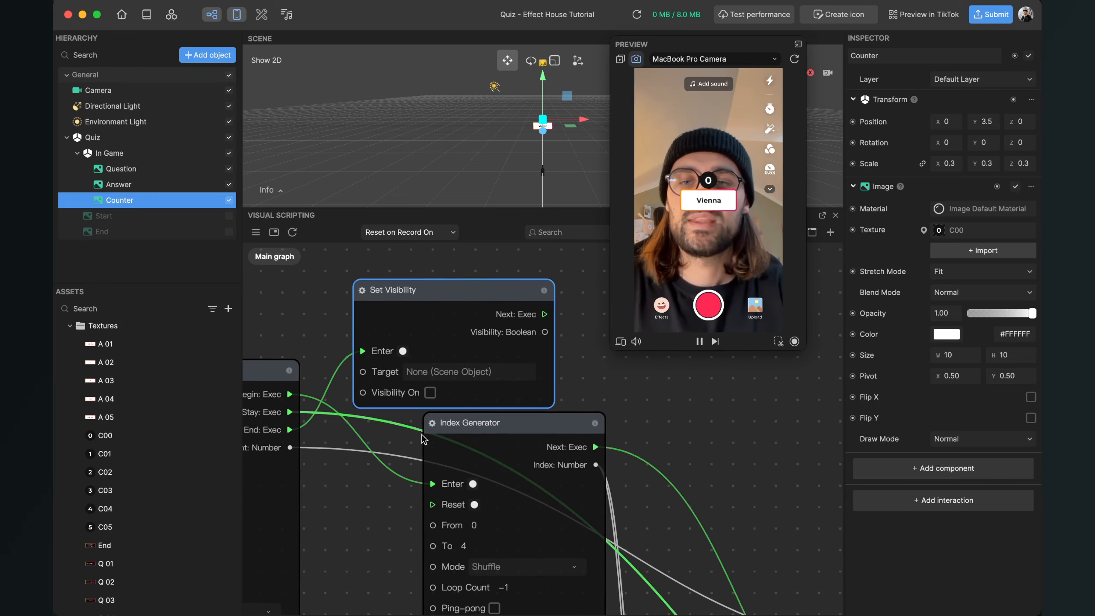
{"action": "left_click", "coordinate": [431, 371]}
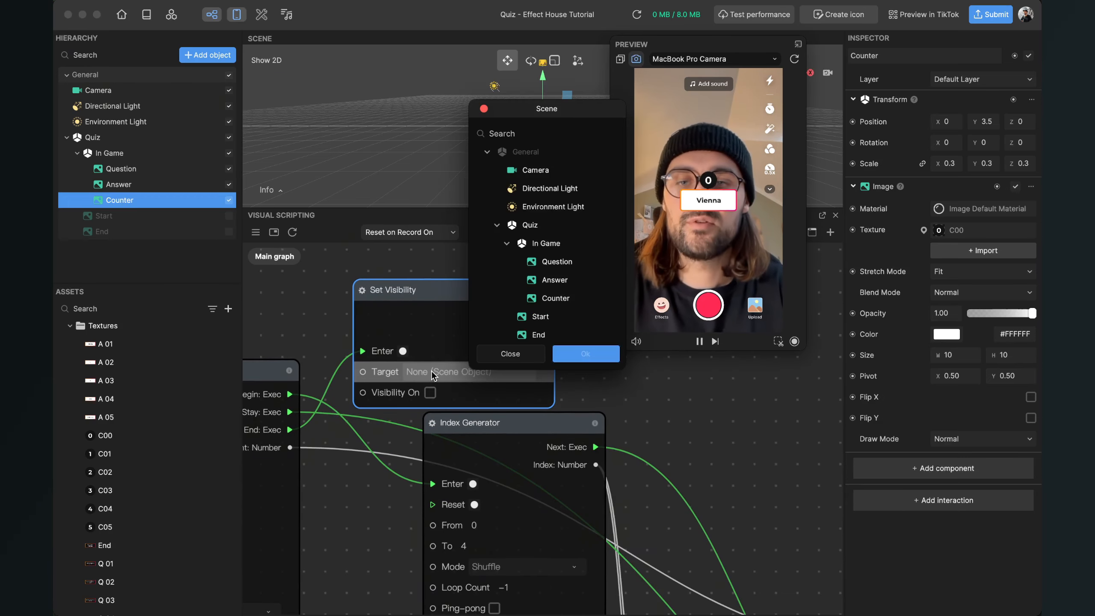
{"action": "left_click", "coordinate": [556, 262]}
{"action": "left_click", "coordinate": [572, 353]}
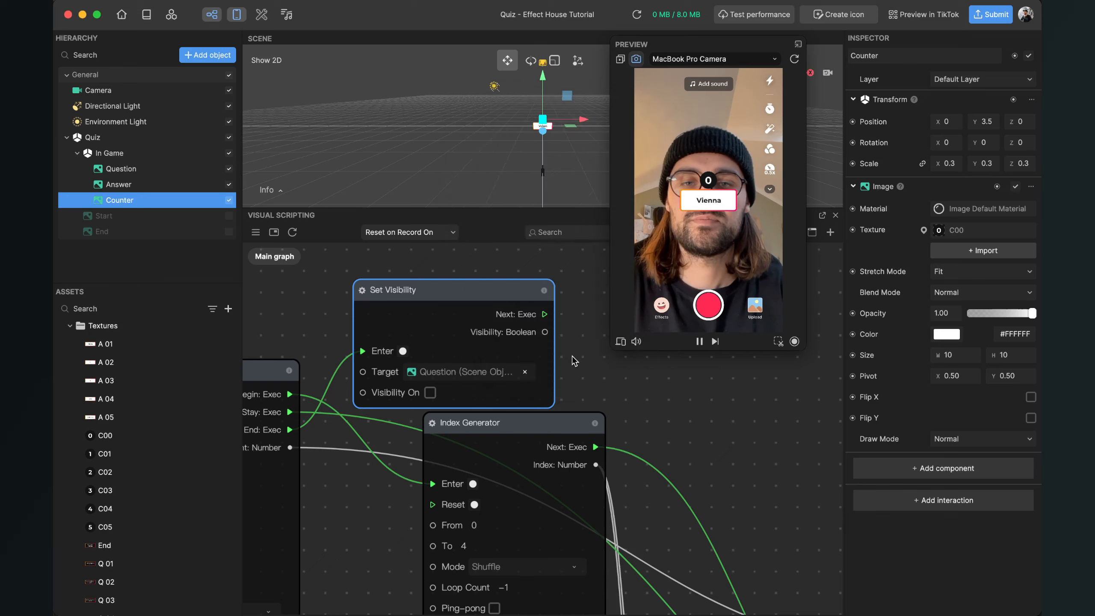
Step: Add another Set Visibility node from the Next output of the End branch's Question Set Visibility node
{"action": "left_click_drag", "start_coordinate": [544, 314], "coordinate": [591, 363]}
{"action": "type", "text": "set"}
{"action": "key", "text": "Down"}
{"action": "key", "text": "Down"}
{"action": "key", "text": "Down"}
{"action": "key", "text": "Down"}
{"action": "key", "text": "Return"}
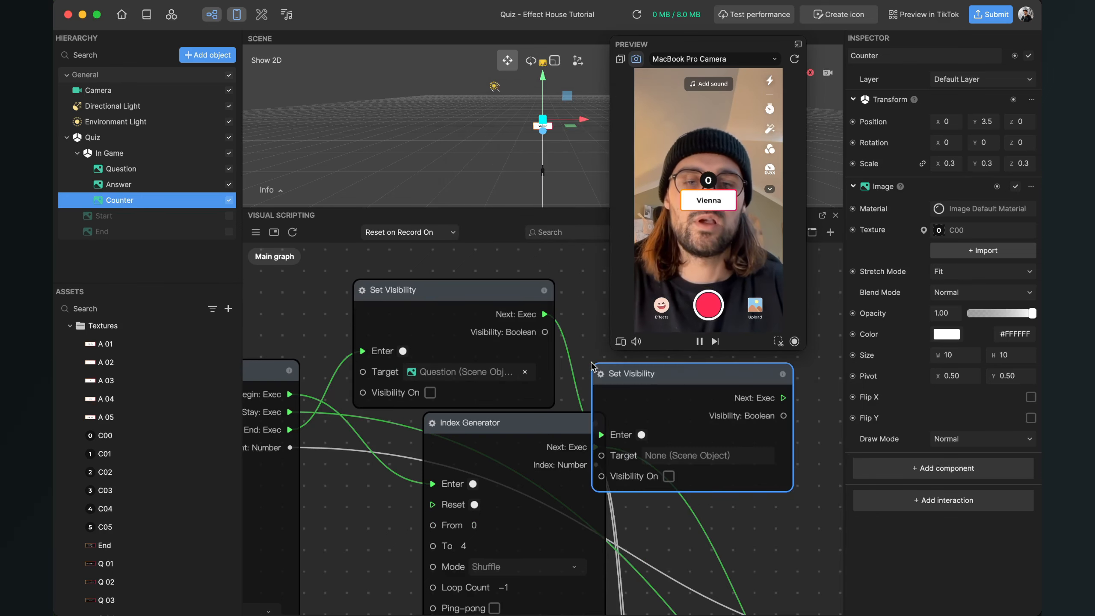
Step: Target the new Set Visibility node at Answer, turn Visibility On on, and place it right of the Question one
{"action": "left_click", "coordinate": [655, 455]}
{"action": "left_click", "coordinate": [556, 280]}
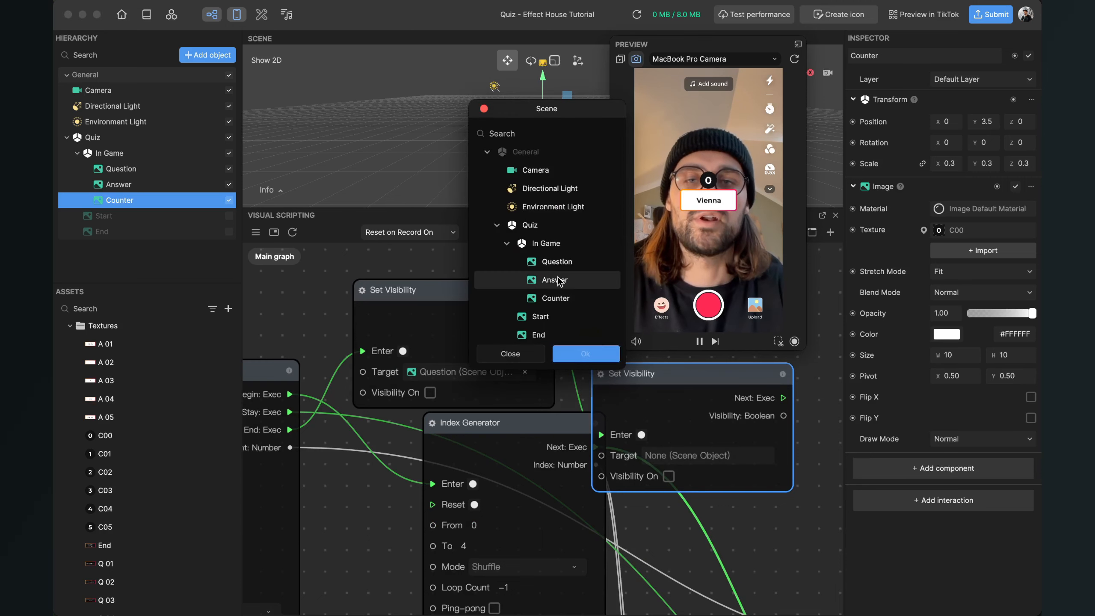
{"action": "left_click", "coordinate": [585, 353]}
{"action": "left_click", "coordinate": [669, 476]}
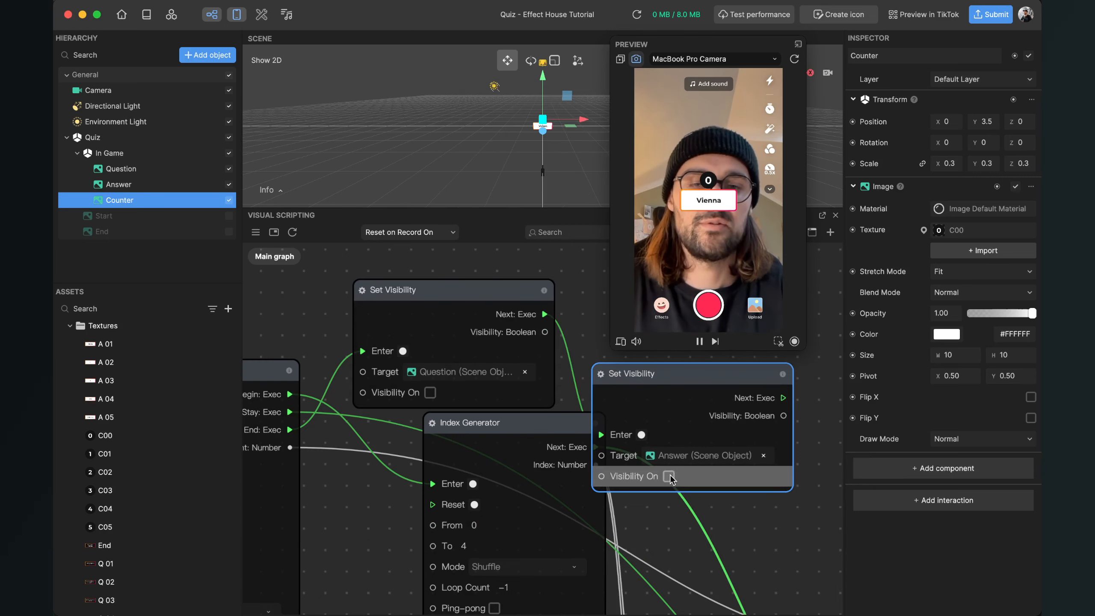
{"action": "left_click_drag", "start_coordinate": [715, 386], "coordinate": [716, 293]}
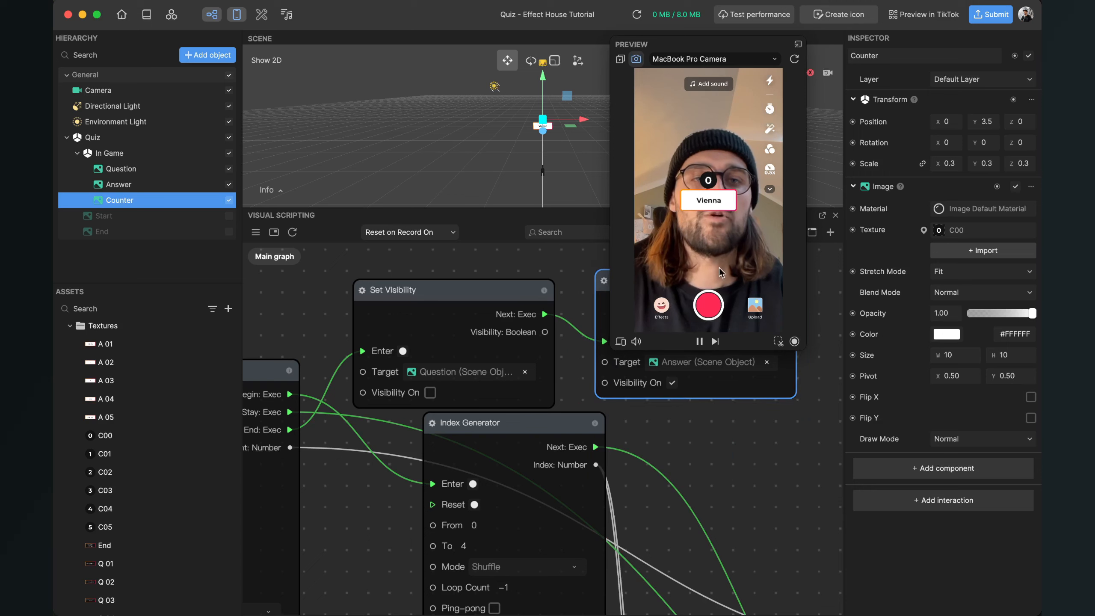
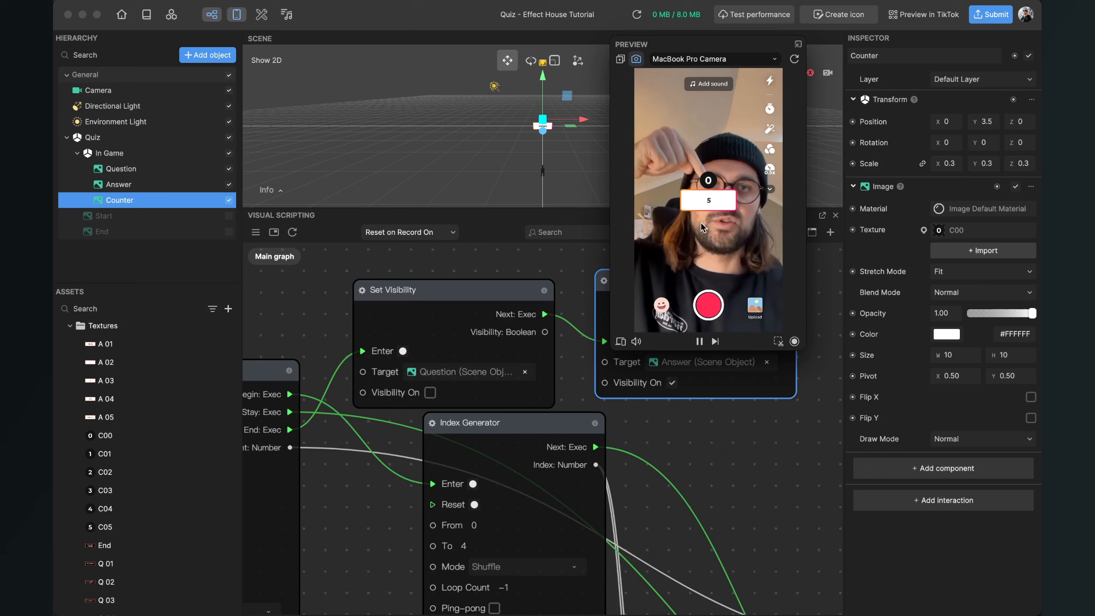
Step: Line up the End branch's Question and Answer Set Visibility nodes and add a third one from the Answer node's Next output
{"action": "scroll", "coordinate": [530, 265], "scroll_direction": "down", "scroll_amount": 2}
{"action": "middle_click_drag", "start_coordinate": [531, 265], "coordinate": [388, 297]}
{"action": "scroll", "coordinate": [410, 285], "scroll_direction": "down", "scroll_amount": 2}
{"action": "left_click_drag", "start_coordinate": [361, 315], "coordinate": [362, 291]}
{"action": "middle_click_drag", "start_coordinate": [624, 403], "coordinate": [544, 399]}
{"action": "left_click_drag", "start_coordinate": [491, 307], "coordinate": [547, 318]}
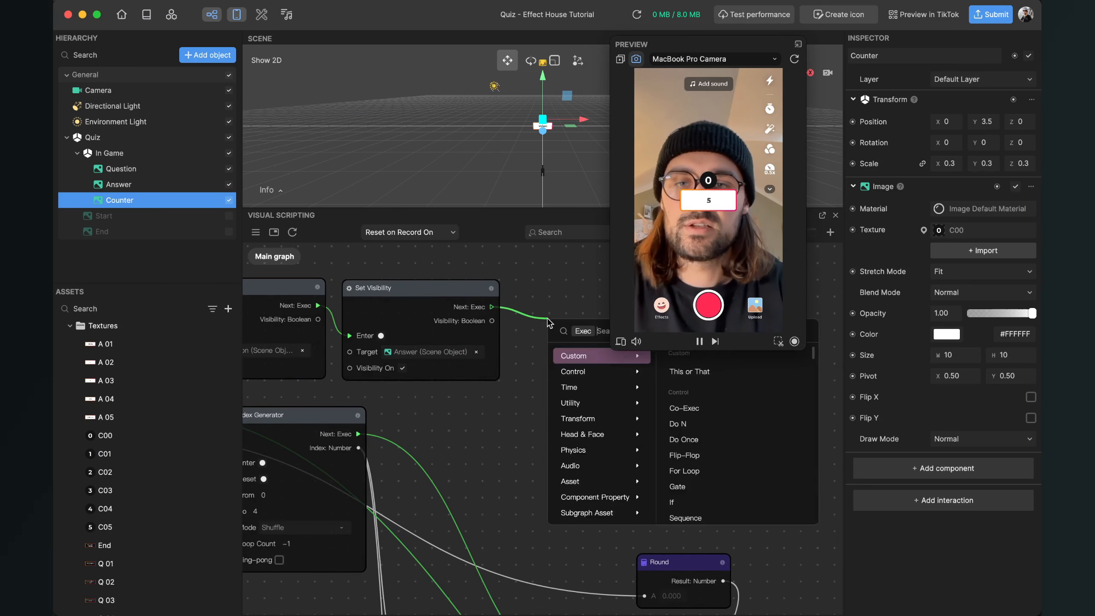
{"action": "type", "text": "set"}
{"action": "key", "text": "Down"}
{"action": "key", "text": "Down"}
{"action": "key", "text": "Down"}
{"action": "key", "text": "Down"}
{"action": "key", "text": "Return"}
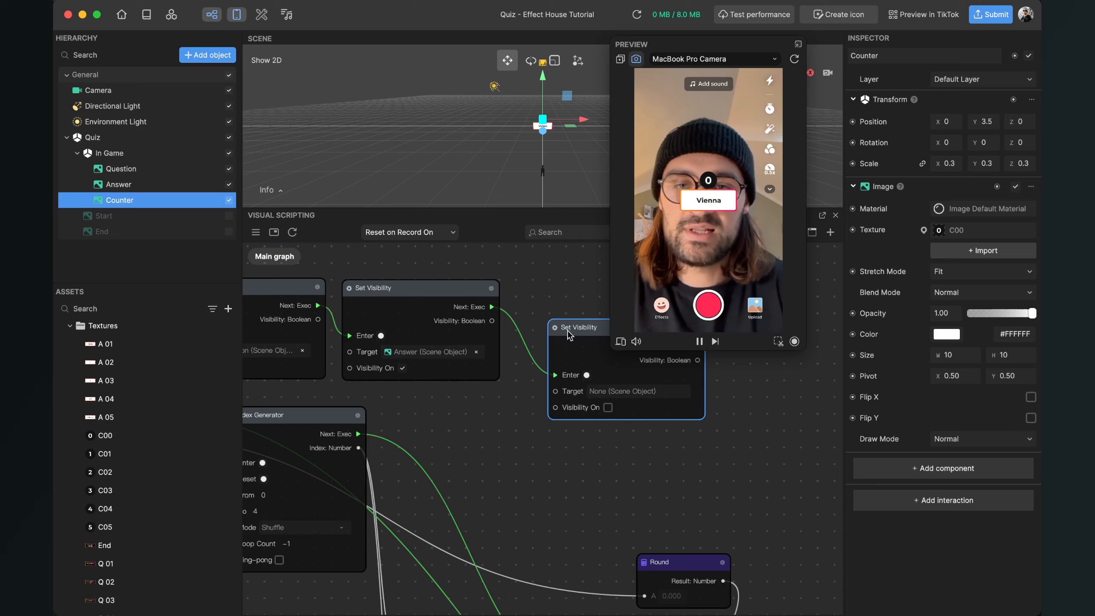
Step: Set the third Set Visibility node's Target to Counter and place it in line beside the Answer one
{"action": "left_click", "coordinate": [616, 391]}
{"action": "left_click", "coordinate": [558, 302]}
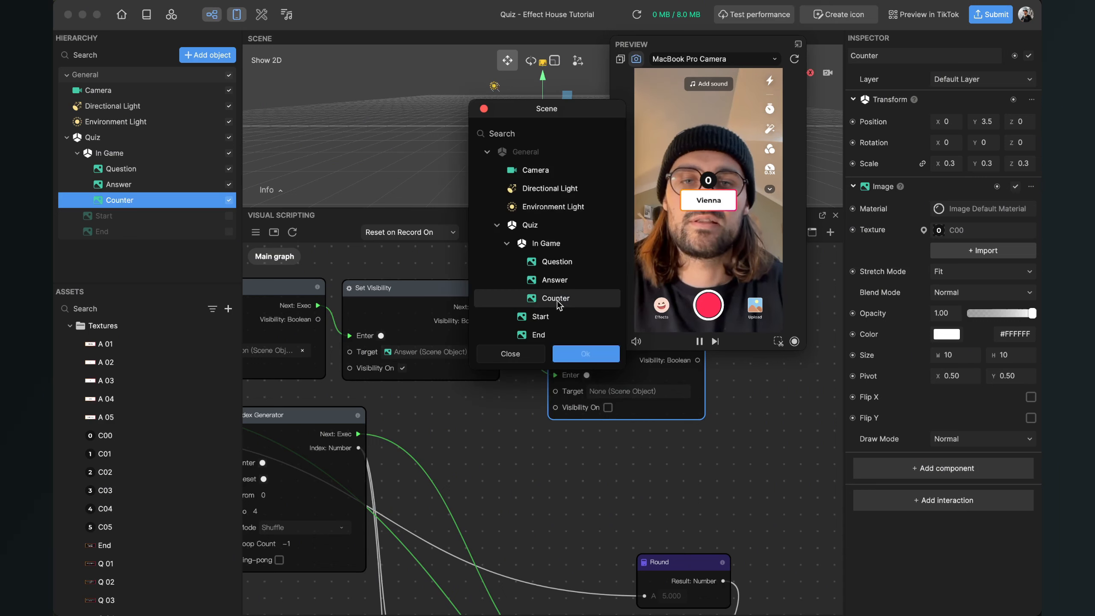
{"action": "left_click", "coordinate": [577, 354]}
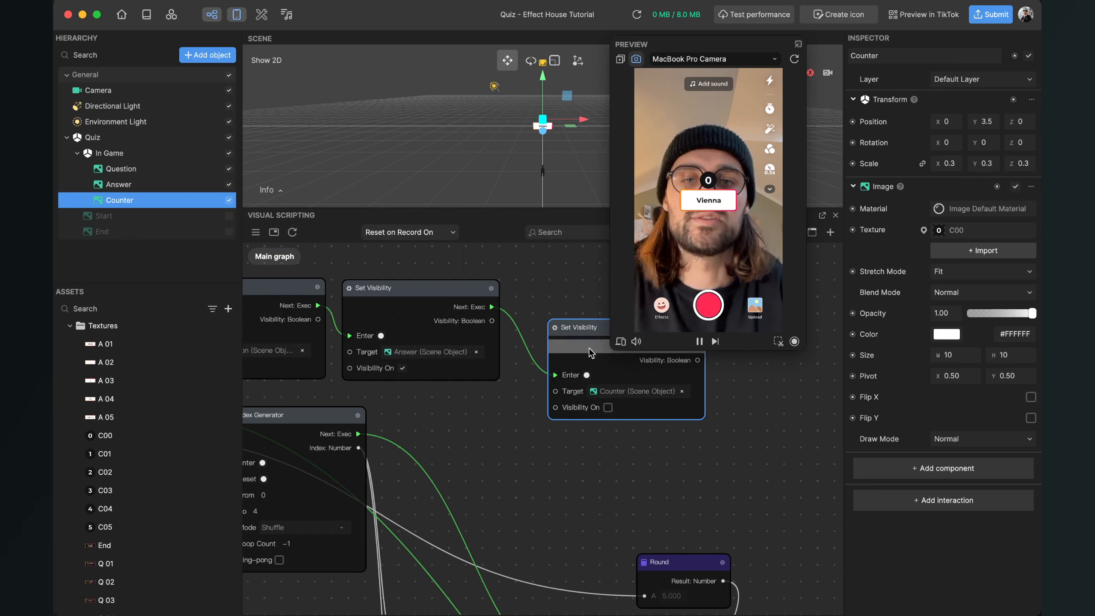
{"action": "left_click_drag", "start_coordinate": [580, 328], "coordinate": [557, 296]}
{"action": "scroll", "coordinate": [554, 414], "scroll_direction": "down", "scroll_amount": 5}
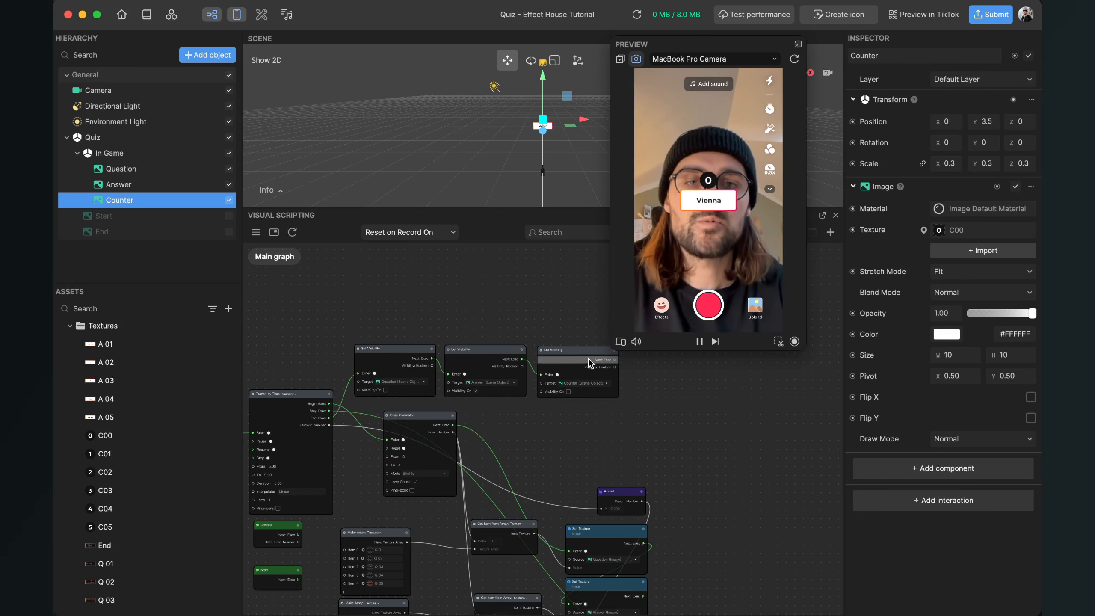
{"action": "scroll", "coordinate": [587, 379], "scroll_direction": "up", "scroll_amount": 3}
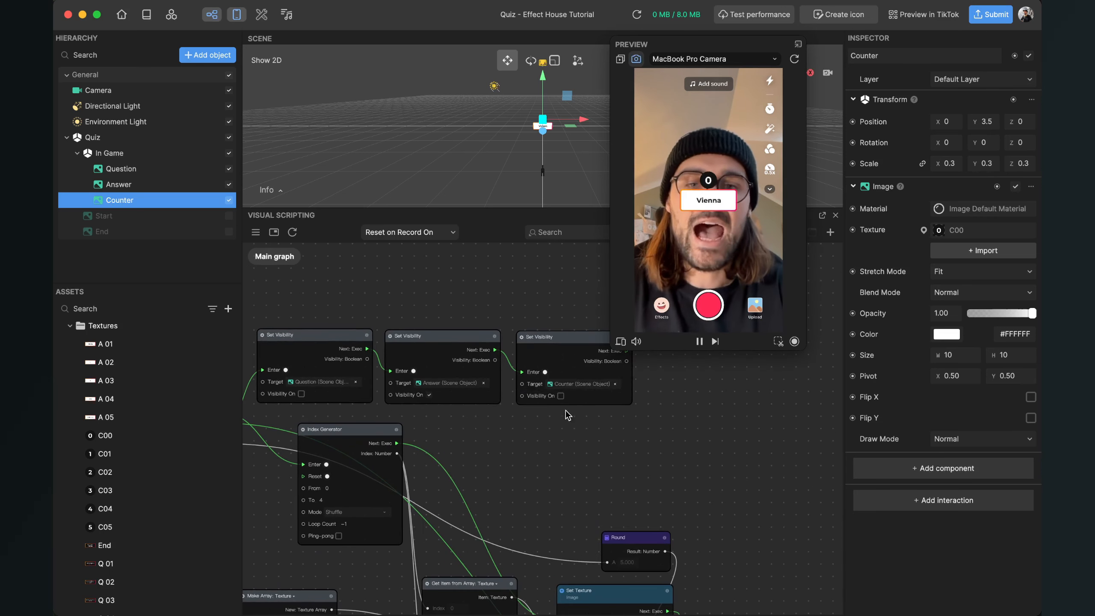
{"action": "scroll", "coordinate": [669, 378], "scroll_direction": "up", "scroll_amount": 3}
{"action": "middle_click_drag", "start_coordinate": [668, 378], "coordinate": [589, 397]}
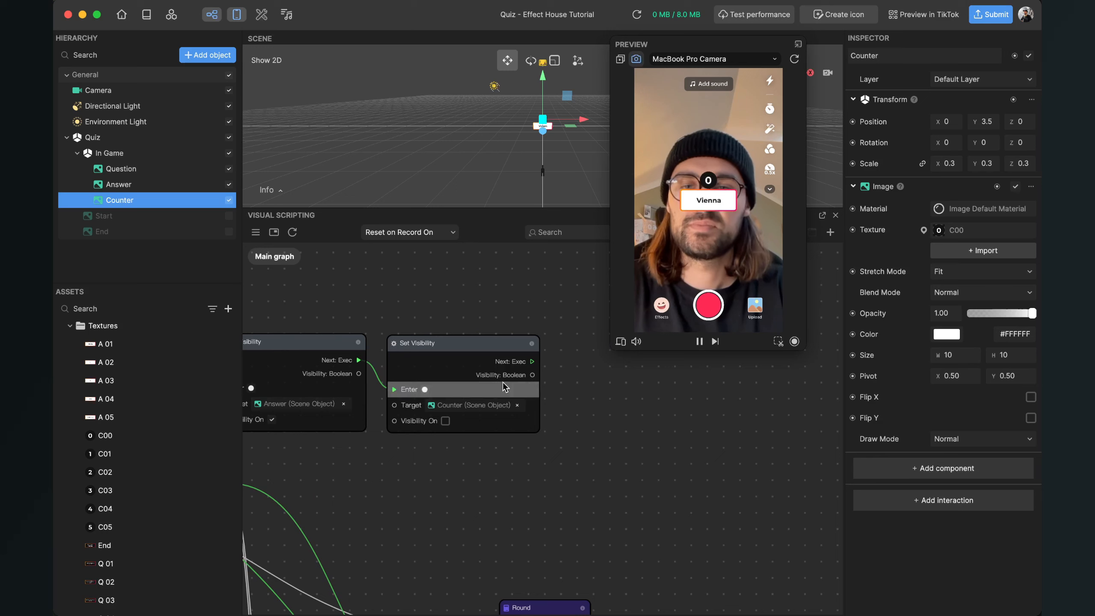
Step: Add a Wait for Seconds node from the Next output of the Counter Set Visibility node, place it alongside, and set Start to 3
{"action": "left_click_drag", "start_coordinate": [533, 362], "coordinate": [558, 418]}
{"action": "left_click_drag", "start_coordinate": [628, 455], "coordinate": [624, 455]}
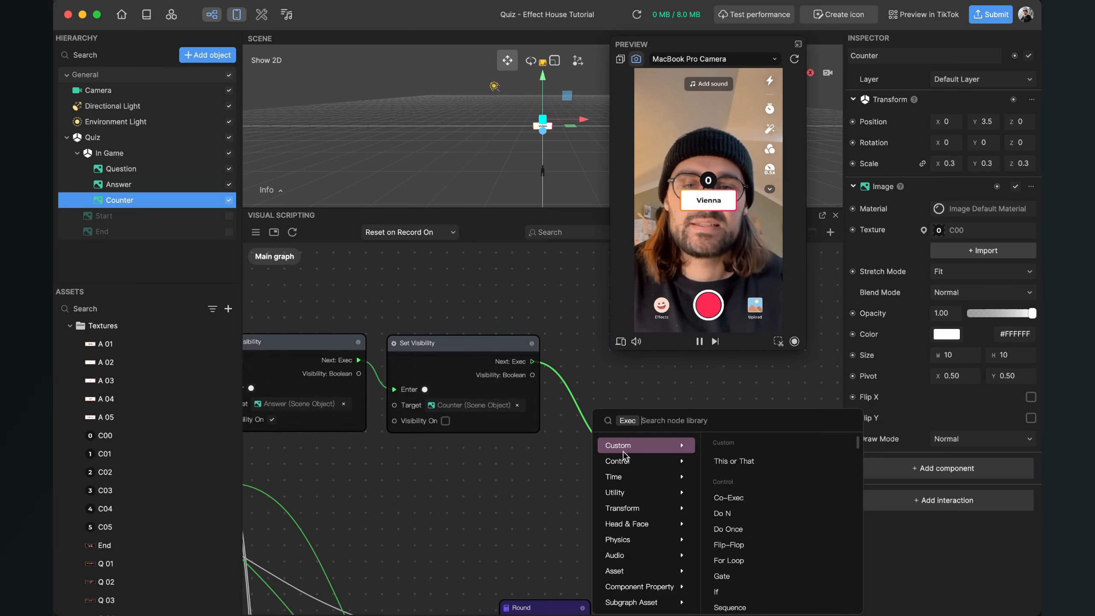
{"action": "type", "text": "wai"}
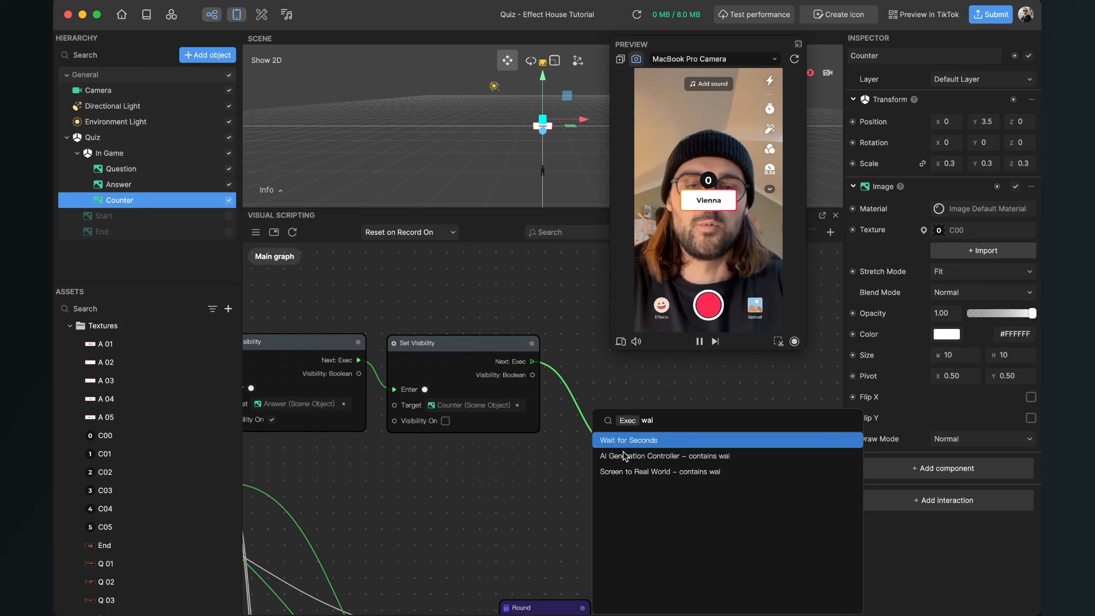
{"action": "key", "text": "Return"}
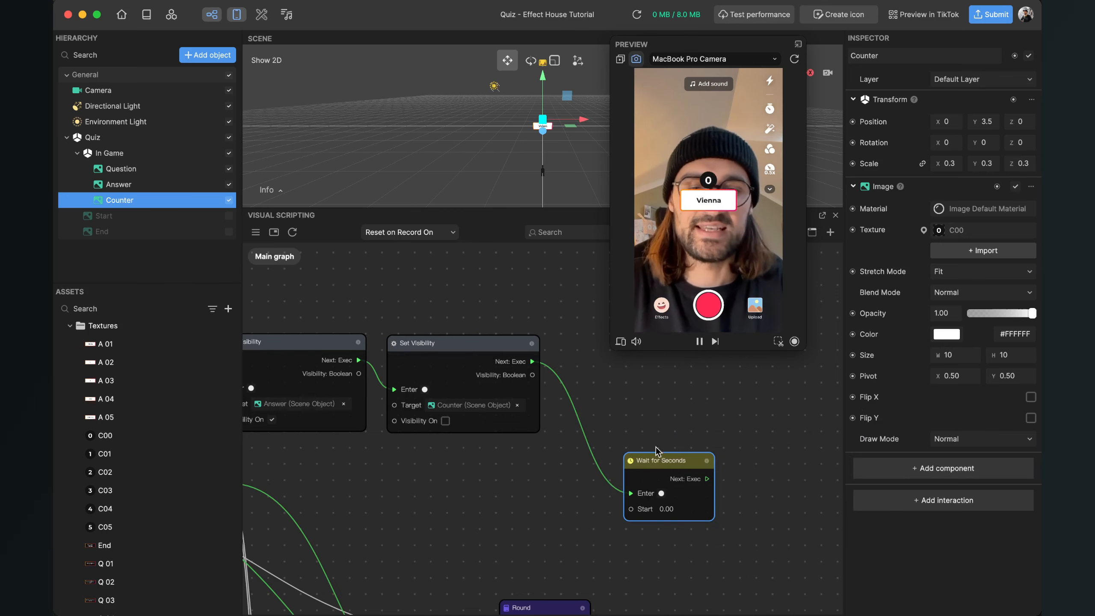
{"action": "left_click_drag", "start_coordinate": [666, 455], "coordinate": [592, 365]}
{"action": "left_click", "coordinate": [607, 424]}
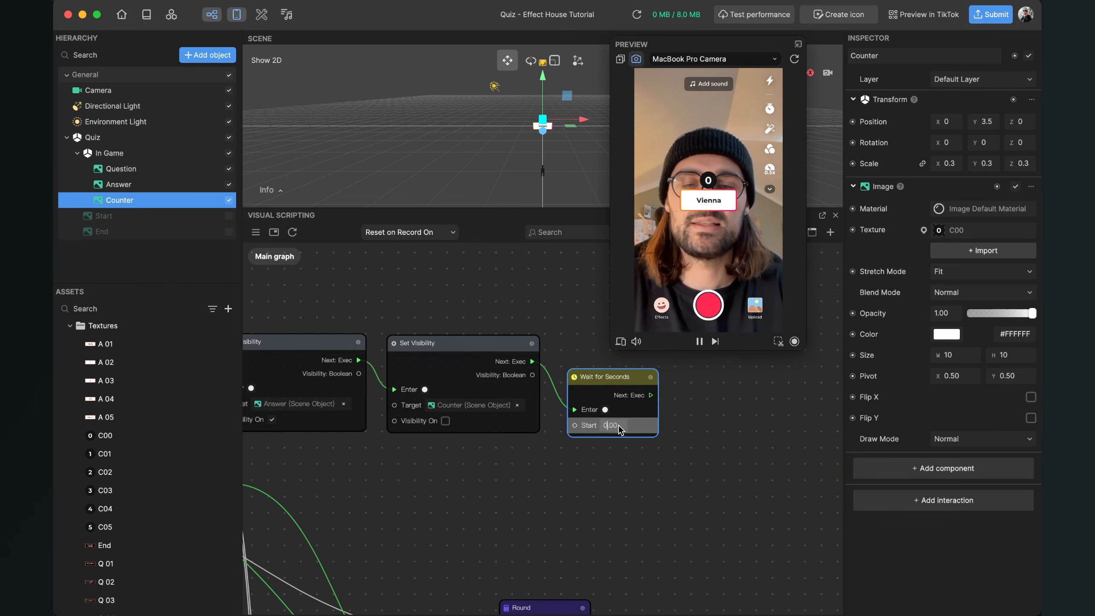
{"action": "key", "text": "Return"}
Step: Move the Wait for Seconds node back along the graph to sit above the Transit by Time node
{"action": "scroll", "coordinate": [484, 455], "scroll_direction": "down", "scroll_amount": 4}
{"action": "middle_click_drag", "start_coordinate": [484, 456], "coordinate": [658, 512]}
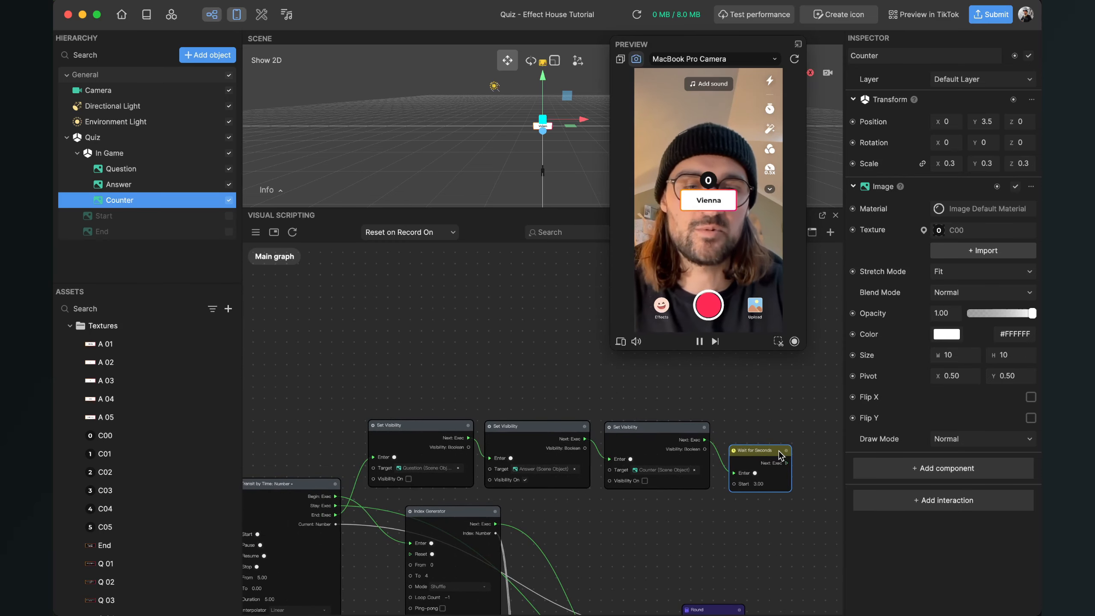
{"action": "left_click_drag", "start_coordinate": [408, 355], "coordinate": [276, 360]}
{"action": "middle_click_drag", "start_coordinate": [291, 434], "coordinate": [529, 358]}
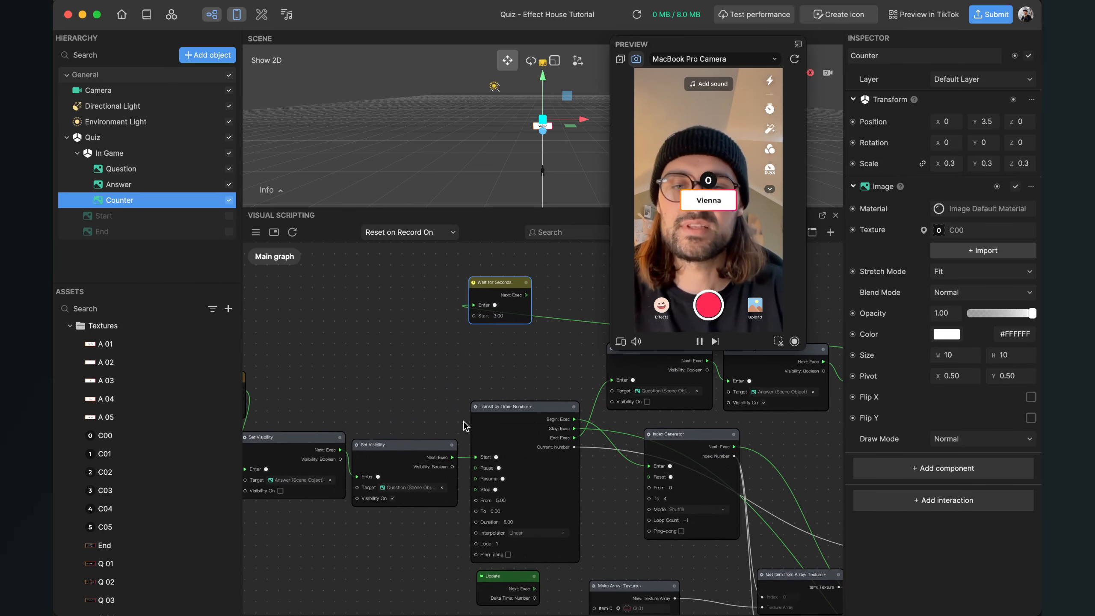
{"action": "left_click", "coordinate": [452, 374]}
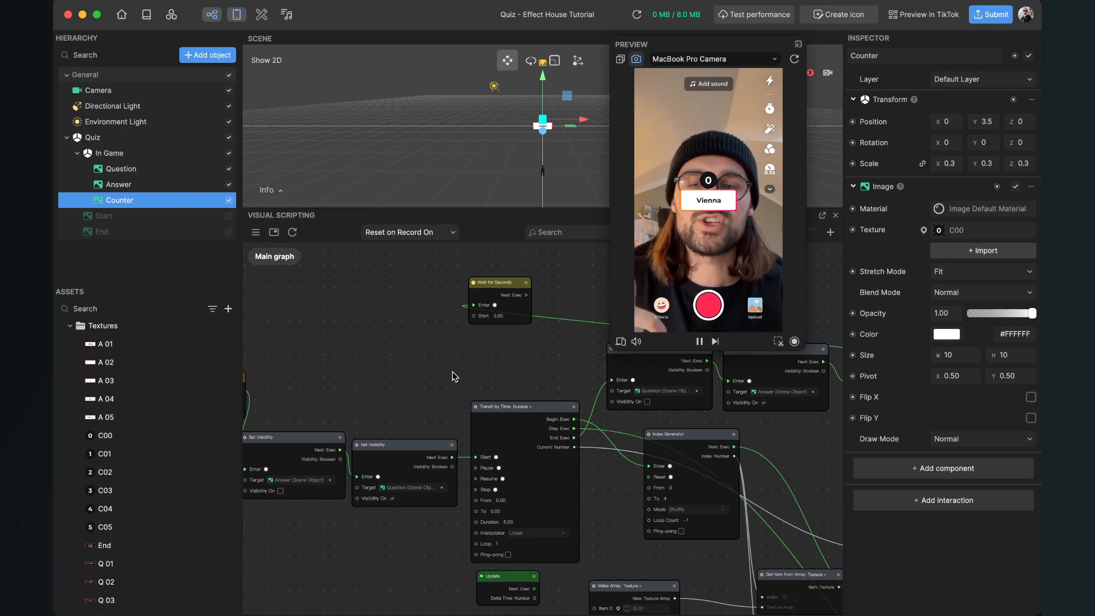
Step: Shift the Screen Tap and Do Once nodes further left and place the Wait for Seconds node above the Answer Set Visibility node
{"action": "scroll", "coordinate": [367, 370], "scroll_direction": "down", "scroll_amount": 1}
{"action": "middle_click_drag", "start_coordinate": [366, 369], "coordinate": [532, 364]}
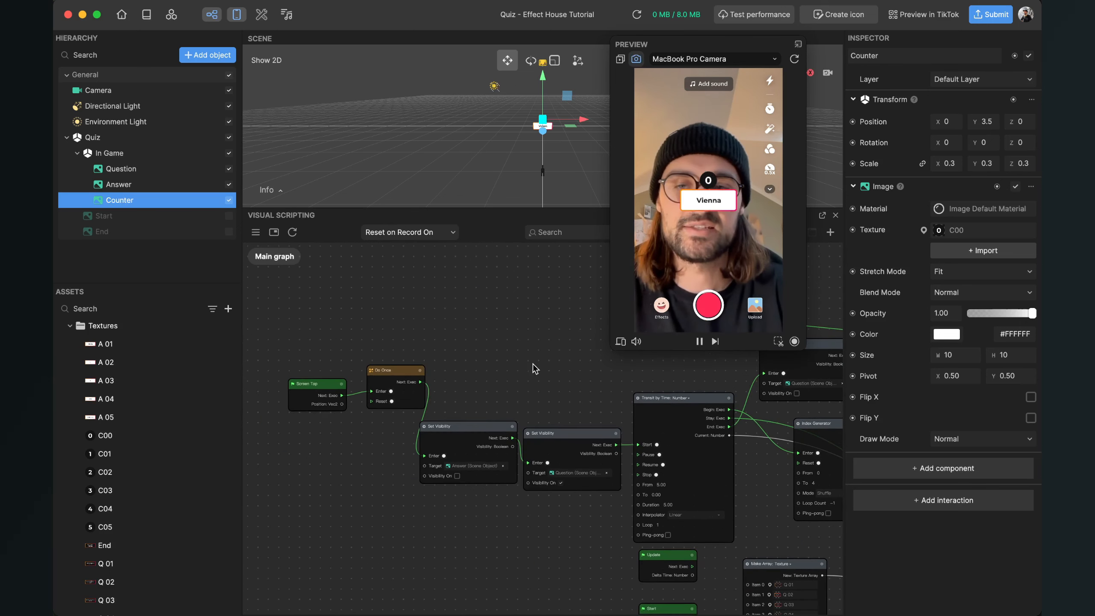
{"action": "left_click_drag", "start_coordinate": [279, 350], "coordinate": [371, 433]}
{"action": "left_click_drag", "start_coordinate": [401, 373], "coordinate": [296, 381]}
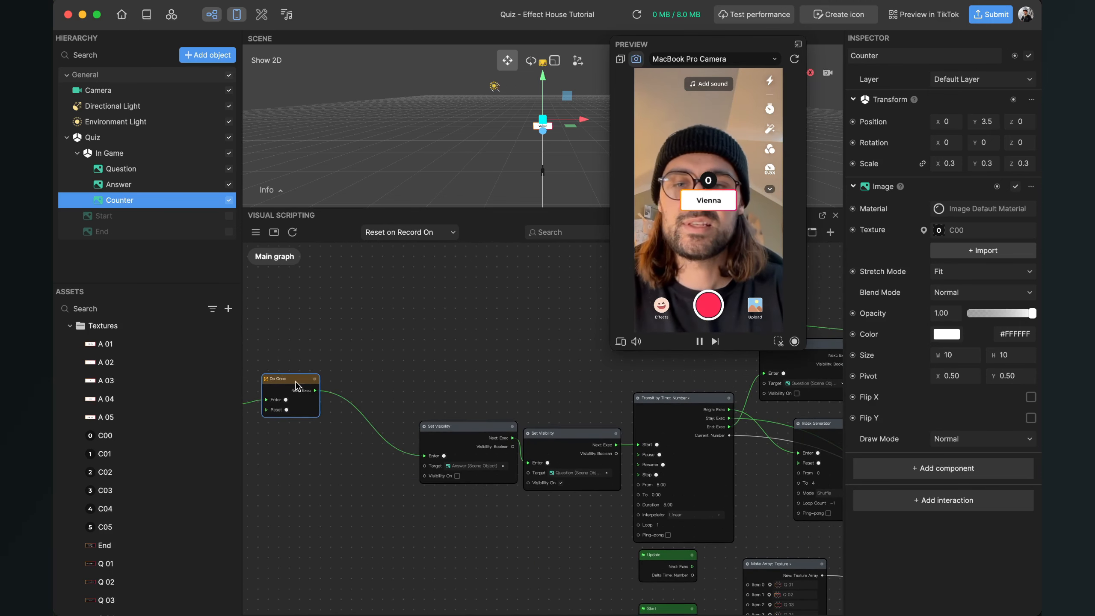
{"action": "scroll", "coordinate": [467, 370], "scroll_direction": "down", "scroll_amount": 2}
{"action": "middle_click_drag", "start_coordinate": [467, 370], "coordinate": [371, 368]}
{"action": "left_click_drag", "start_coordinate": [536, 298], "coordinate": [387, 319]}
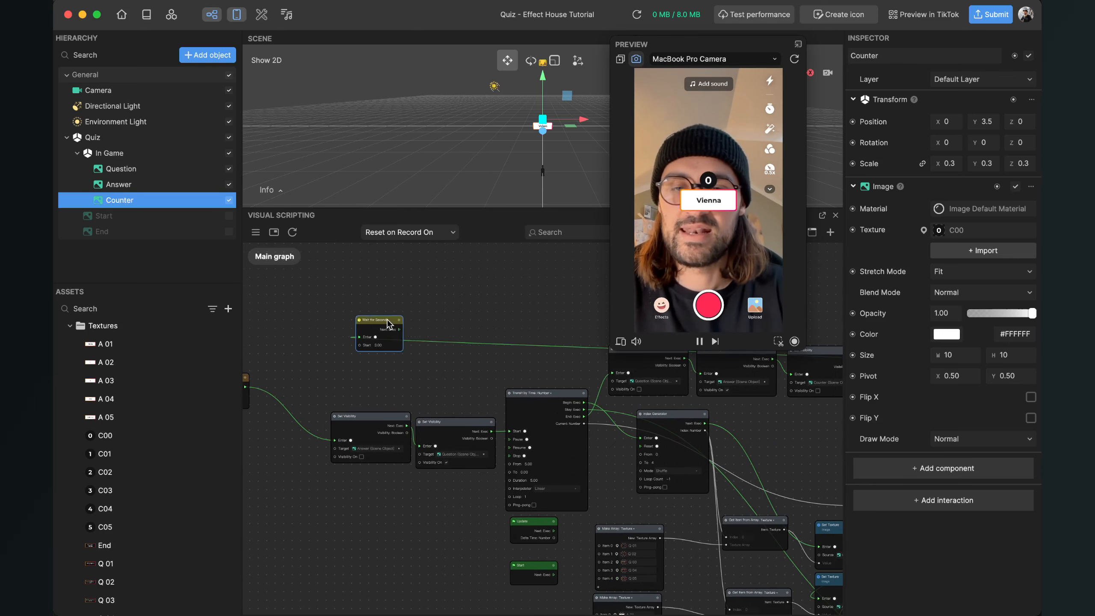
Step: Connect the Wait for Seconds Next output to the first Answer Set Visibility node's Enter input and test the quiz in the preview
{"action": "scroll", "coordinate": [363, 357], "scroll_direction": "up", "scroll_amount": 3}
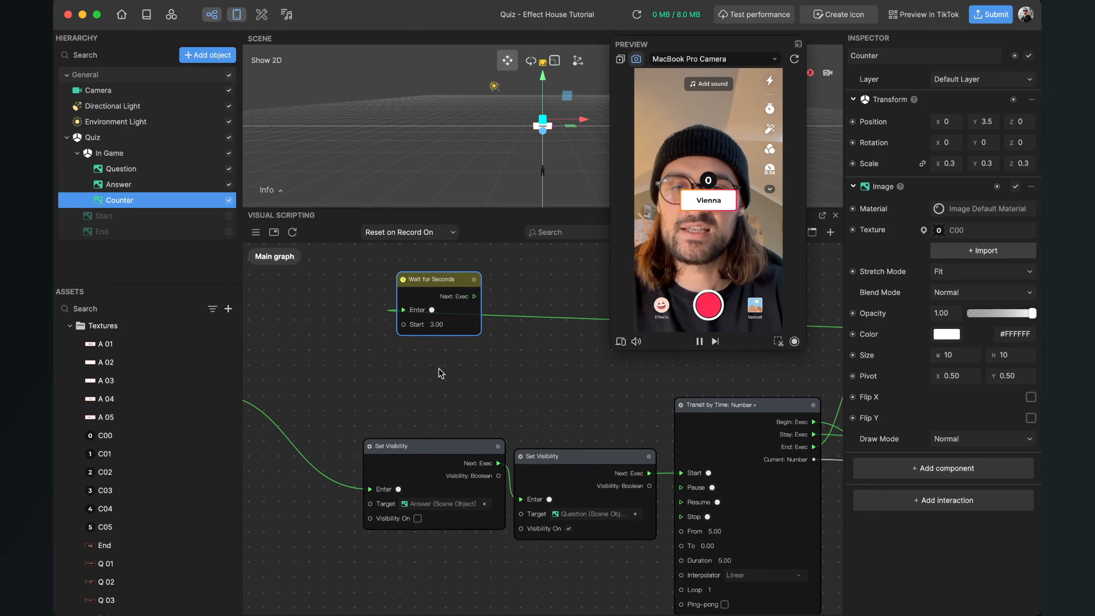
{"action": "left_click_drag", "start_coordinate": [478, 291], "coordinate": [359, 485]}
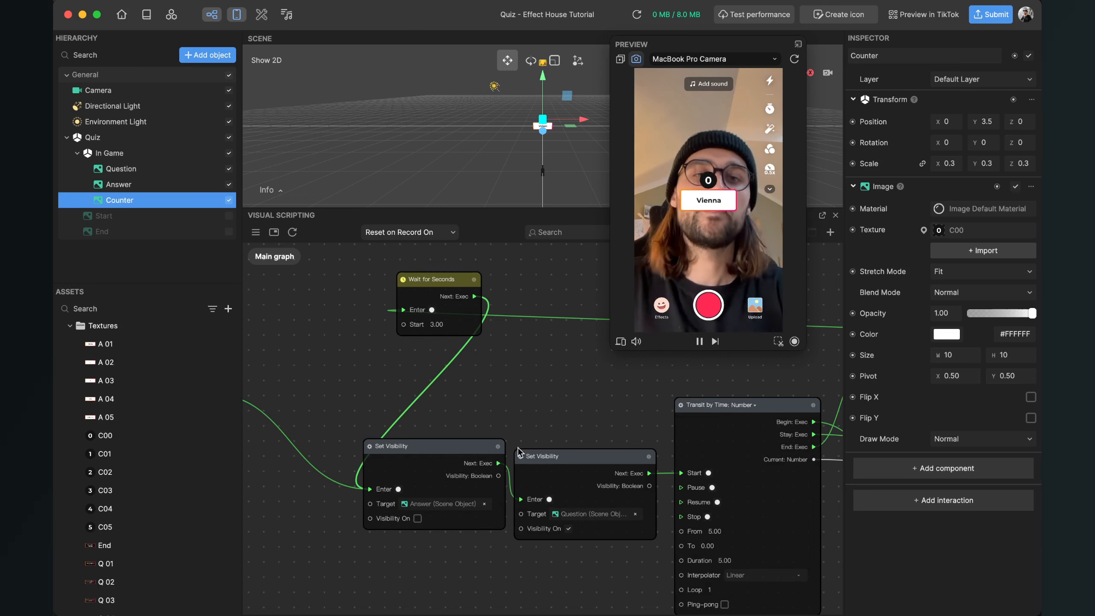
{"action": "left_click", "coordinate": [722, 242]}
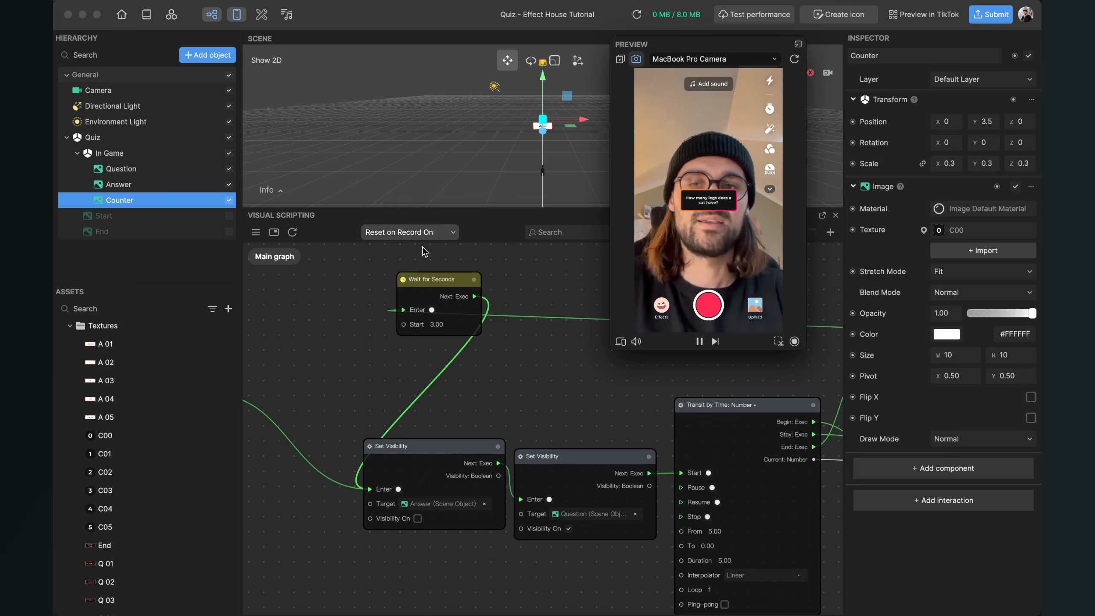
Step: Move the Wait for Seconds node up and left, and shift the first Answer and Question Set Visibility nodes away from Transit by Time
{"action": "left_click", "coordinate": [437, 280]}
{"action": "left_click_drag", "start_coordinate": [437, 280], "coordinate": [317, 256]}
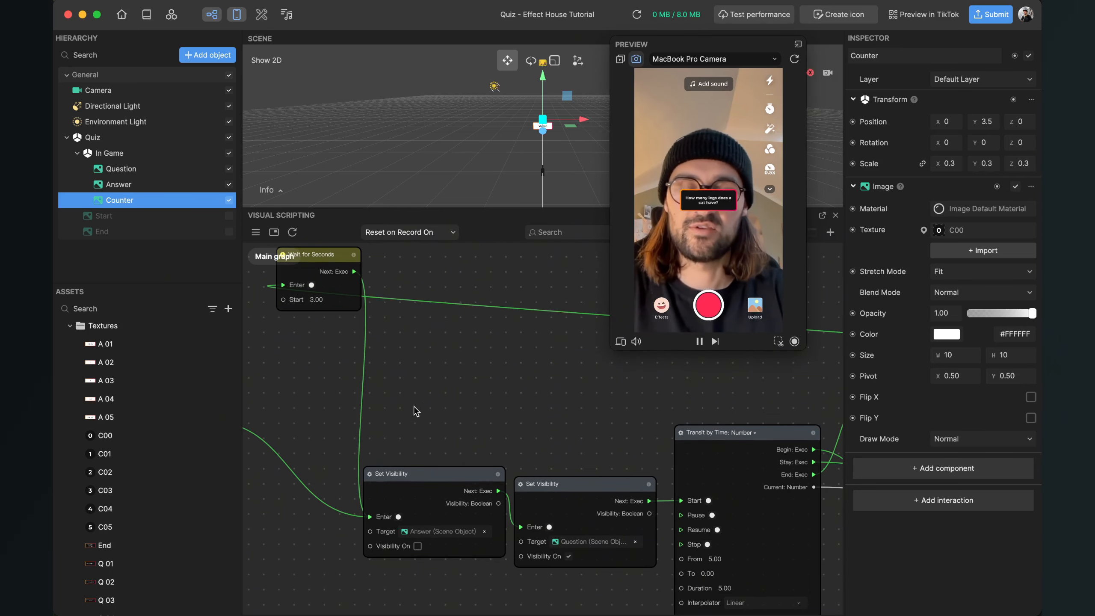
{"action": "left_click_drag", "start_coordinate": [414, 406], "coordinate": [595, 570]}
{"action": "left_click_drag", "start_coordinate": [602, 482], "coordinate": [498, 451]}
{"action": "middle_click_drag", "start_coordinate": [526, 399], "coordinate": [558, 362]}
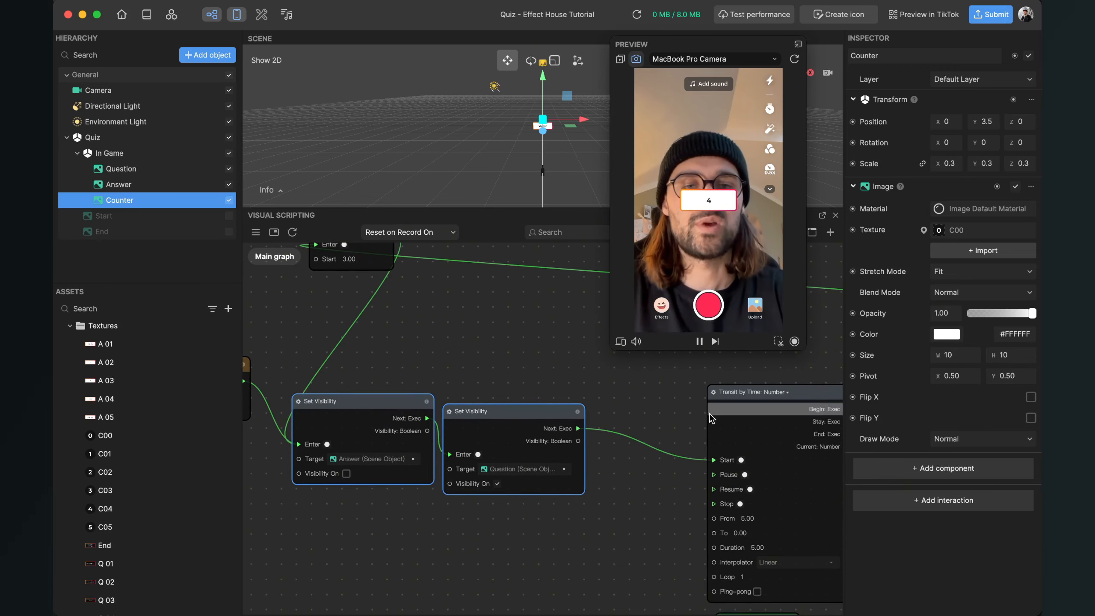
Step: Insert a Set Visibility node between the Question Set Visibility node's Next output and the Transit by Time node's Start input
{"action": "left_click_drag", "start_coordinate": [578, 428], "coordinate": [444, 489]}
{"action": "type", "text": "s"}
{"action": "type", "text": "et"}
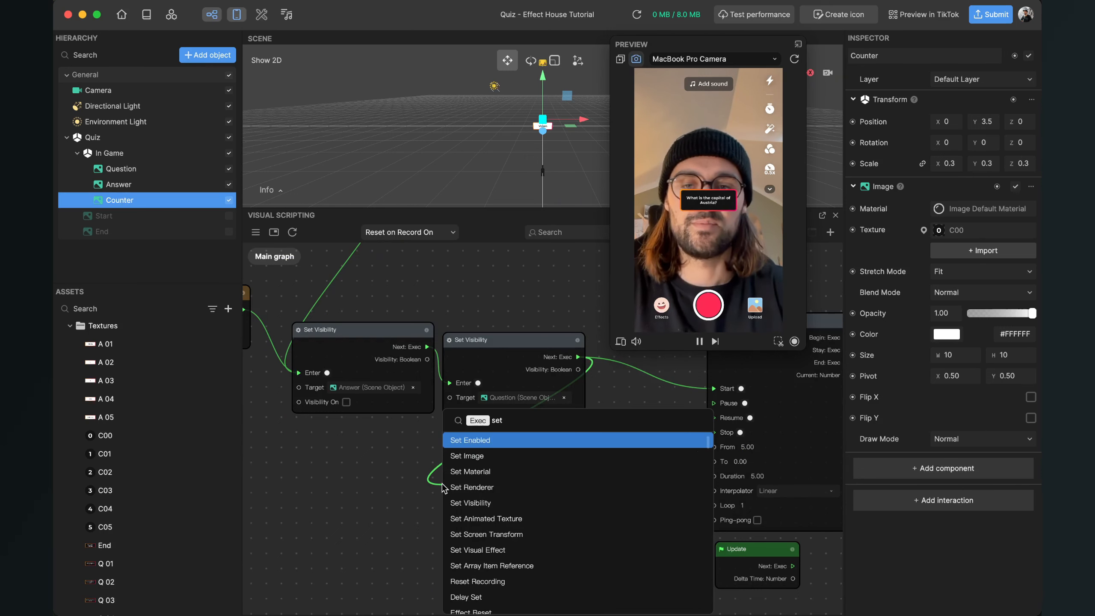
{"action": "key", "text": "Down"}
{"action": "key", "text": "Down"}
{"action": "key", "text": "Down"}
{"action": "key", "text": "Down"}
{"action": "key", "text": "Down"}
{"action": "key", "text": "Down"}
{"action": "key", "text": "Up"}
{"action": "key", "text": "Up"}
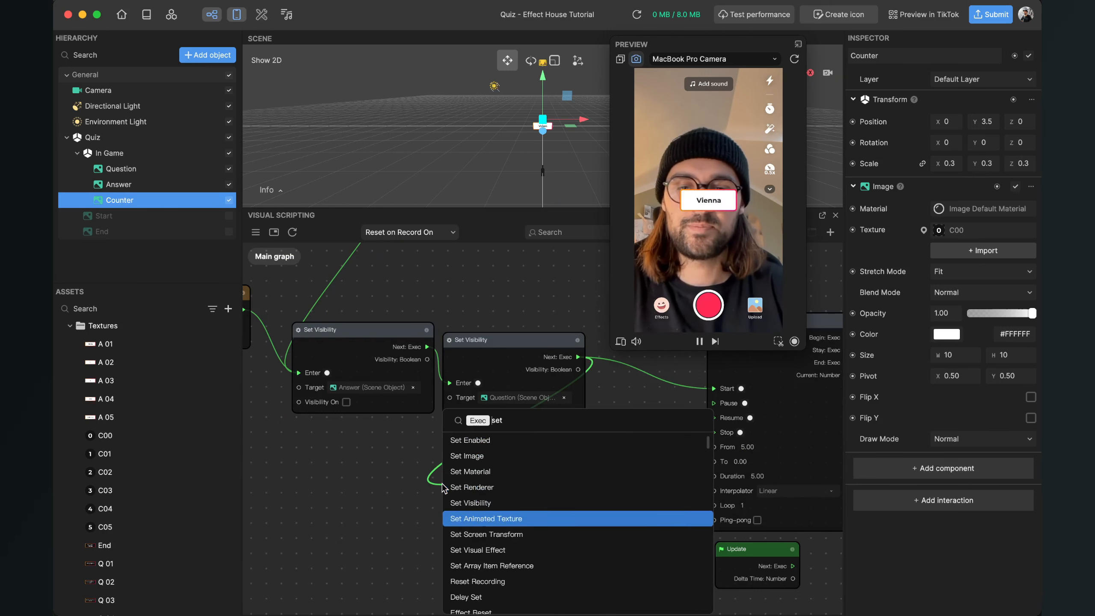
{"action": "key", "text": "Return"}
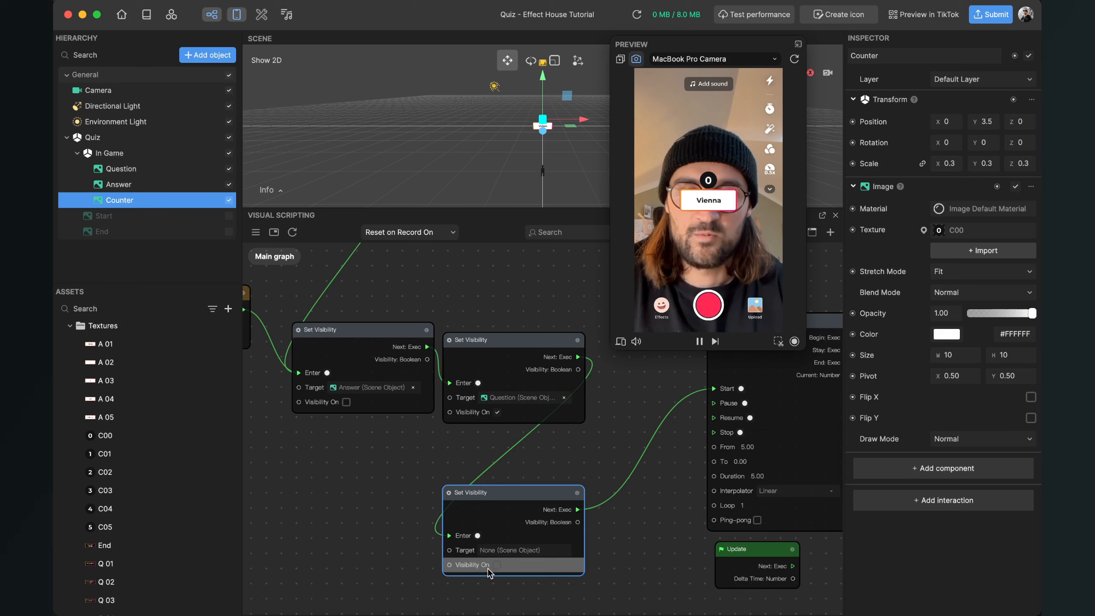
Step: Set the inserted Set Visibility node's Target to Counter and turn its Visibility On option on
{"action": "left_click", "coordinate": [526, 550]}
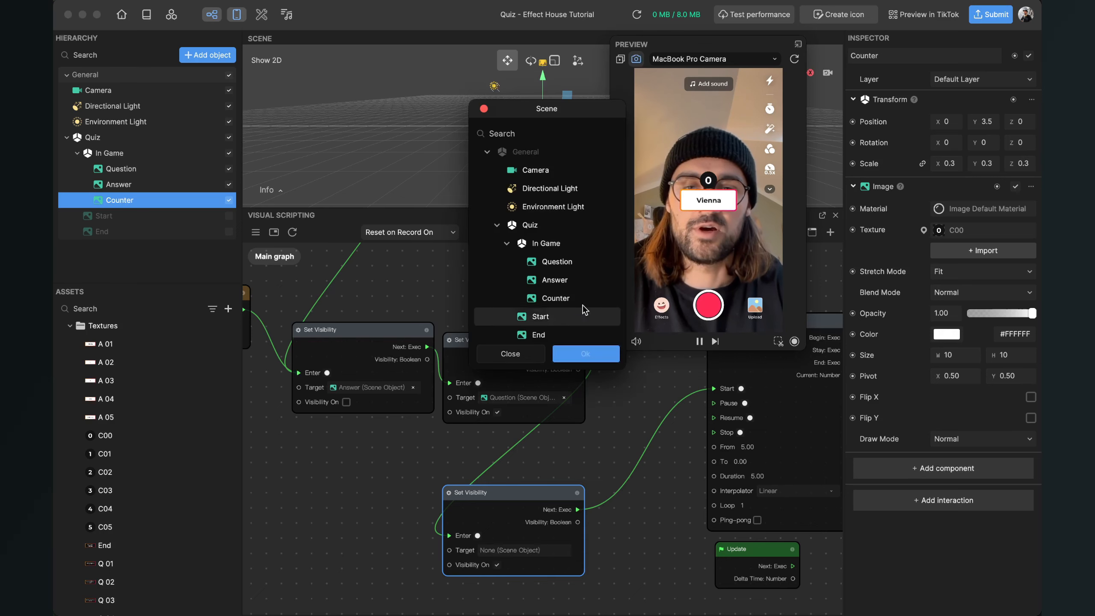
{"action": "left_click", "coordinate": [574, 298]}
{"action": "left_click", "coordinate": [586, 354]}
{"action": "scroll", "coordinate": [525, 447], "scroll_direction": "down", "scroll_amount": 2}
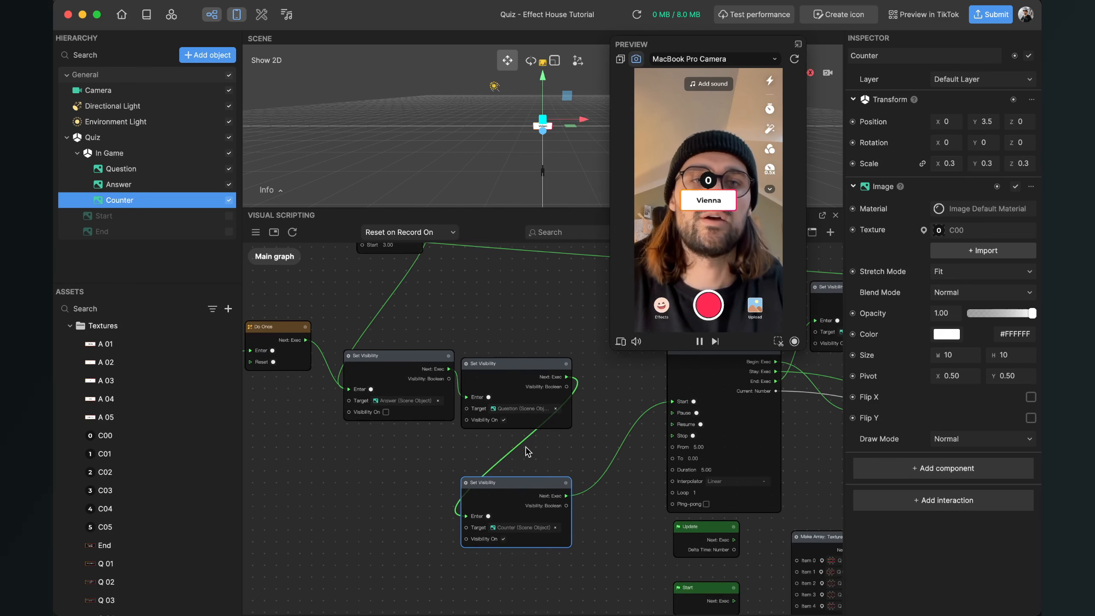
Step: Place the Counter Set Visibility node before Transit by Time and space it evenly with the Answer and Question ones
{"action": "left_click_drag", "start_coordinate": [511, 479], "coordinate": [611, 385]}
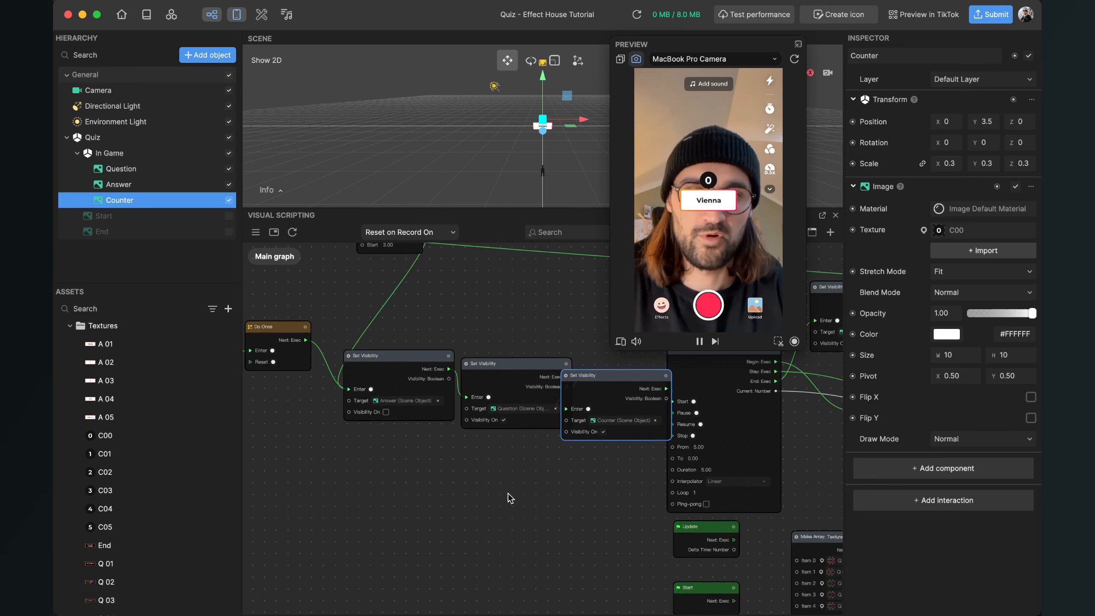
{"action": "scroll", "coordinate": [502, 499], "scroll_direction": "down", "scroll_amount": 2}
{"action": "left_click_drag", "start_coordinate": [270, 349], "coordinate": [303, 403]}
{"action": "left_click", "coordinate": [445, 424]}
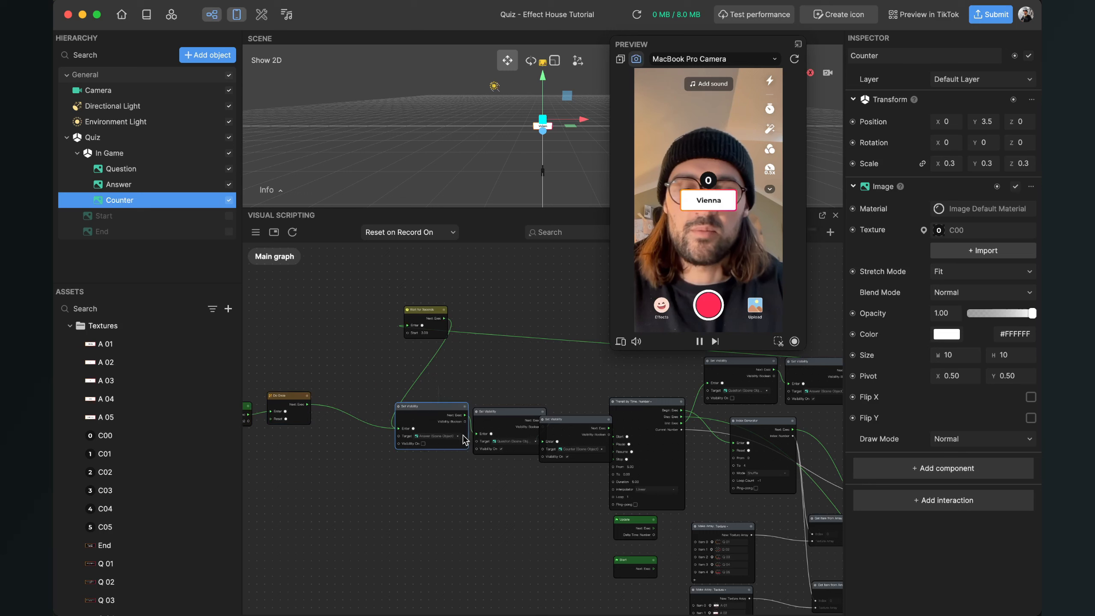
{"action": "left_click_drag", "start_coordinate": [523, 414], "coordinate": [485, 413]}
{"action": "left_click_drag", "start_coordinate": [564, 419], "coordinate": [553, 416]}
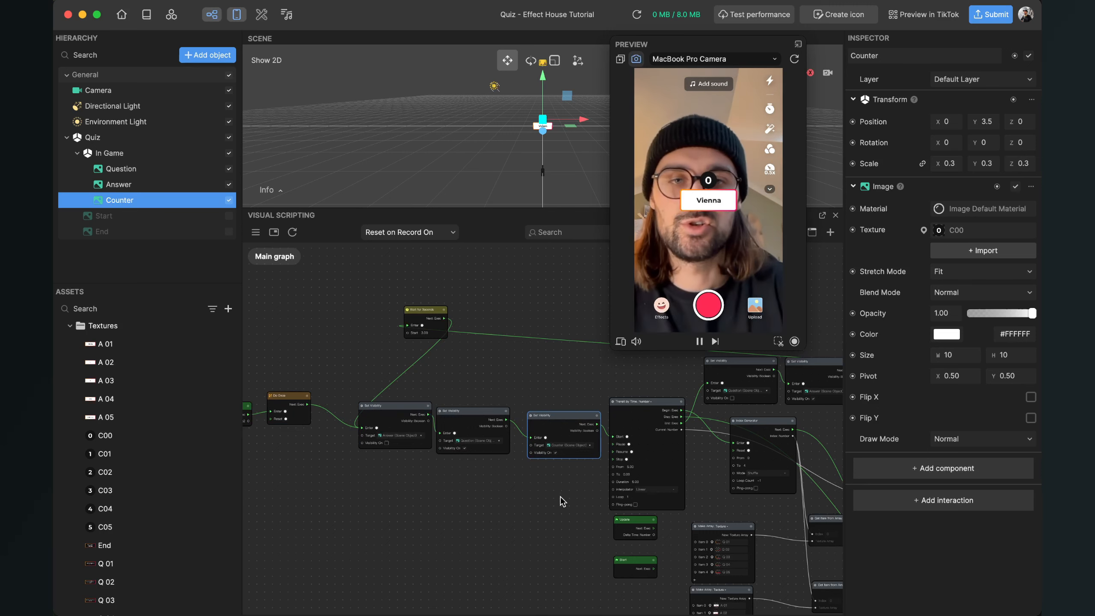
Step: Spread the Question and Answer Set Texture nodes apart vertically so their connections are easier to follow
{"action": "middle_click_drag", "start_coordinate": [562, 501], "coordinate": [286, 387]}
{"action": "middle_click_drag", "start_coordinate": [769, 476], "coordinate": [641, 461]}
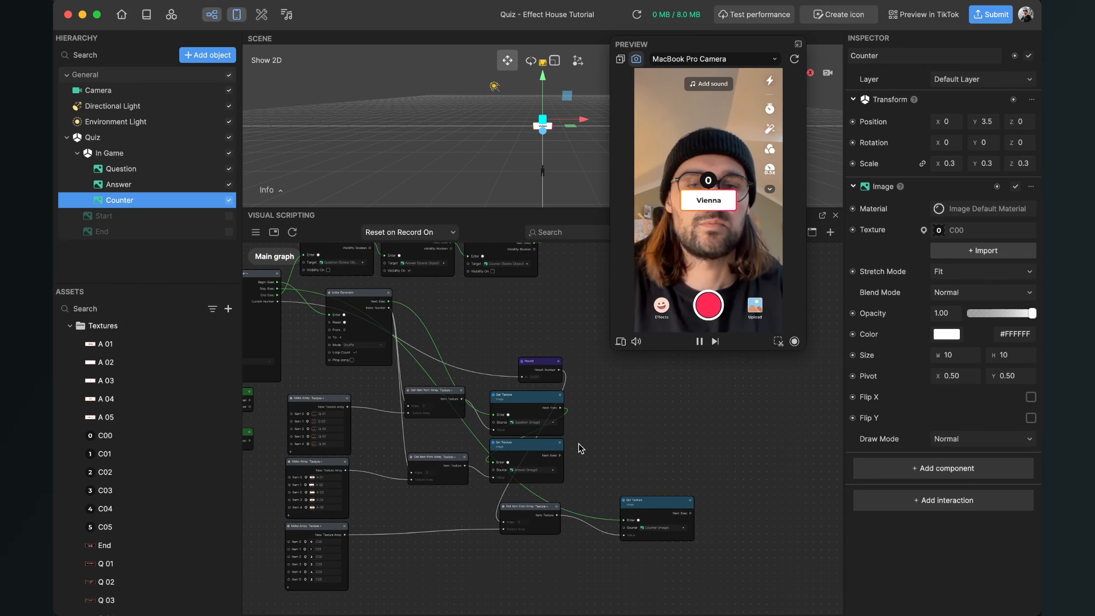
{"action": "scroll", "coordinate": [578, 444], "scroll_direction": "up", "scroll_amount": 5}
{"action": "left_click_drag", "start_coordinate": [548, 439], "coordinate": [569, 438]}
{"action": "scroll", "coordinate": [587, 452], "scroll_direction": "down", "scroll_amount": 2}
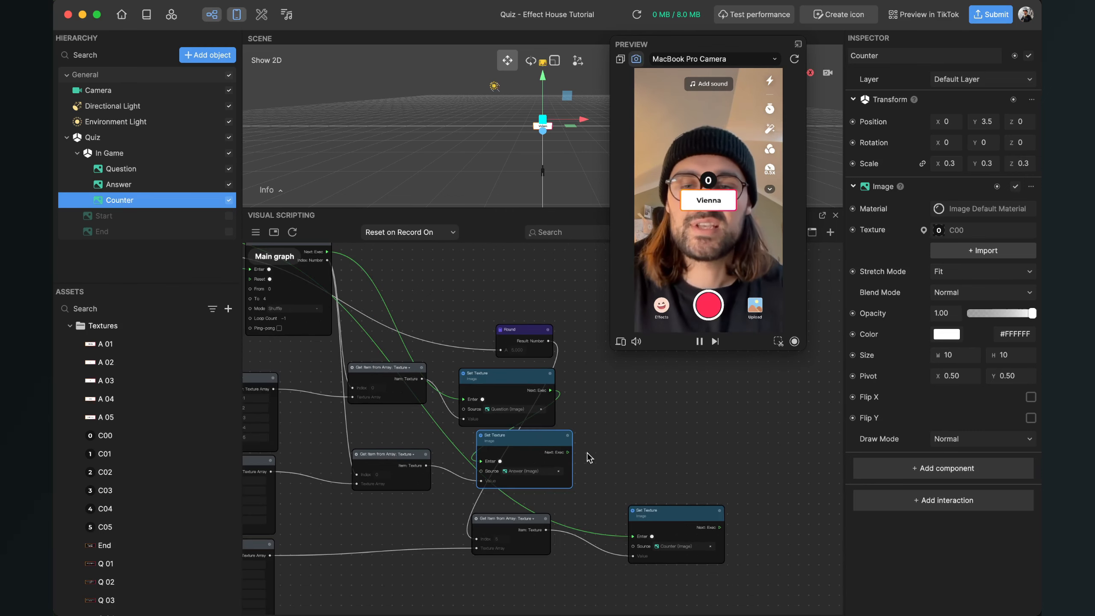
{"action": "scroll", "coordinate": [611, 431], "scroll_direction": "up", "scroll_amount": 4}
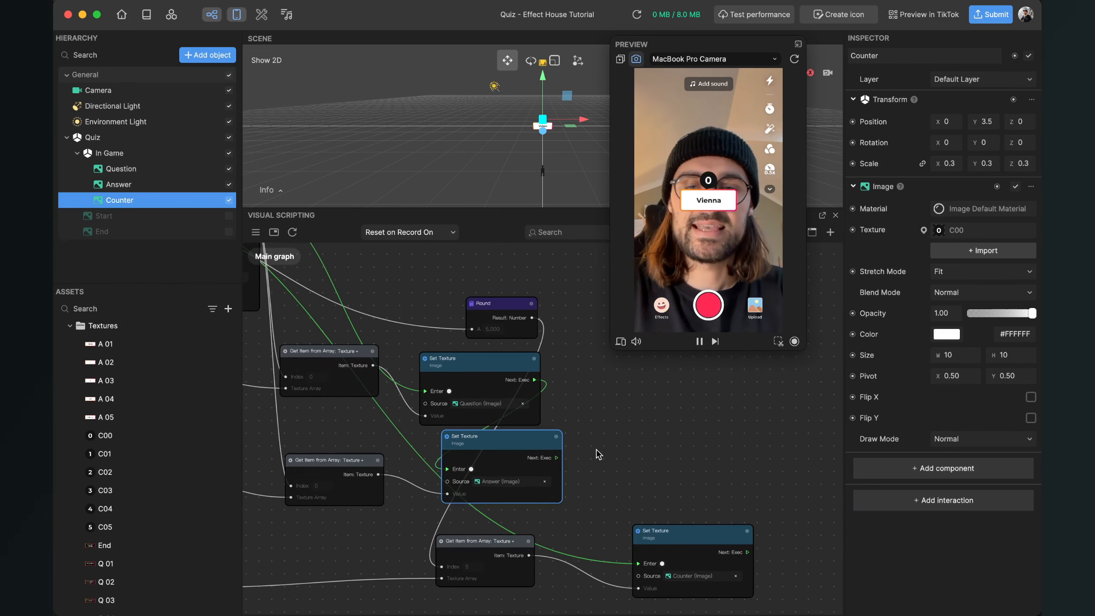
{"action": "left_click_drag", "start_coordinate": [519, 443], "coordinate": [510, 455]}
{"action": "mouse_move", "coordinate": [497, 353]}
{"action": "left_mouse_down"}
{"action": "mouse_move", "coordinate": [544, 354]}
{"action": "mouse_move", "coordinate": [507, 338]}
{"action": "left_mouse_up"}
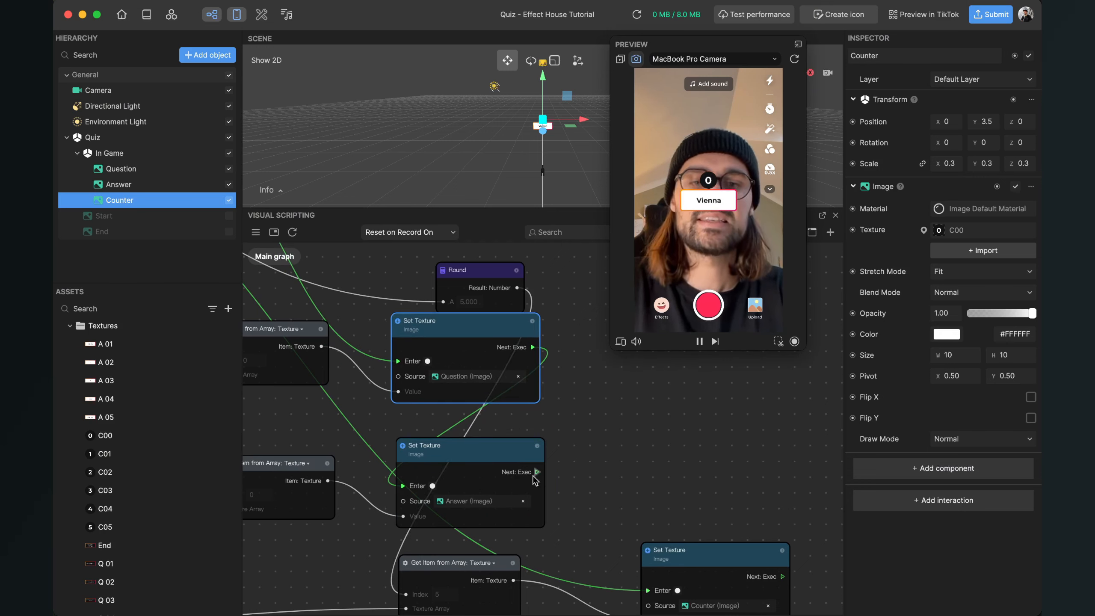
{"action": "scroll", "coordinate": [630, 447], "scroll_direction": "right", "scroll_amount": 5}
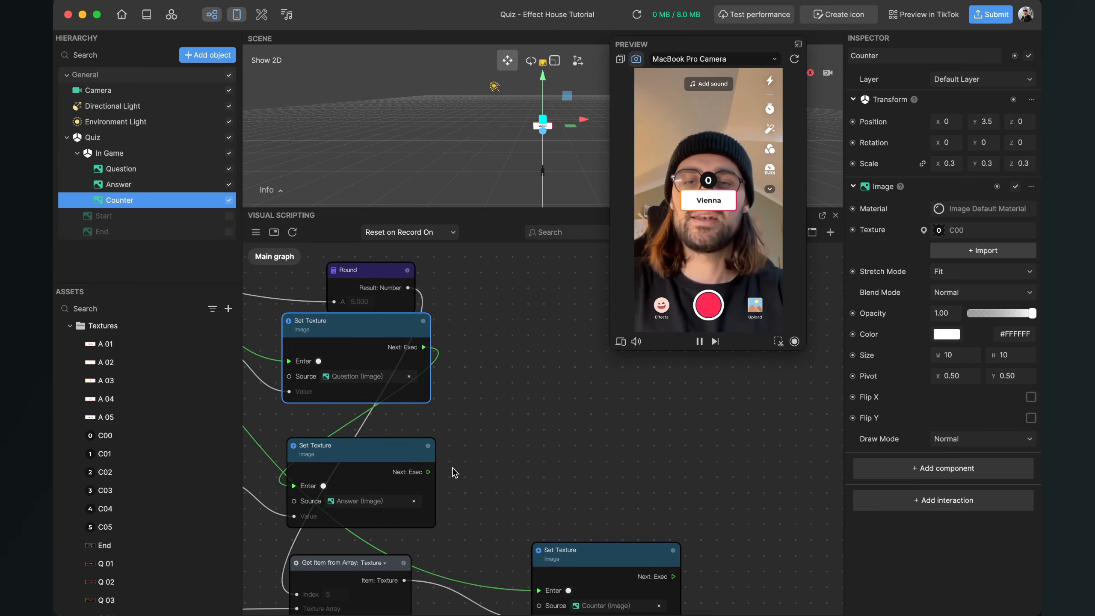
Step: Add a Counter node driven by the Answer Set Texture node's Next output and place it above the Counter Set Texture node
{"action": "left_click_drag", "start_coordinate": [429, 471], "coordinate": [526, 441]}
{"action": "type", "text": "cou"}
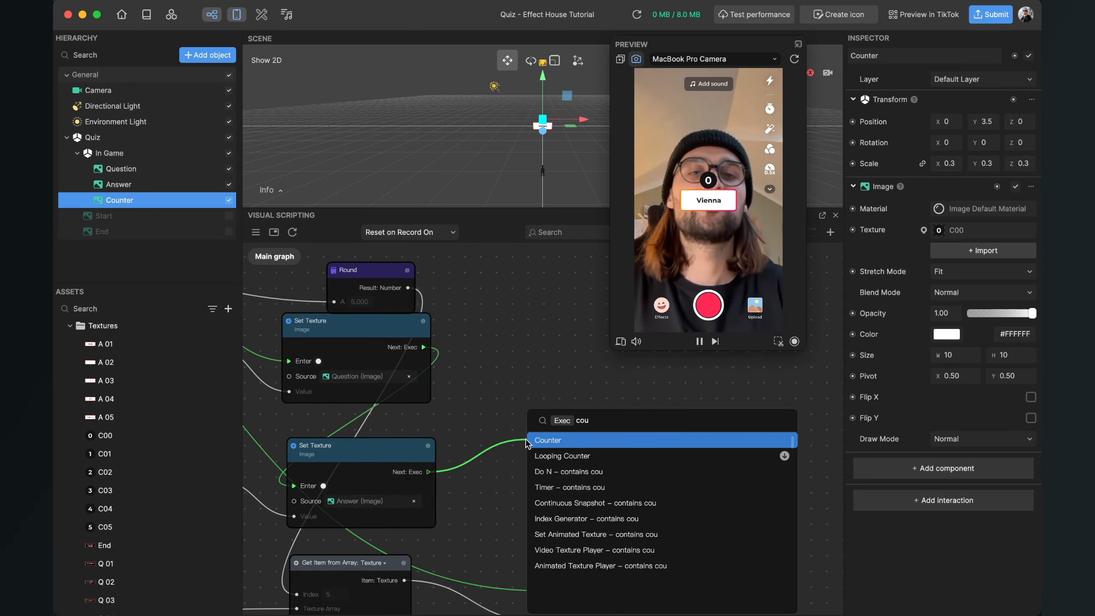
{"action": "key", "text": "Return"}
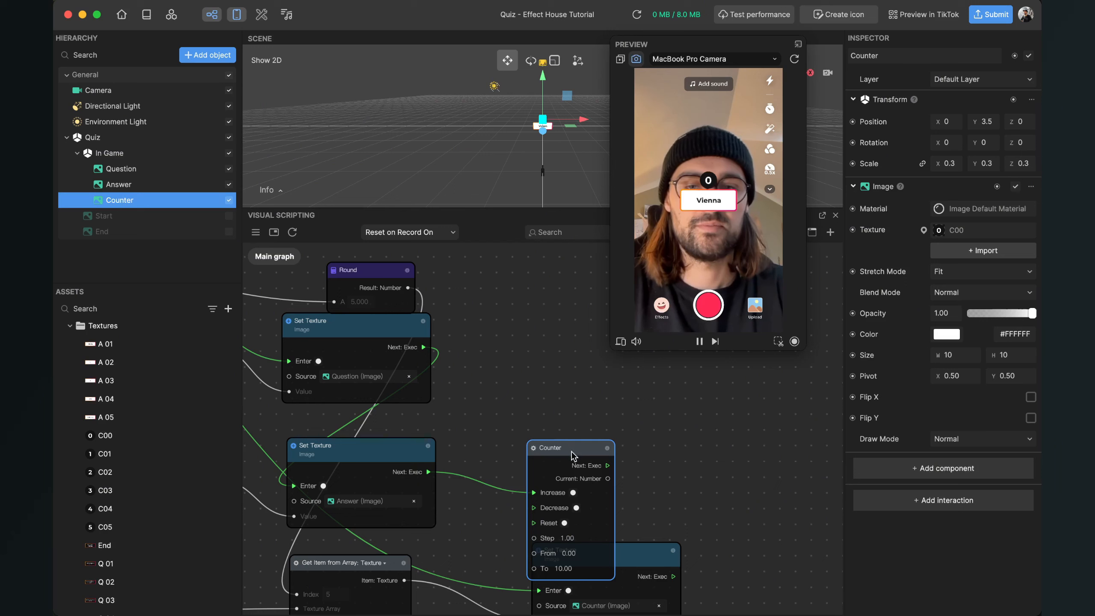
{"action": "left_click_drag", "start_coordinate": [573, 456], "coordinate": [573, 366]}
{"action": "left_click_drag", "start_coordinate": [643, 403], "coordinate": [557, 426]}
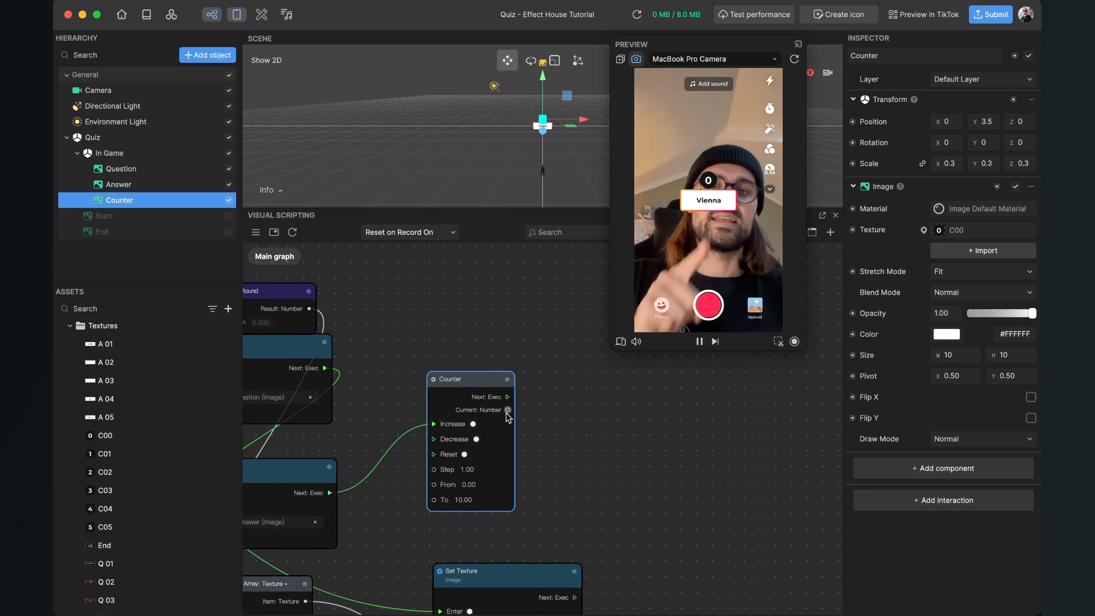
Step: Add a Greater Than node with its A input fed by the Counter node's Current number
{"action": "left_click_drag", "start_coordinate": [507, 410], "coordinate": [535, 424]}
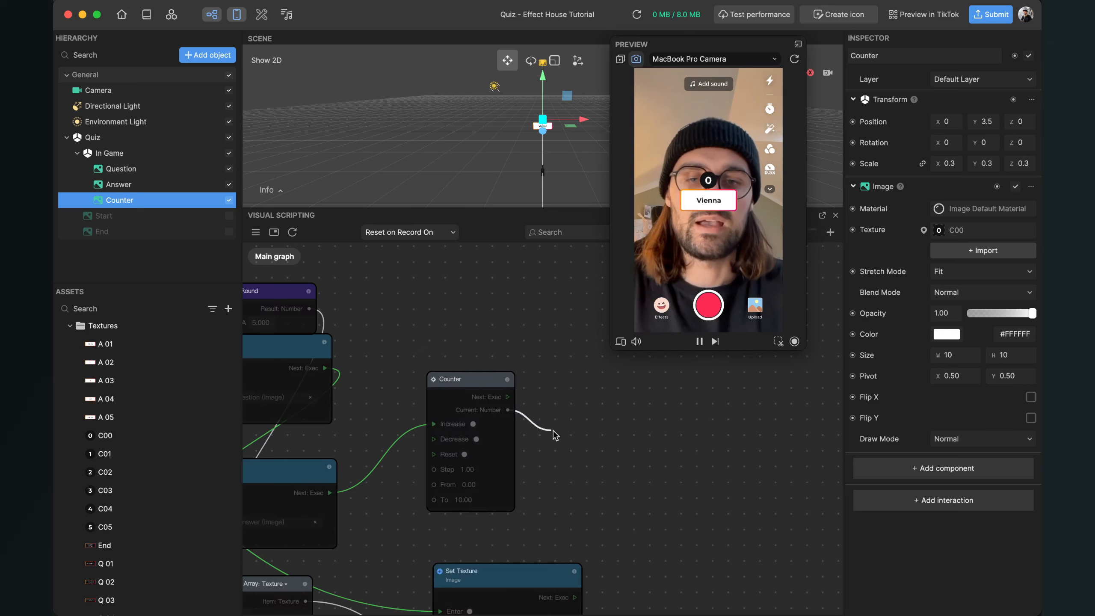
{"action": "left_click_drag", "start_coordinate": [593, 444], "coordinate": [590, 447]}
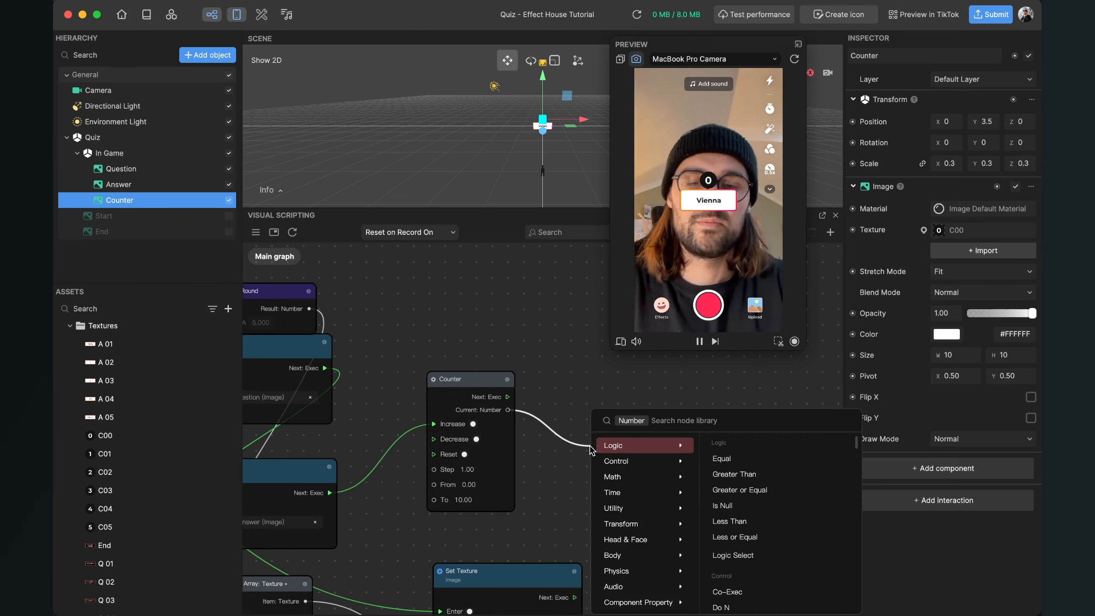
{"action": "type", "text": "gre"}
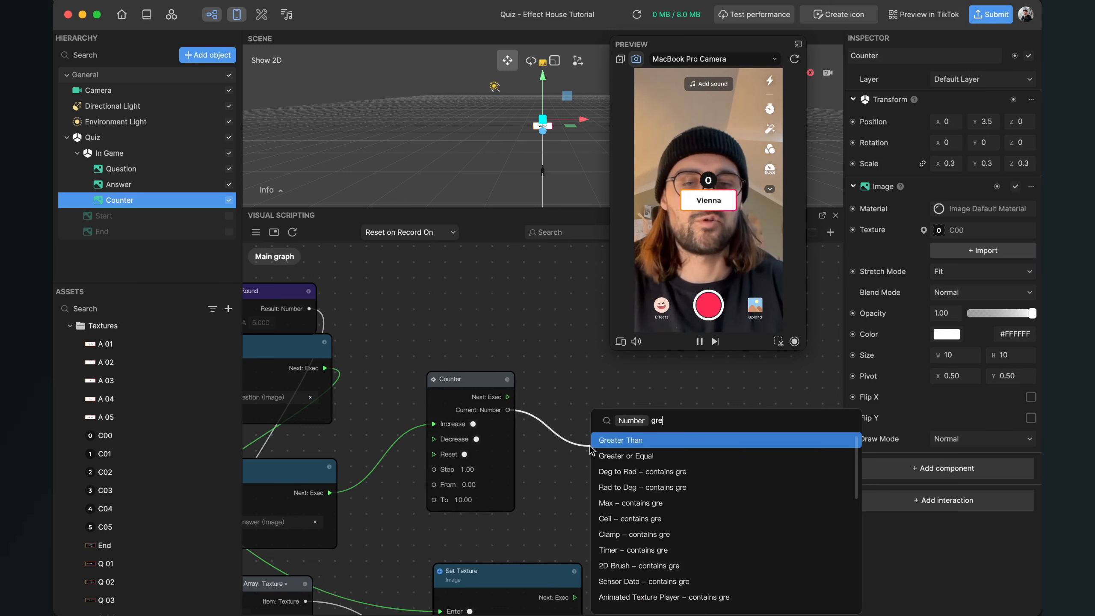
{"action": "key", "text": "Return"}
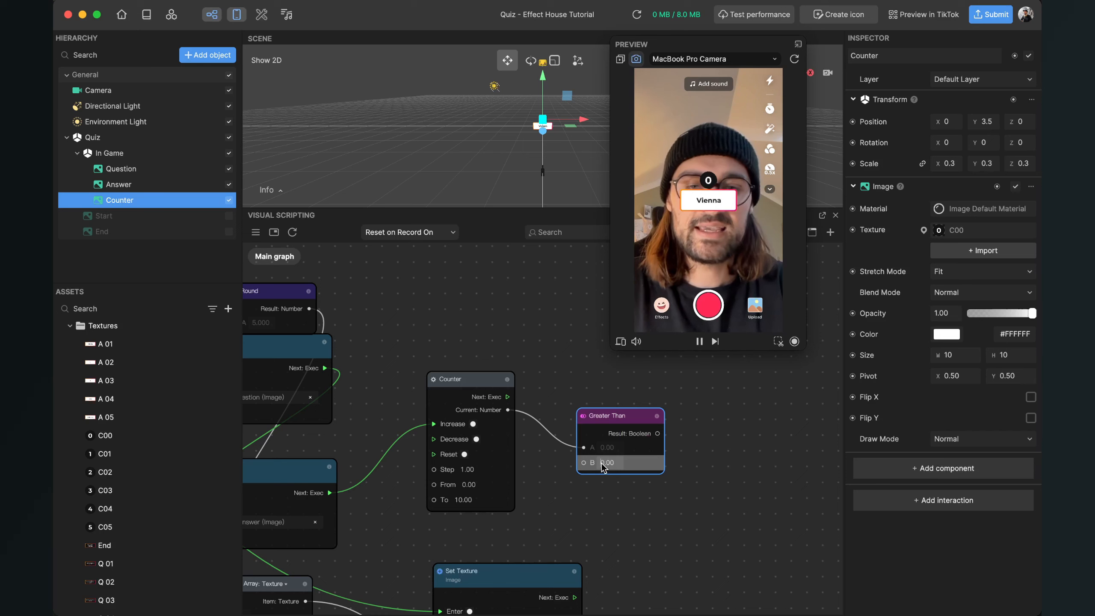
Step: Set the B value of the Greater Than node to 3
{"action": "left_click", "coordinate": [613, 463]}
{"action": "scroll", "coordinate": [613, 463], "scroll_direction": "up", "scroll_amount": 3}
{"action": "left_click_drag", "start_coordinate": [712, 431], "coordinate": [606, 465]}
Step: Add an If node with the Greater Than result as its condition, and trigger it from the Counter node's Next output
{"action": "left_click_drag", "start_coordinate": [535, 441], "coordinate": [644, 459]}
{"action": "type", "text": "if"}
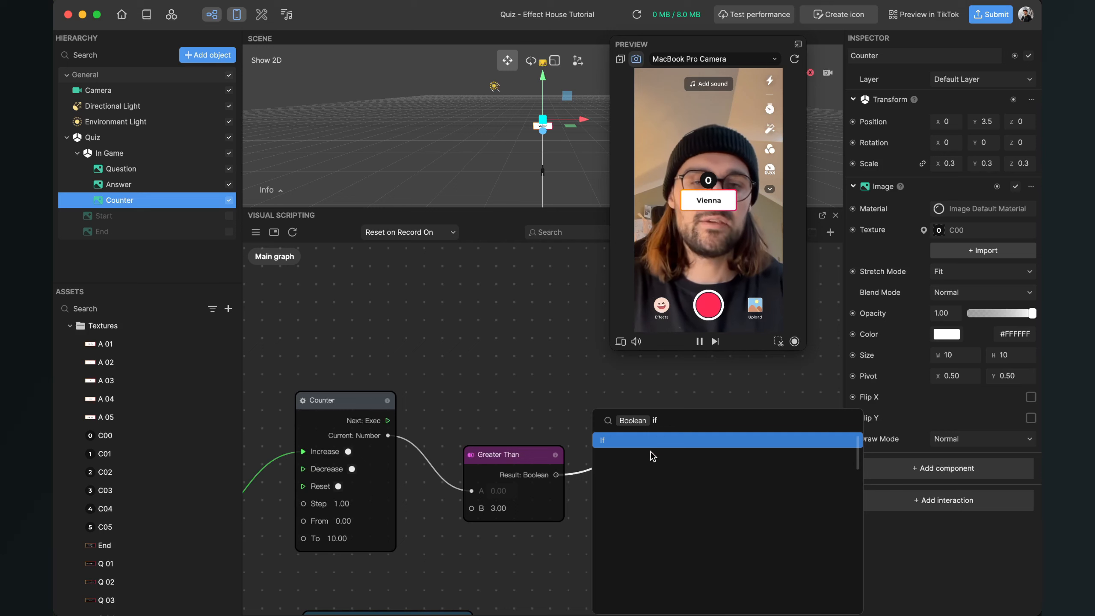
{"action": "key", "text": "Return"}
{"action": "left_click_drag", "start_coordinate": [657, 459], "coordinate": [669, 392]}
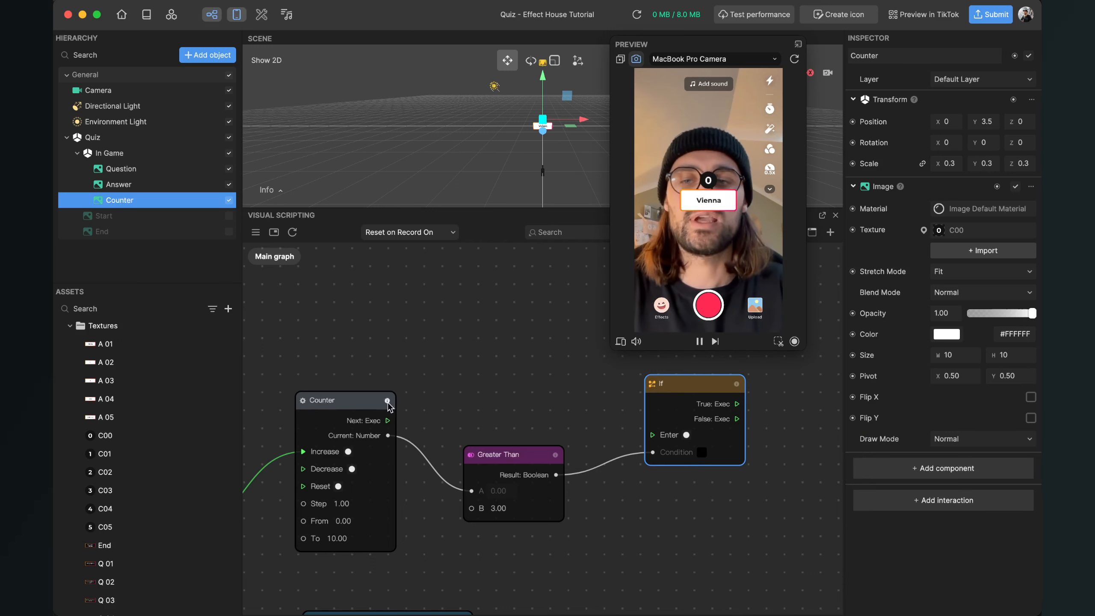
{"action": "left_click_drag", "start_coordinate": [388, 420], "coordinate": [652, 435]}
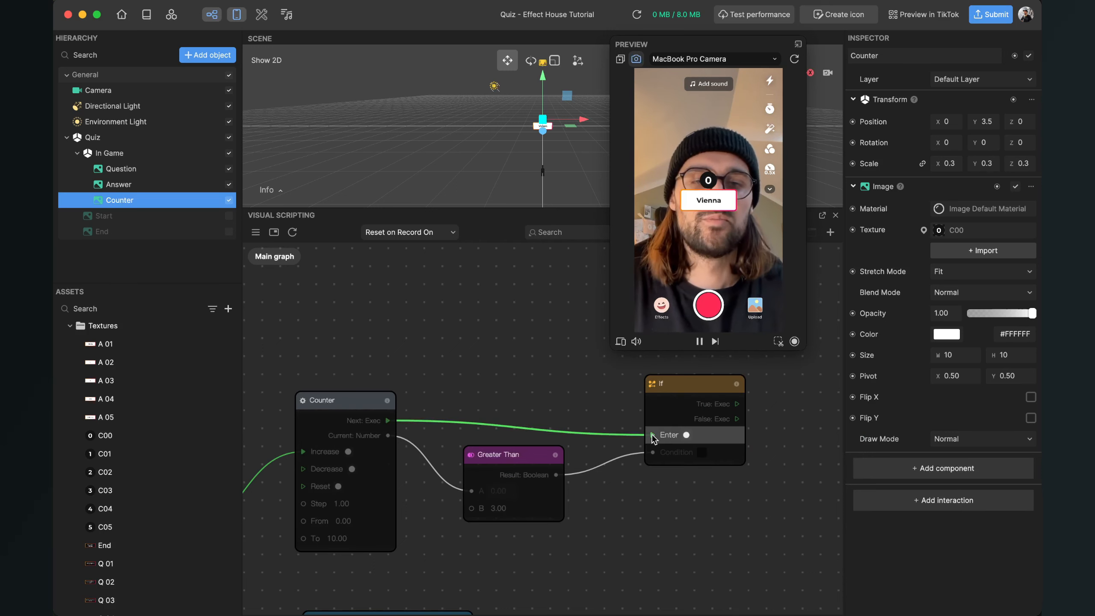
Step: Add a Set Visibility node to the If node's True output and place it beside the If node
{"action": "scroll", "coordinate": [627, 423], "scroll_direction": "right", "scroll_amount": 5}
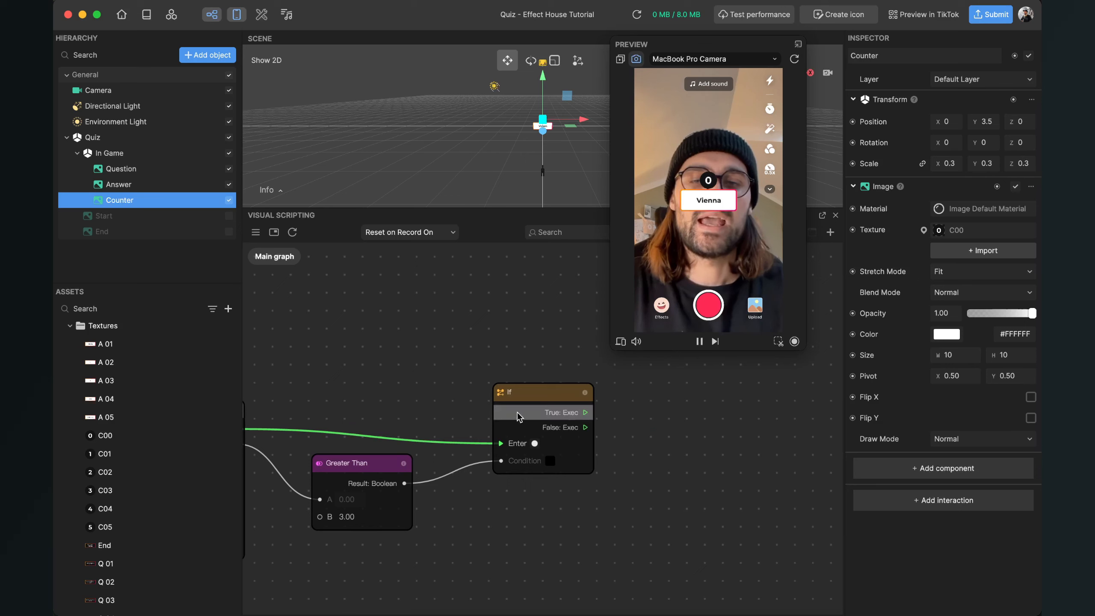
{"action": "scroll", "coordinate": [637, 425], "scroll_direction": "down", "scroll_amount": 3}
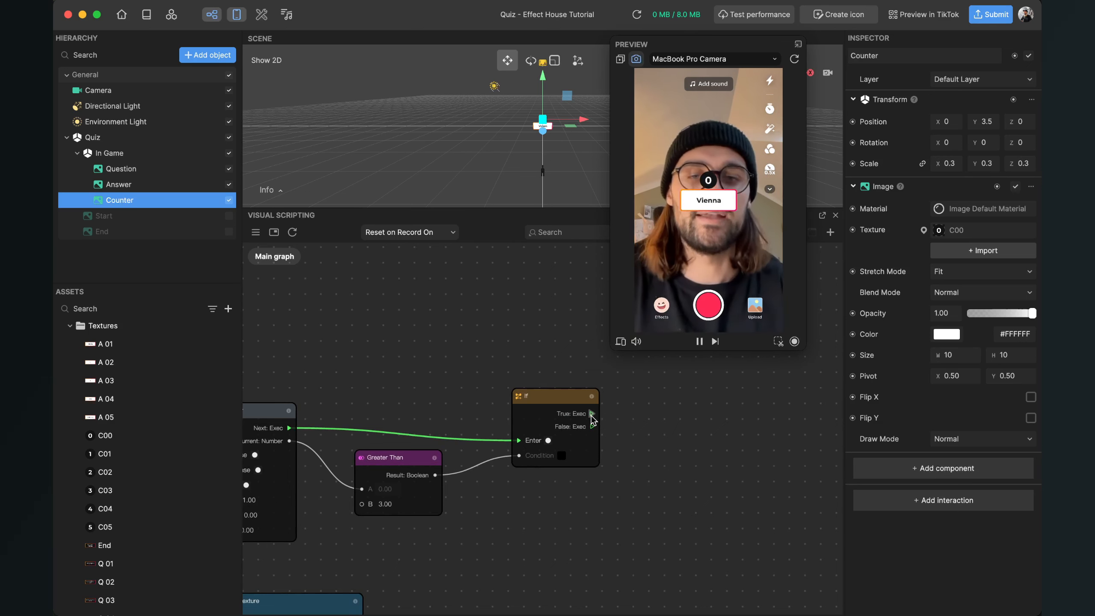
{"action": "left_click_drag", "start_coordinate": [592, 415], "coordinate": [592, 415]}
{"action": "left_click_drag", "start_coordinate": [673, 420], "coordinate": [672, 420]}
{"action": "type", "text": "set"}
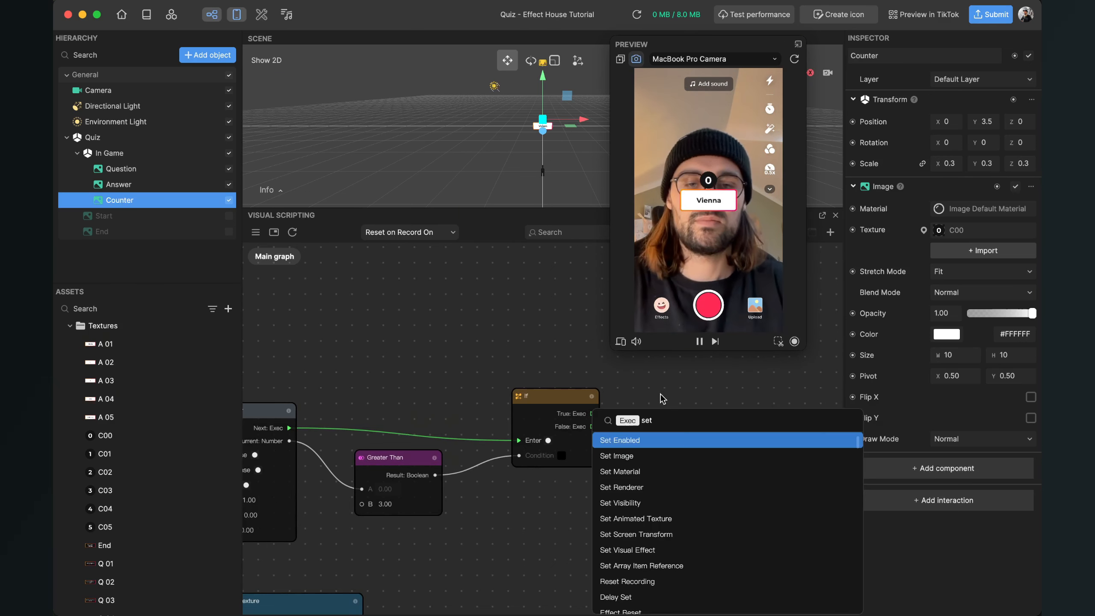
{"action": "key", "text": "Down"}
{"action": "key", "text": "Down"}
{"action": "key", "text": "Down"}
{"action": "key", "text": "Down"}
{"action": "key", "text": "Return"}
{"action": "left_click_drag", "start_coordinate": [743, 424], "coordinate": [719, 387]}
Step: Set the target of the Set Visibility node after the If node to the In Game object
{"action": "left_click", "coordinate": [728, 448]}
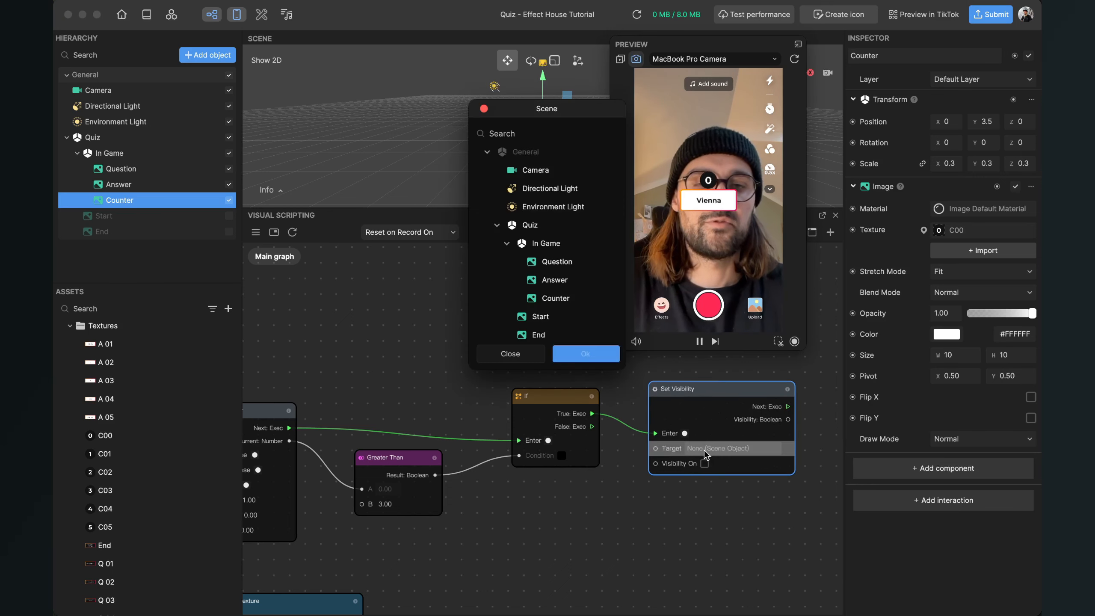
{"action": "left_click", "coordinate": [542, 247]}
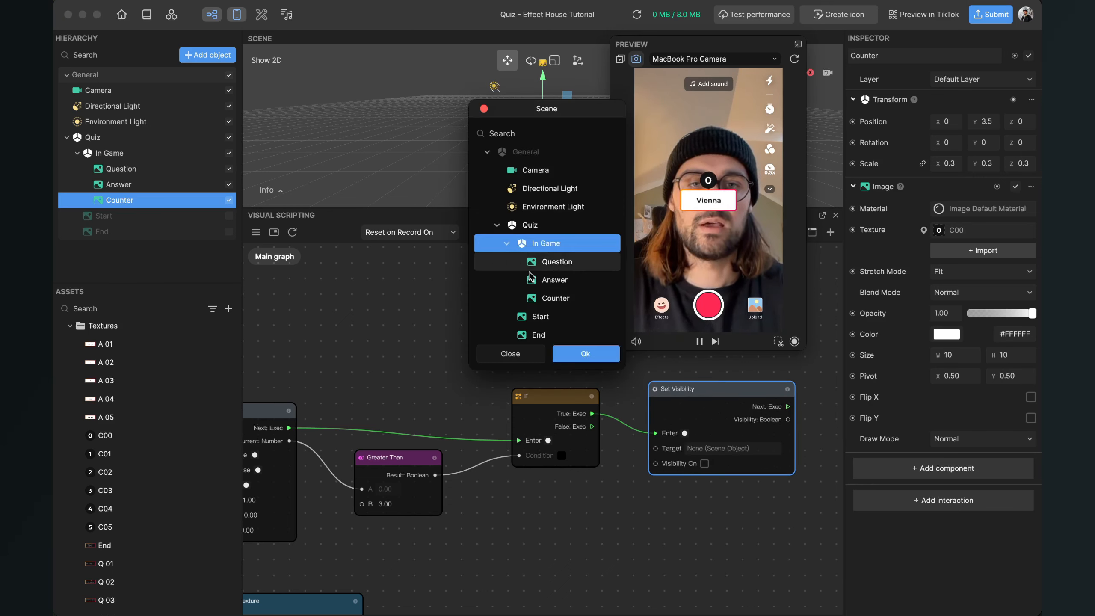
{"action": "left_click", "coordinate": [585, 352]}
Step: Chain a second Set Visibility node after the In Game one, targeting End with Visibility On enabled, and line it up alongside
{"action": "left_click_drag", "start_coordinate": [726, 521], "coordinate": [529, 529]}
{"action": "left_click_drag", "start_coordinate": [589, 407], "coordinate": [599, 408]}
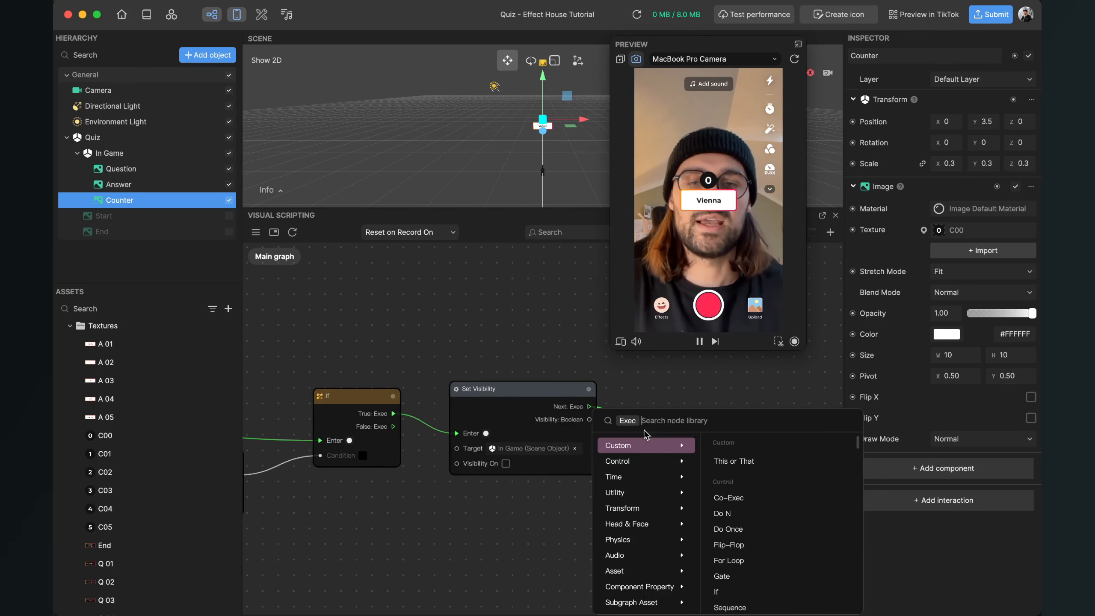
{"action": "type", "text": "set"}
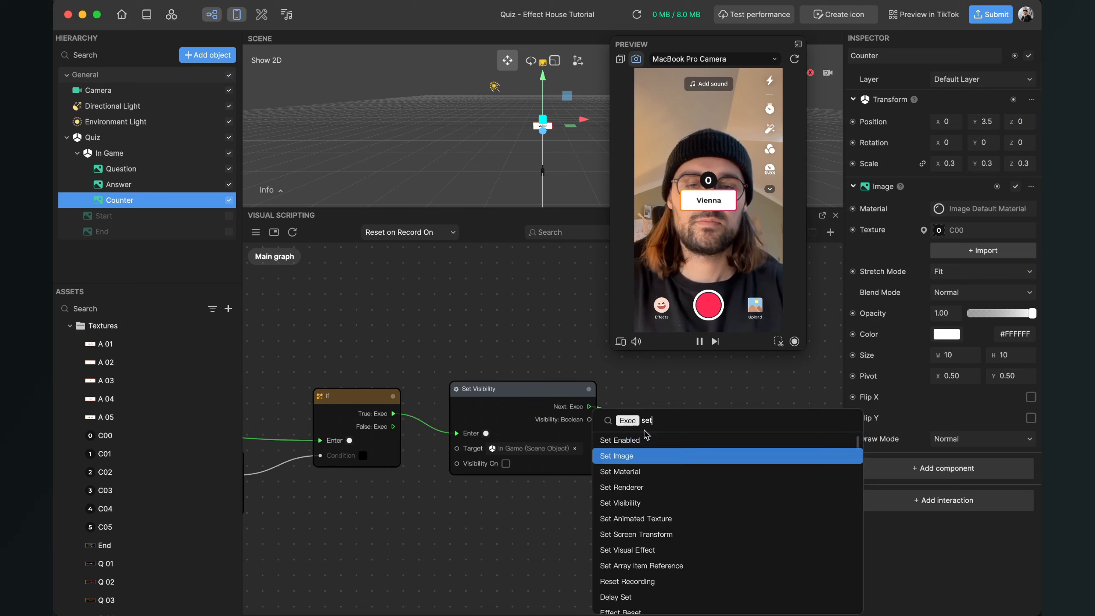
{"action": "left_click", "coordinate": [695, 505]}
{"action": "left_click", "coordinate": [698, 513]}
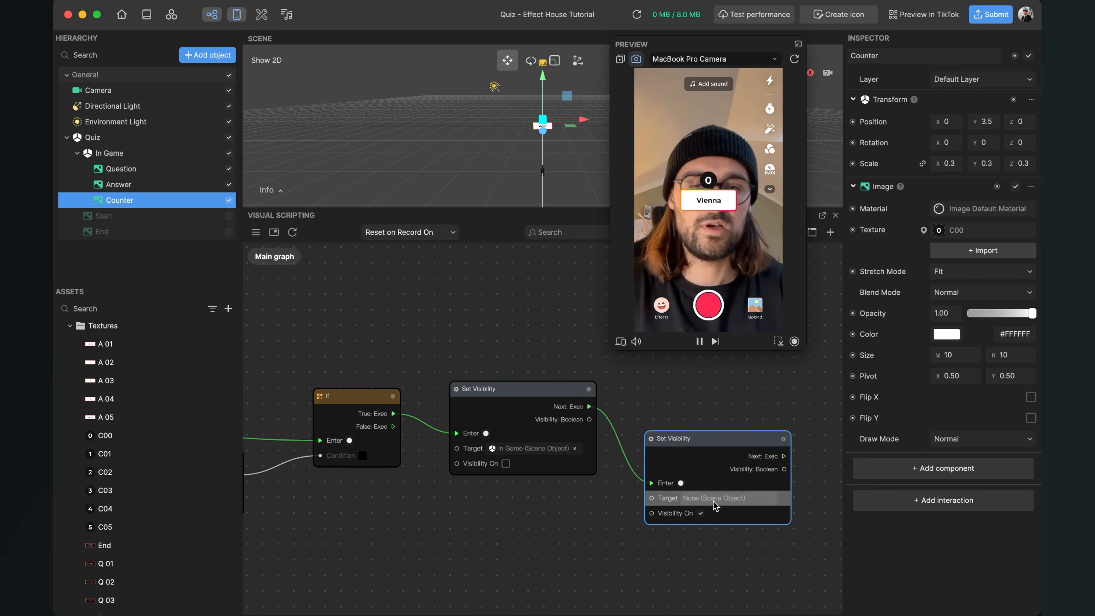
{"action": "left_click", "coordinate": [710, 497]}
{"action": "left_click", "coordinate": [539, 335]}
{"action": "left_click", "coordinate": [586, 353]}
{"action": "left_click_drag", "start_coordinate": [719, 439], "coordinate": [732, 397]}
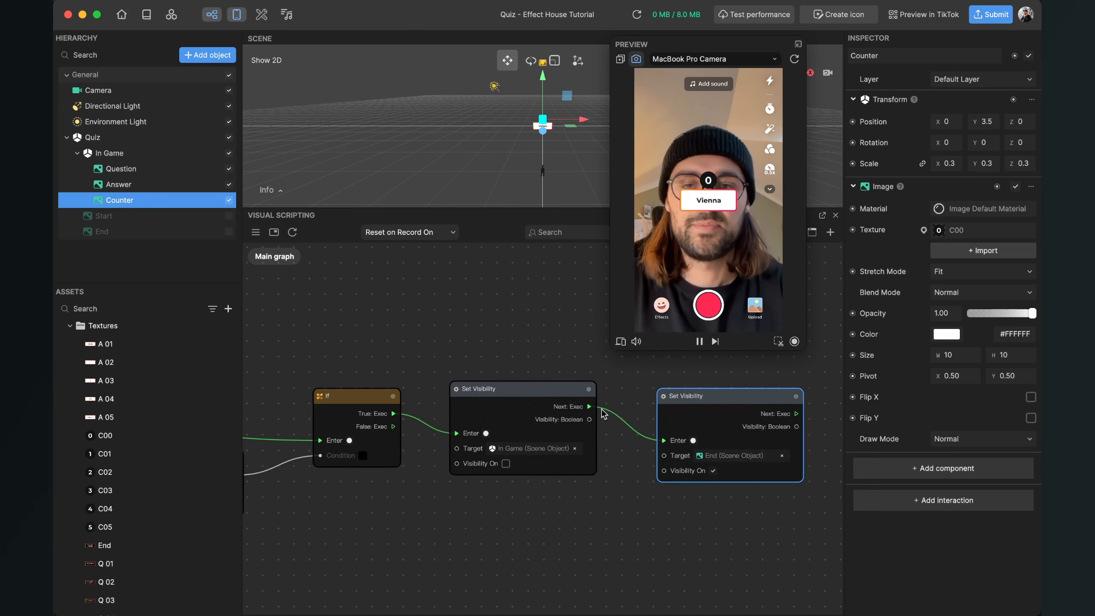
Step: Move the In Game and End Set Visibility nodes further from the If node and insert a Do Once node on its True output
{"action": "left_click_drag", "start_coordinate": [548, 394], "coordinate": [637, 397]}
{"action": "left_click_drag", "start_coordinate": [740, 400], "coordinate": [830, 388]}
{"action": "scroll", "coordinate": [420, 495], "scroll_direction": "down", "scroll_amount": 2}
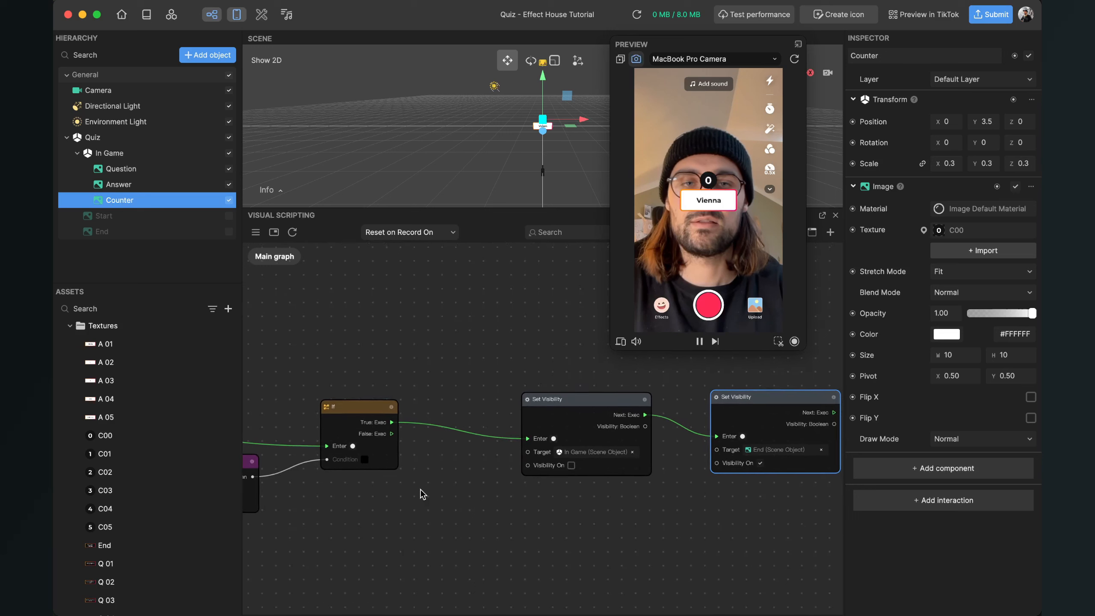
{"action": "left_click_drag", "start_coordinate": [391, 425], "coordinate": [437, 512]}
{"action": "type", "text": "do"}
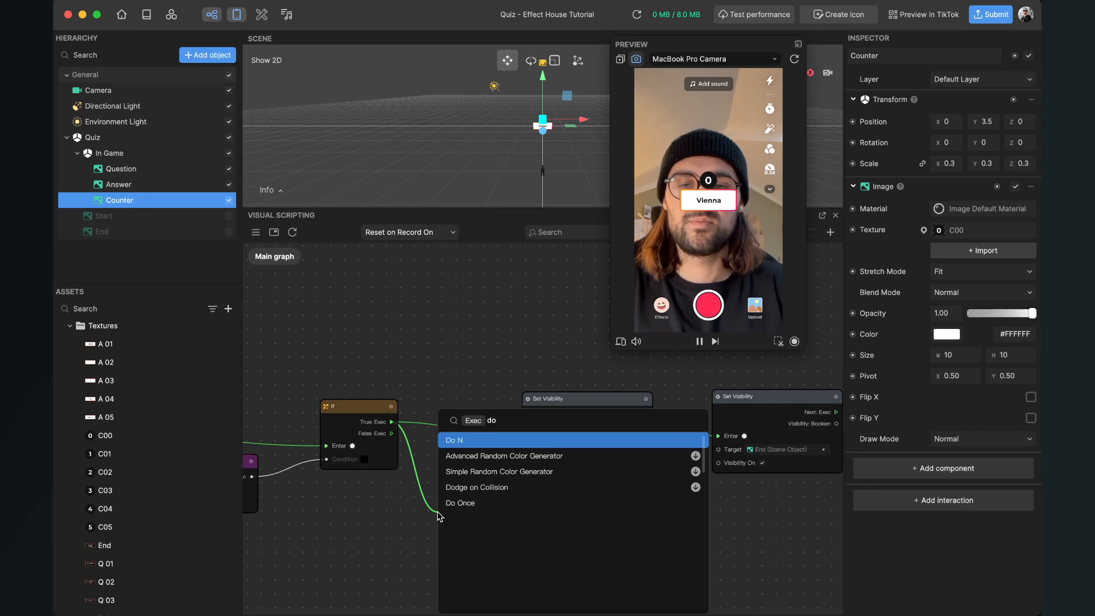
{"action": "key", "text": "Down"}
{"action": "key", "text": "Down"}
{"action": "key", "text": "Down"}
{"action": "key", "text": "Down"}
{"action": "key", "text": "Return"}
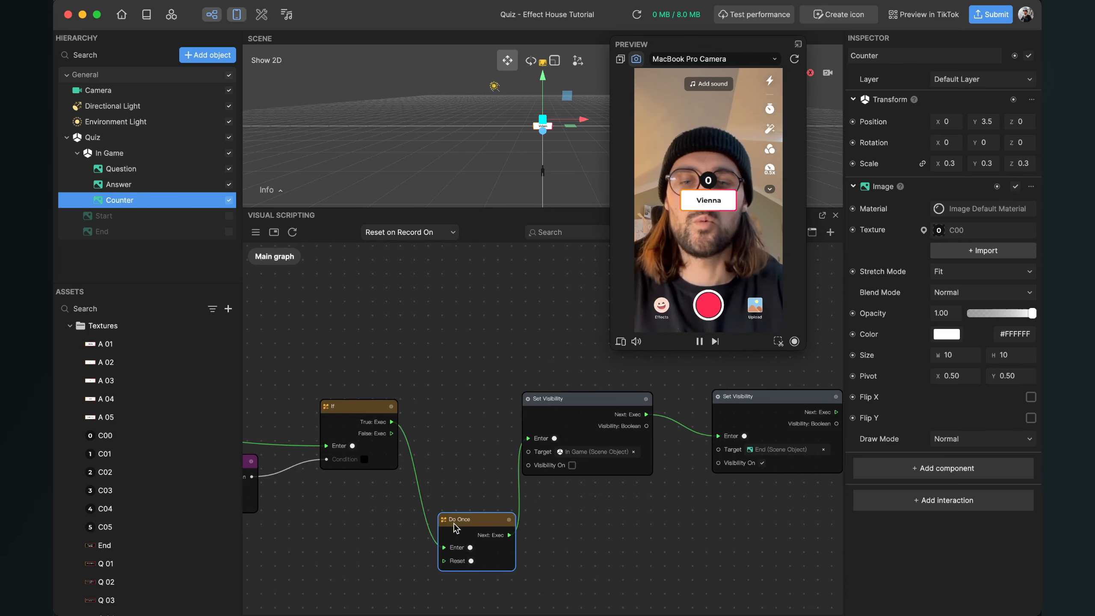
{"action": "left_click_drag", "start_coordinate": [454, 526], "coordinate": [434, 426]}
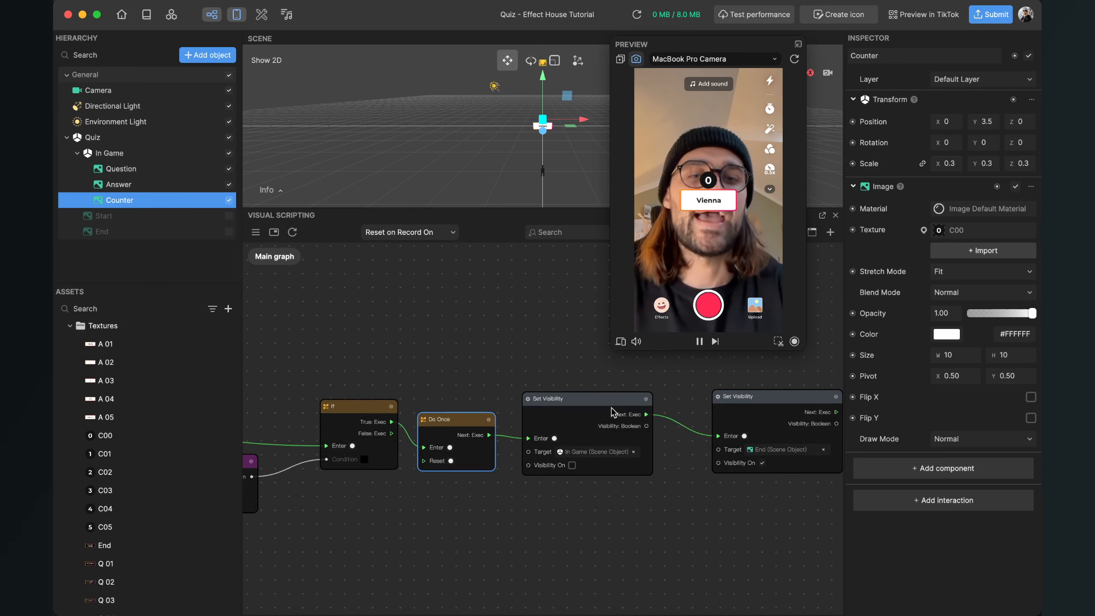
Step: Move the Screen Tap and Do Once nodes together away from the Answer Set Visibility node to make room between them
{"action": "scroll", "coordinate": [559, 551], "scroll_direction": "down", "scroll_amount": 4}
{"action": "middle_click_drag", "start_coordinate": [441, 364], "coordinate": [778, 377]}
{"action": "middle_click_drag", "start_coordinate": [484, 367], "coordinate": [648, 393]}
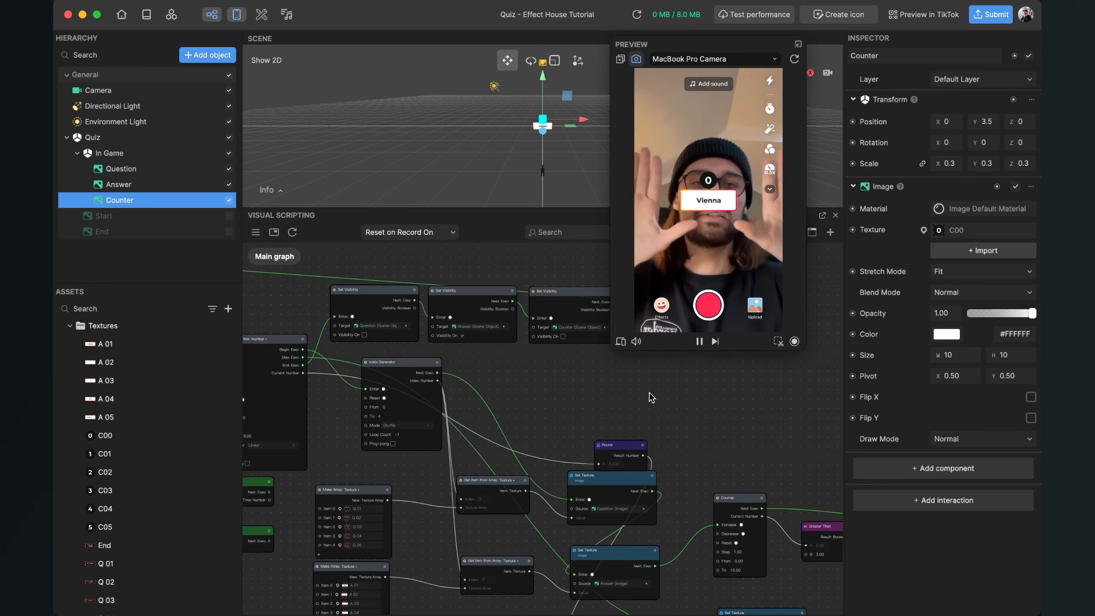
{"action": "scroll", "coordinate": [648, 392], "scroll_direction": "down", "scroll_amount": 5}
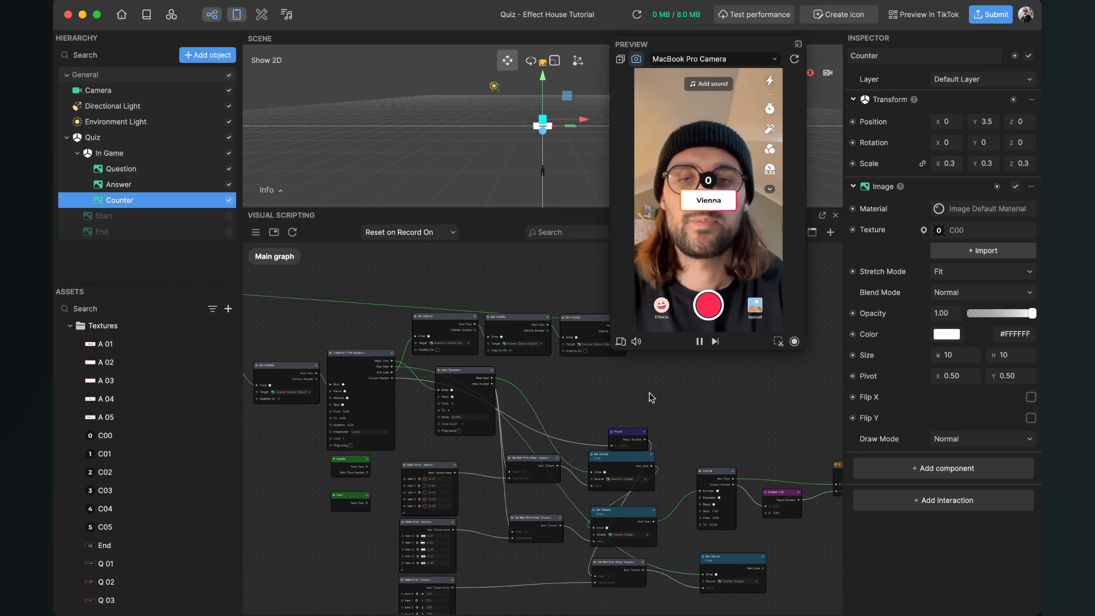
{"action": "middle_click_drag", "start_coordinate": [427, 278], "coordinate": [763, 346]}
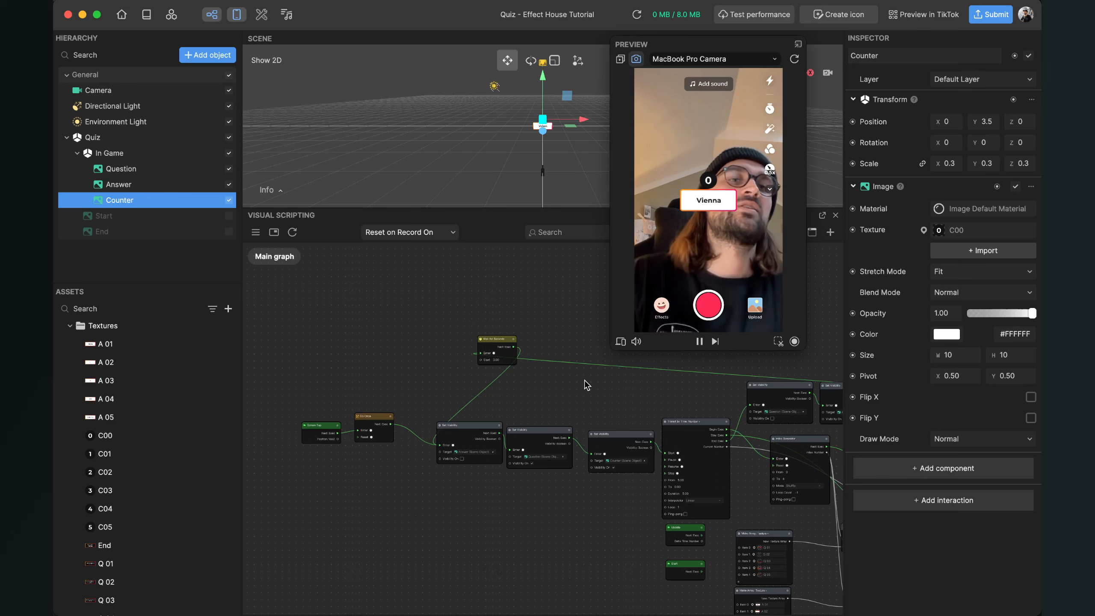
{"action": "scroll", "coordinate": [360, 383], "scroll_direction": "up", "scroll_amount": 3}
{"action": "left_click_drag", "start_coordinate": [293, 392], "coordinate": [380, 487]}
{"action": "left_click_drag", "start_coordinate": [493, 430], "coordinate": [465, 430]}
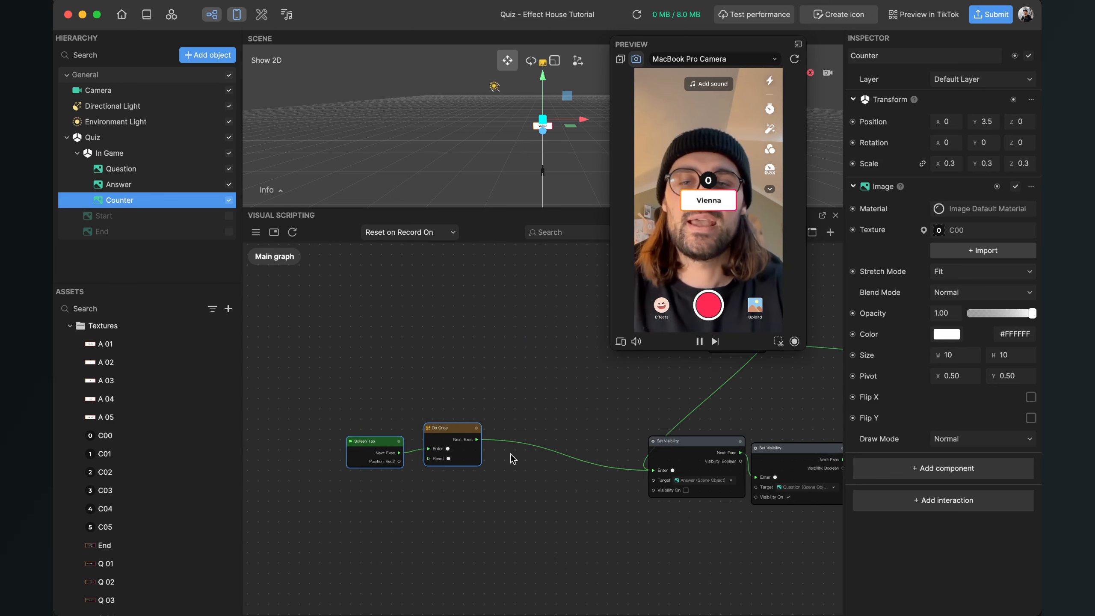
Step: Examine where the Do Once and Wait for Seconds connections enter the Answer Set Visibility node at the start of the graph
{"action": "scroll", "coordinate": [512, 456], "scroll_direction": "up", "scroll_amount": 4}
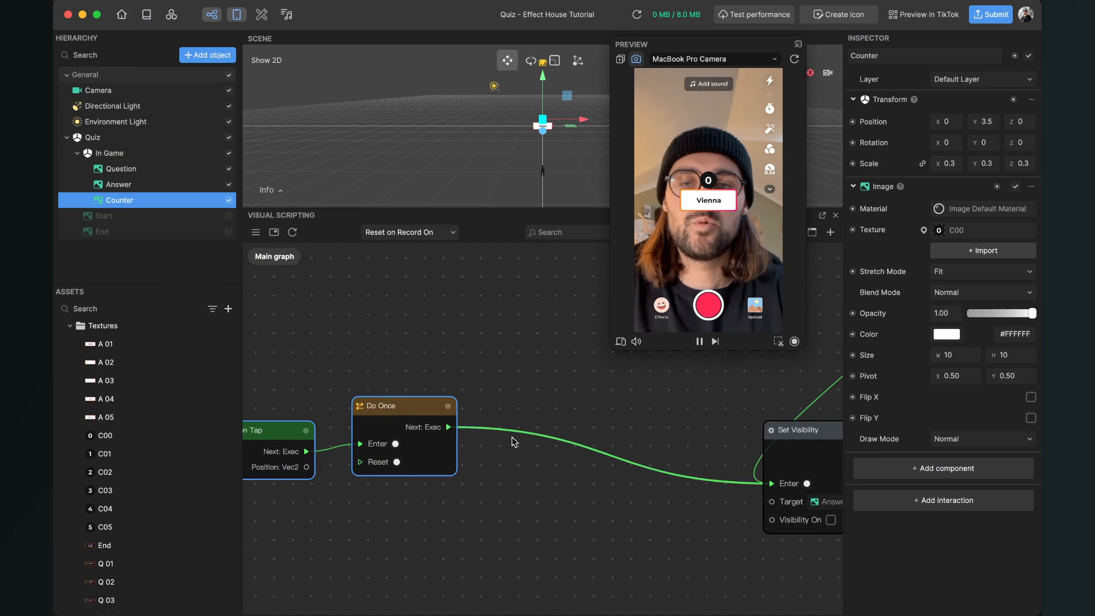
{"action": "scroll", "coordinate": [569, 482], "scroll_direction": "right", "scroll_amount": 10}
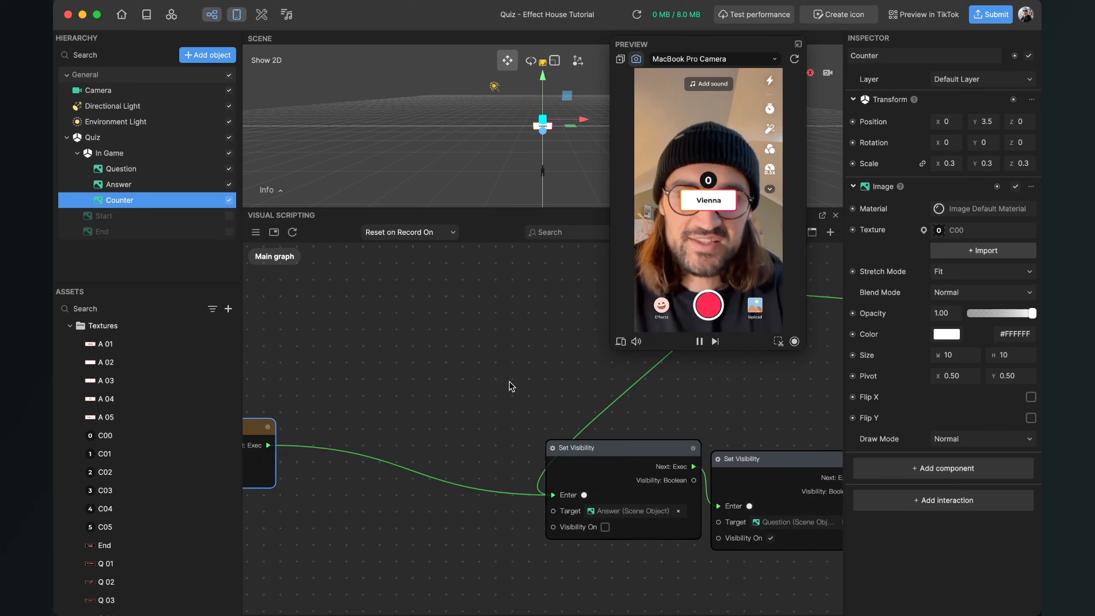
{"action": "left_click_drag", "start_coordinate": [510, 387], "coordinate": [401, 456]}
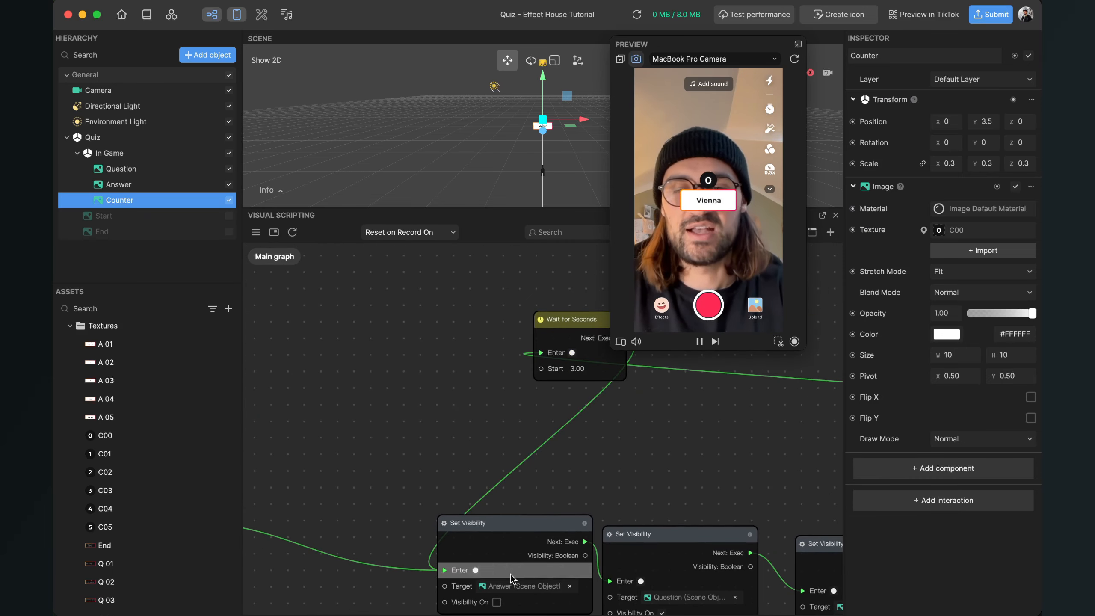
{"action": "left_click_drag", "start_coordinate": [426, 475], "coordinate": [665, 395]}
{"action": "left_click_drag", "start_coordinate": [381, 413], "coordinate": [587, 342]}
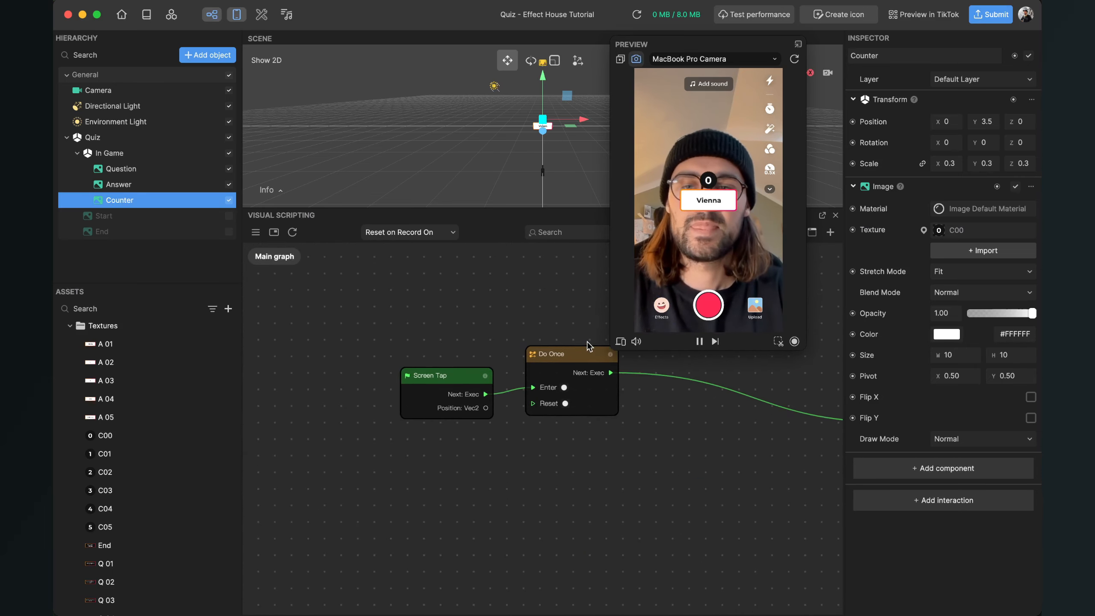
{"action": "left_click_drag", "start_coordinate": [367, 334], "coordinate": [560, 397]}
{"action": "left_click_drag", "start_coordinate": [567, 358], "coordinate": [377, 352]}
Step: Insert a Set Visibility node between the Screen Tap's Do Once node and the Answer Set Visibility node
{"action": "left_click", "coordinate": [463, 412]}
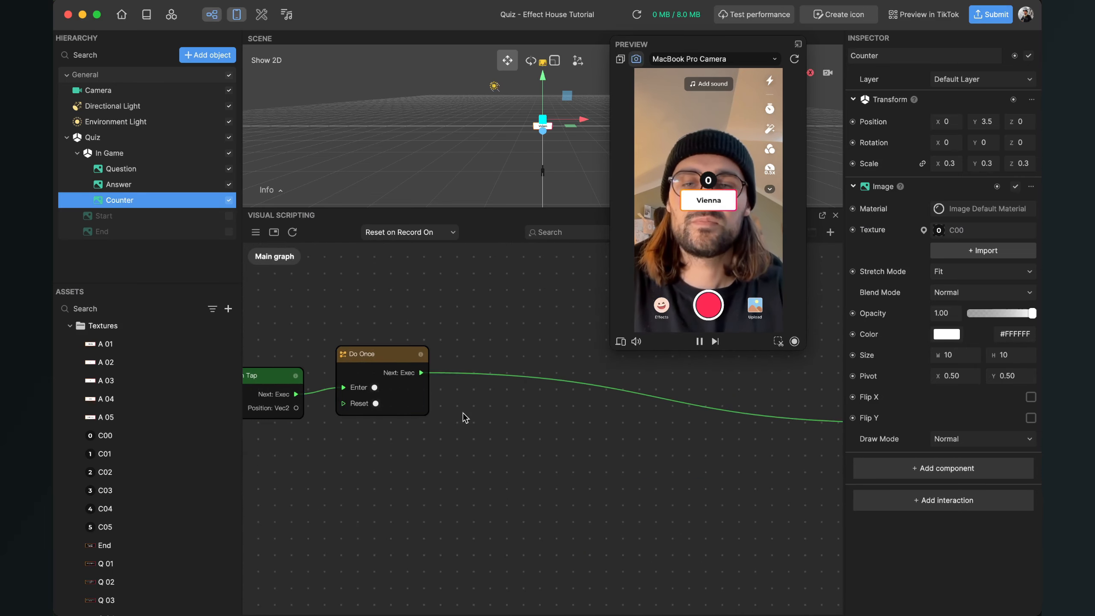
{"action": "scroll", "coordinate": [431, 394], "scroll_direction": "down", "scroll_amount": 2}
{"action": "left_click_drag", "start_coordinate": [424, 378], "coordinate": [473, 456]}
{"action": "type", "text": "no"}
{"action": "key", "text": "BackSpace"}
{"action": "key", "text": "BackSpace"}
{"action": "type", "text": "vi"}
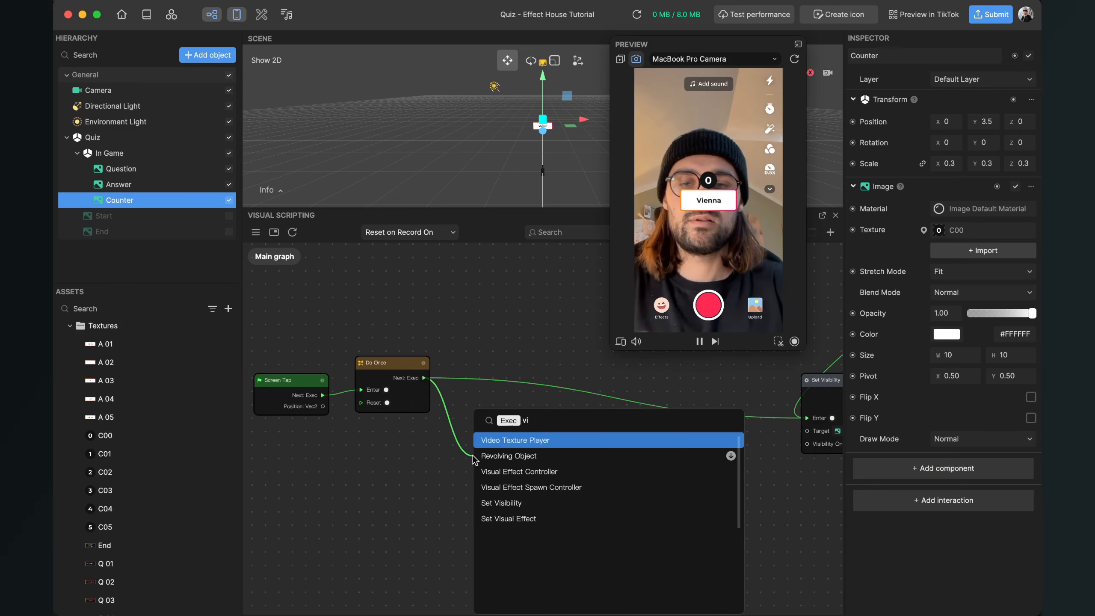
{"action": "type", "text": "si"}
{"action": "key", "text": "Return"}
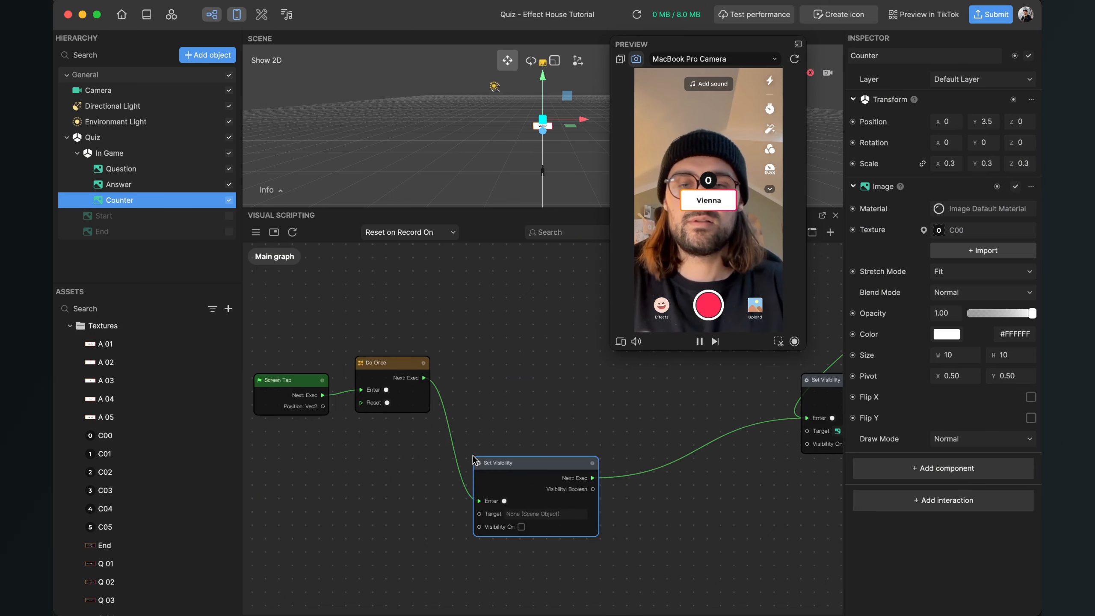
{"action": "left_click_drag", "start_coordinate": [517, 456], "coordinate": [495, 351]}
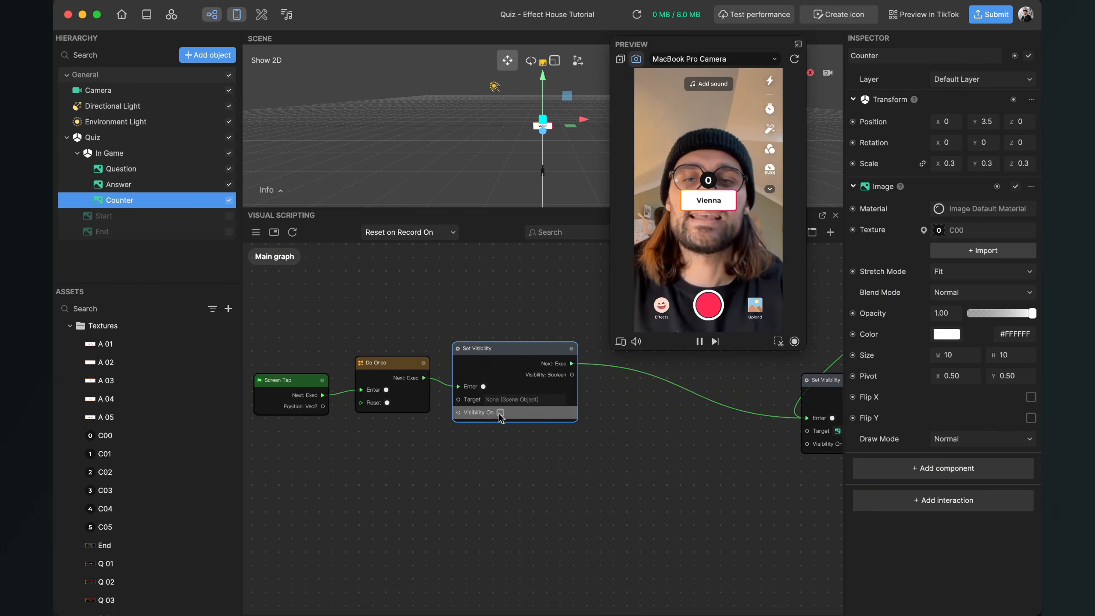
Step: Set the target of the Set Visibility node after the Screen Tap's Do Once to the Start object
{"action": "left_click", "coordinate": [501, 400]}
{"action": "left_click", "coordinate": [537, 315]}
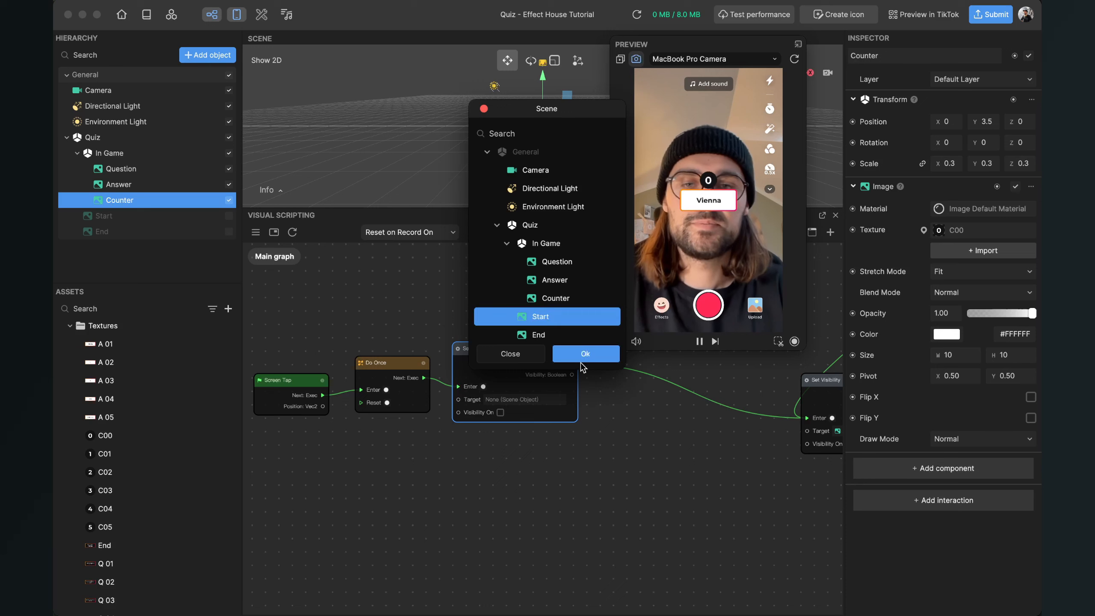
{"action": "left_click", "coordinate": [585, 354]}
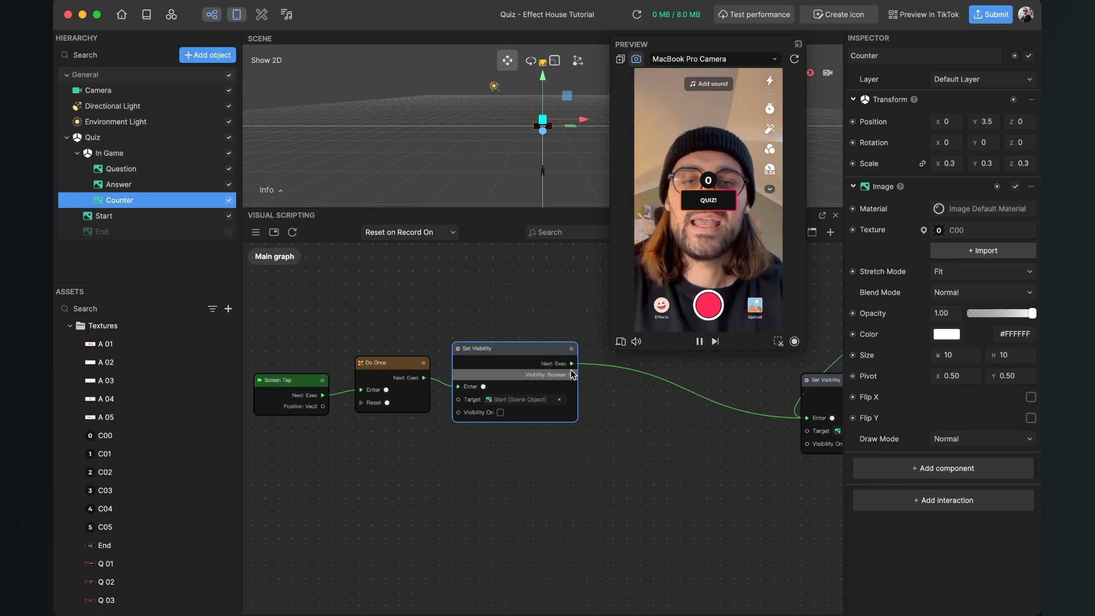
Step: Insert another Set Visibility node between the Start and Answer Set Visibility nodes and align it in the row
{"action": "left_click_drag", "start_coordinate": [572, 375], "coordinate": [608, 537]}
{"action": "type", "text": "set"}
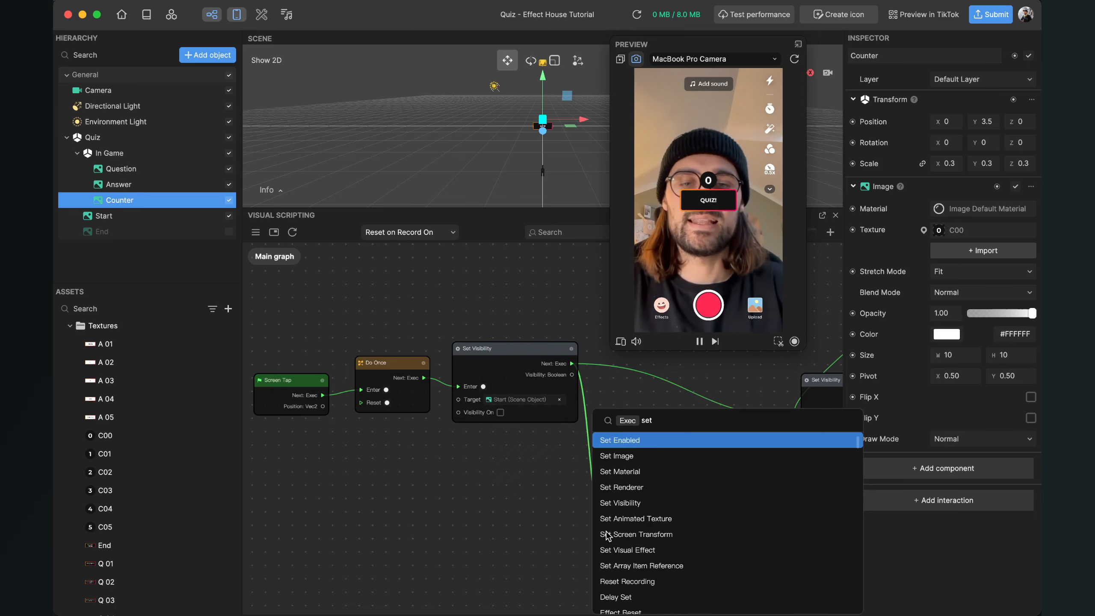
{"action": "key", "text": "Down"}
{"action": "key", "text": "Down"}
{"action": "key", "text": "Down"}
{"action": "key", "text": "Down"}
{"action": "key", "text": "Return"}
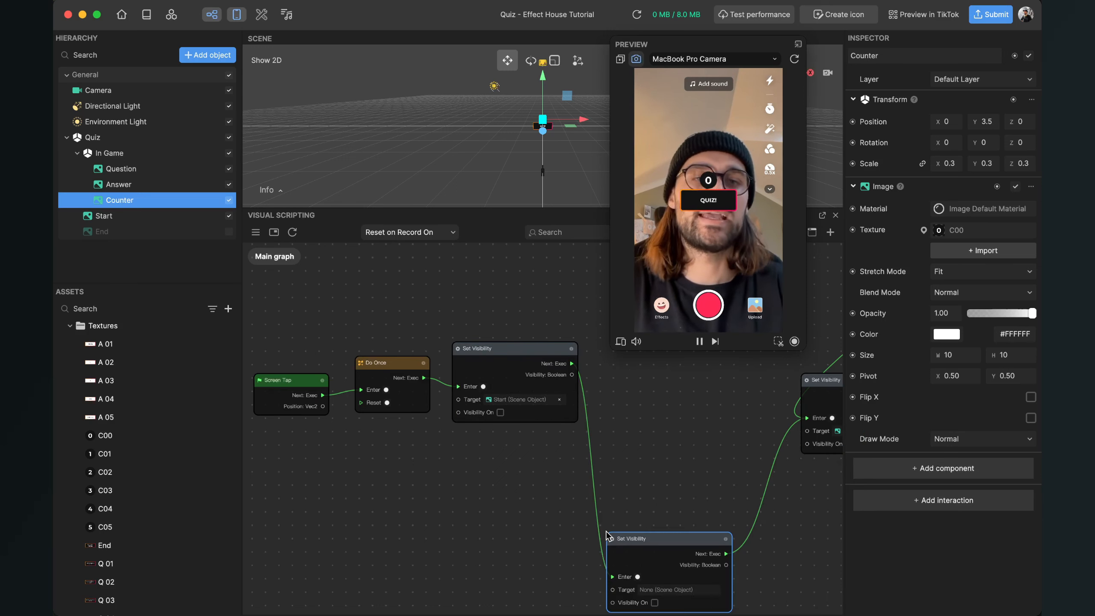
{"action": "left_click_drag", "start_coordinate": [632, 543], "coordinate": [636, 388]}
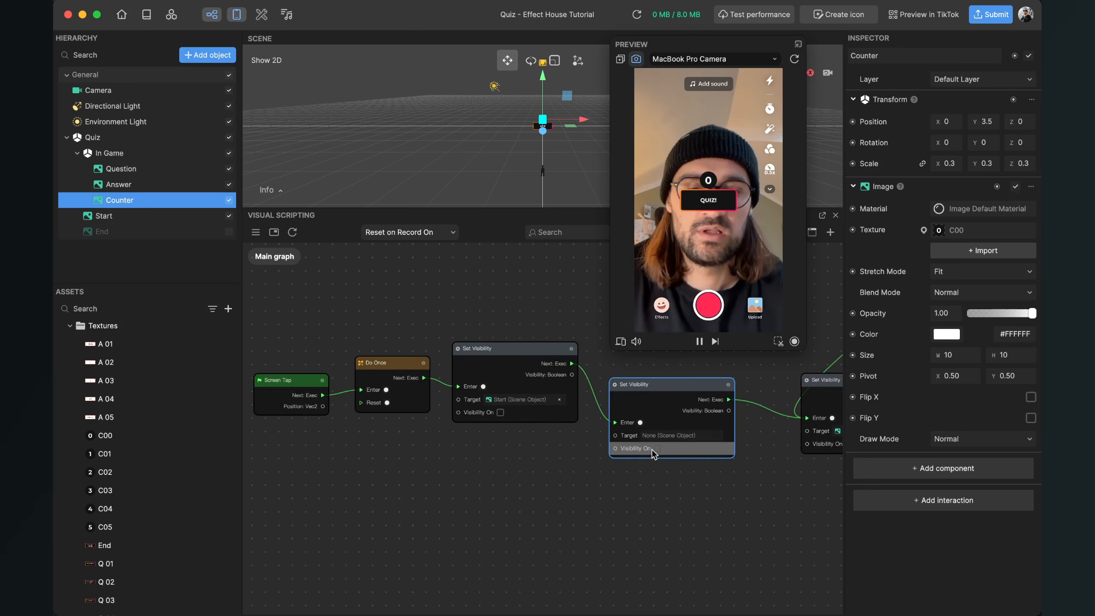
Step: Enable Visibility On for the Set Visibility node after the Start one and target it at the In Game object
{"action": "left_click", "coordinate": [656, 448]}
{"action": "left_click", "coordinate": [678, 435]}
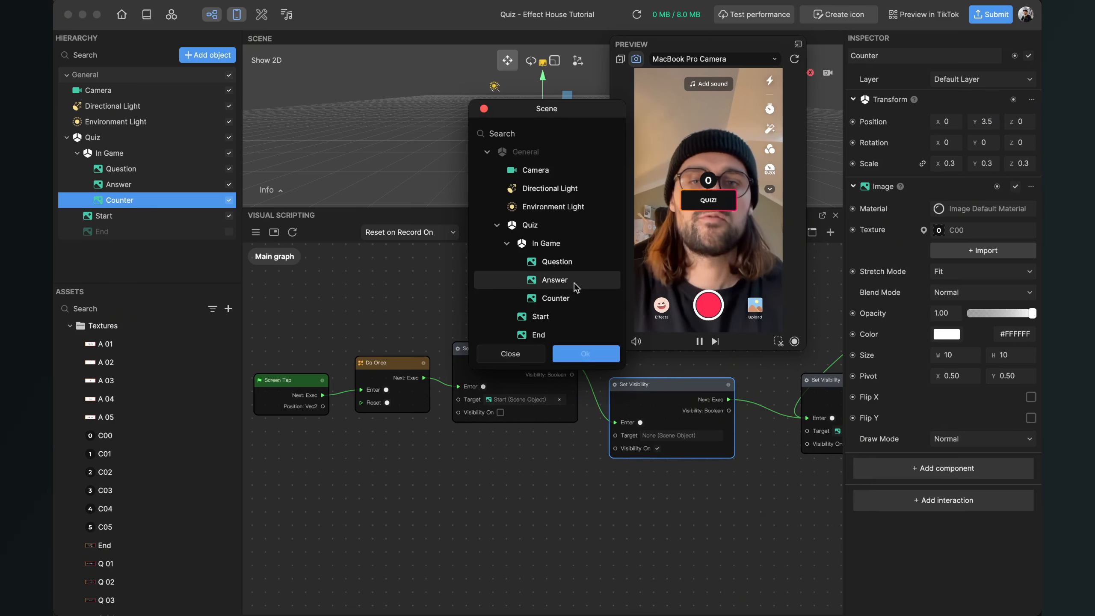
{"action": "left_click", "coordinate": [546, 243]}
{"action": "left_click", "coordinate": [584, 353]}
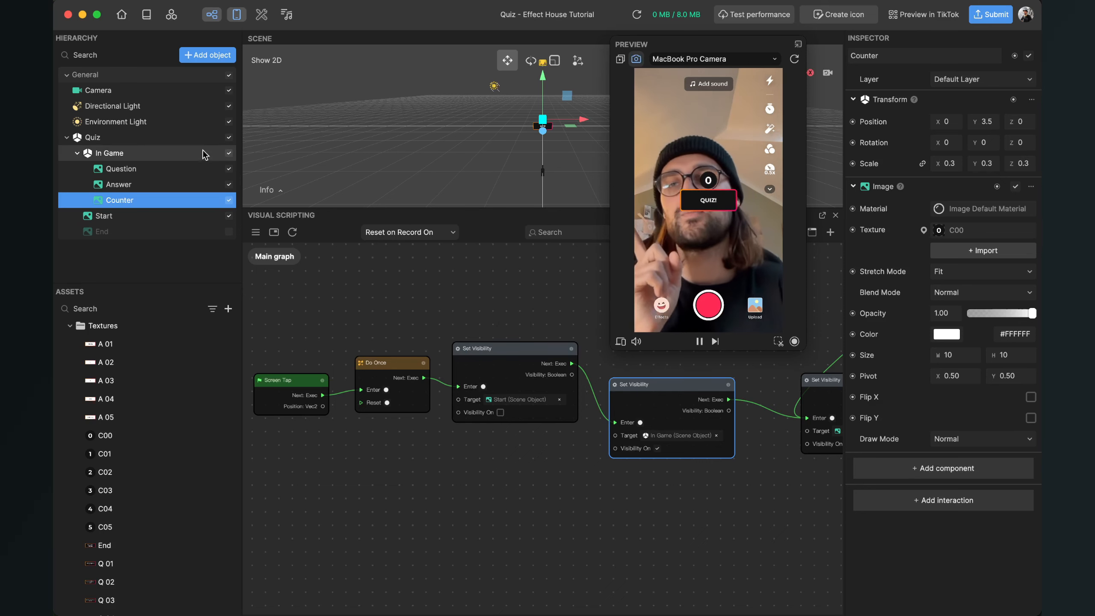
Step: Hide the In Game object by default and start the quiz in the preview to test the full run
{"action": "left_click", "coordinate": [229, 154]}
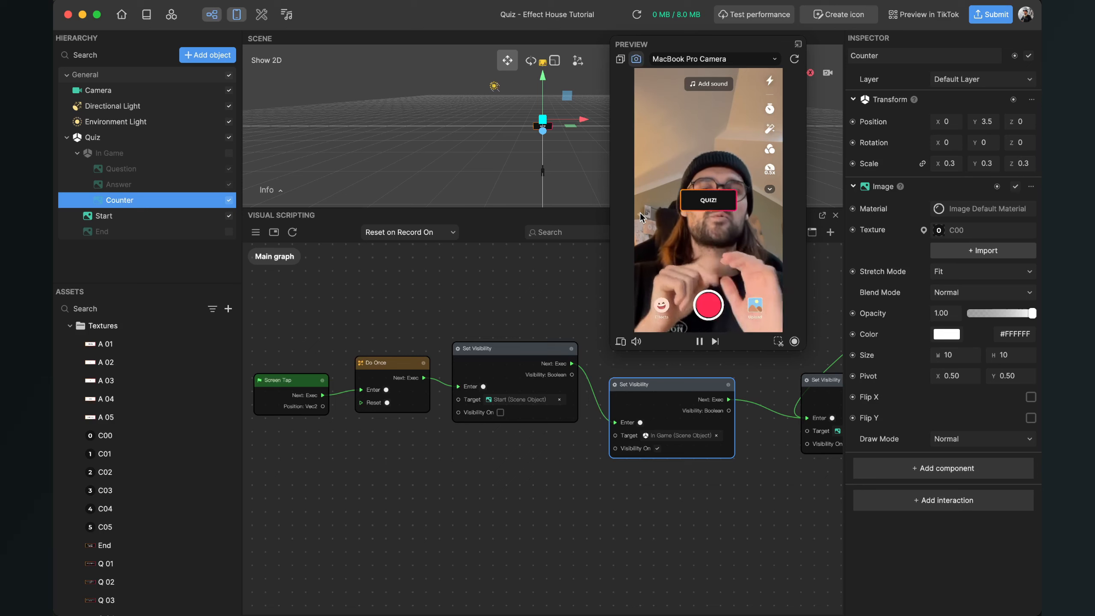
{"action": "left_click", "coordinate": [740, 255]}
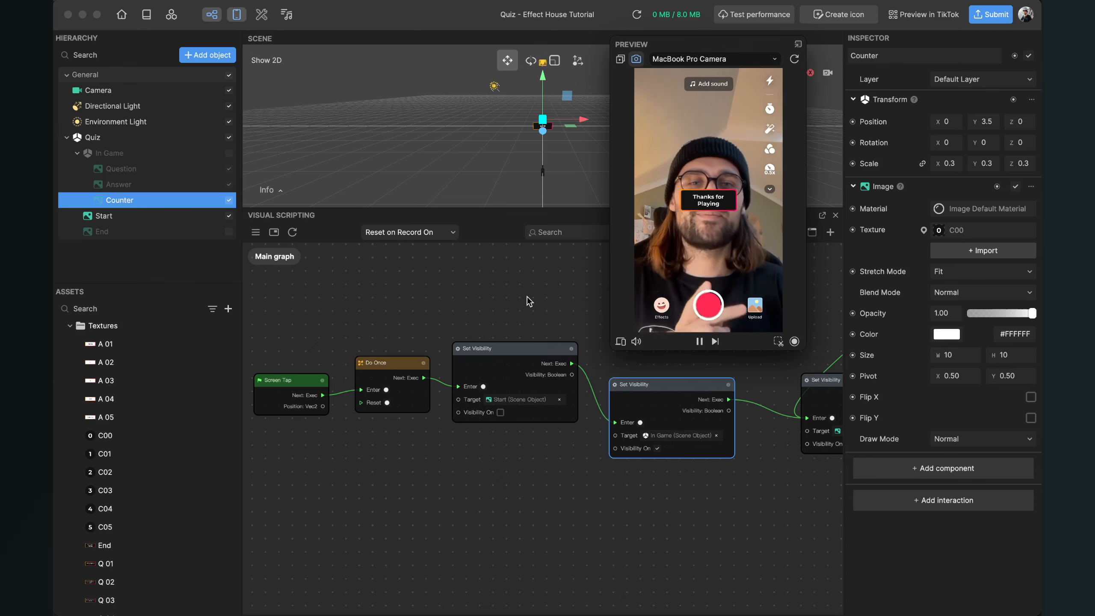
{"action": "left_click", "coordinate": [534, 471]}
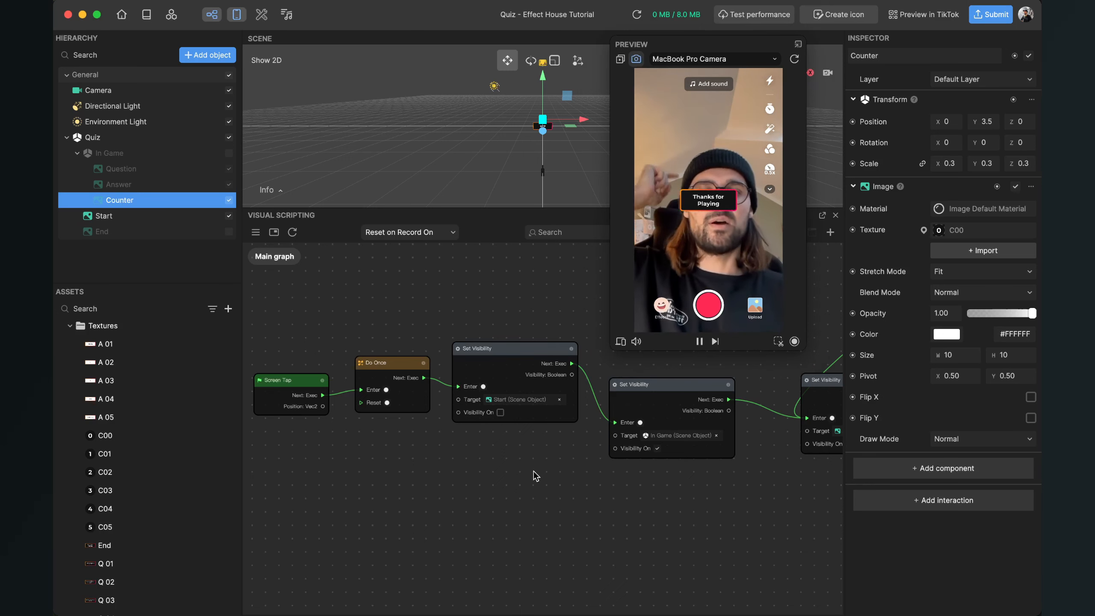
{"action": "left_click", "coordinate": [172, 261]}
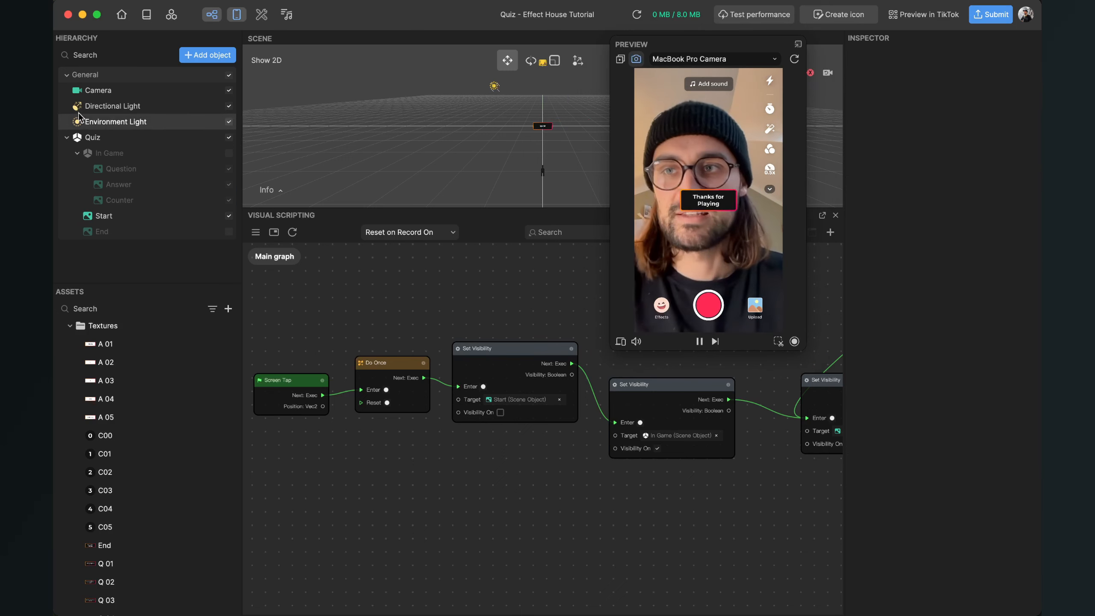
Step: Add a Head Tracker to the scene and delete the Head occluder mesh inside its Face Binding
{"action": "left_click", "coordinate": [67, 137]}
{"action": "left_click", "coordinate": [215, 53]}
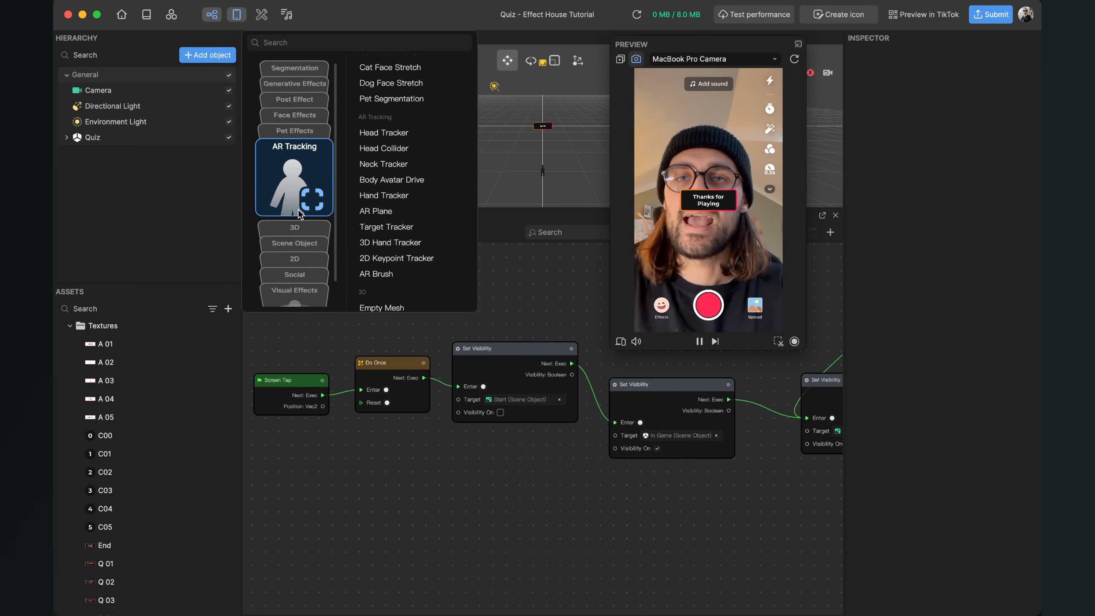
{"action": "left_click", "coordinate": [397, 134]}
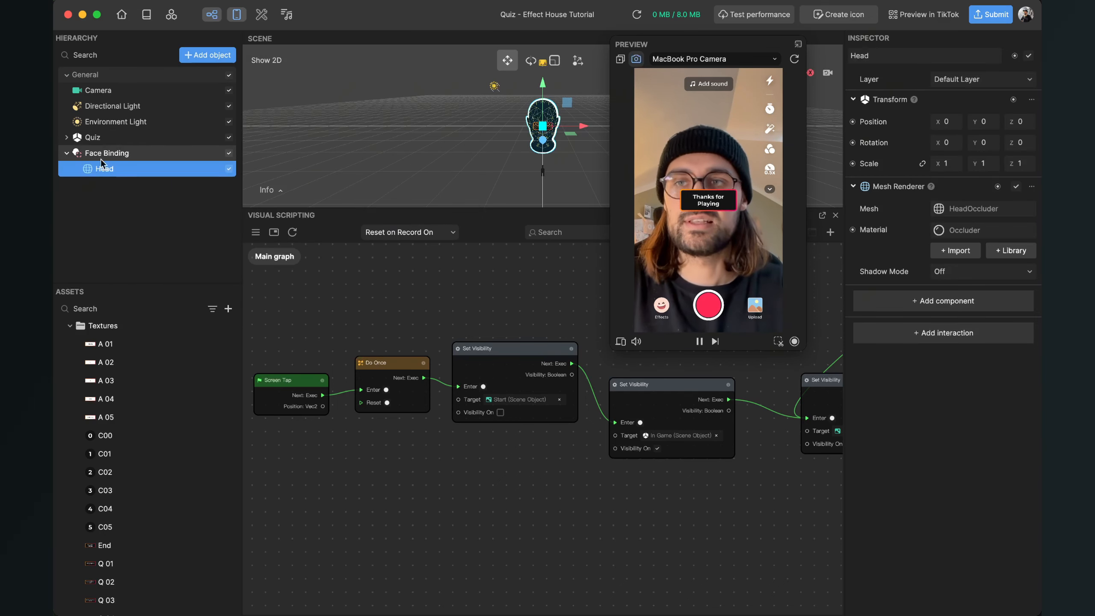
{"action": "left_click", "coordinate": [108, 192]}
{"action": "left_click", "coordinate": [110, 173]}
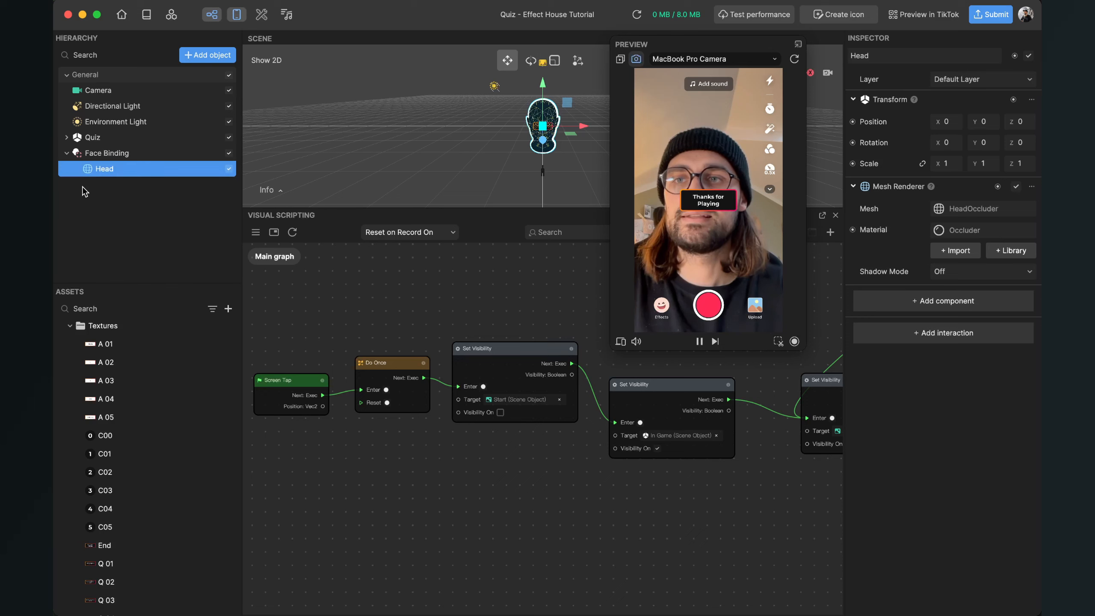
{"action": "key", "text": "Delete"}
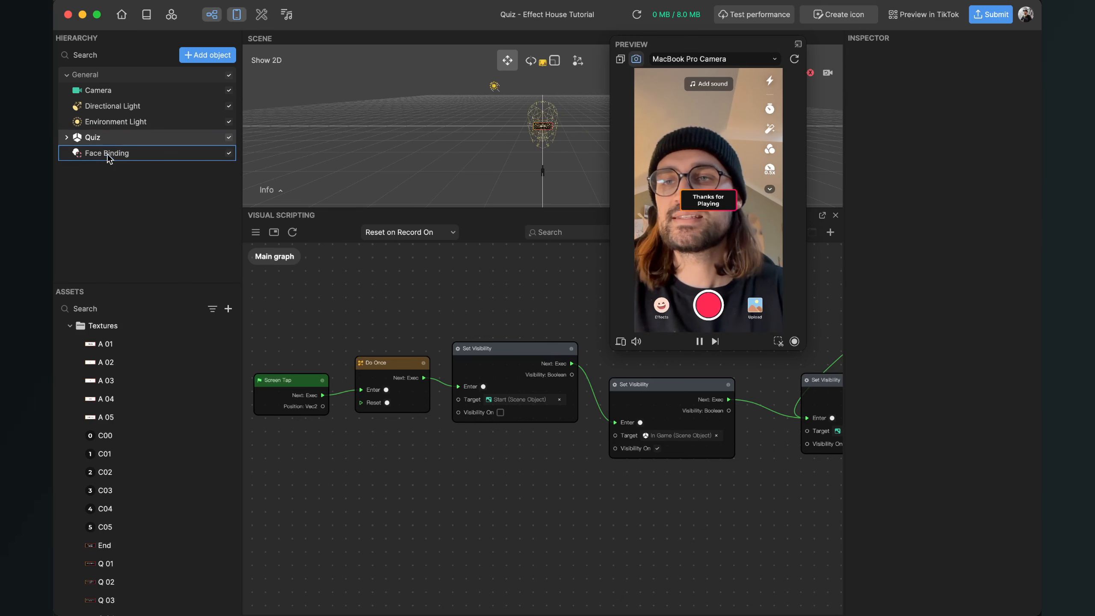
Step: Nest the Quiz object under Face Binding and set its Y position to 12
{"action": "left_click_drag", "start_coordinate": [107, 156], "coordinate": [107, 156]}
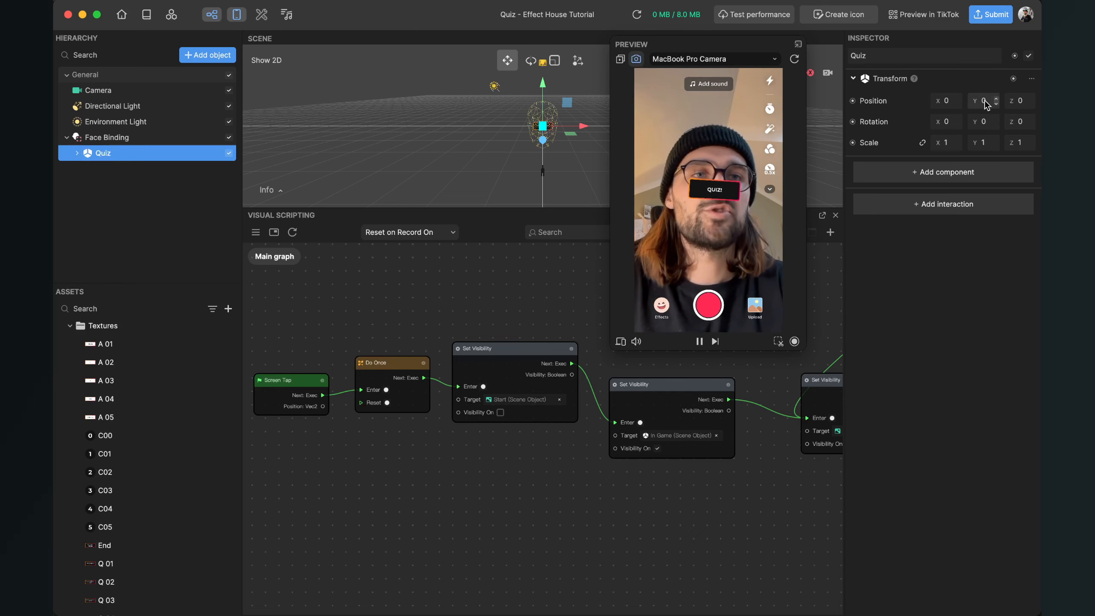
{"action": "key", "text": "BackSpace"}
{"action": "type", "text": "12"}
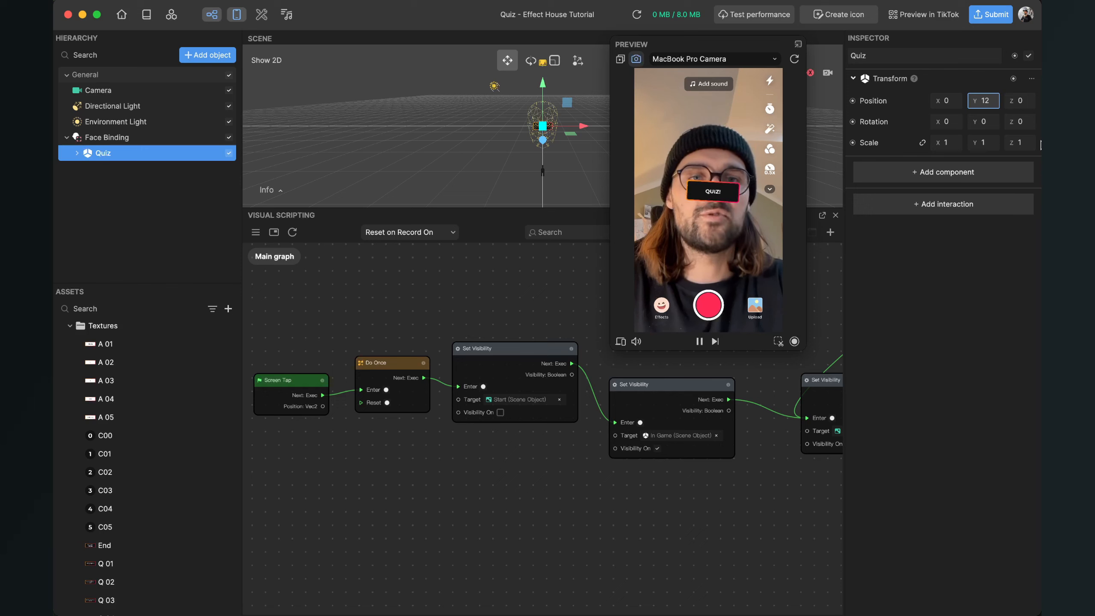
{"action": "key", "text": "Return"}
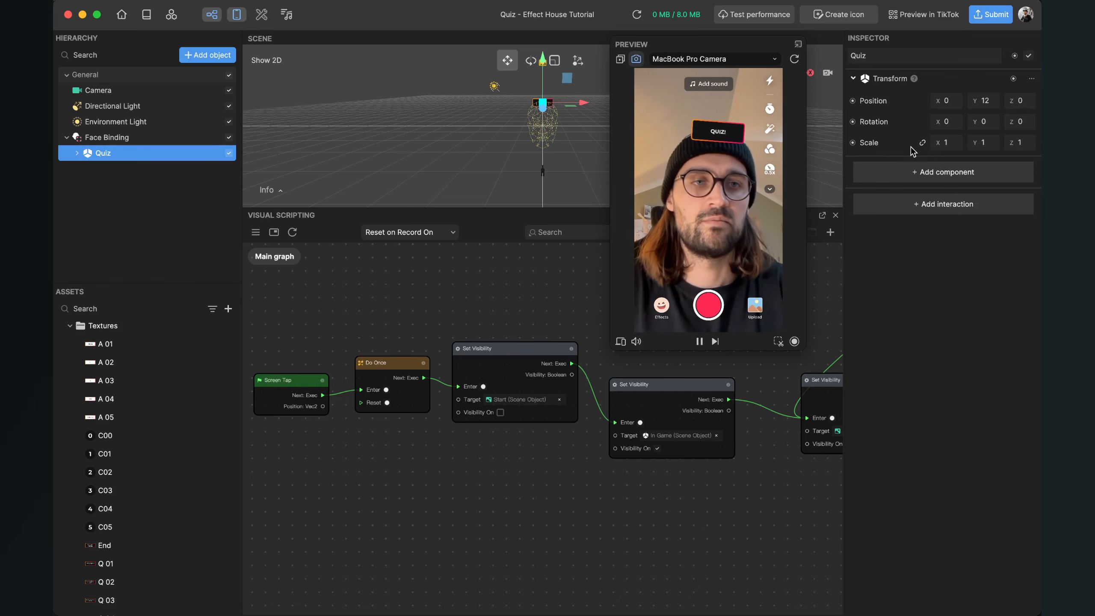
Step: Link the Quiz object's scale axes, scale it uniformly to 2 and start the quiz in the preview
{"action": "left_click", "coordinate": [923, 142]}
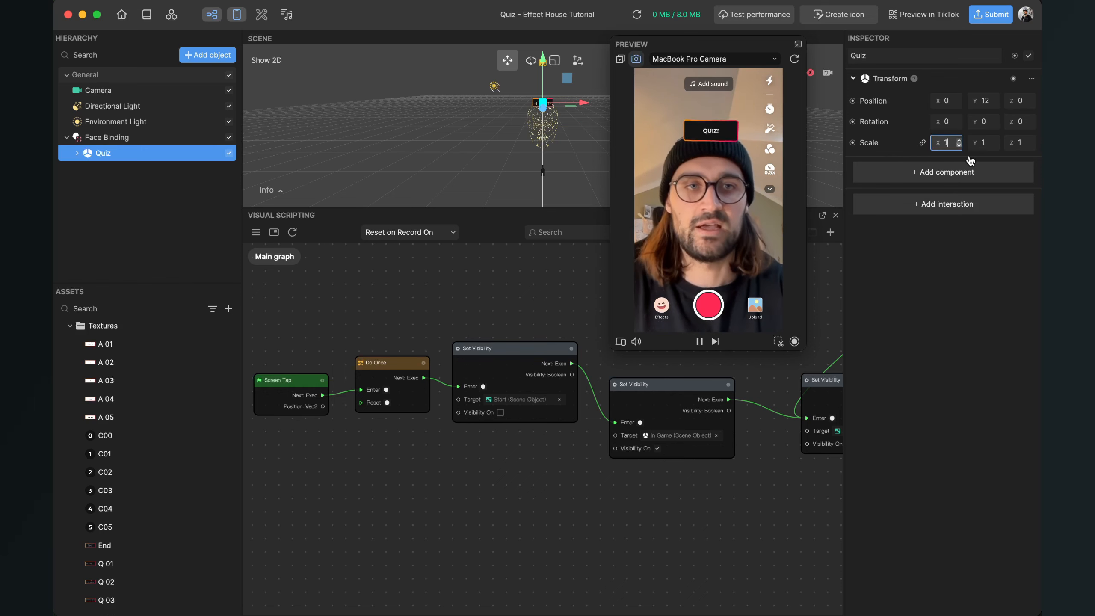
{"action": "left_click", "coordinate": [958, 140]}
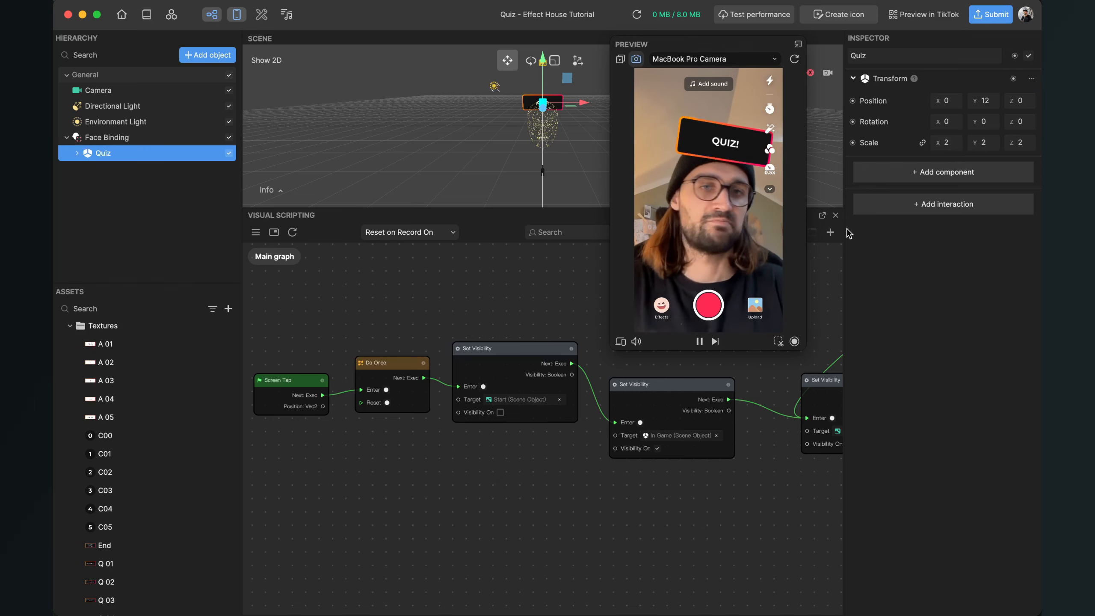
{"action": "left_click", "coordinate": [746, 229]}
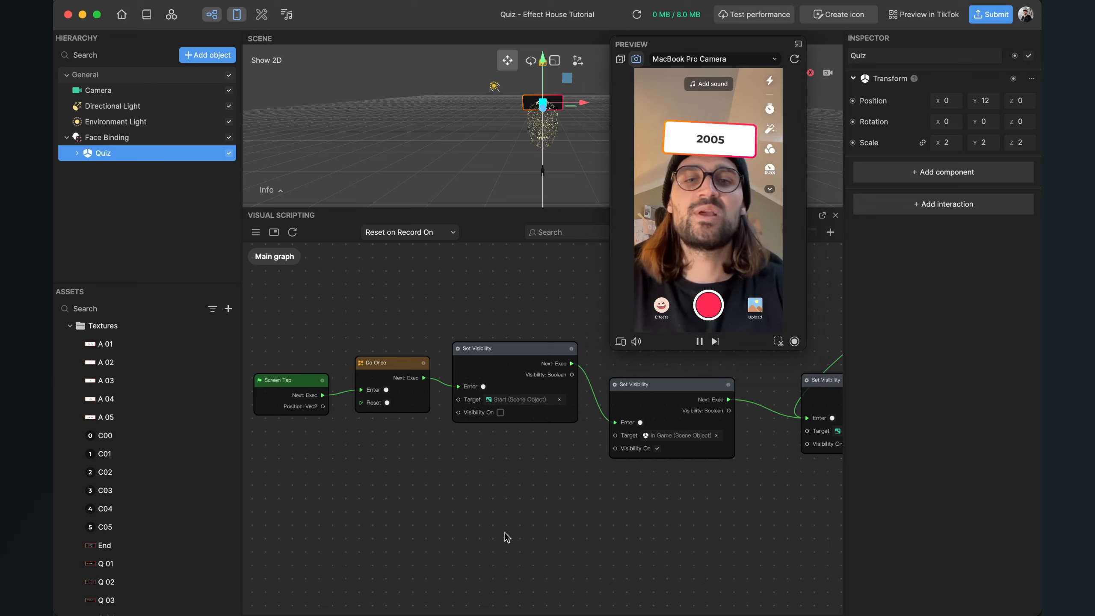
Step: Look over the complete node graph, from the Screen Tap to the final Set Visibility nodes, while the quiz runs
{"action": "scroll", "coordinate": [505, 532], "scroll_direction": "down", "scroll_amount": 5}
{"action": "middle_click_drag", "start_coordinate": [558, 553], "coordinate": [376, 450]}
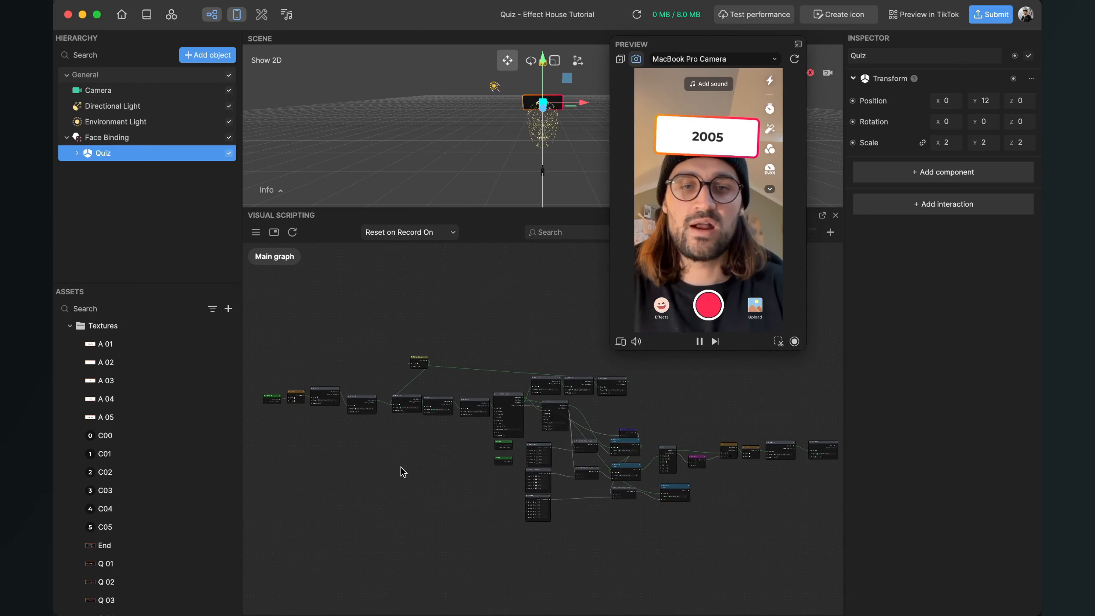
{"action": "scroll", "coordinate": [568, 499], "scroll_direction": "down", "scroll_amount": 3}
{"action": "scroll", "coordinate": [568, 499], "scroll_direction": "up", "scroll_amount": 3}
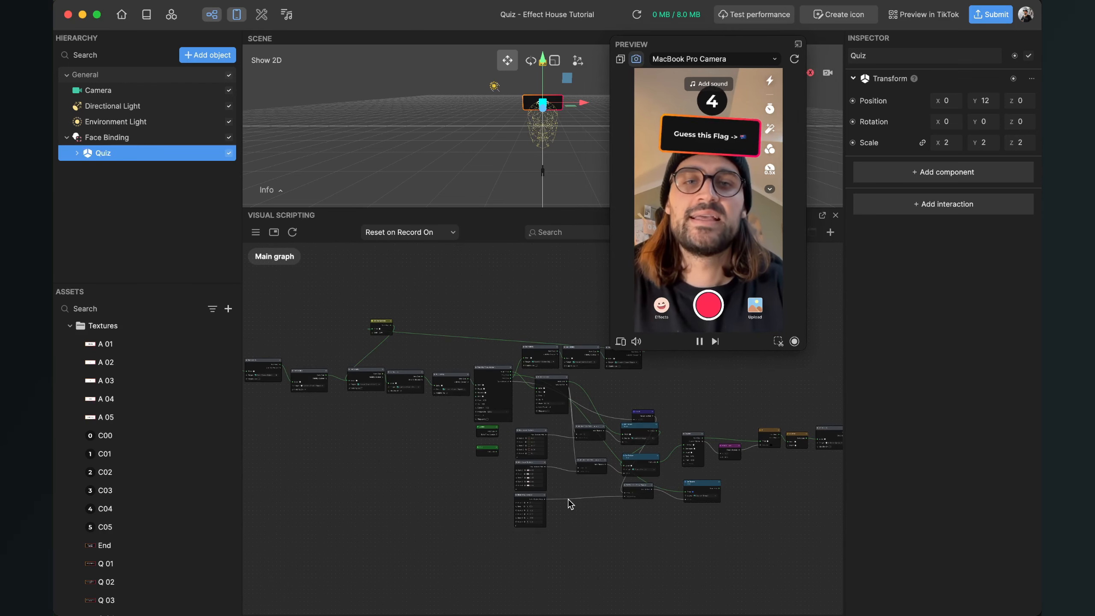
{"action": "scroll", "coordinate": [434, 490], "scroll_direction": "up", "scroll_amount": 2}
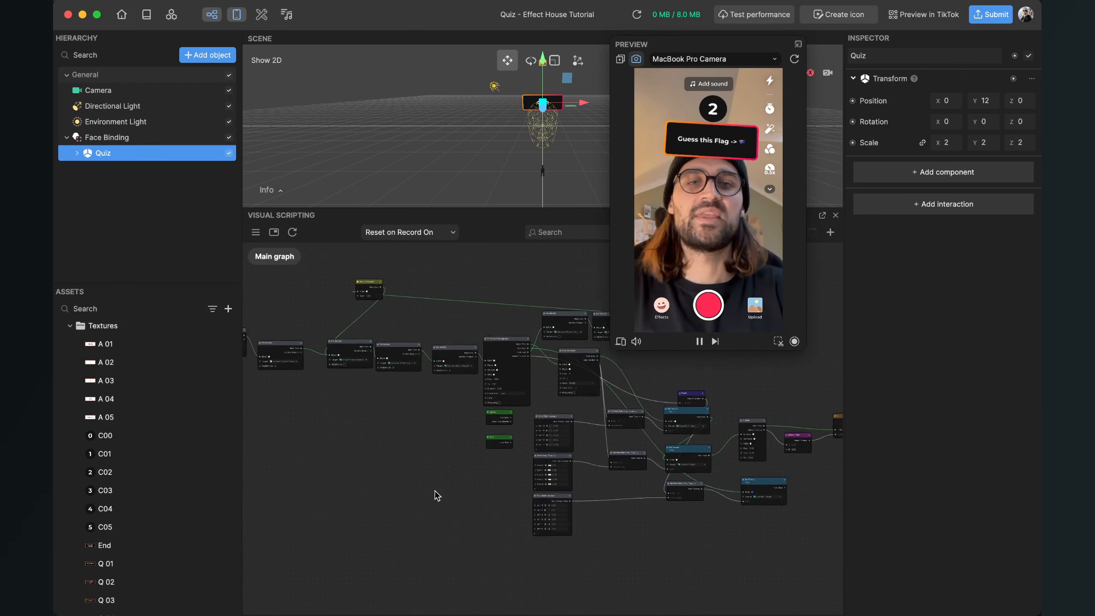
{"action": "scroll", "coordinate": [434, 491], "scroll_direction": "up", "scroll_amount": 1}
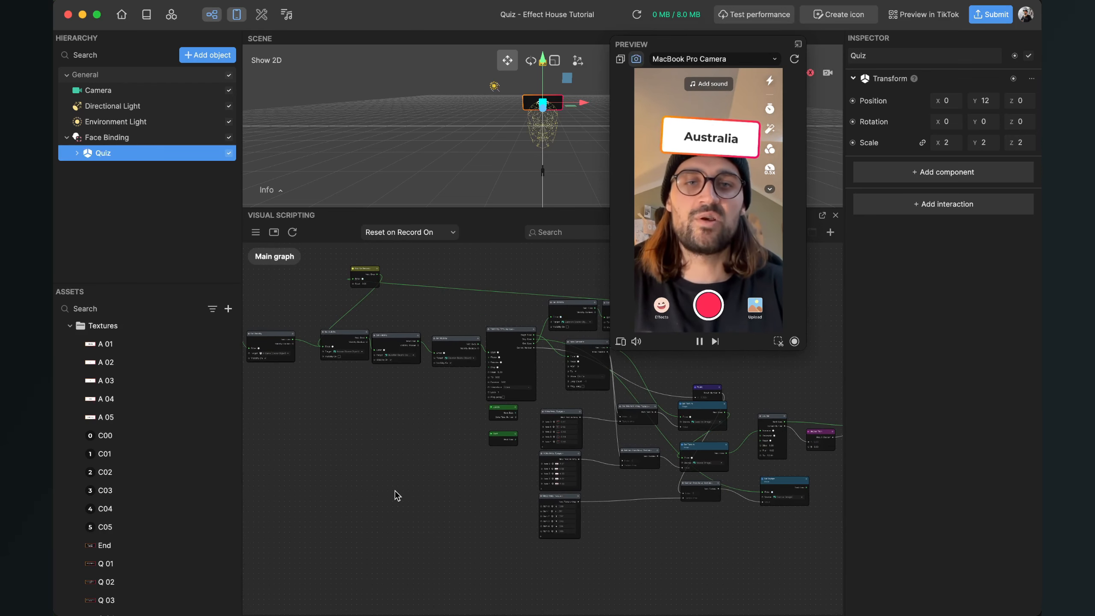